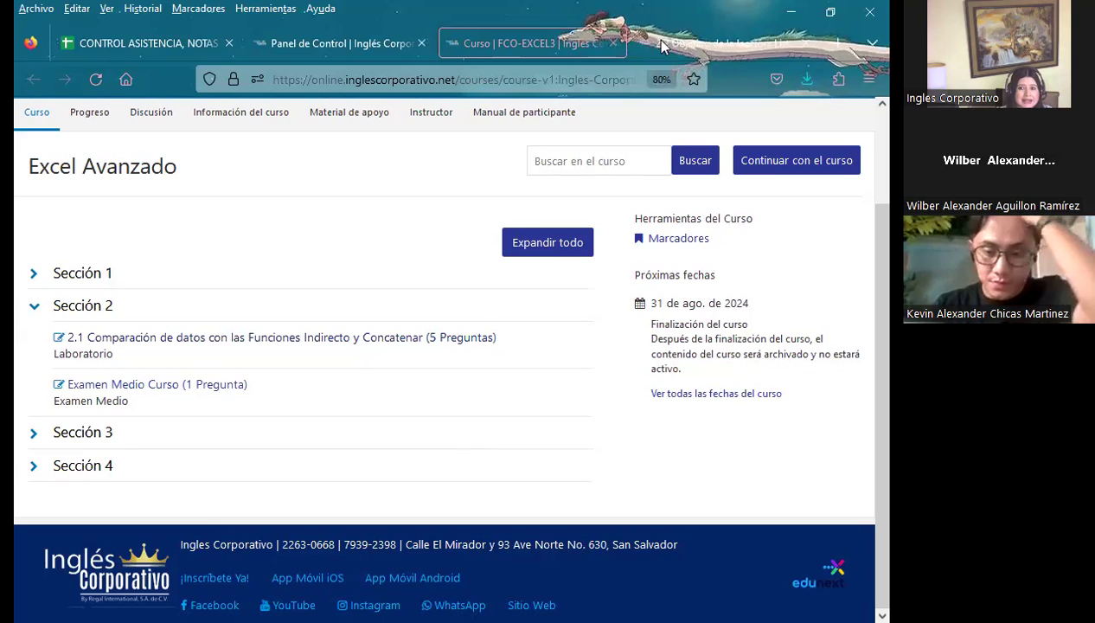
# Bring up the lesson 2.2 'Objetivo de la lección' page on validation lists with BUSCARV and scroll through it
pyautogui.click(705, 41)
pyautogui.scroll(-1, 364, 448)
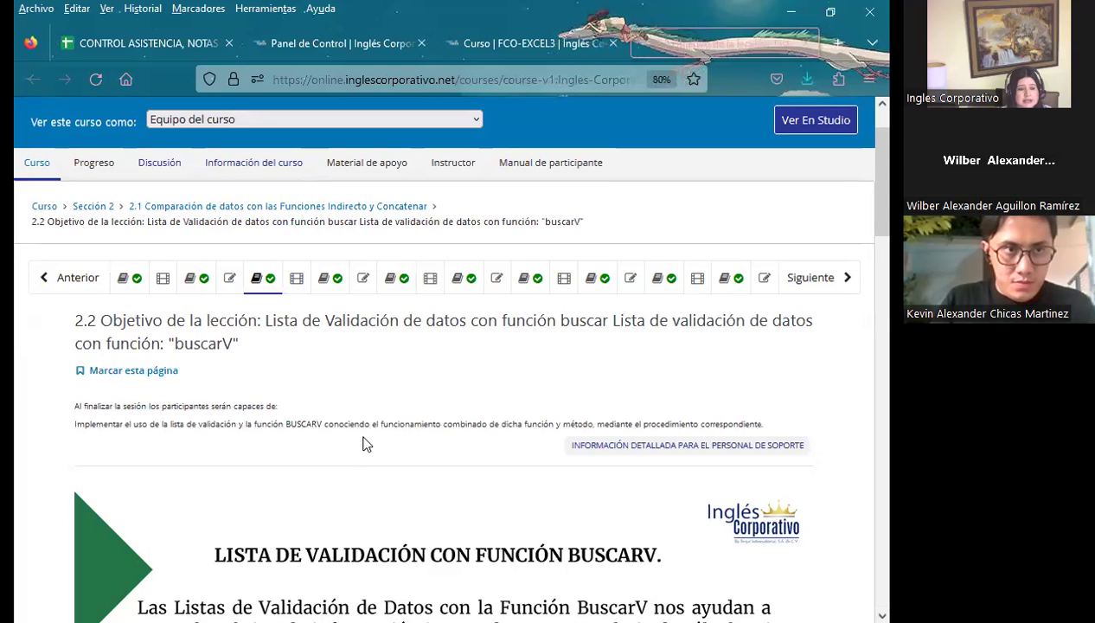
# Go to the 'Foro de discusión y preguntas clase# 7' forum unit
pyautogui.click(331, 281)
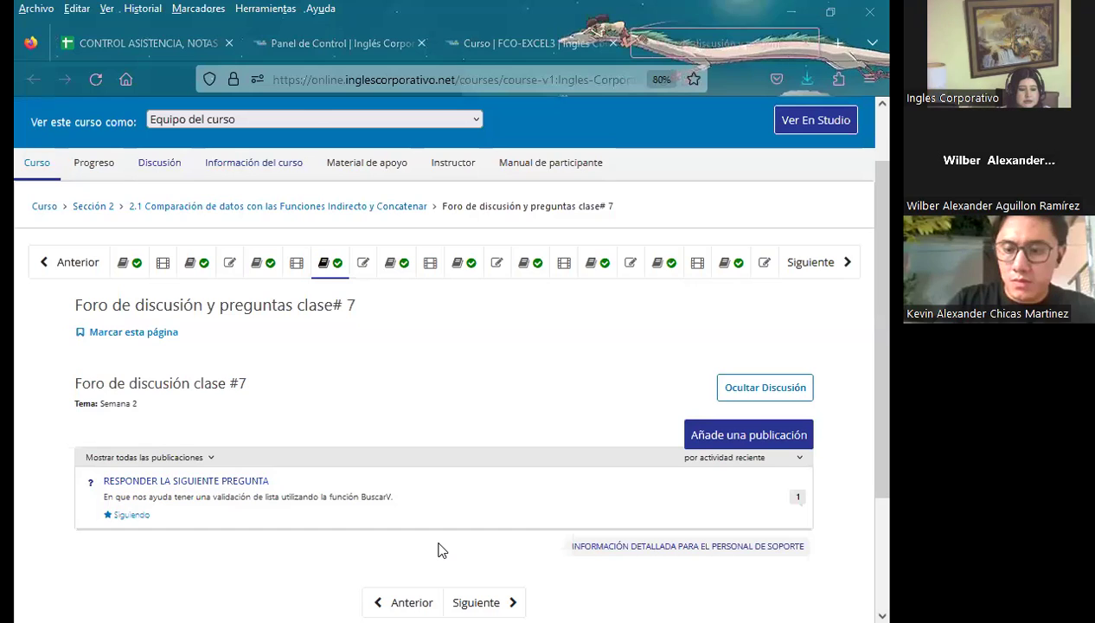
# Switch to the EXCEL AVANZADO_6 SESION slideshow on its title slide
pyautogui.hotkey('alt', 'Tab')
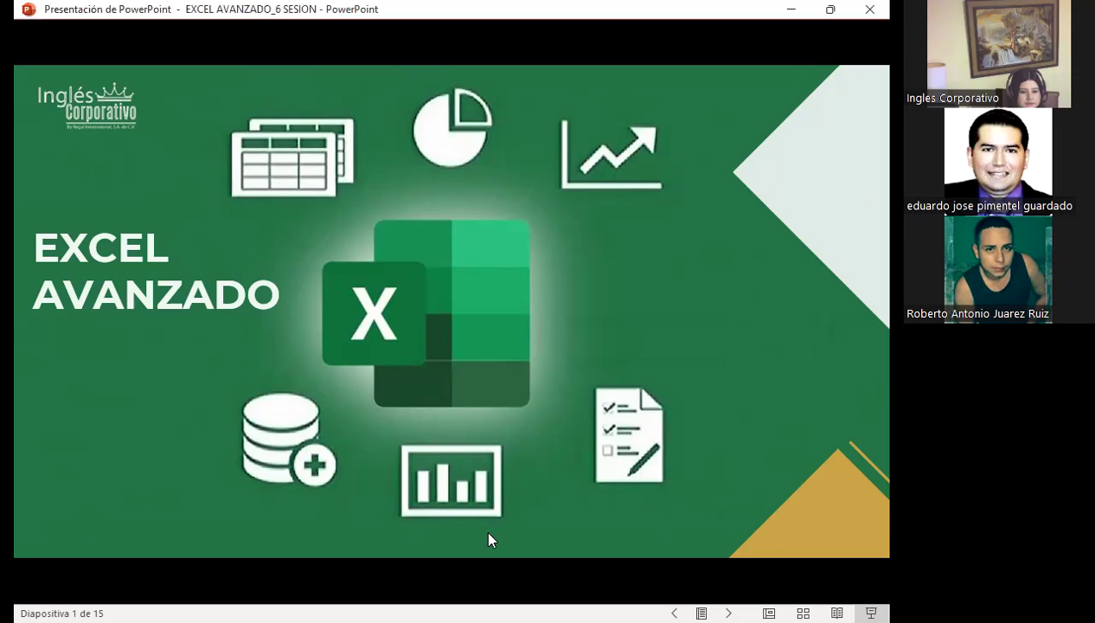
# Advance to slide 2, the Agenda with the session's five parts
pyautogui.click(552, 447)
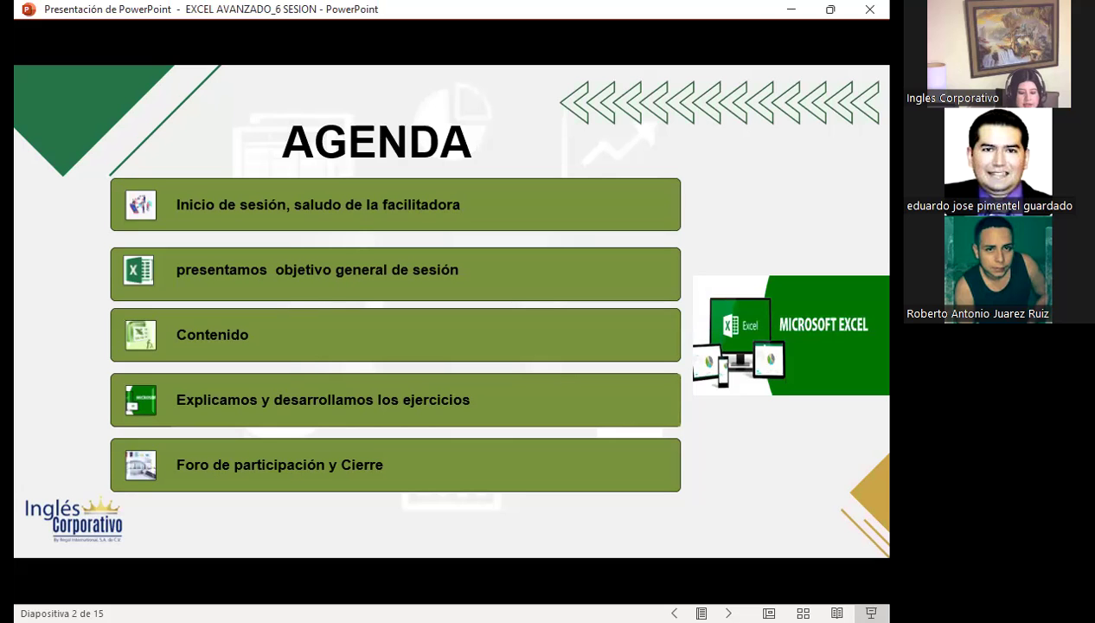
# Advance to slide 3, 'Objetivo de sesión'
pyautogui.press('Right')
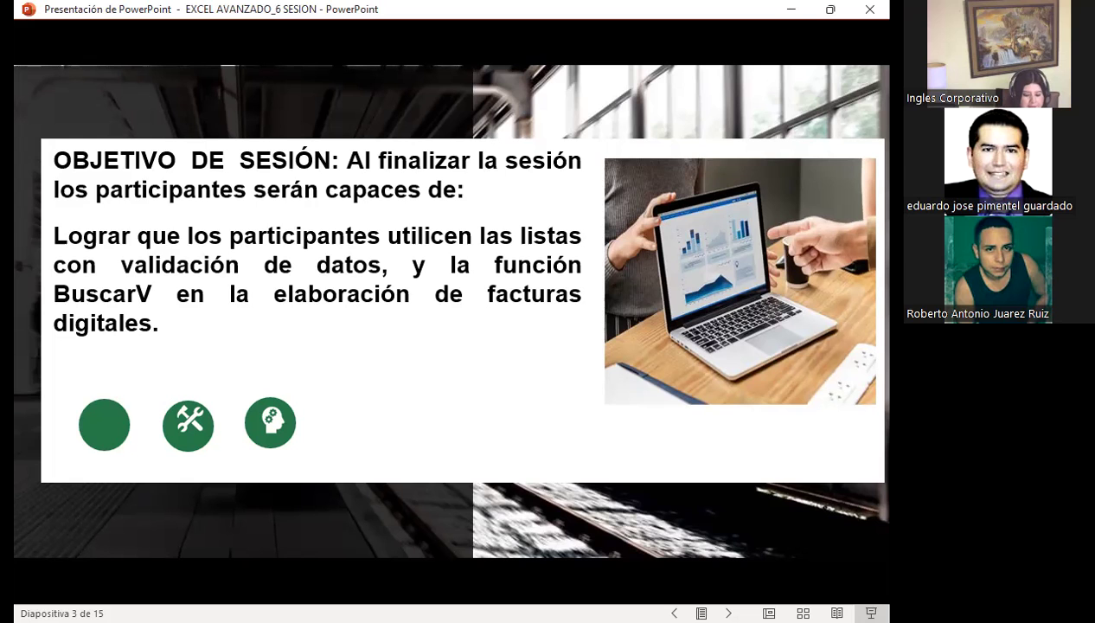
# Advance to slide 4 explaining BuscarV() and its syntax
pyautogui.press('Right')
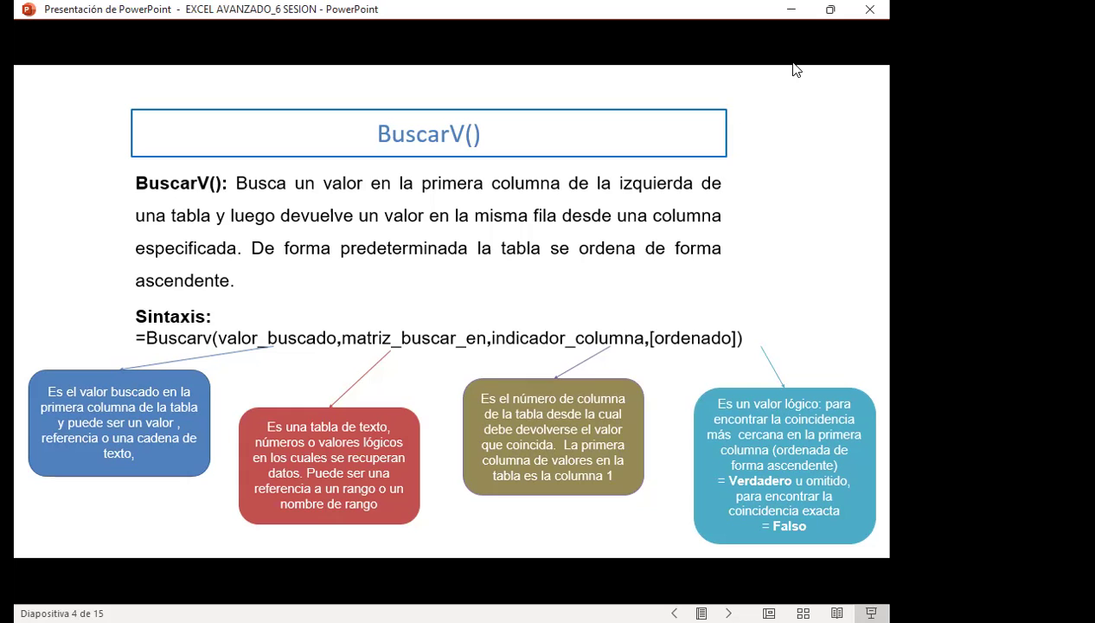
# Advance to slide 5, the football standings 'Caso Práctico'
pyautogui.press('Right')
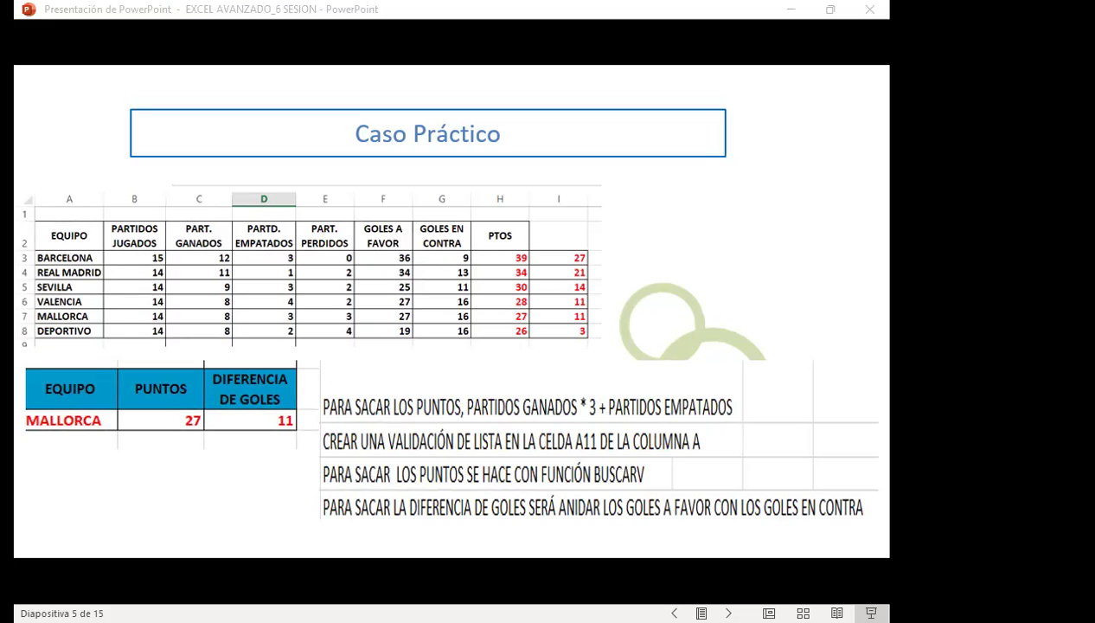
# Switch to the Excel workbook's EJERCICIO standings sheet
pyautogui.hotkey('alt', 'Tab')
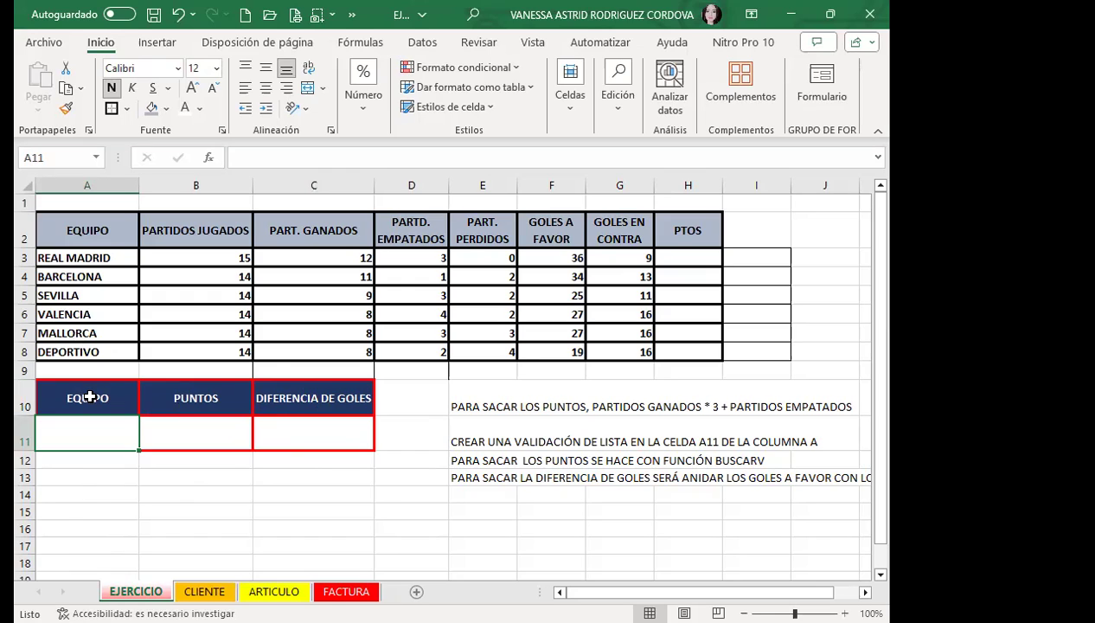
pyautogui.click(89, 397)
pyautogui.click(195, 391)
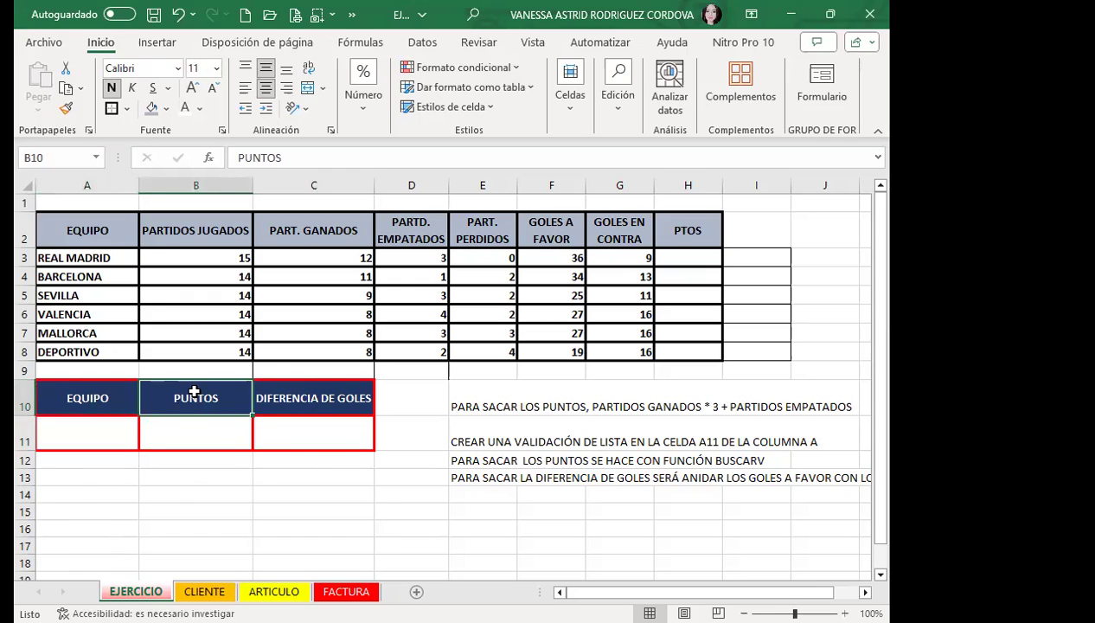
pyautogui.click(300, 399)
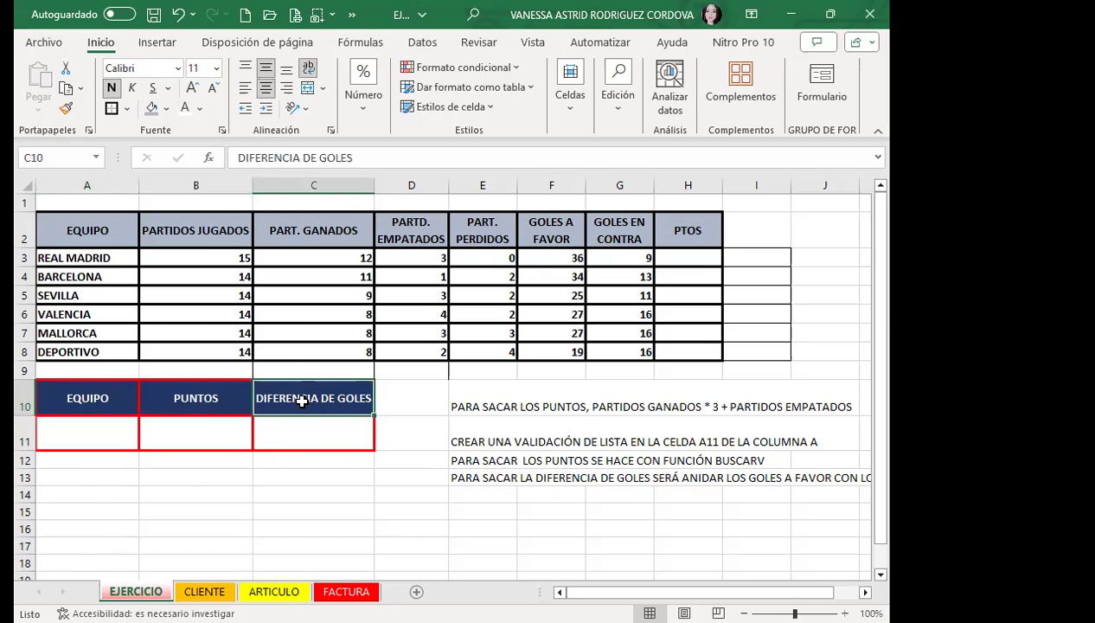
pyautogui.click(476, 401)
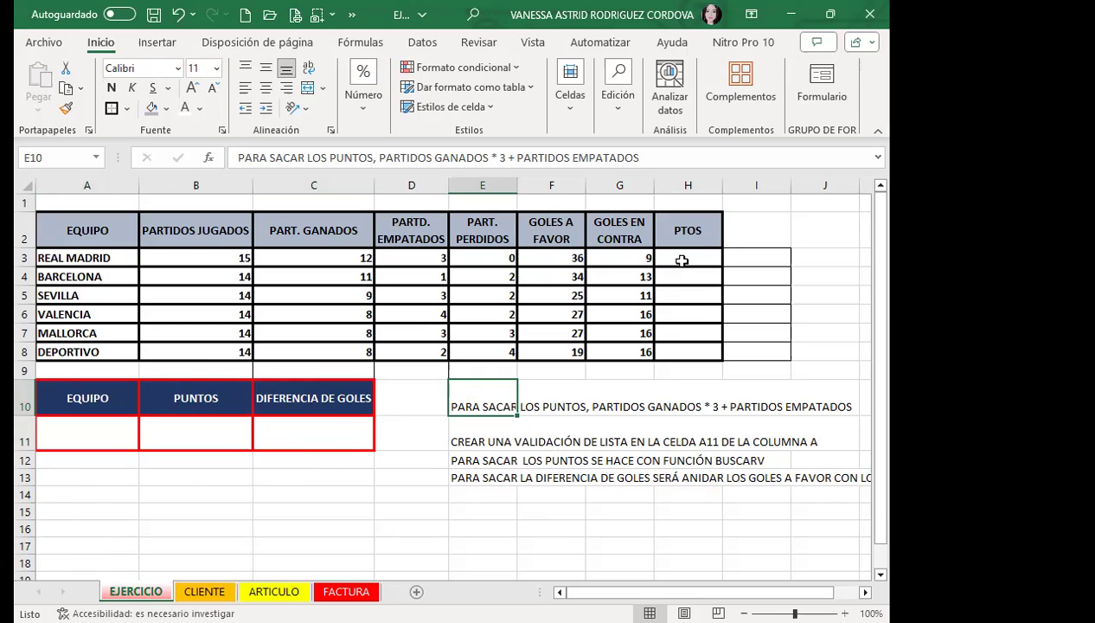
# Enter =C3*3+D3 in H3 and fill it down to H8 for all six teams
pyautogui.click(683, 261)
pyautogui.write('=')
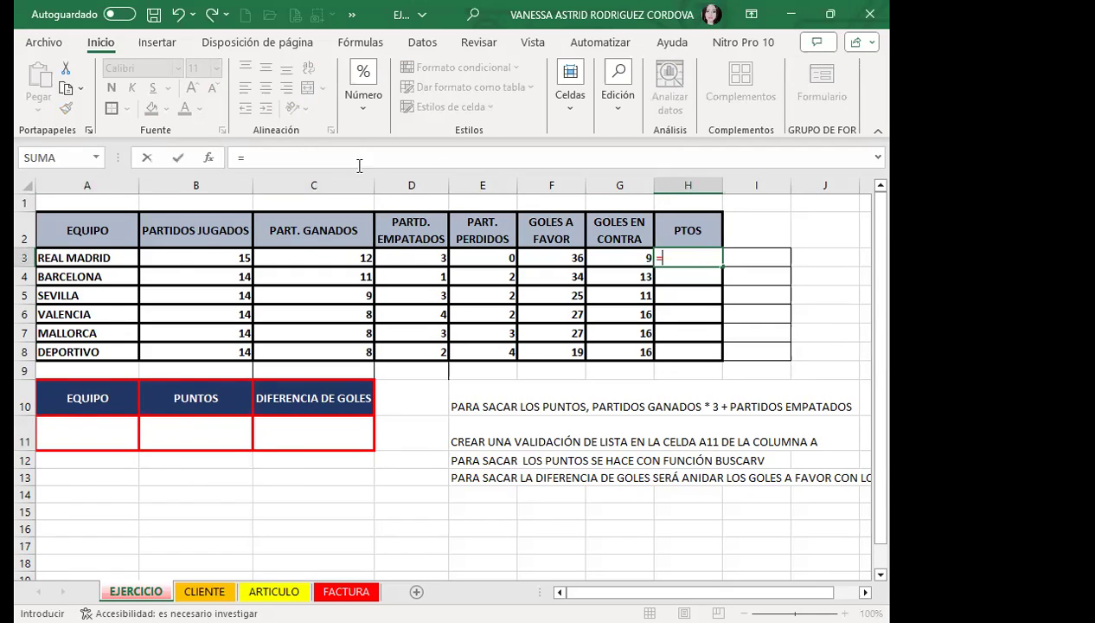
pyautogui.click(313, 253)
pyautogui.write('*3+')
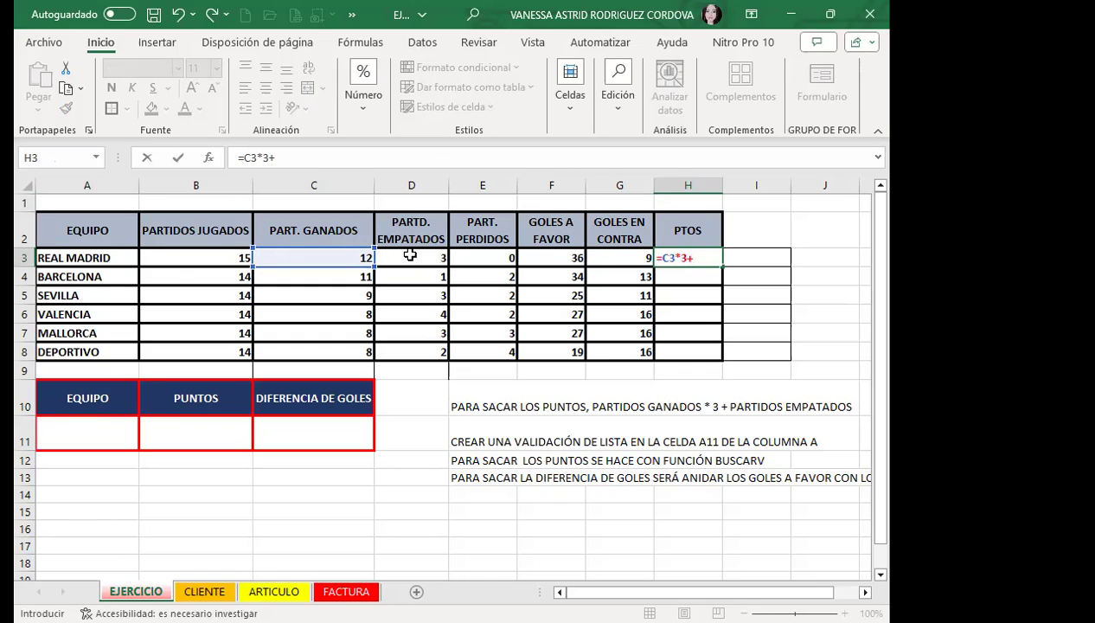
pyautogui.click(412, 255)
pyautogui.press('Return')
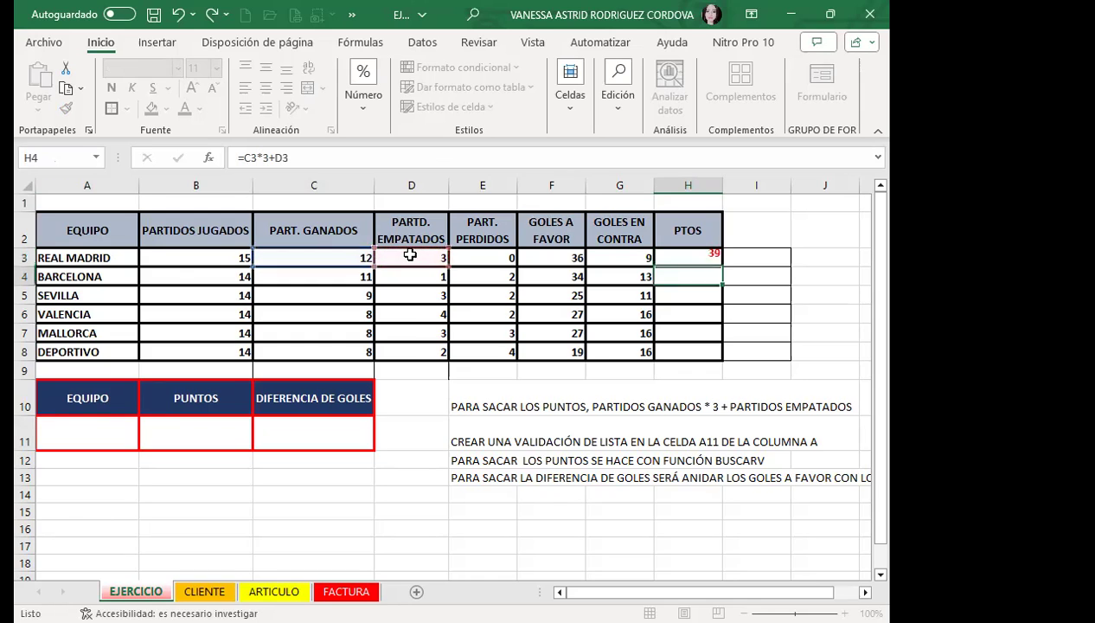
pyautogui.click(692, 247)
pyautogui.click(692, 257)
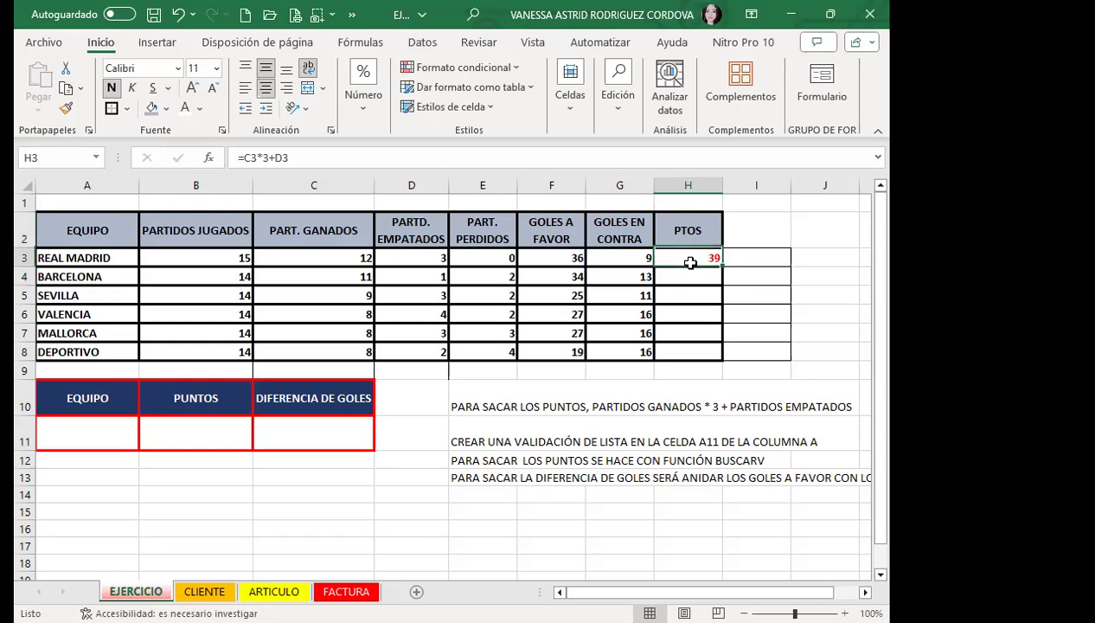
pyautogui.moveTo(722, 267); pyautogui.dragTo(713, 353)
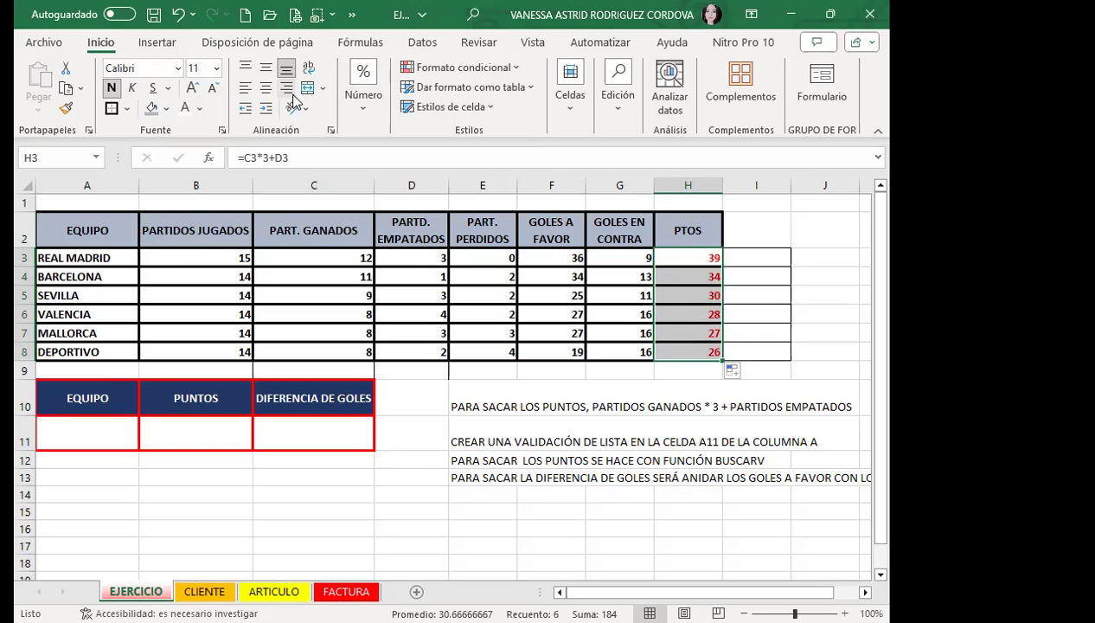
# Centre the H3:H8 points, then review the EQUIPO, PUNTOS and DIFERENCIA DE GOLES headers
pyautogui.click(266, 87)
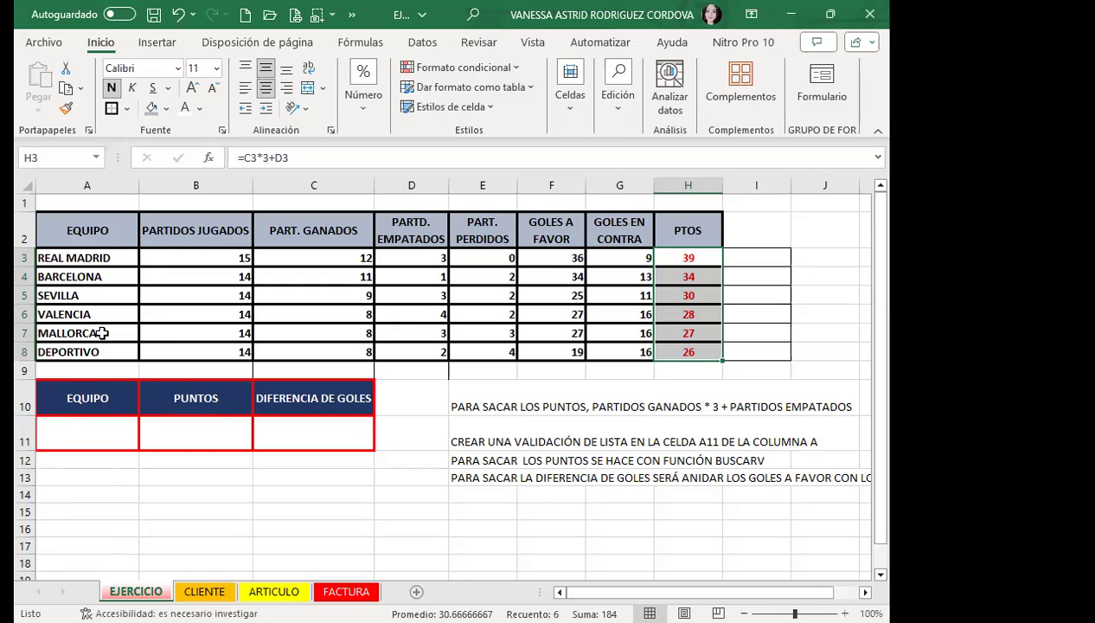
pyautogui.click(79, 397)
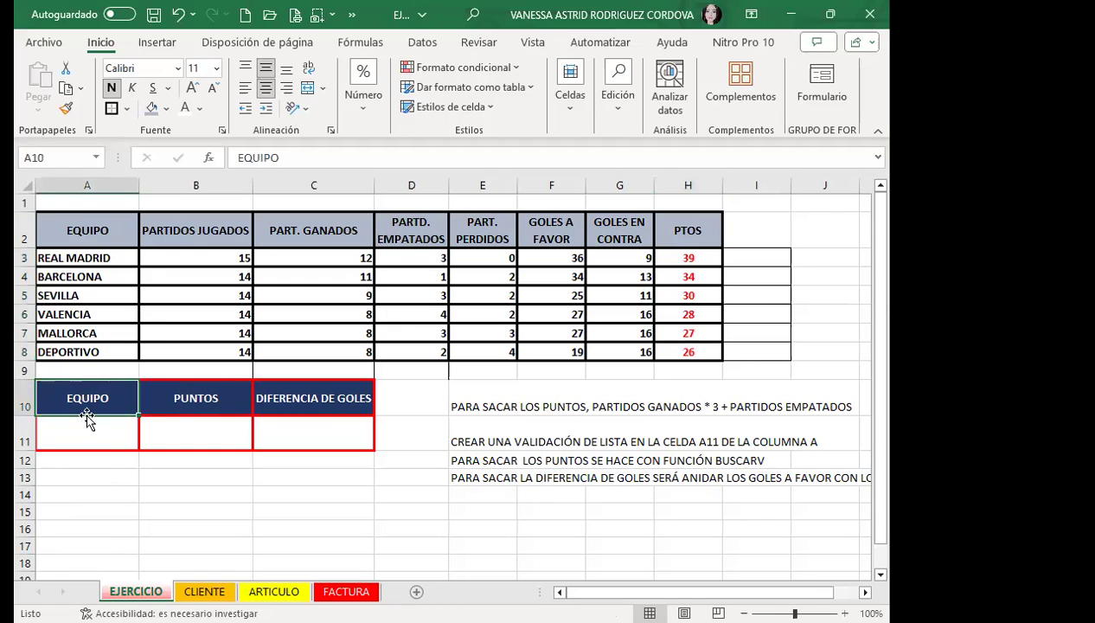
pyautogui.click(209, 389)
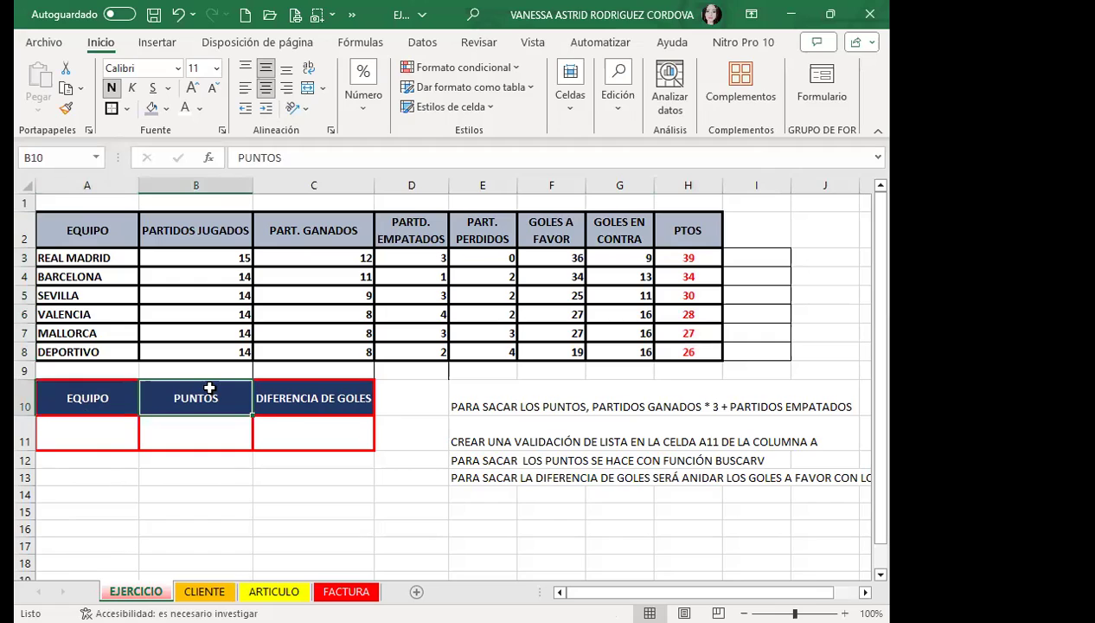
pyautogui.click(313, 399)
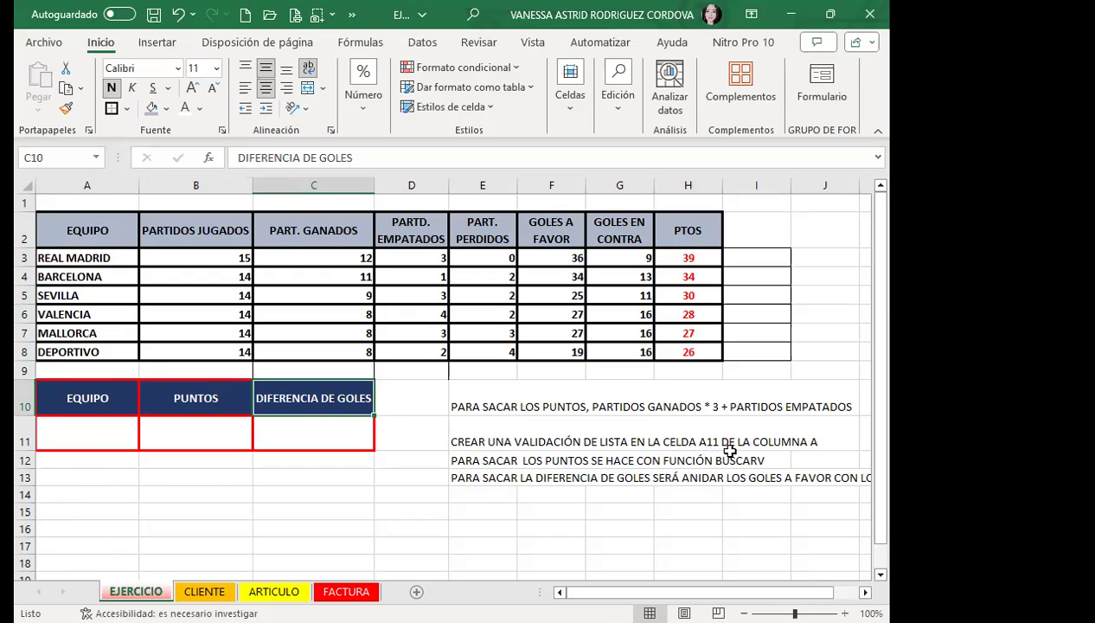
pyautogui.click(79, 439)
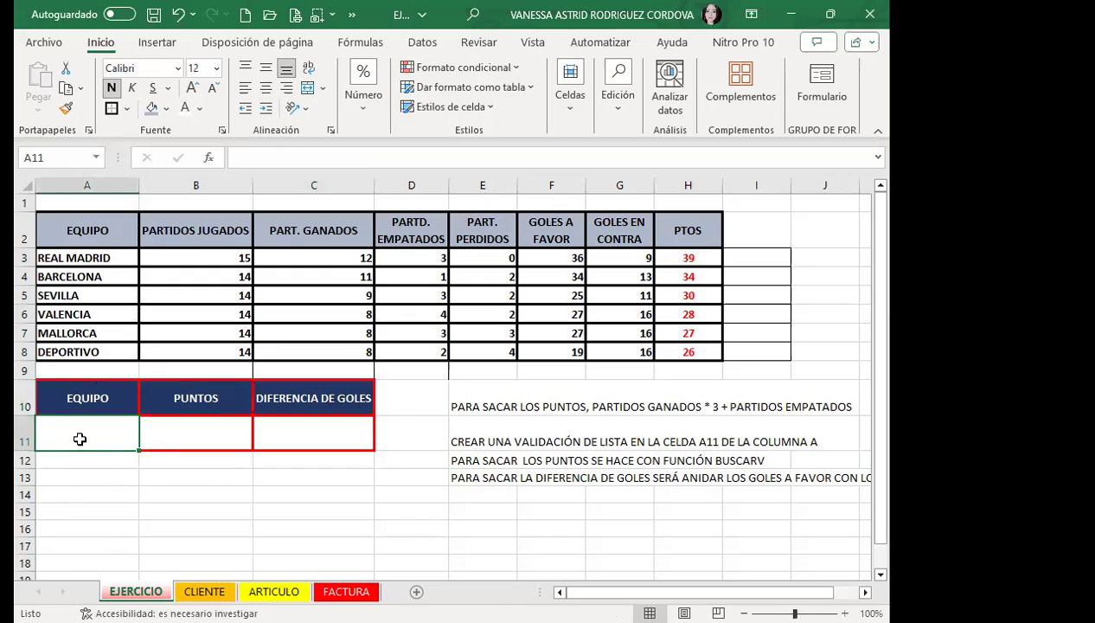
# Give A11 a Lista data validation and begin its Origen source at =A3
pyautogui.click(423, 42)
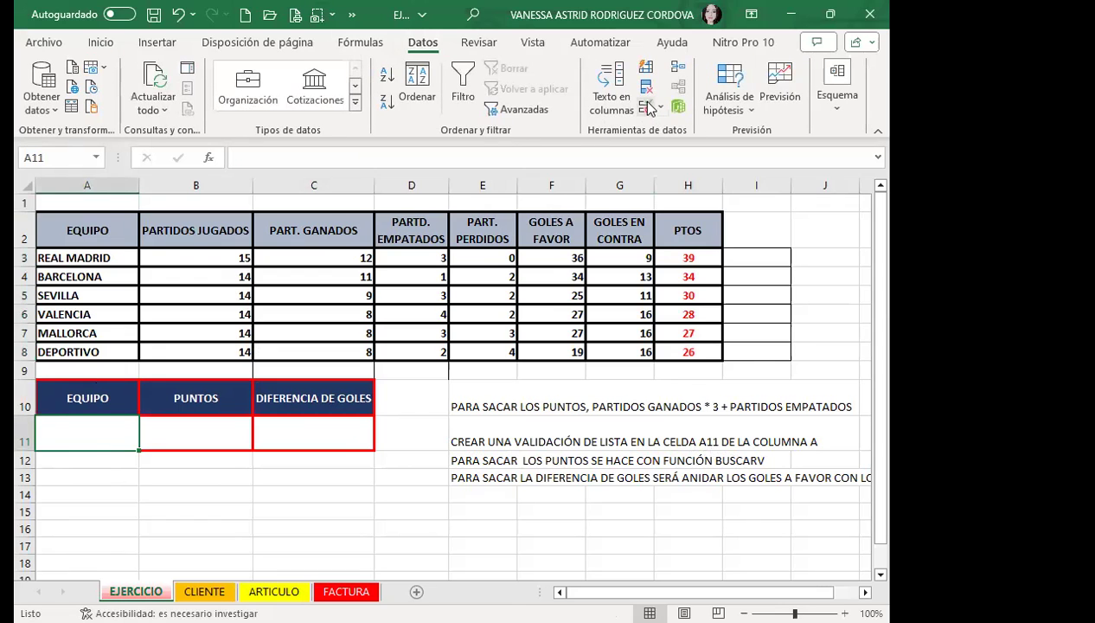
pyautogui.click(645, 106)
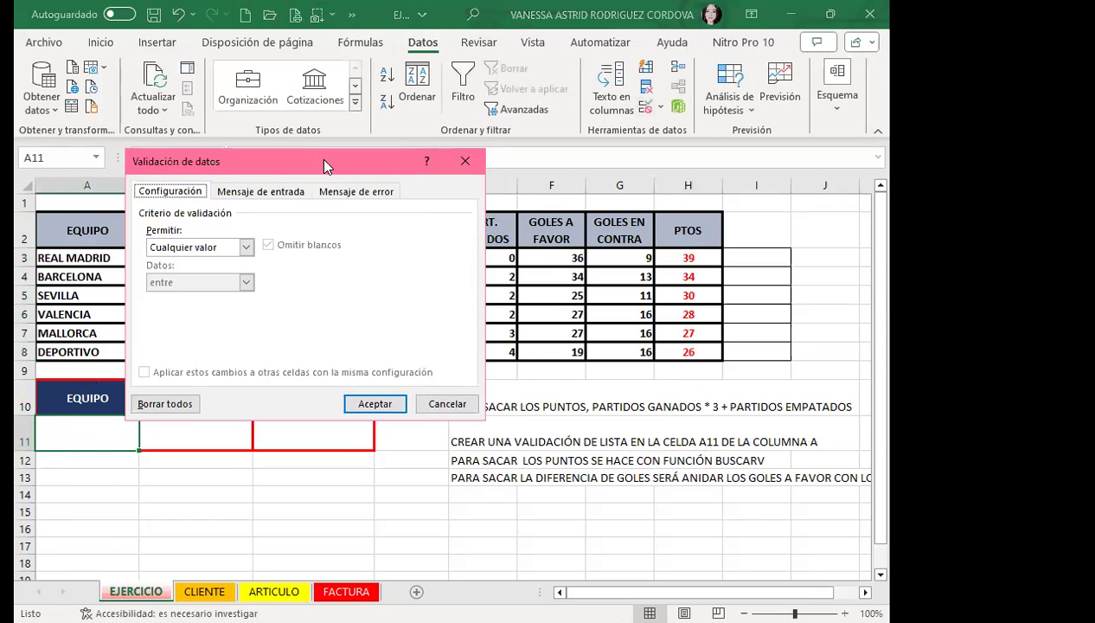
pyautogui.moveTo(325, 164); pyautogui.dragTo(610, 166)
pyautogui.click(531, 248)
pyautogui.click(461, 297)
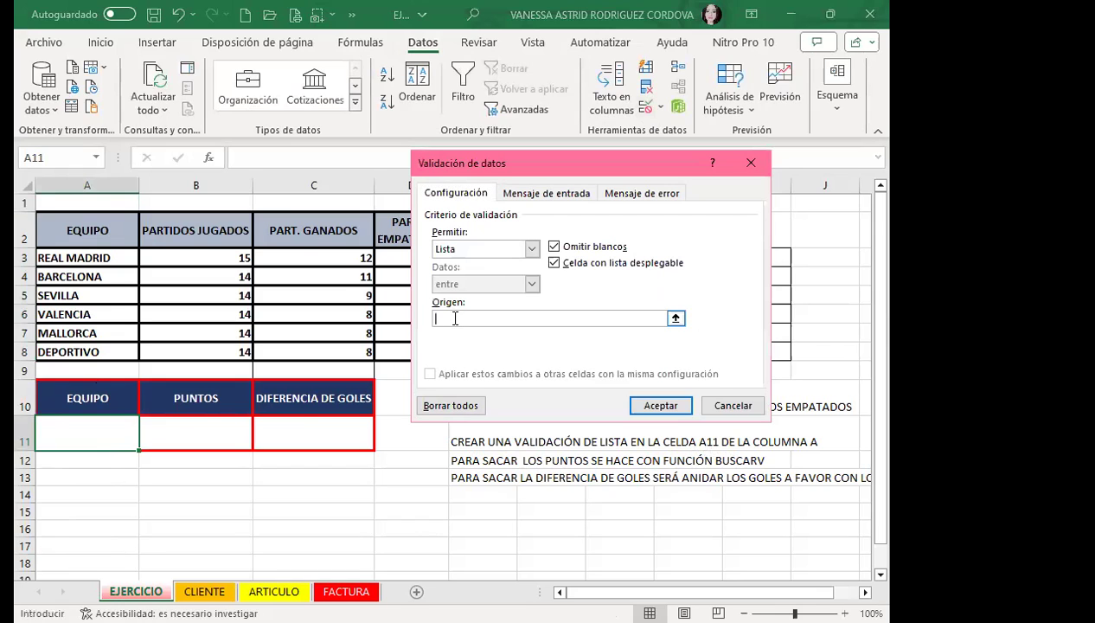
pyautogui.click(455, 319)
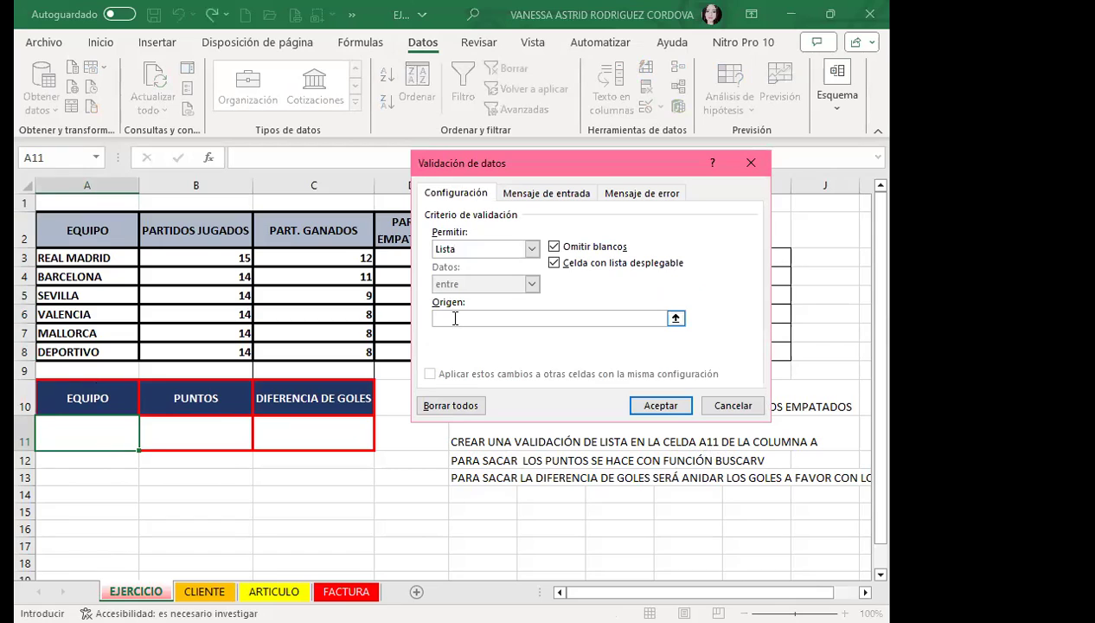
pyautogui.write('=')
pyautogui.click(117, 257)
# Finish the list source as A3:A8 and choose REAL MADRID in A11
pyautogui.keyDown('shift'); pyautogui.click(106, 347); pyautogui.keyUp('shift')
pyautogui.click(659, 404)
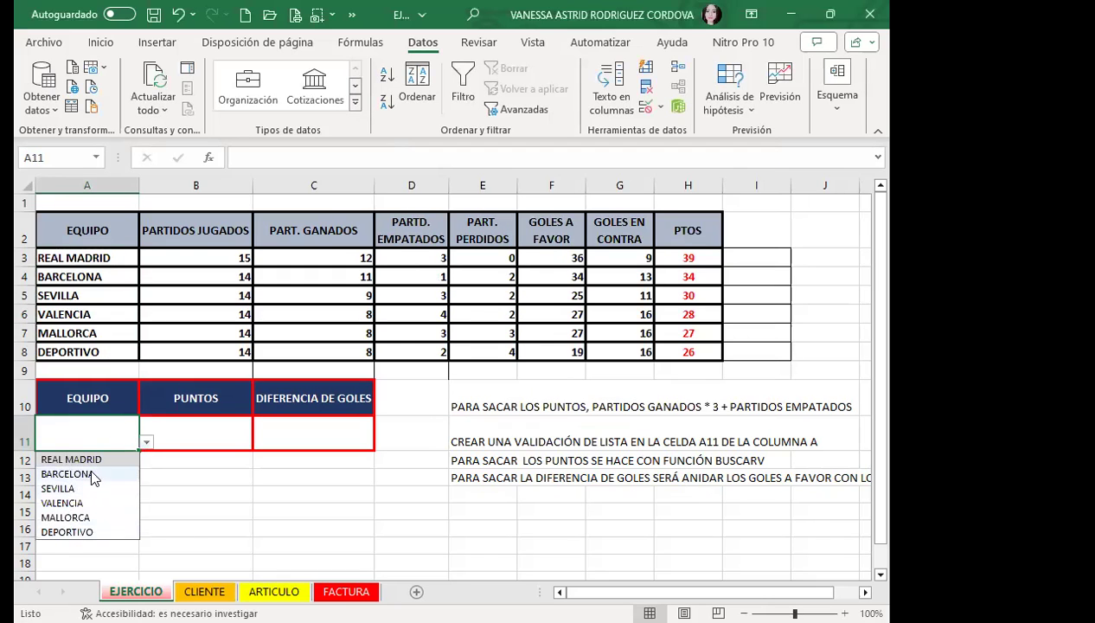
pyautogui.press('Return')
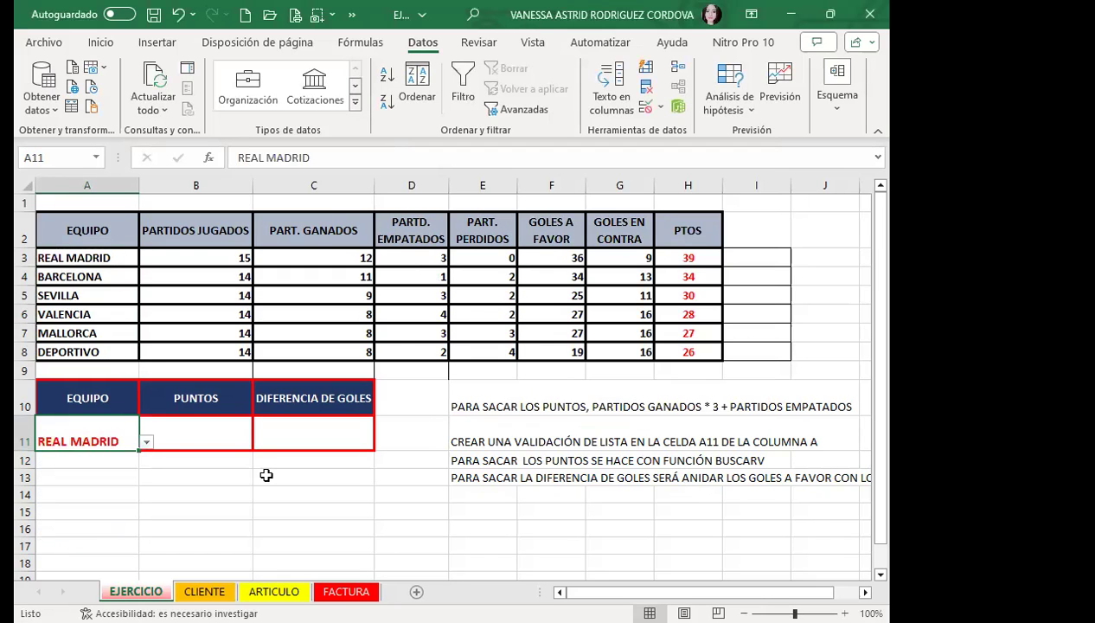
# Test A11's team dropdown with VALENCIA, then set it back to REAL MADRID
pyautogui.click(205, 430)
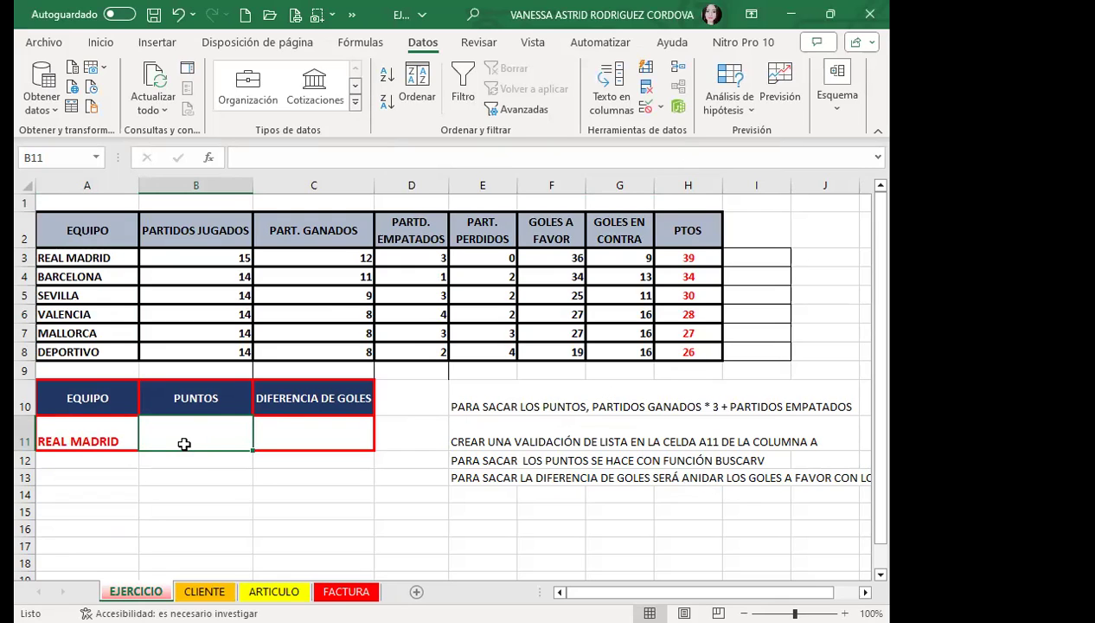
pyautogui.click(60, 428)
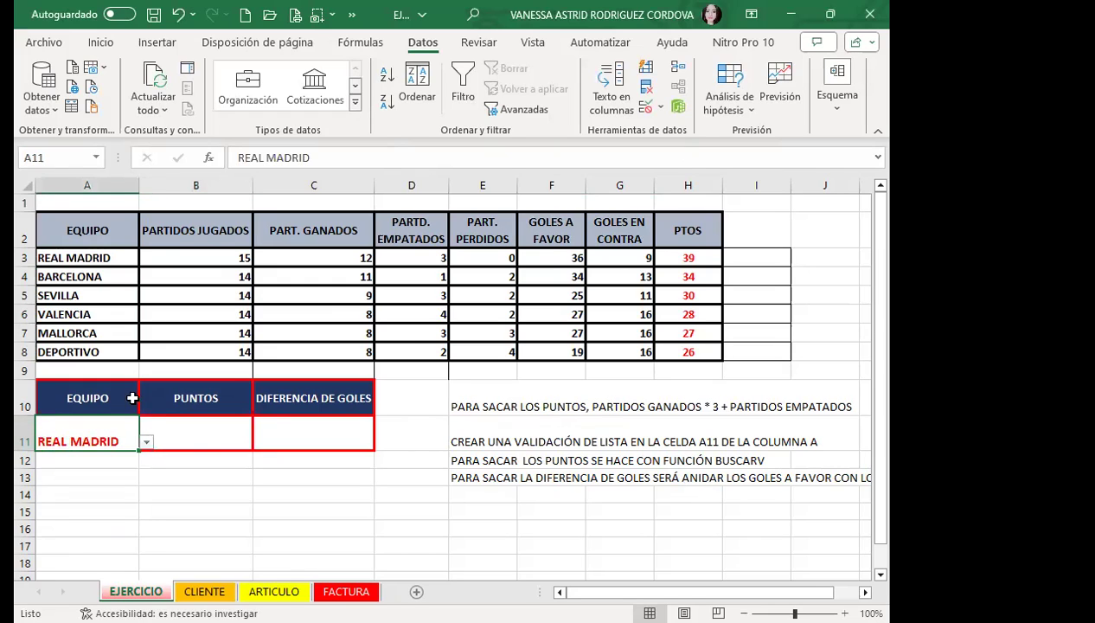
pyautogui.click(146, 443)
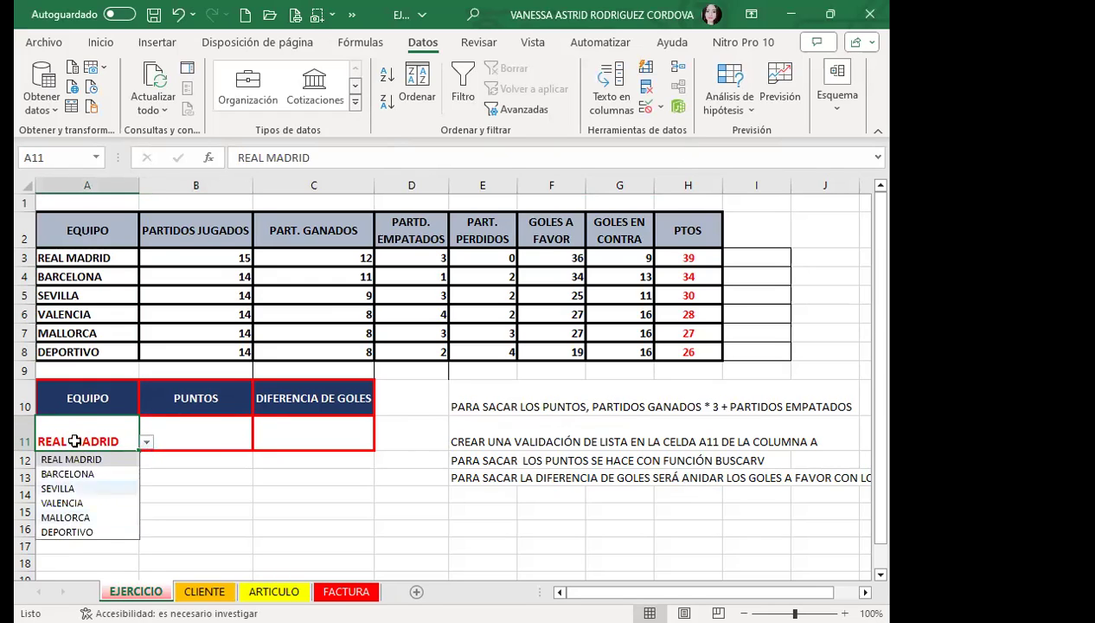
pyautogui.click(67, 504)
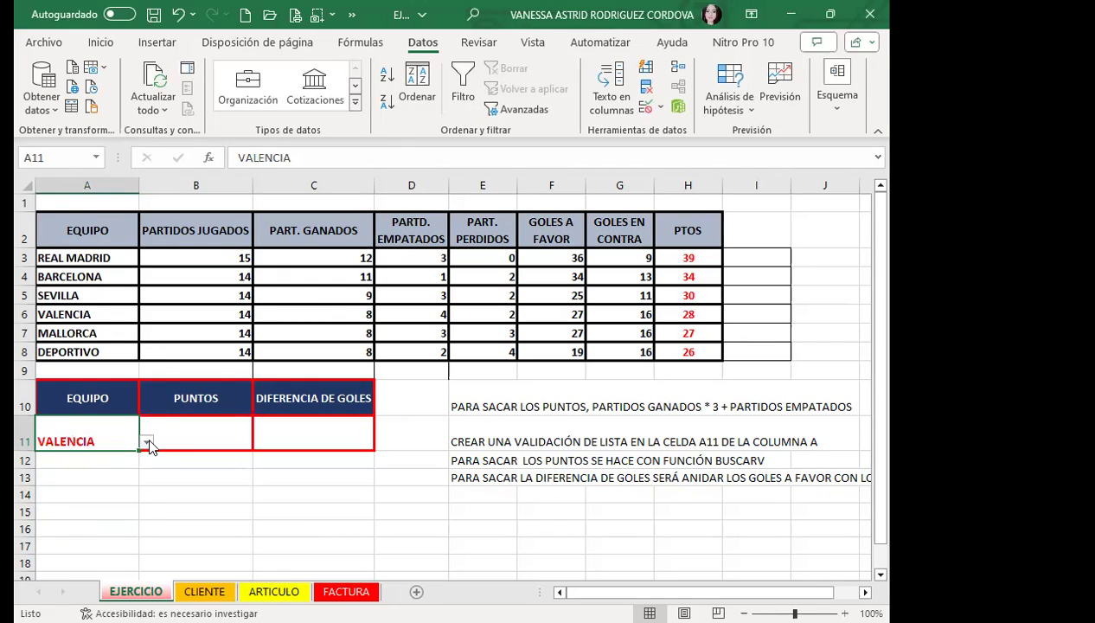
pyautogui.click(147, 442)
pyautogui.click(54, 456)
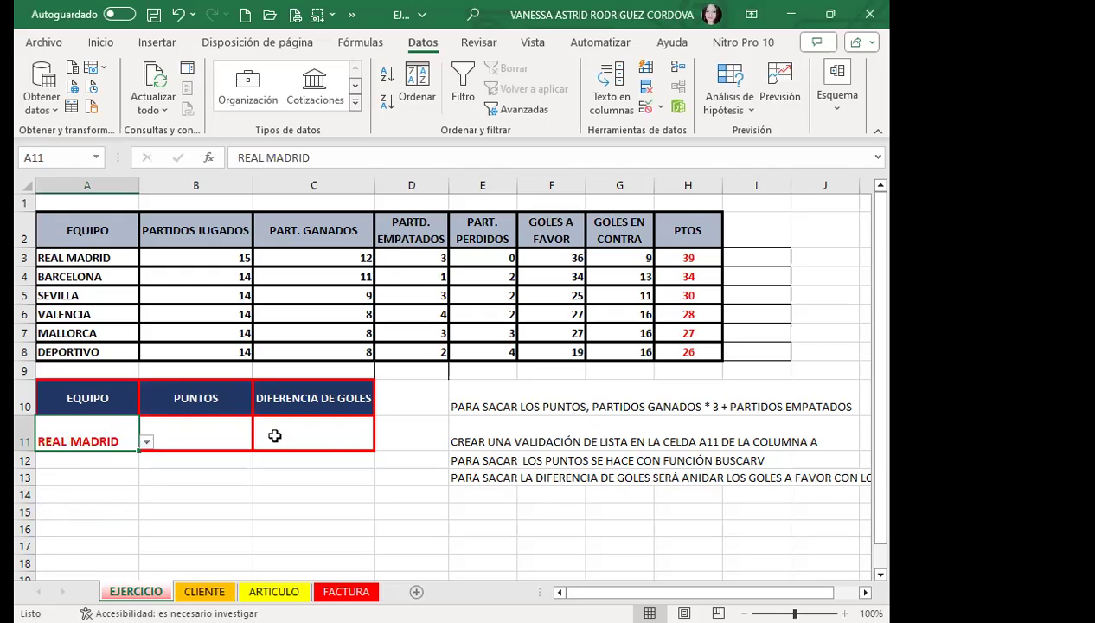
pyautogui.click(209, 440)
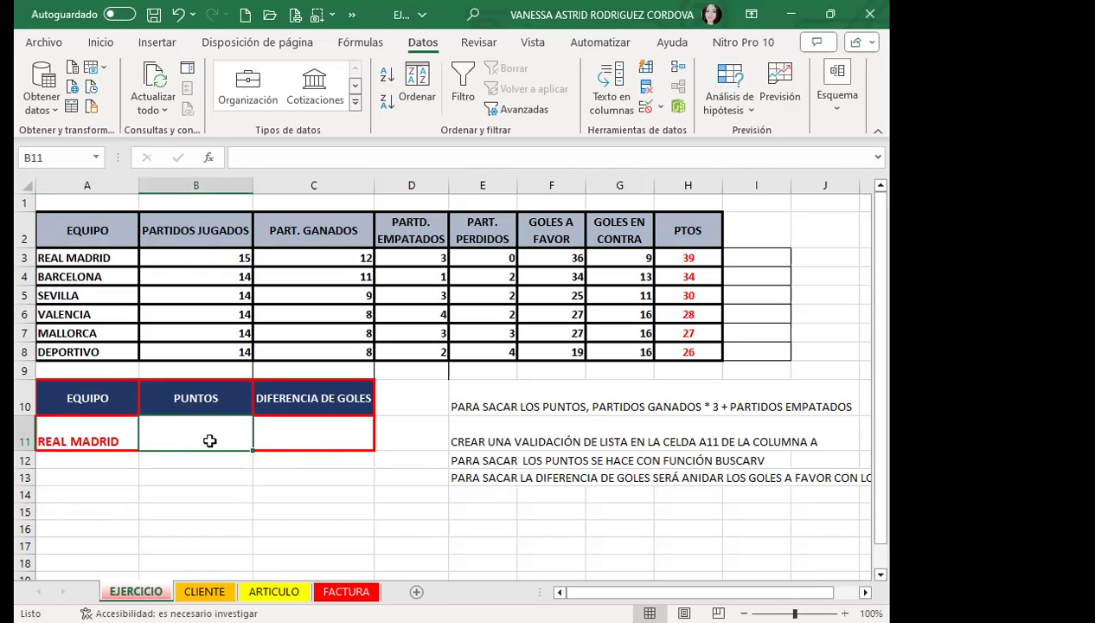
# Start B11's formula as =BUSCARV(A11; using the team in A11 as lookup value
pyautogui.write('=')
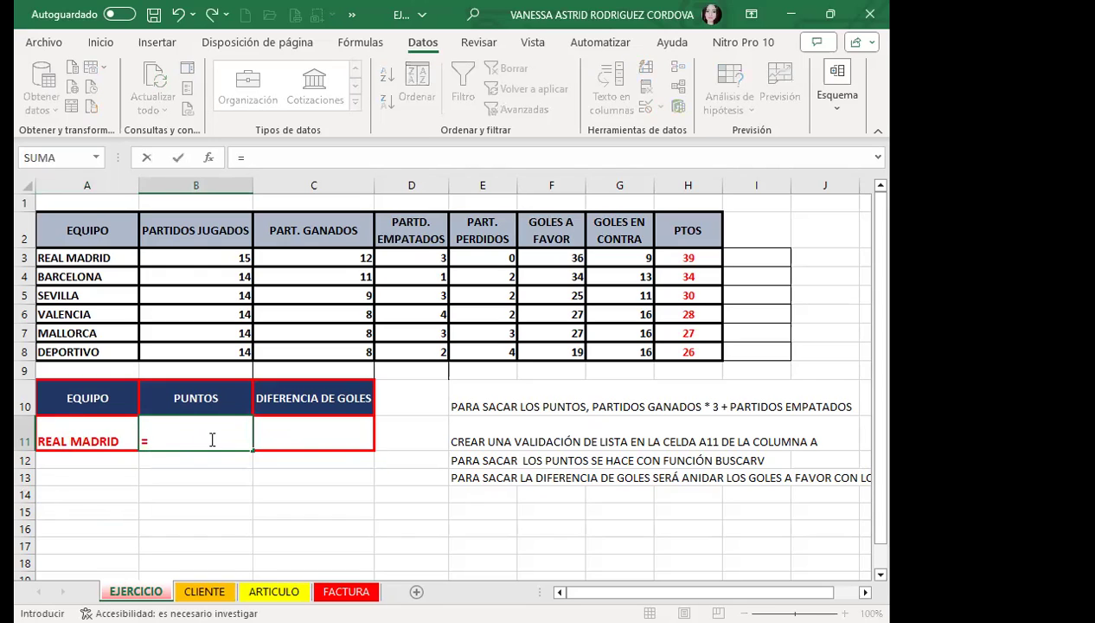
pyautogui.write('buscar')
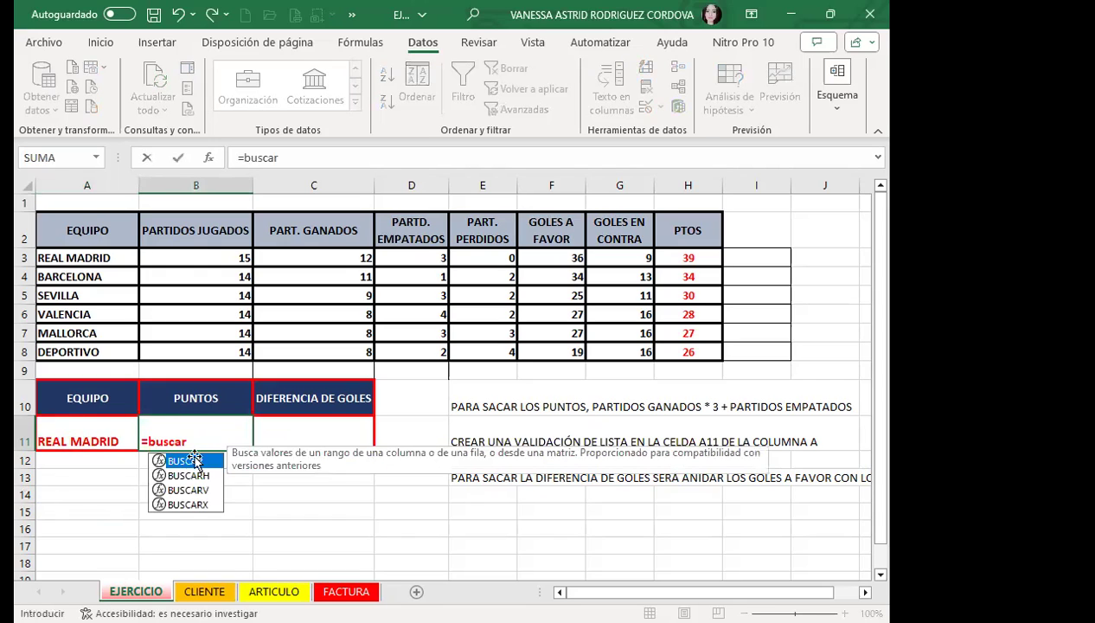
pyautogui.doubleClick(181, 487)
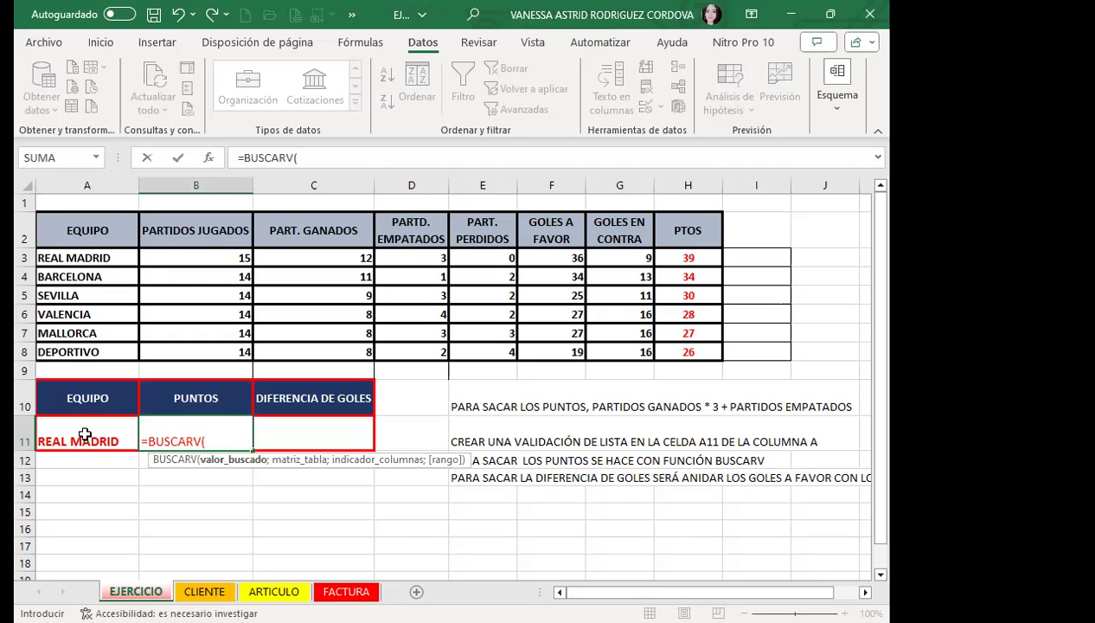
pyautogui.click(86, 433)
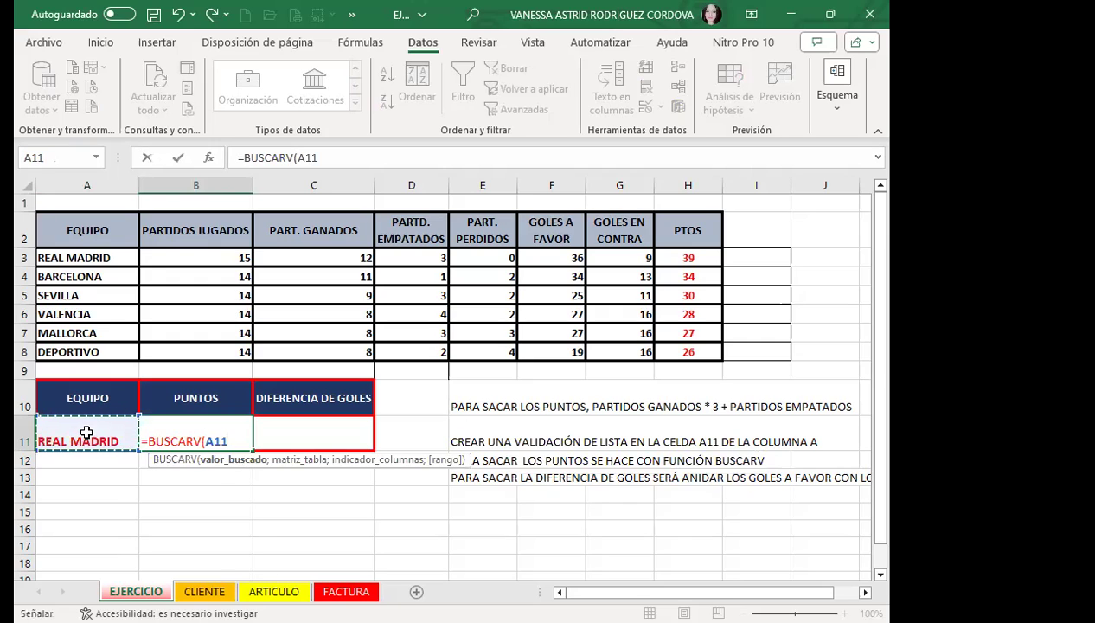
pyautogui.write(';')
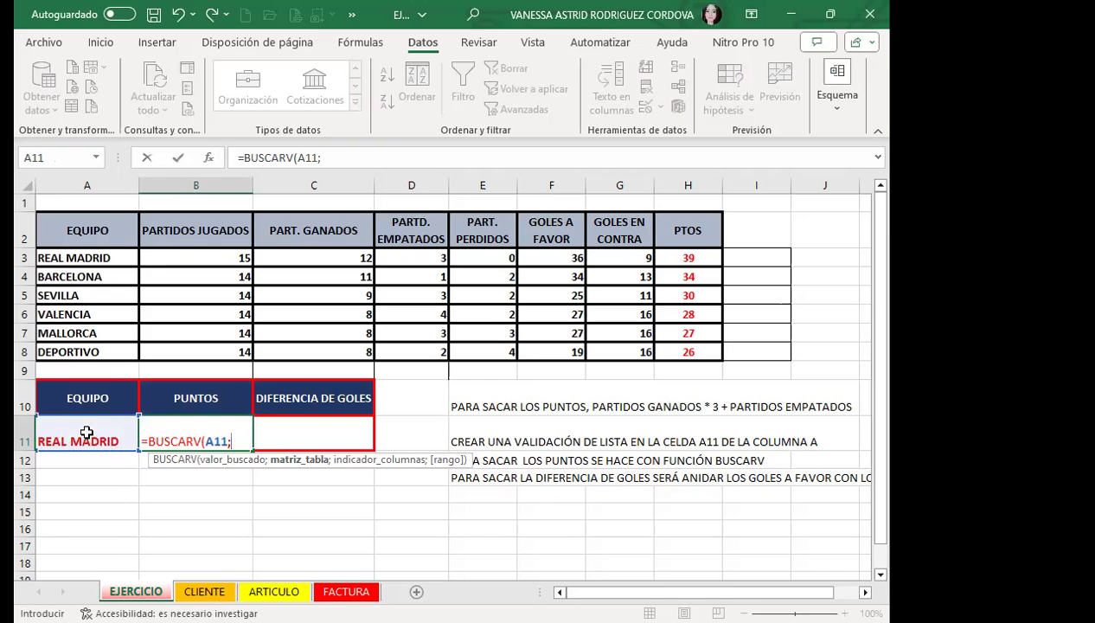
# Add range A2:H8, column 8 and exact match 0 to B11's BUSCARV formula
pyautogui.moveTo(62, 230); pyautogui.dragTo(685, 349)
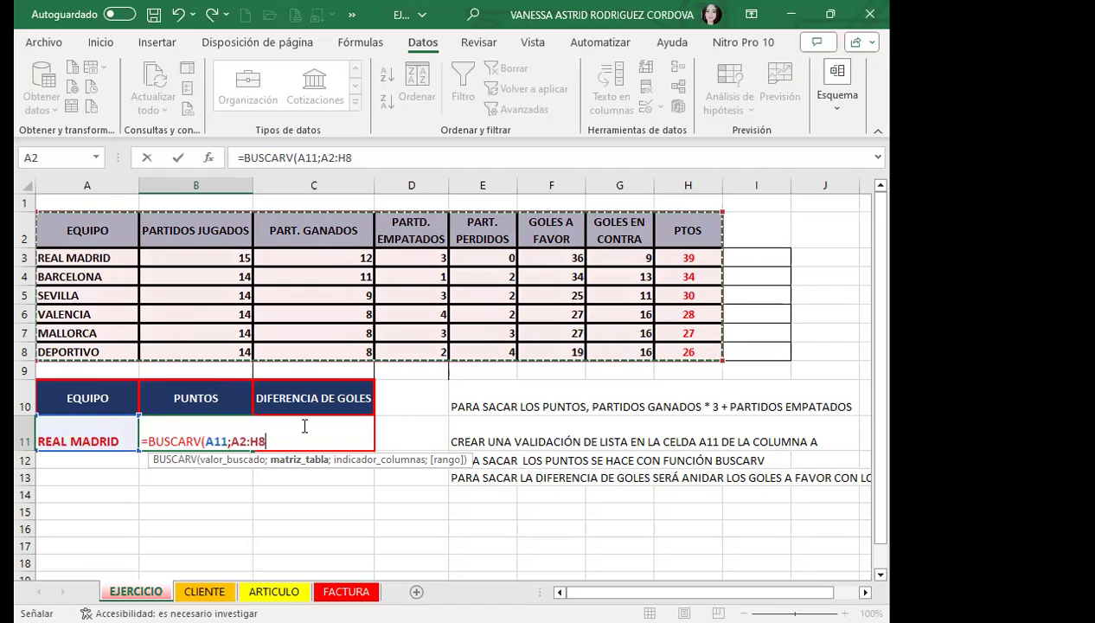
pyautogui.write(';')
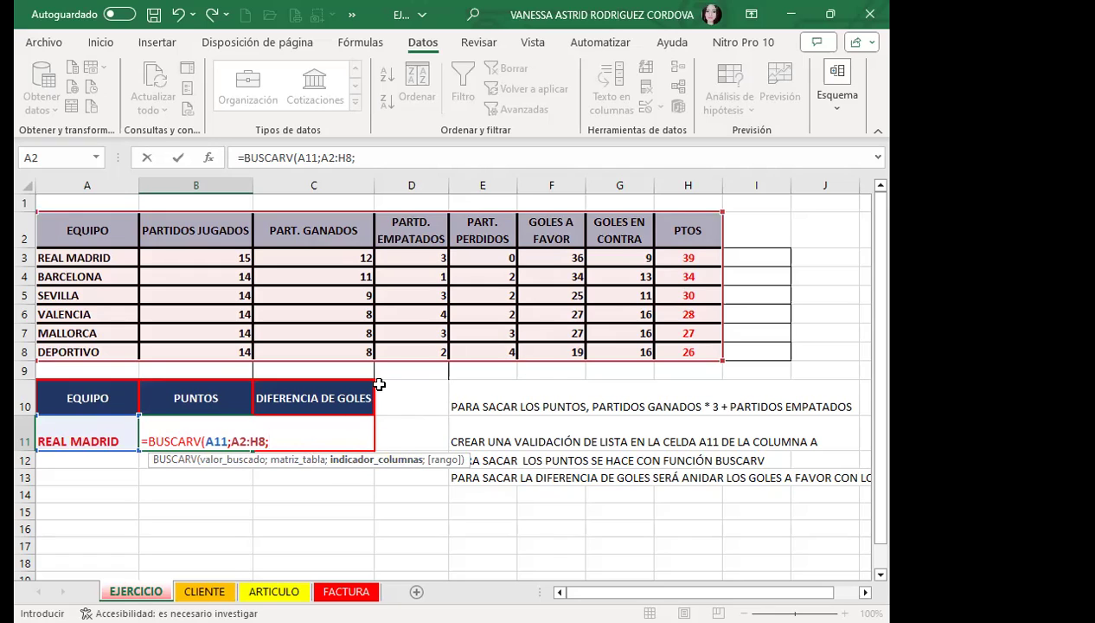
pyautogui.write('8;')
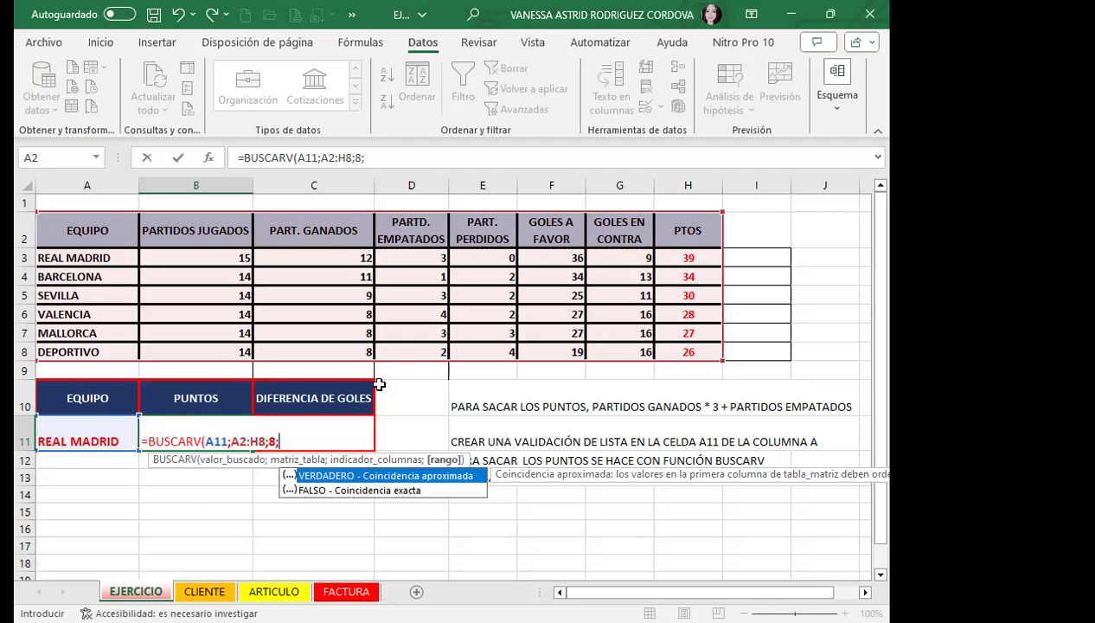
pyautogui.write('0')
# Commit =BUSCARV(A11;A2:H8;8;0) in B11 and centre it horizontally and vertically
pyautogui.write(')')
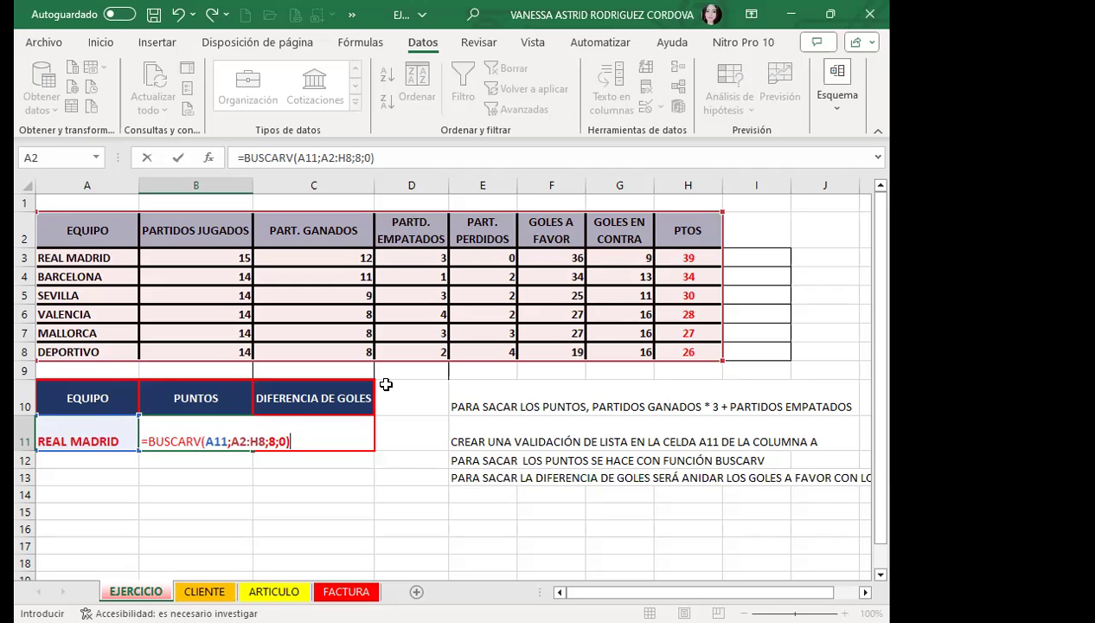
pyautogui.press('Return')
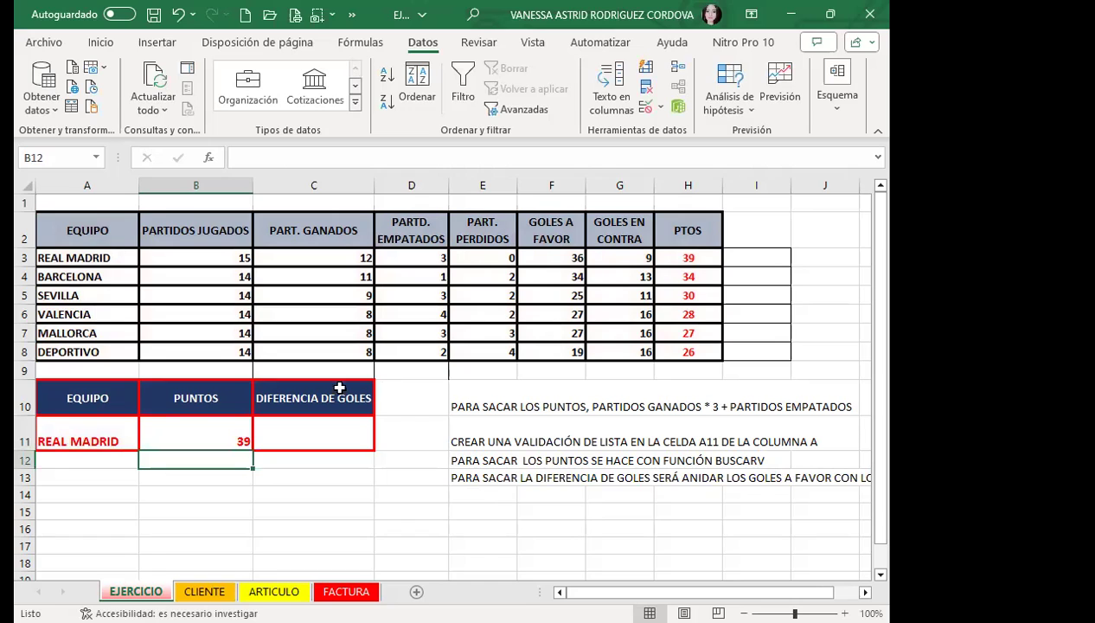
pyautogui.click(178, 432)
pyautogui.click(101, 43)
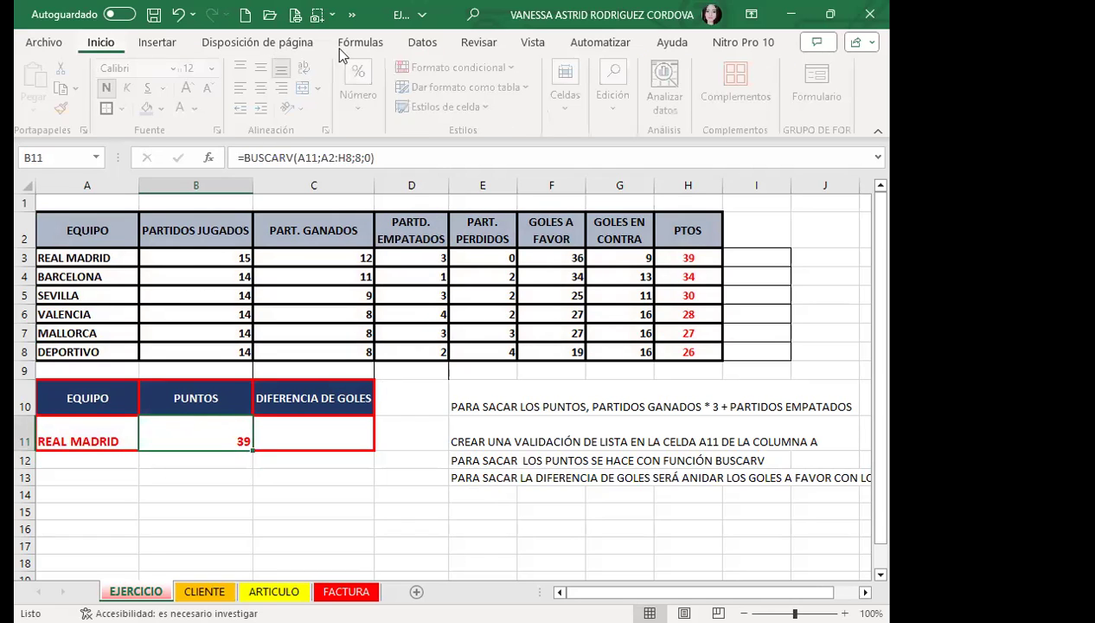
pyautogui.click(265, 88)
pyautogui.click(265, 68)
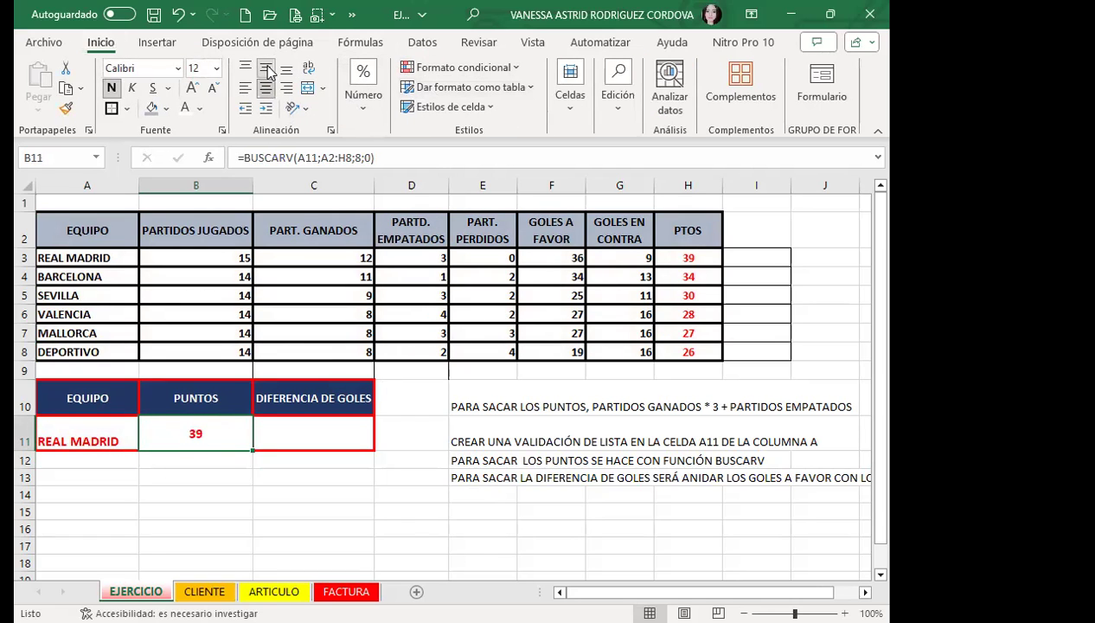
# Test the points lookup by choosing DEPORTIVO in A11 and checking B11
pyautogui.click(47, 439)
pyautogui.click(196, 432)
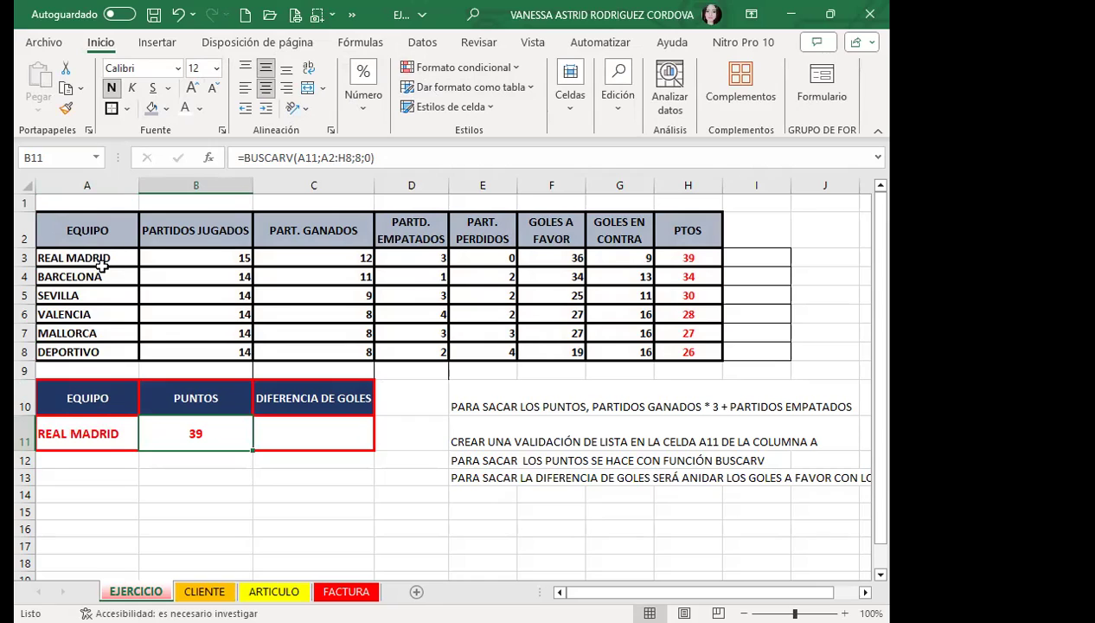
pyautogui.click(682, 257)
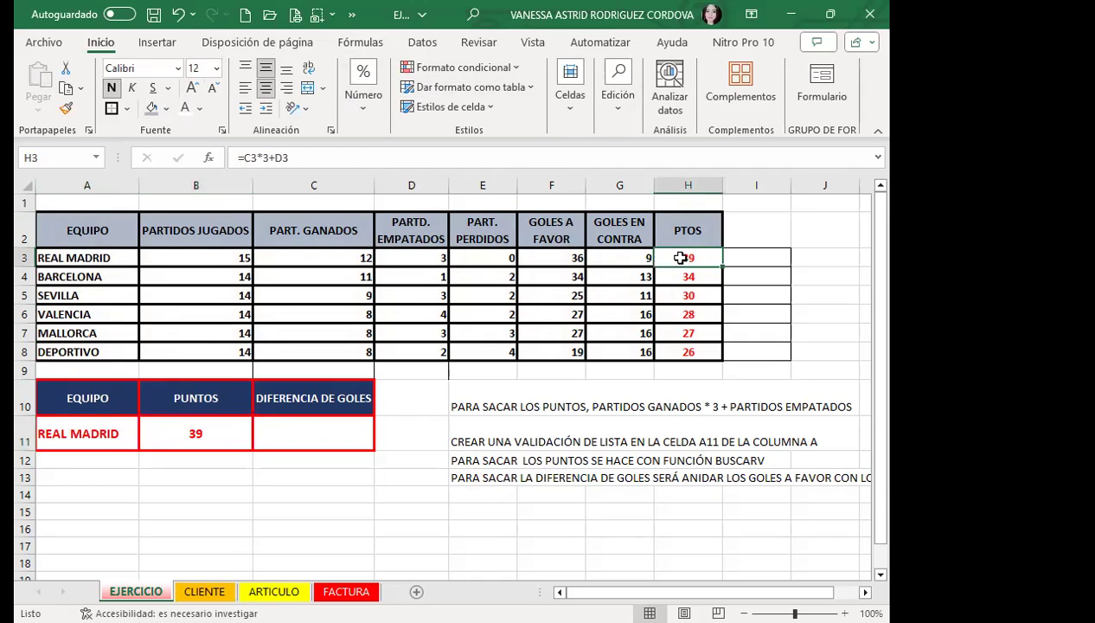
pyautogui.click(115, 432)
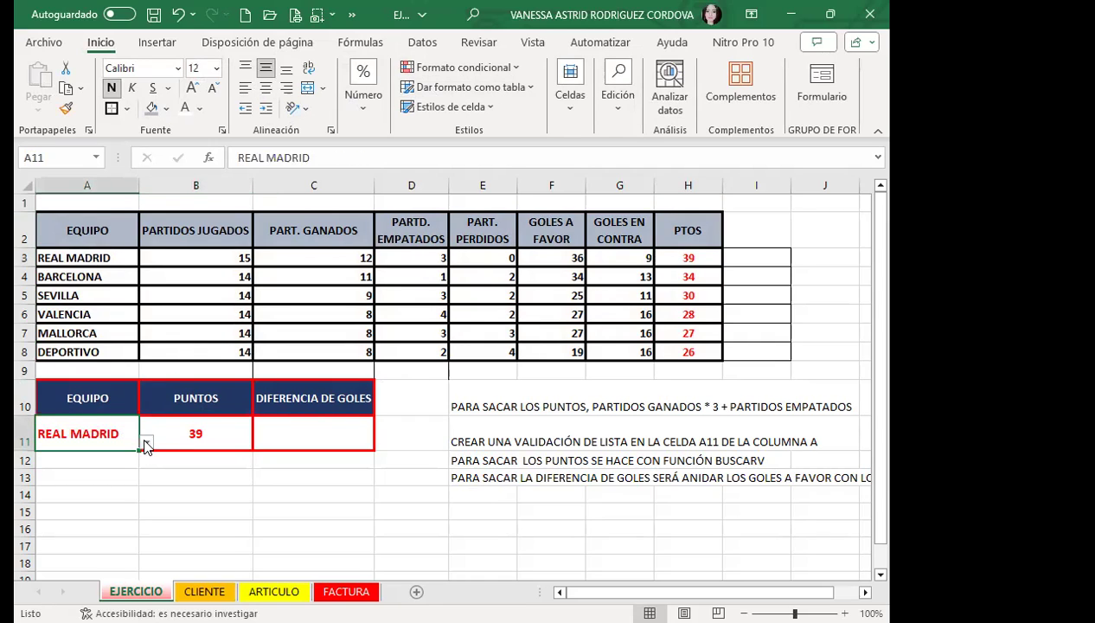
pyautogui.click(146, 441)
pyautogui.click(93, 532)
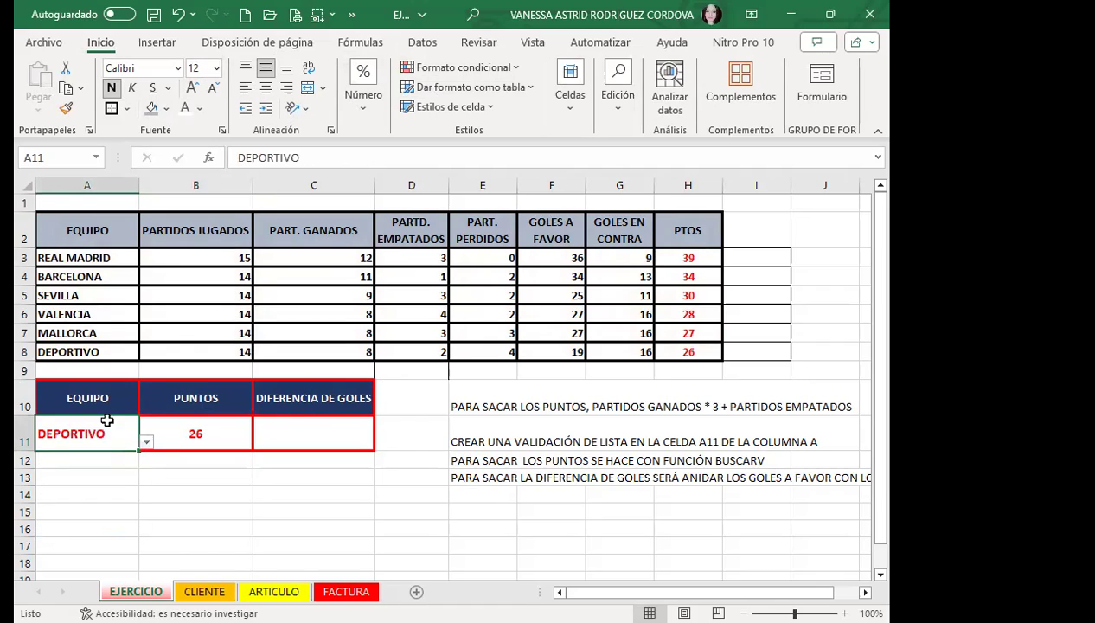
pyautogui.click(215, 434)
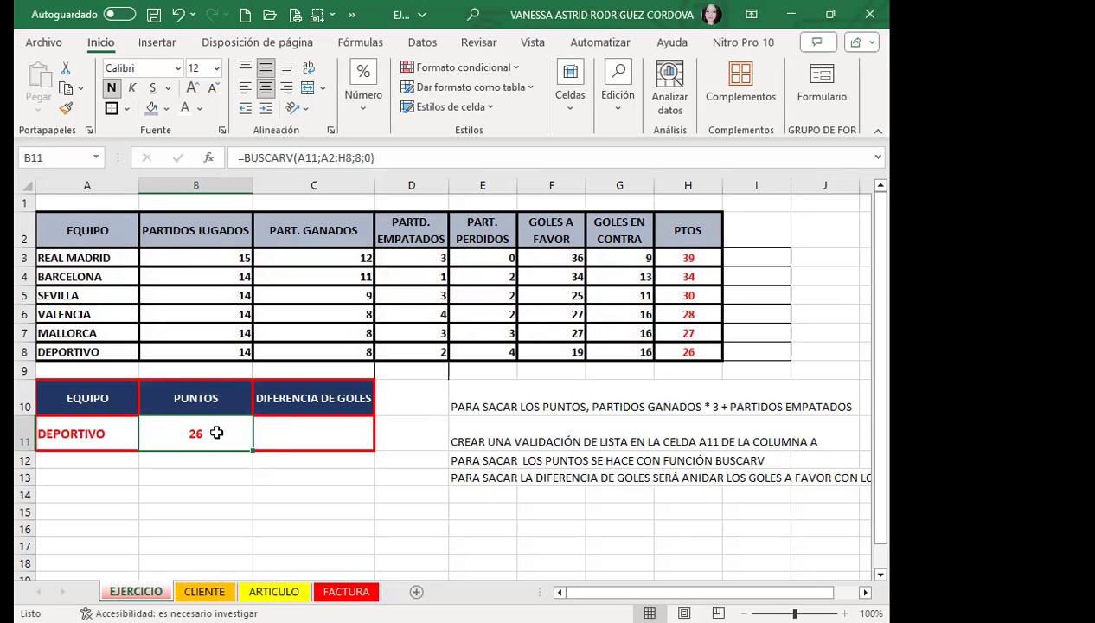
# Switch A11 back to REAL MADRID so B11 shows 39 points
pyautogui.click(104, 435)
pyautogui.click(146, 442)
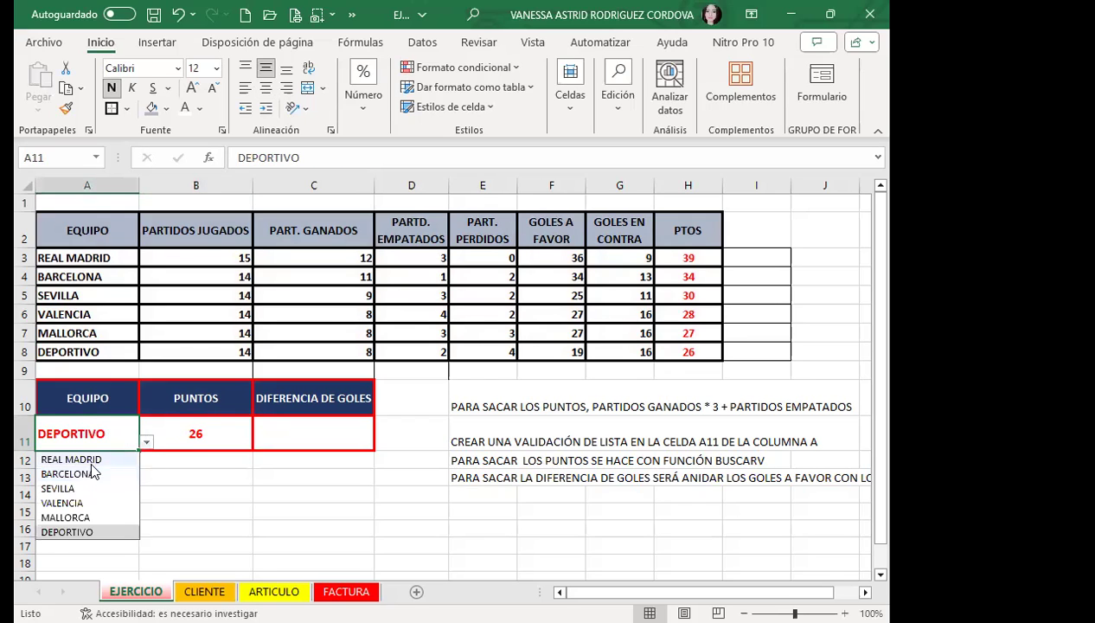
pyautogui.click(76, 459)
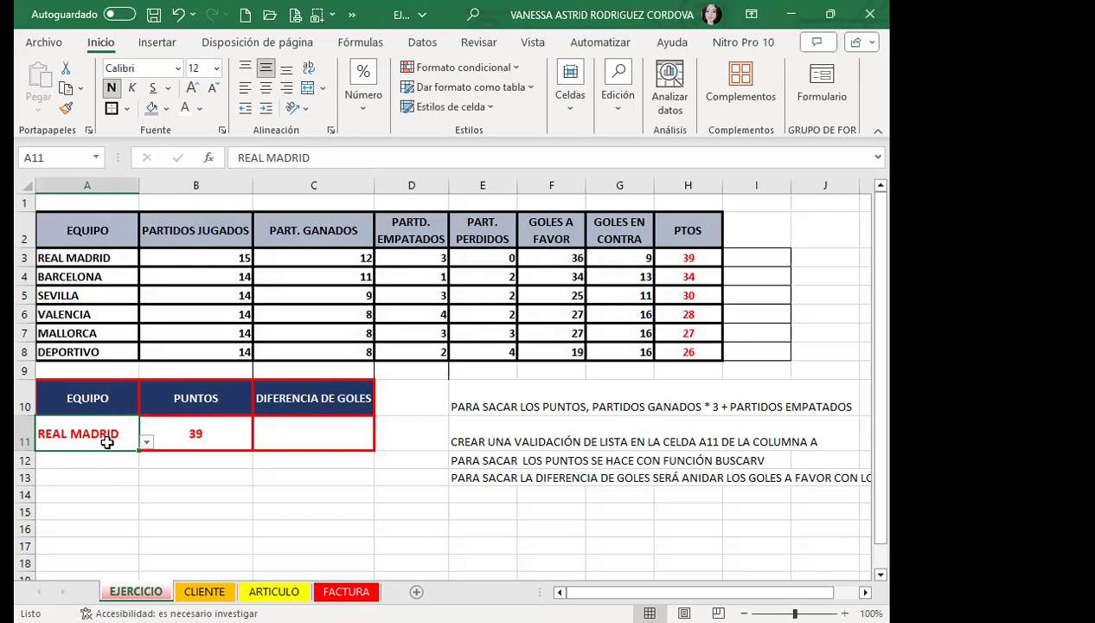
pyautogui.click(210, 439)
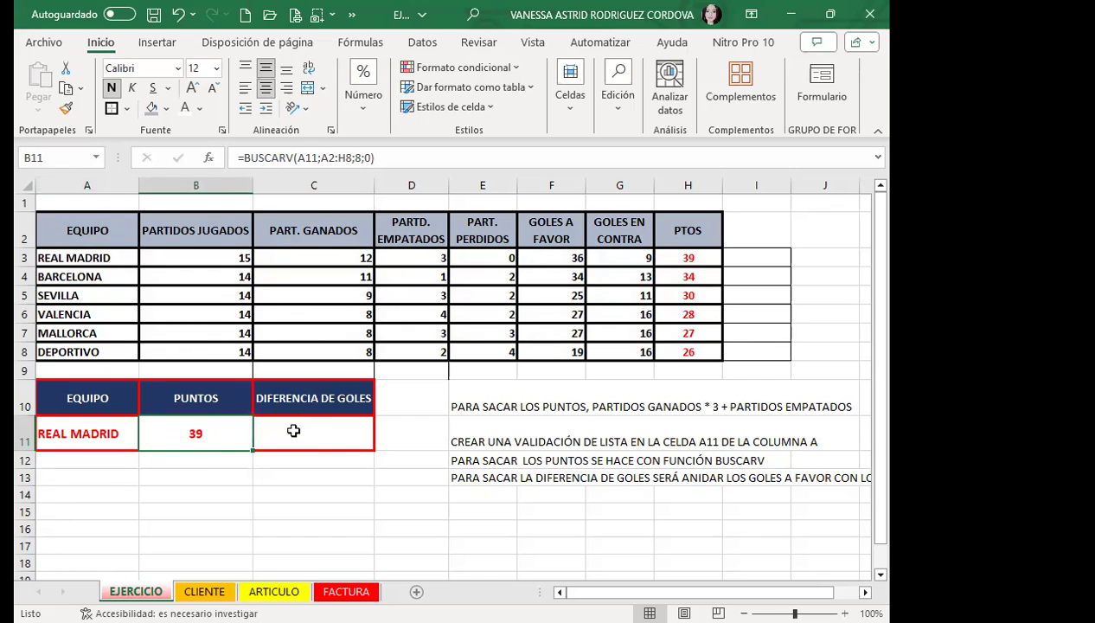
pyautogui.click(293, 430)
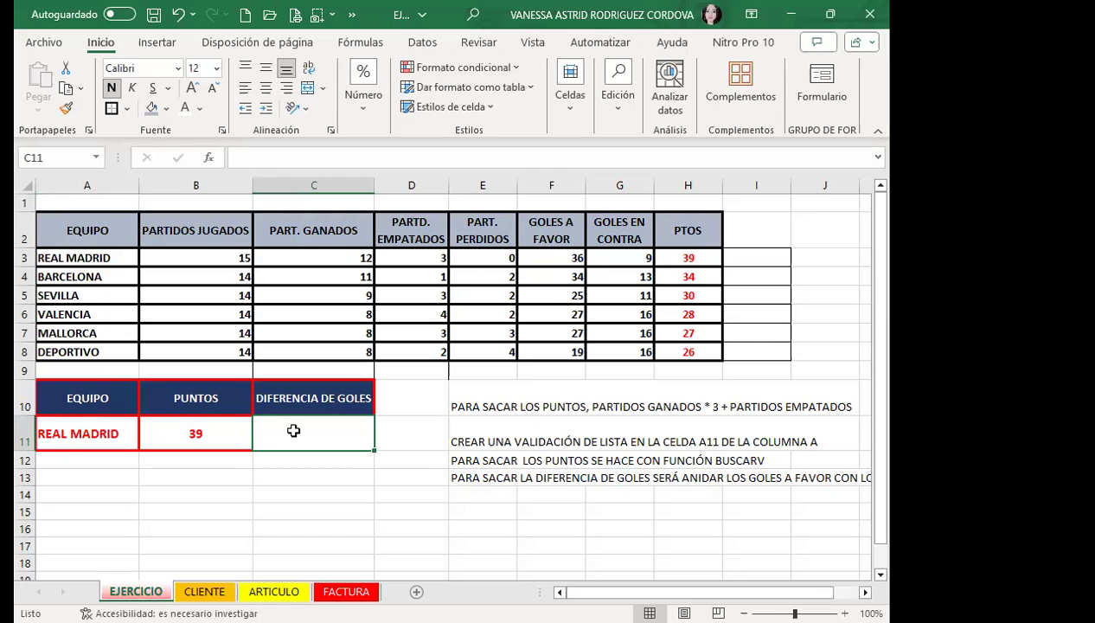
pyautogui.click(816, 477)
# Merge and centre E13:I15 with wrapped text so the goal-difference note fits two lines
pyautogui.moveTo(483, 474); pyautogui.dragTo(787, 512)
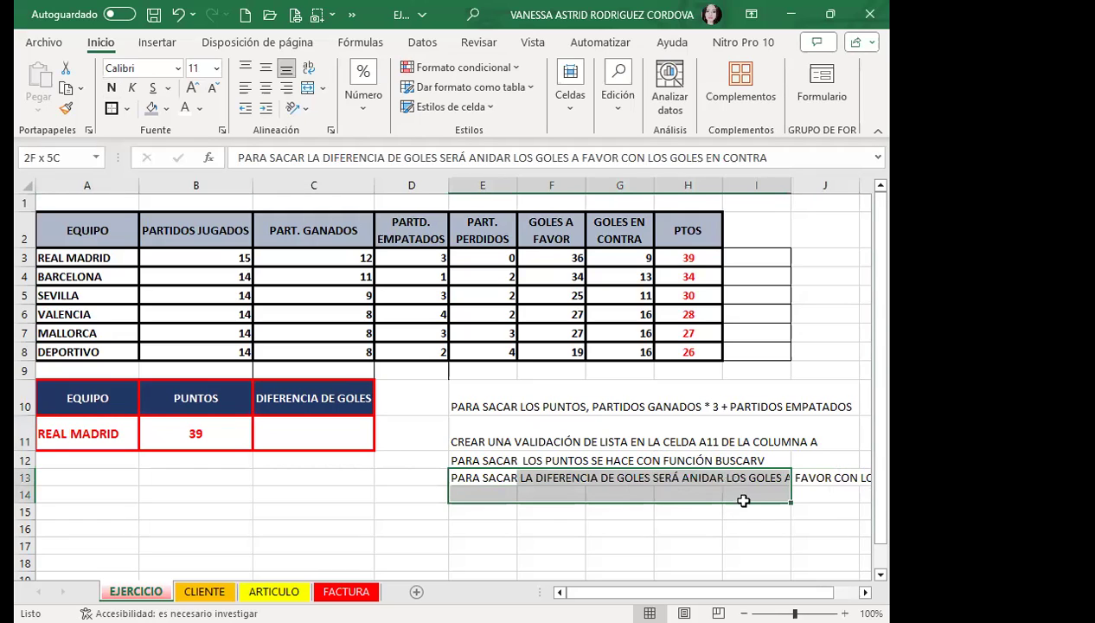
pyautogui.click(307, 87)
pyautogui.click(307, 69)
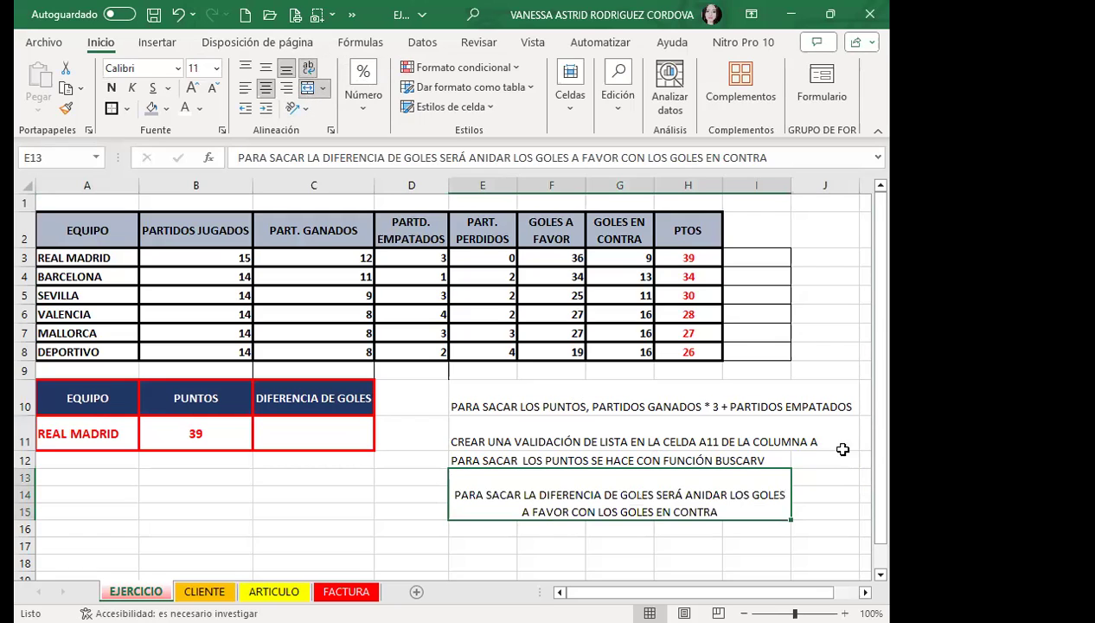
pyautogui.click(796, 478)
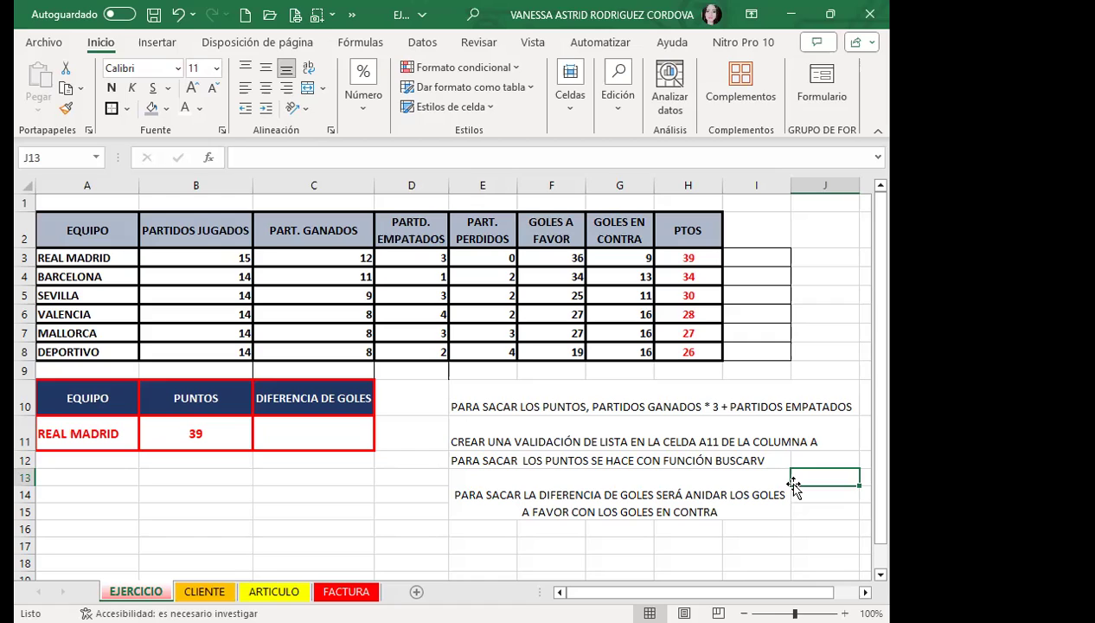
# Enter =BUSCARV(A11;A2:H8;6;0) in C11 for goals for, followed by a minus sign
pyautogui.click(329, 437)
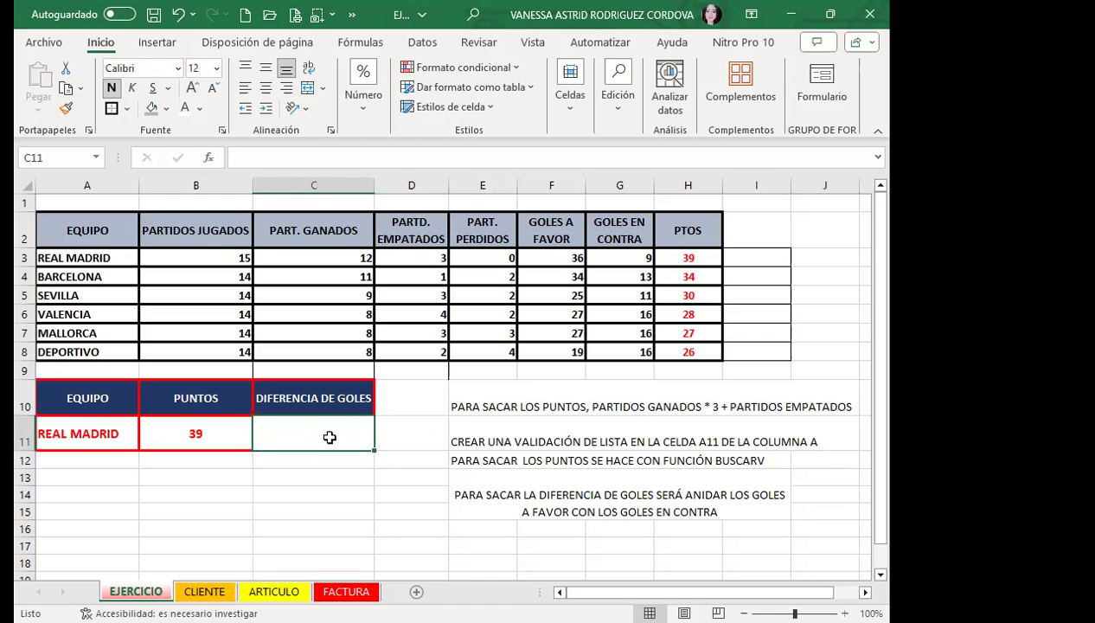
pyautogui.write('=')
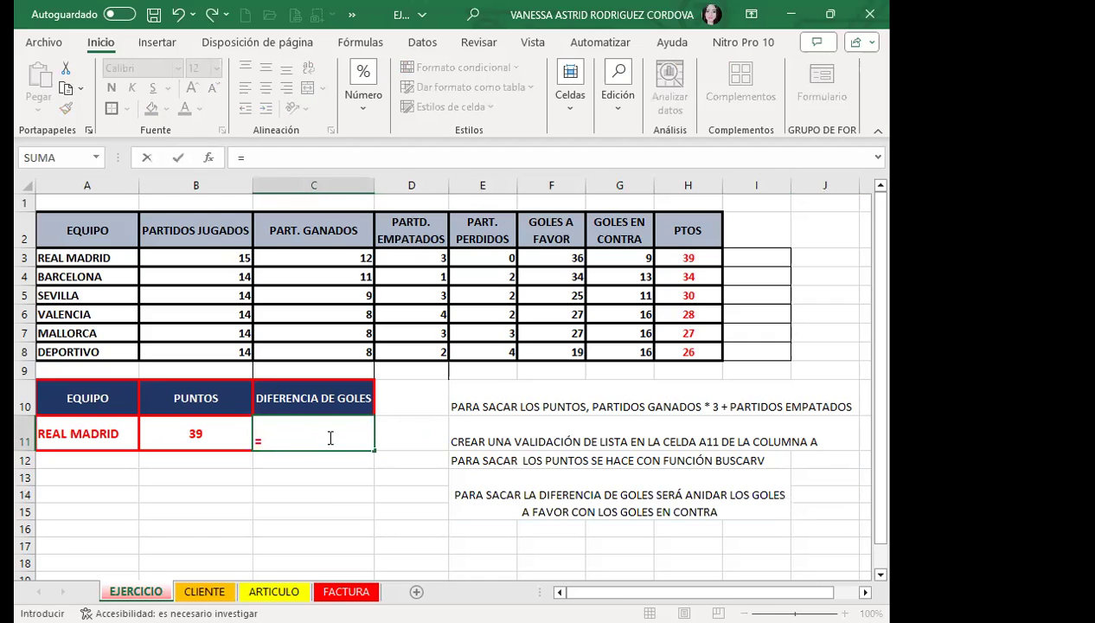
pyautogui.write('bus')
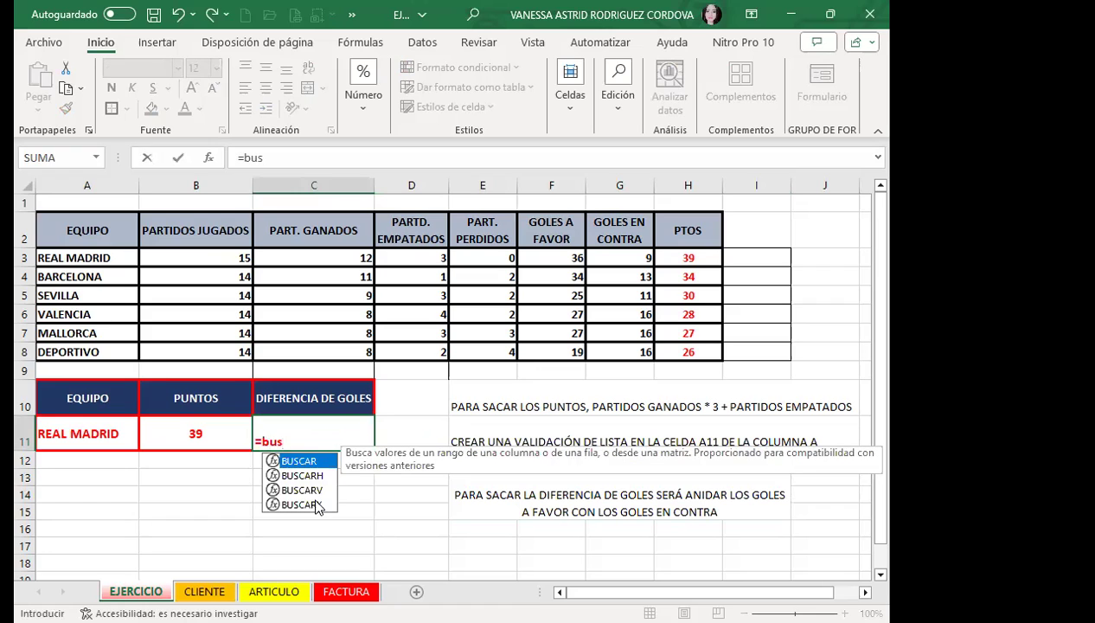
pyautogui.click(302, 490)
pyautogui.press('Tab')
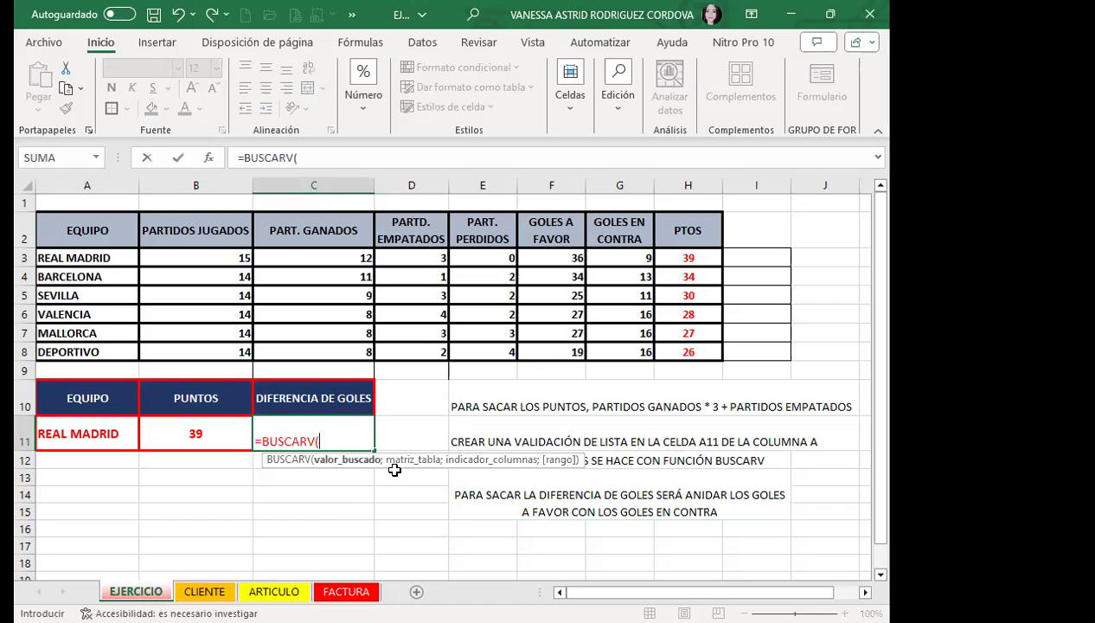
pyautogui.click(56, 435)
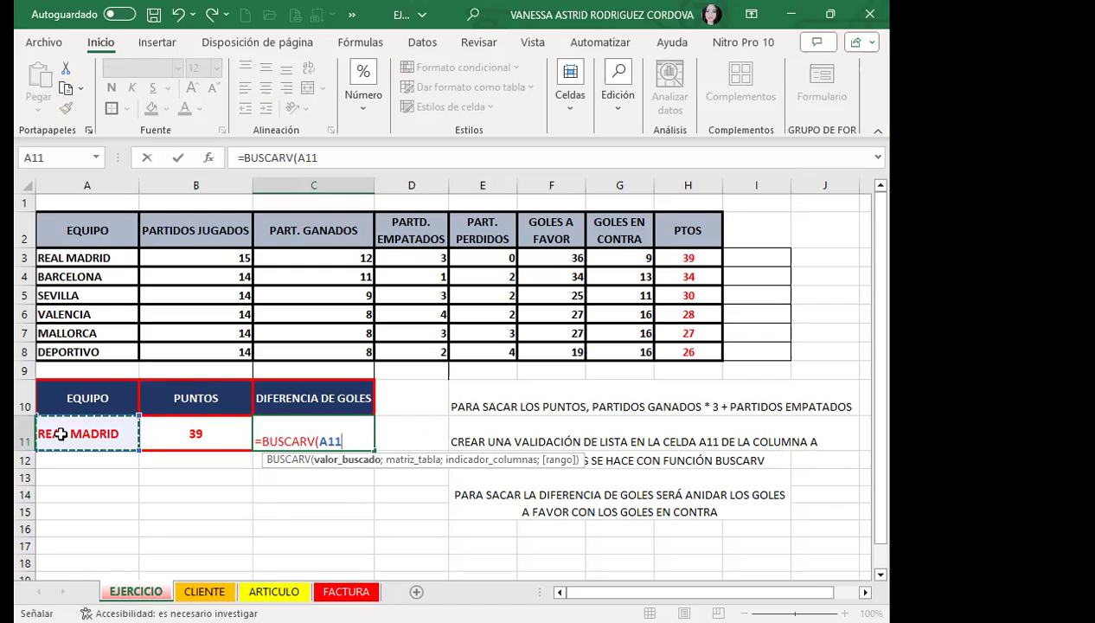
pyautogui.write(';')
pyautogui.moveTo(66, 223)
pyautogui.mouseDown()
pyautogui.moveTo(307, 262)
pyautogui.moveTo(679, 350)
pyautogui.mouseUp()
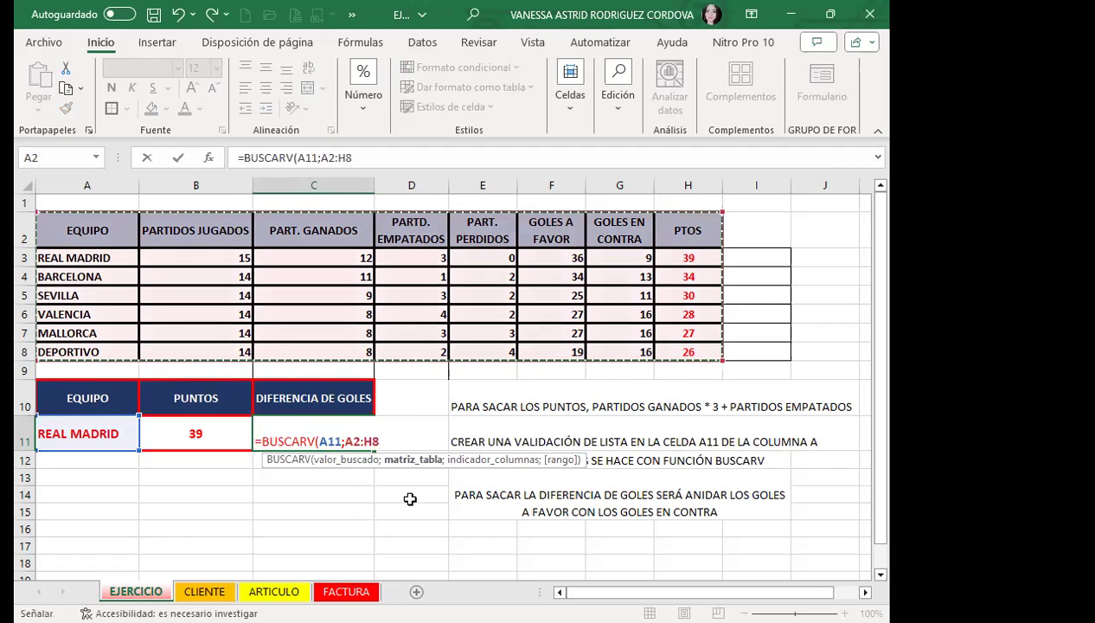
pyautogui.write(';')
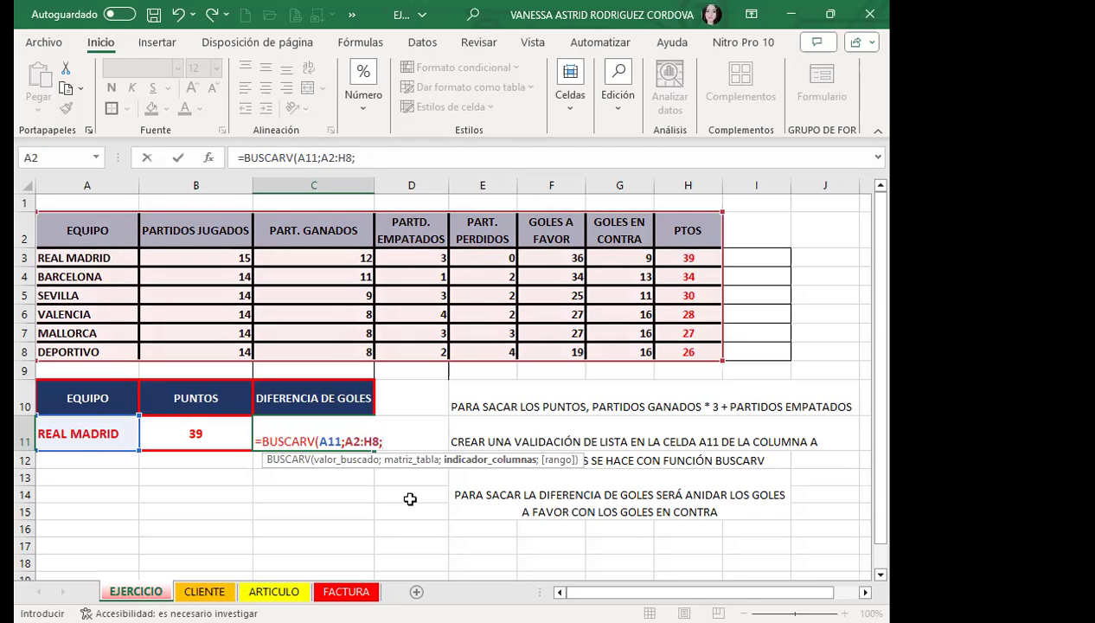
pyautogui.write('6')
pyautogui.write(';')
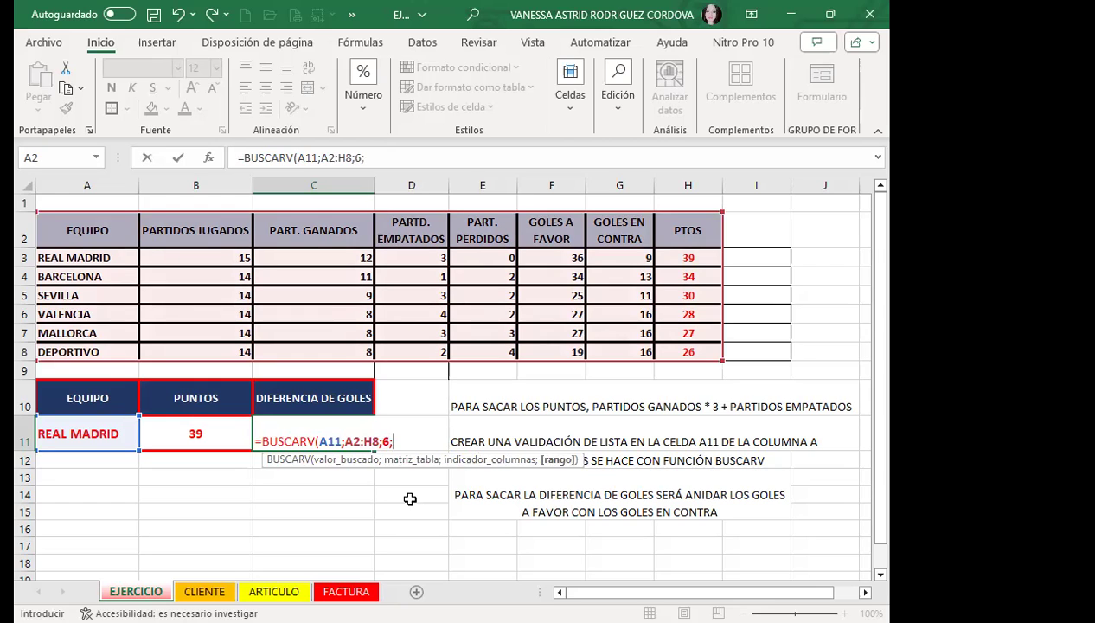
pyautogui.write('0')
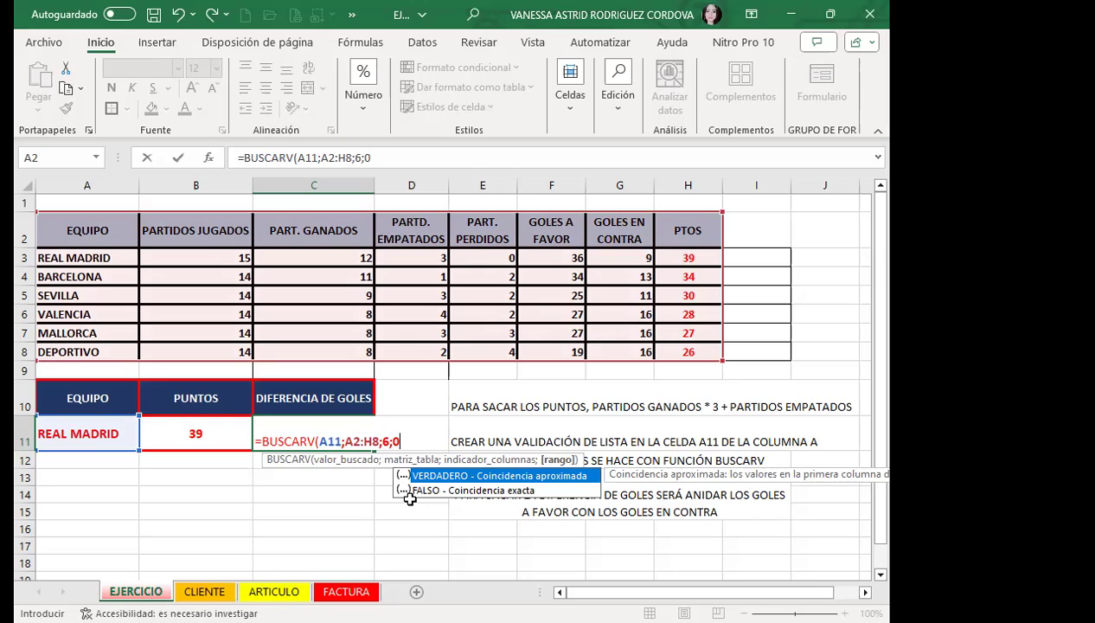
pyautogui.write(')')
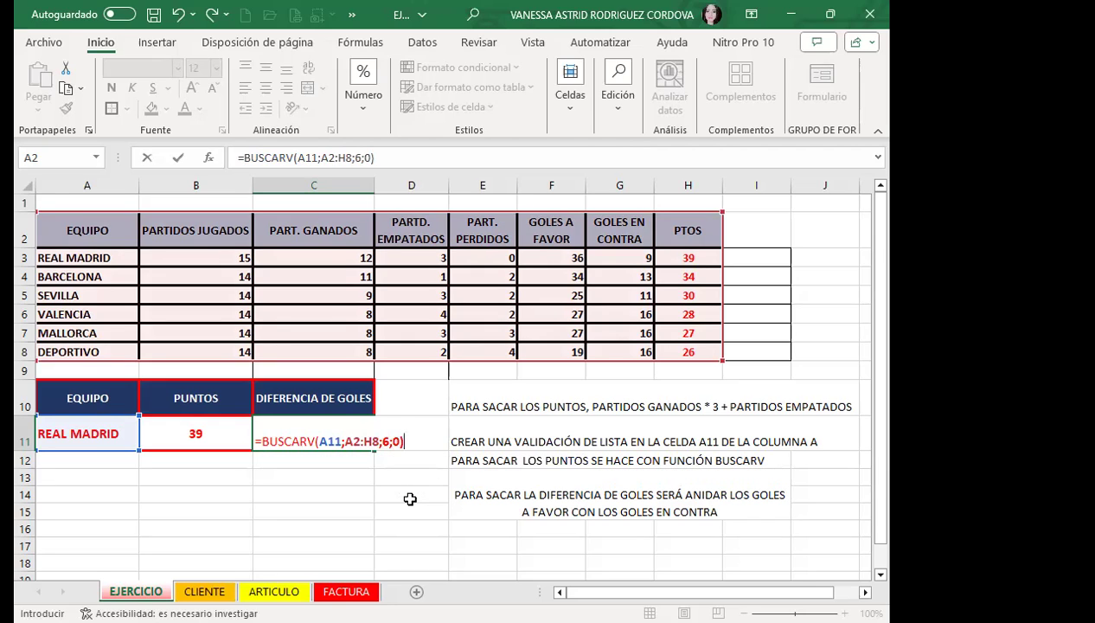
pyautogui.write('-')
pyautogui.write('b')
pyautogui.write('usc')
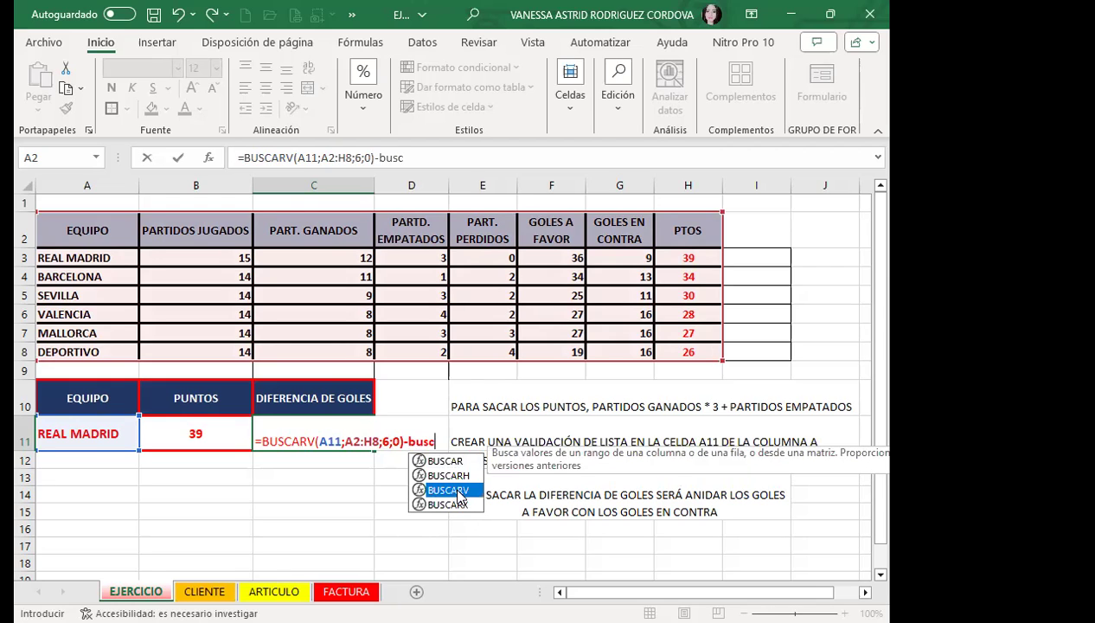
# Subtract BUSCARV(A11;A2:H8;7;0) in C11's formula and commit it
pyautogui.doubleClick(459, 491)
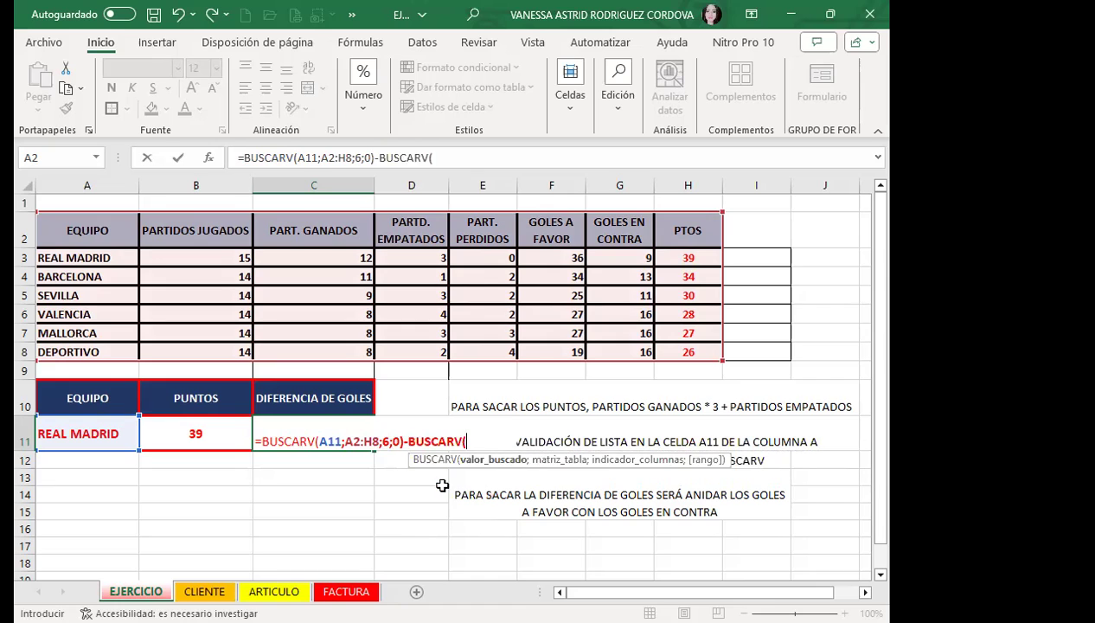
pyautogui.click(91, 432)
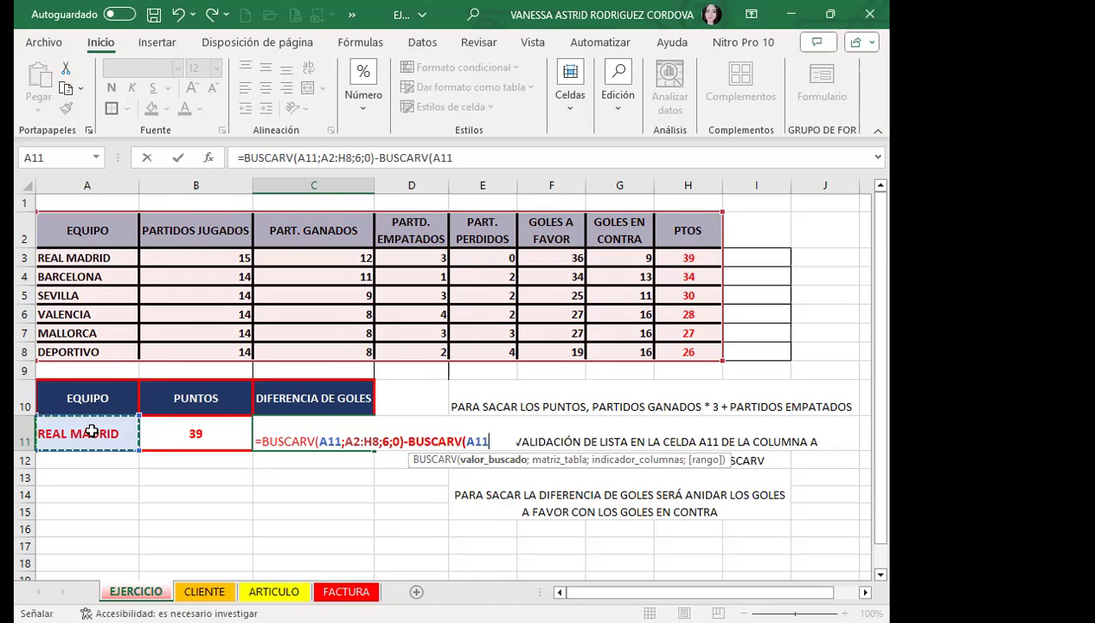
pyautogui.write(';')
pyautogui.click(97, 232)
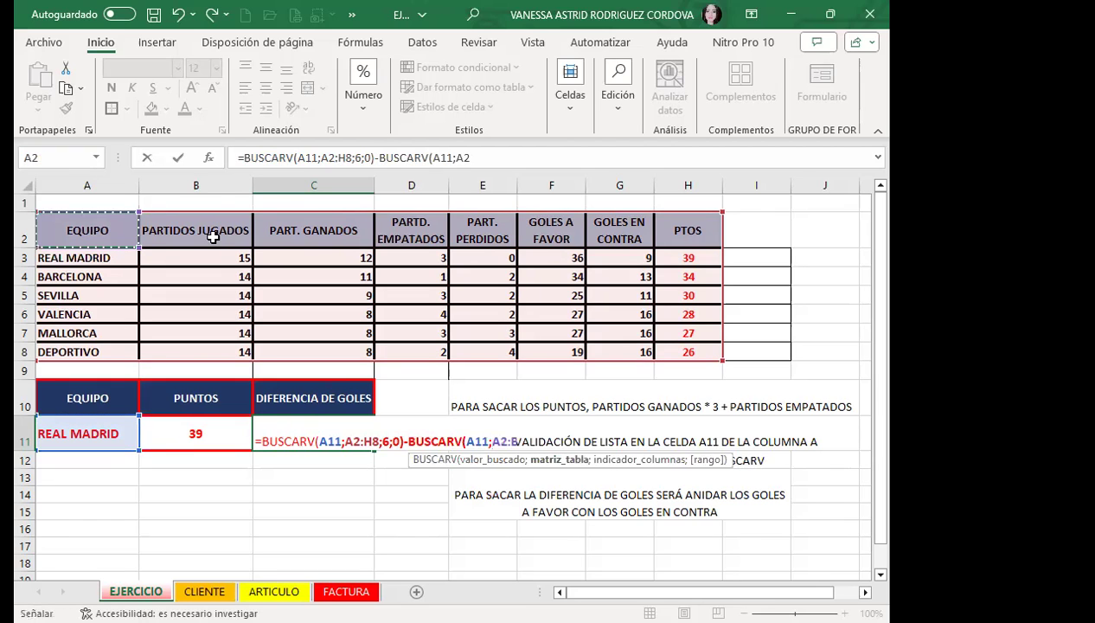
pyautogui.keyDown('shift'); pyautogui.click(683, 348); pyautogui.keyUp('shift')
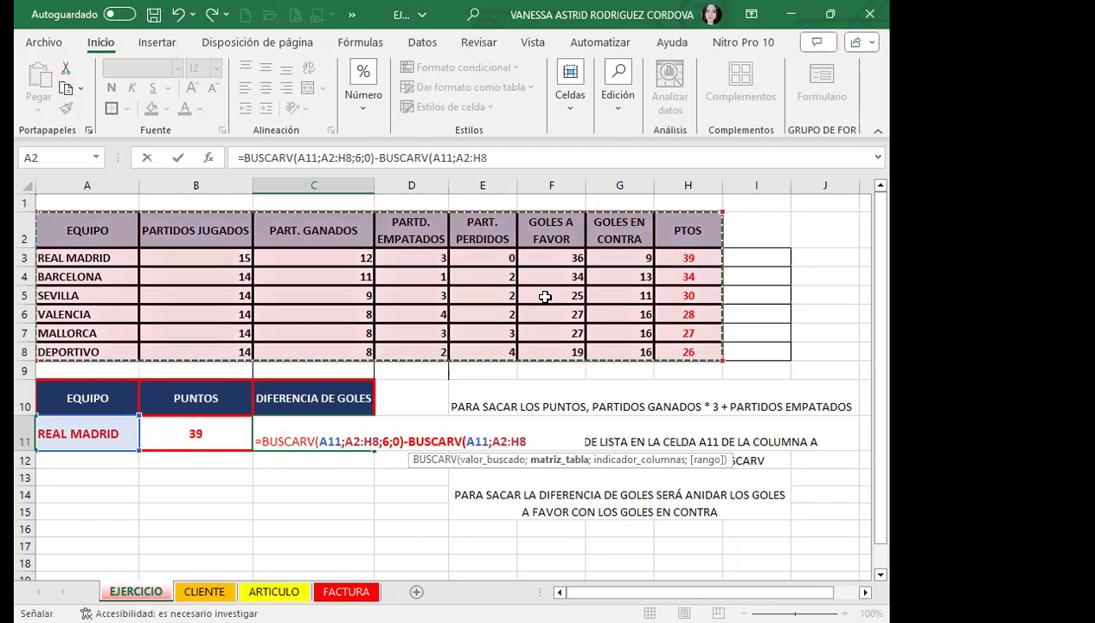
pyautogui.write(';')
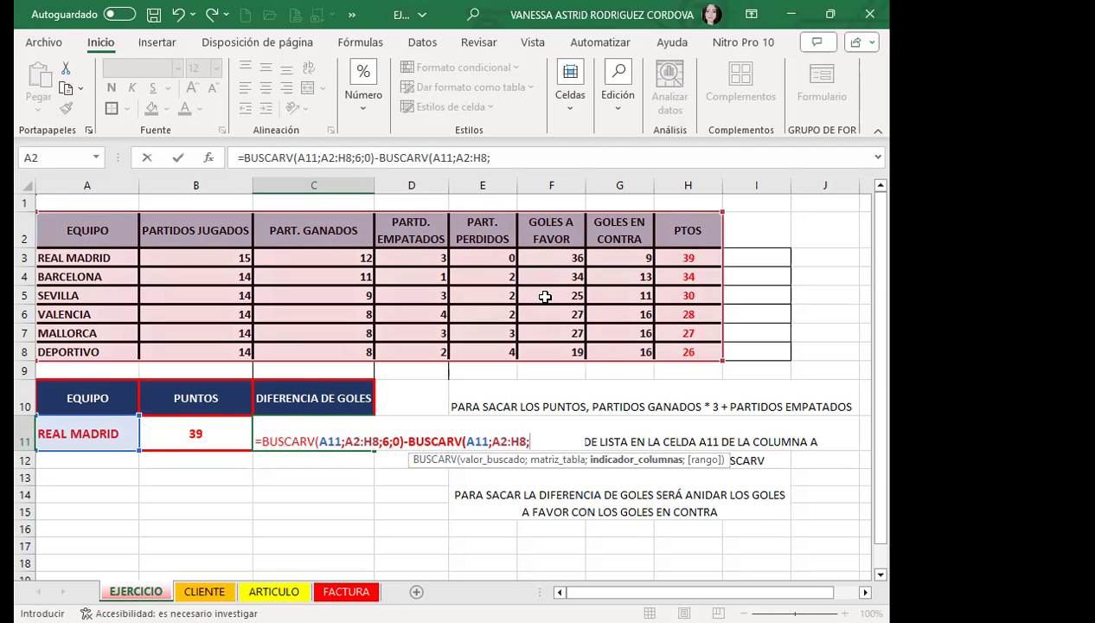
pyautogui.write('7')
pyautogui.write(';')
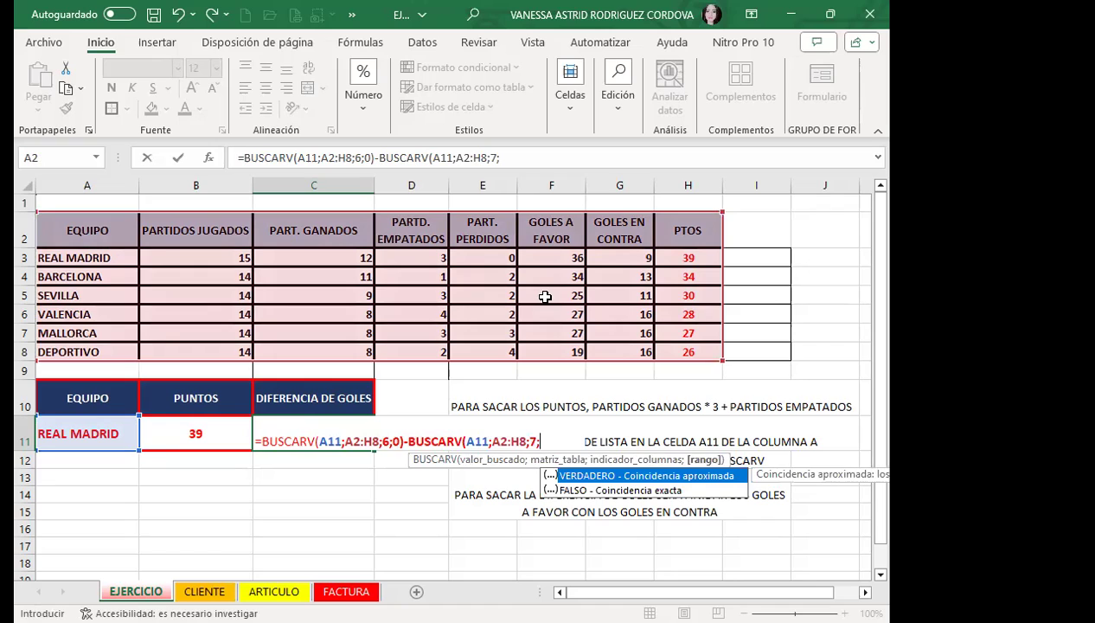
pyautogui.write('0')
pyautogui.write(')')
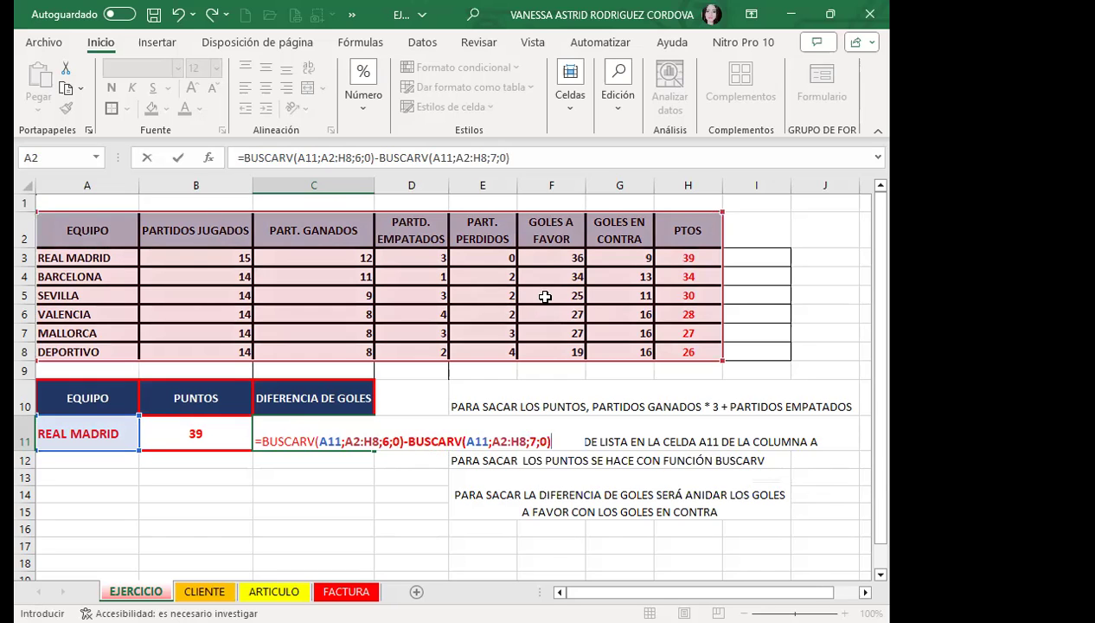
pyautogui.press('Return')
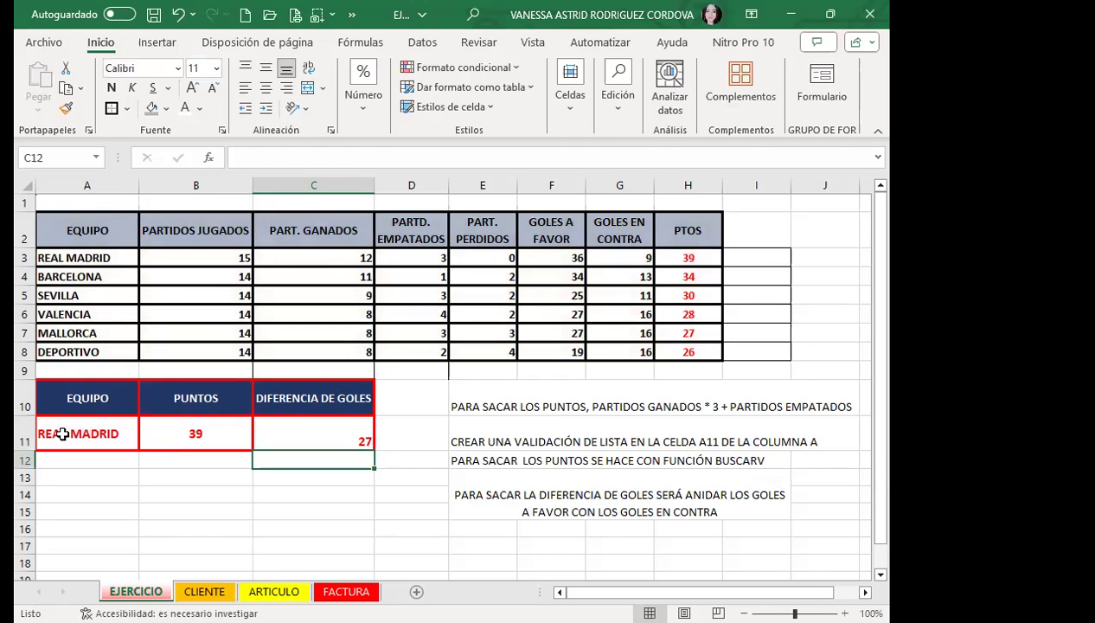
# Pick VALENCIA in A11 to test the goal-difference result
pyautogui.click(57, 430)
pyautogui.click(147, 442)
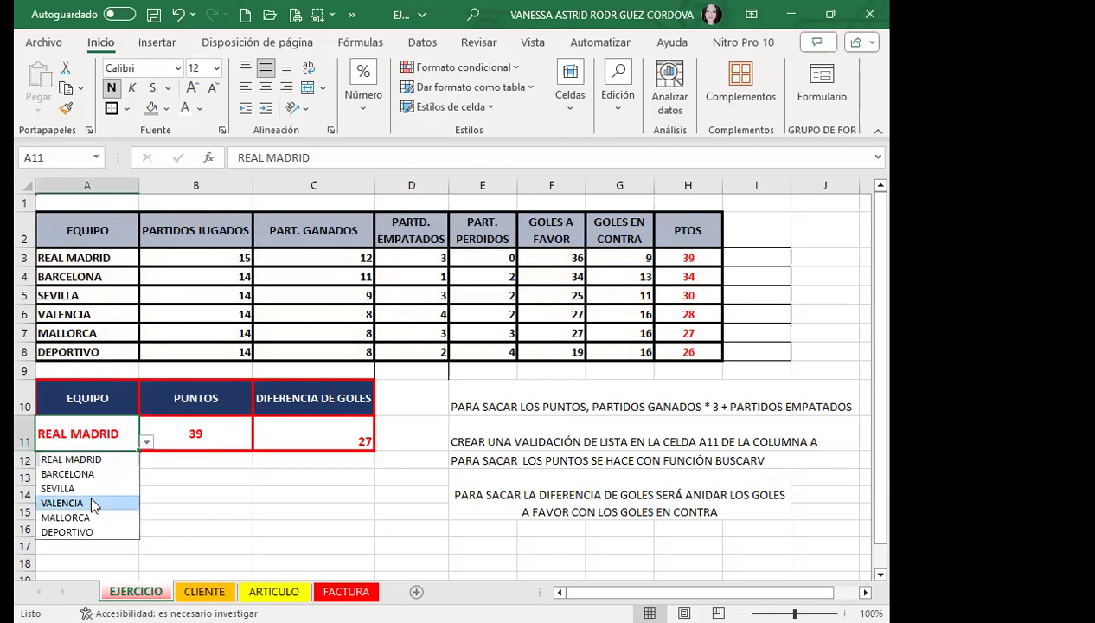
pyautogui.click(70, 499)
# Centre the goal-difference value in C11
pyautogui.click(300, 434)
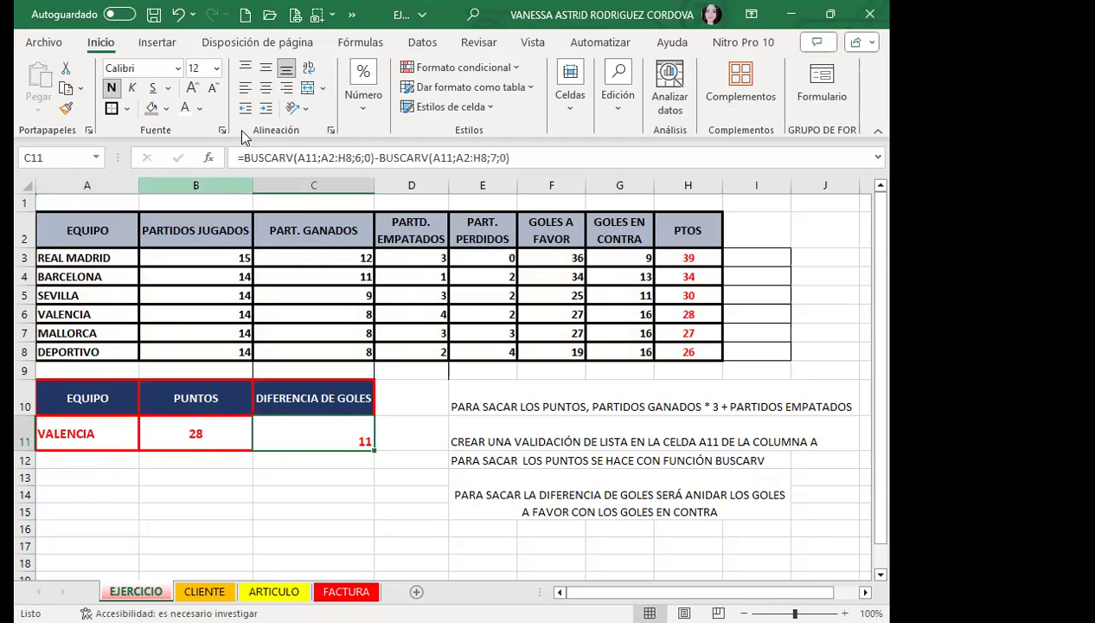
pyautogui.click(266, 87)
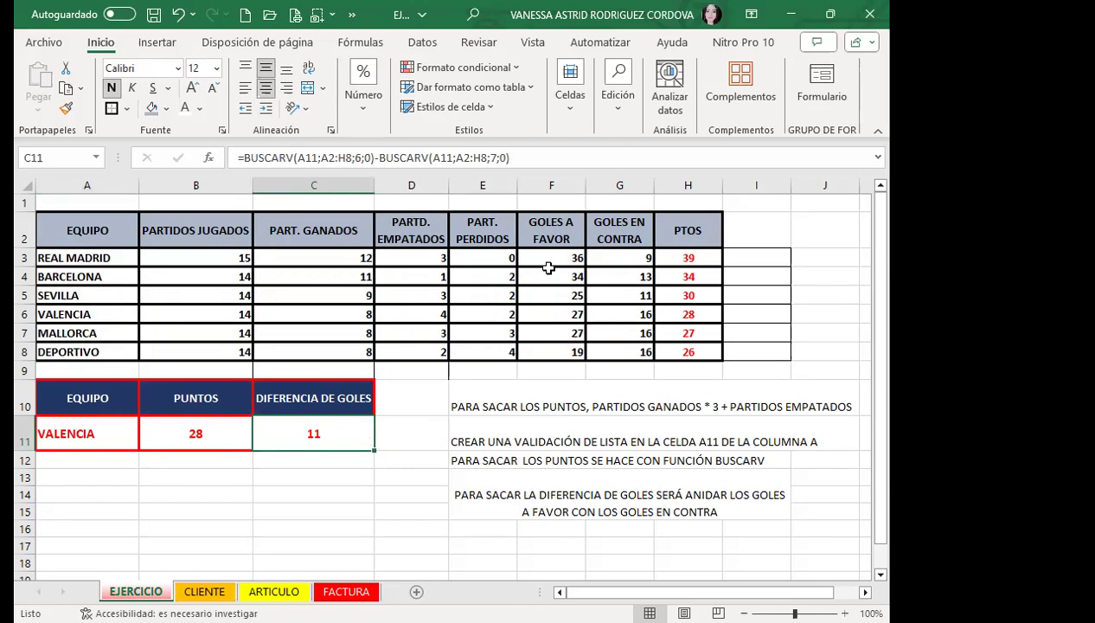
pyautogui.click(293, 506)
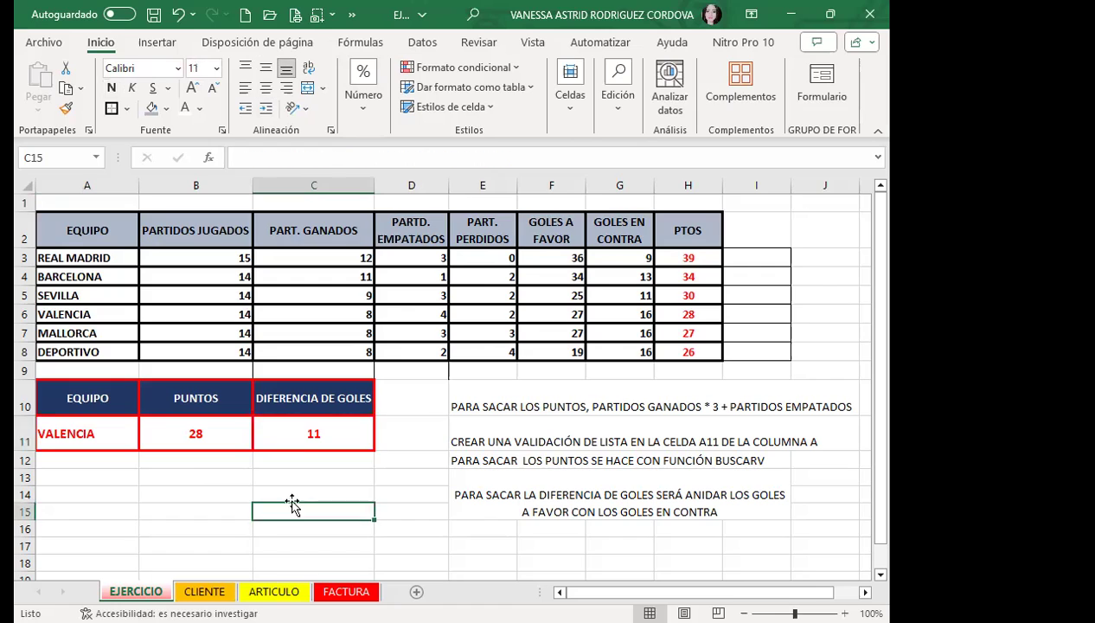
pyautogui.click(307, 441)
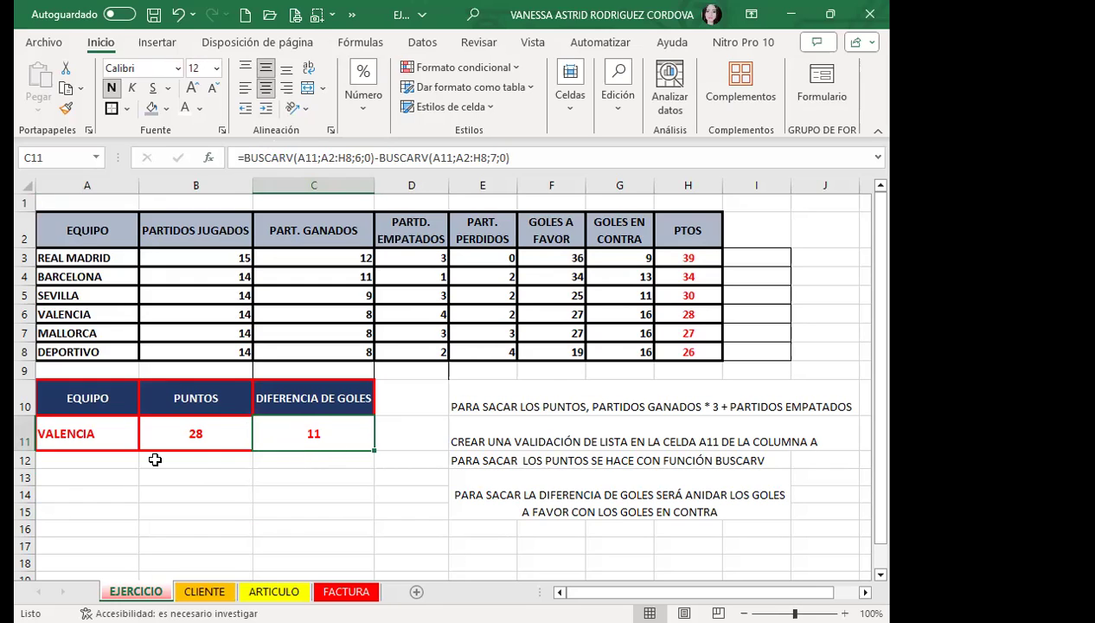
# Test the lookups with DEPORTIVO in A11, then return to REAL MADRID
pyautogui.click(101, 429)
pyautogui.click(147, 442)
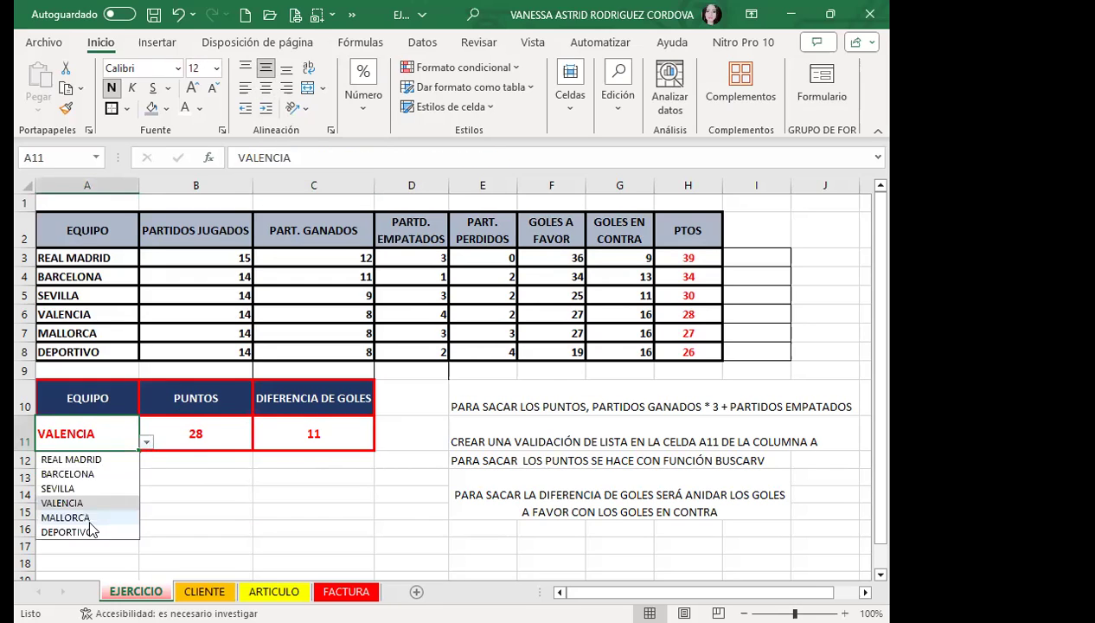
pyautogui.press('Return')
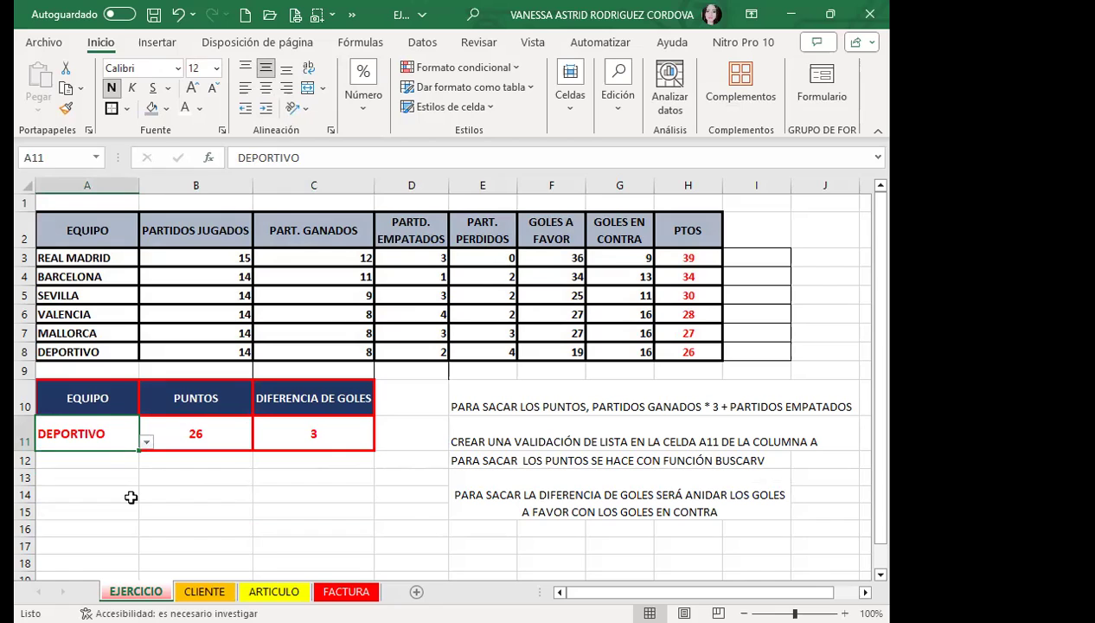
pyautogui.click(270, 431)
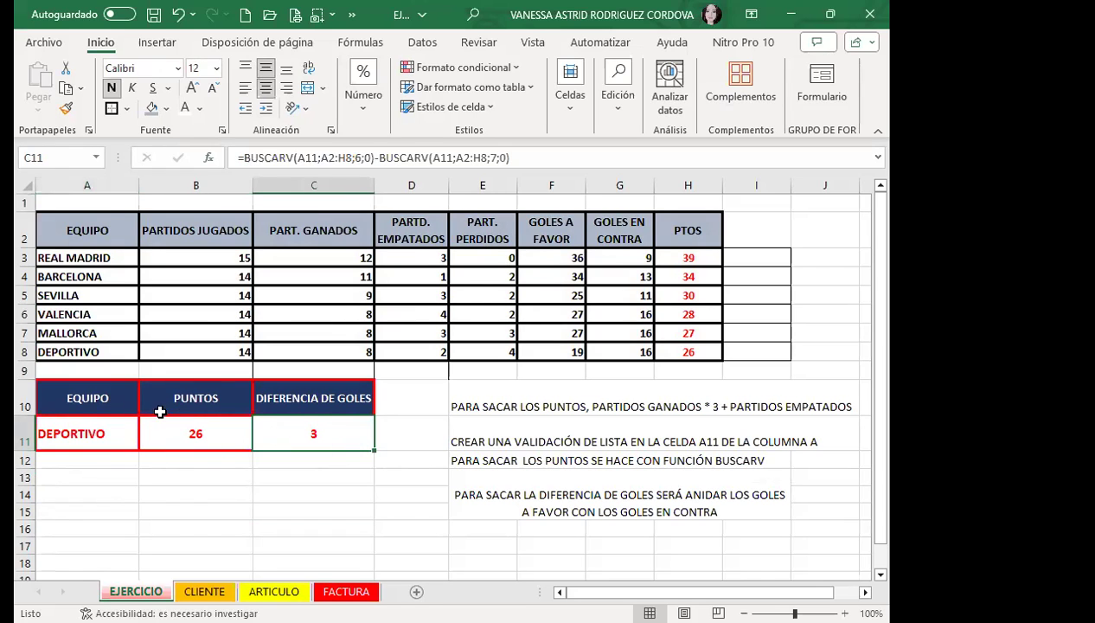
pyautogui.click(94, 431)
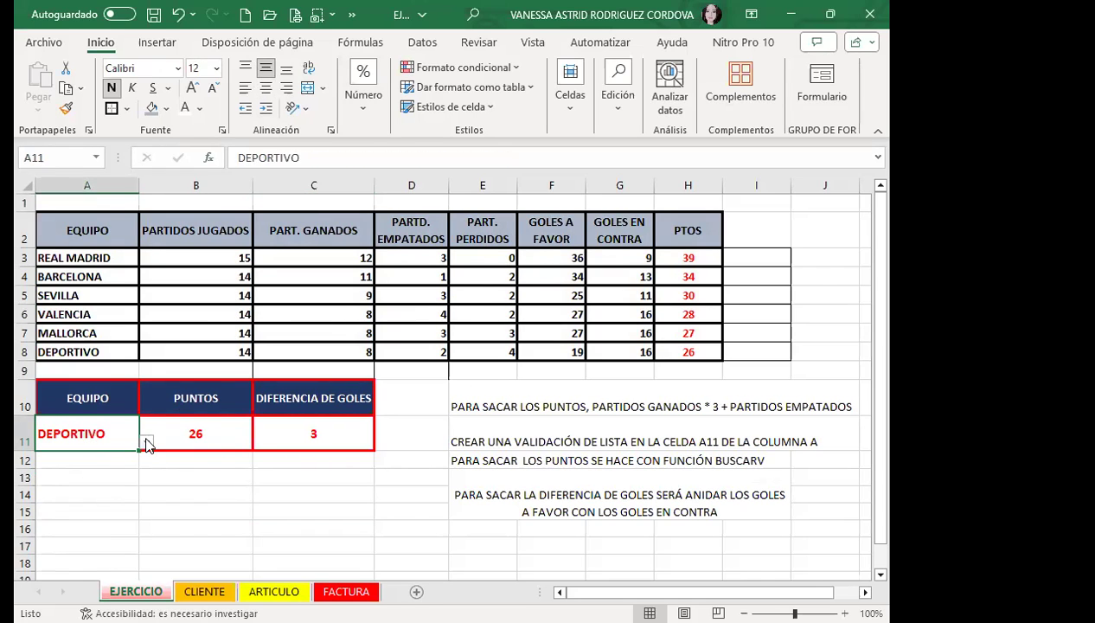
pyautogui.click(146, 442)
pyautogui.click(69, 455)
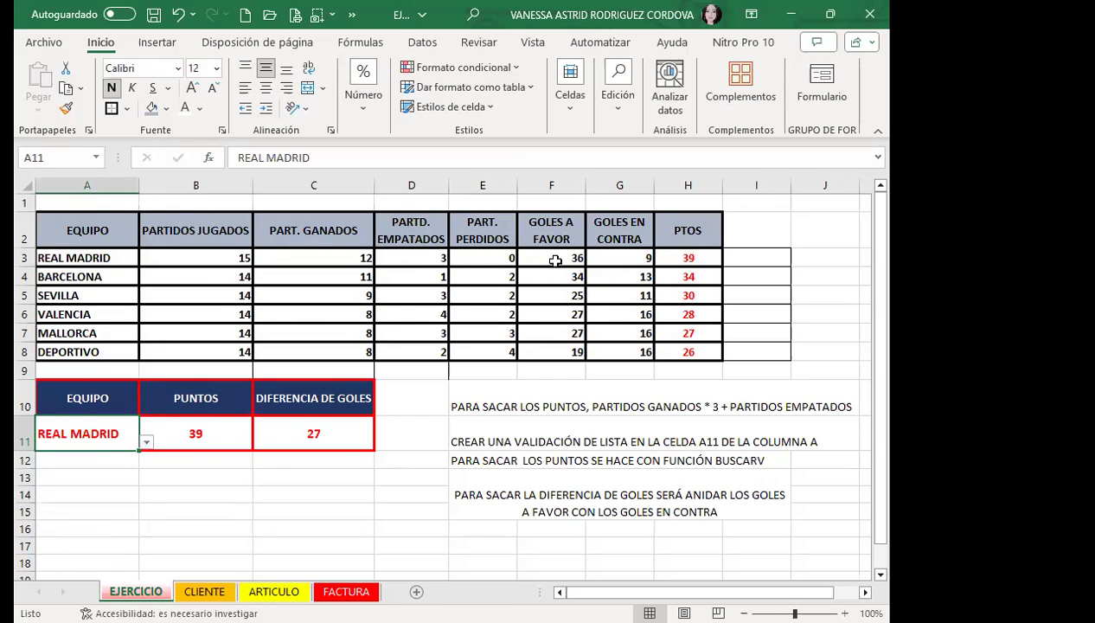
# Enter =F3-G3 in I3 for REAL MADRID's goal difference
pyautogui.click(554, 260)
pyautogui.click(625, 255)
pyautogui.click(761, 256)
pyautogui.write('=')
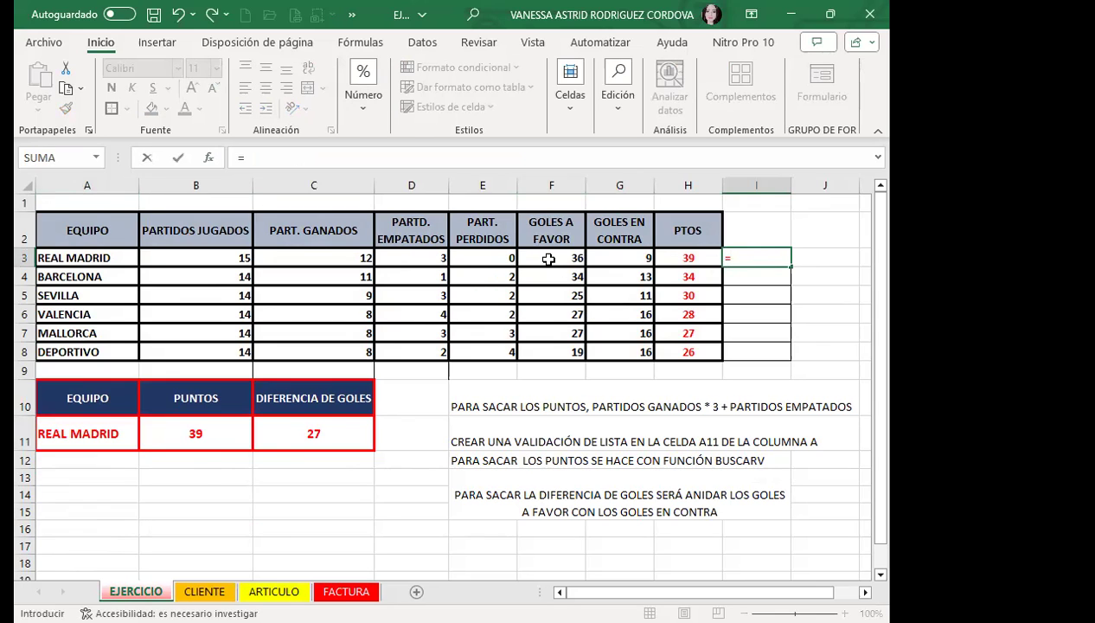
pyautogui.click(548, 260)
pyautogui.write('-')
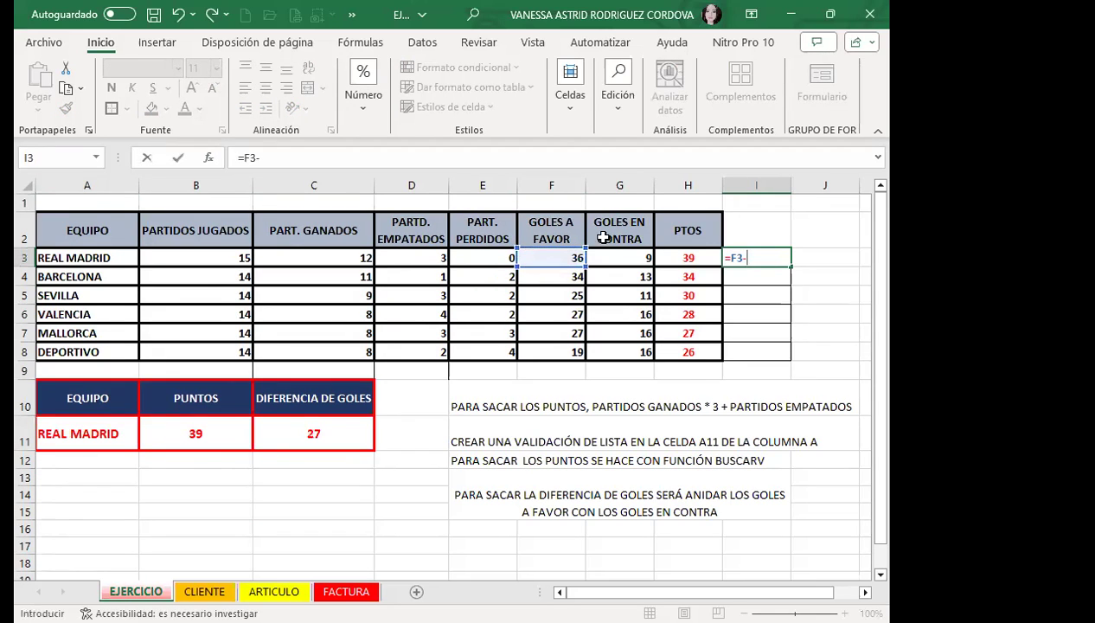
pyautogui.click(609, 256)
pyautogui.press('Return')
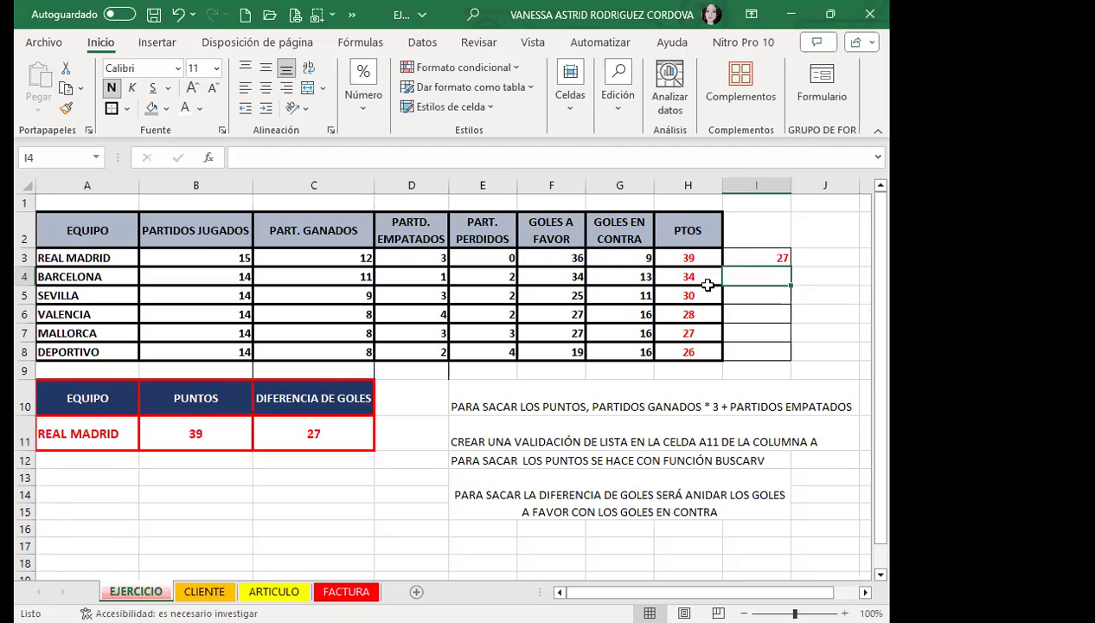
# Fill the I3 formula down to I8 for every team's goal difference
pyautogui.click(754, 257)
pyautogui.moveTo(789, 266); pyautogui.dragTo(787, 359)
pyautogui.click(767, 292)
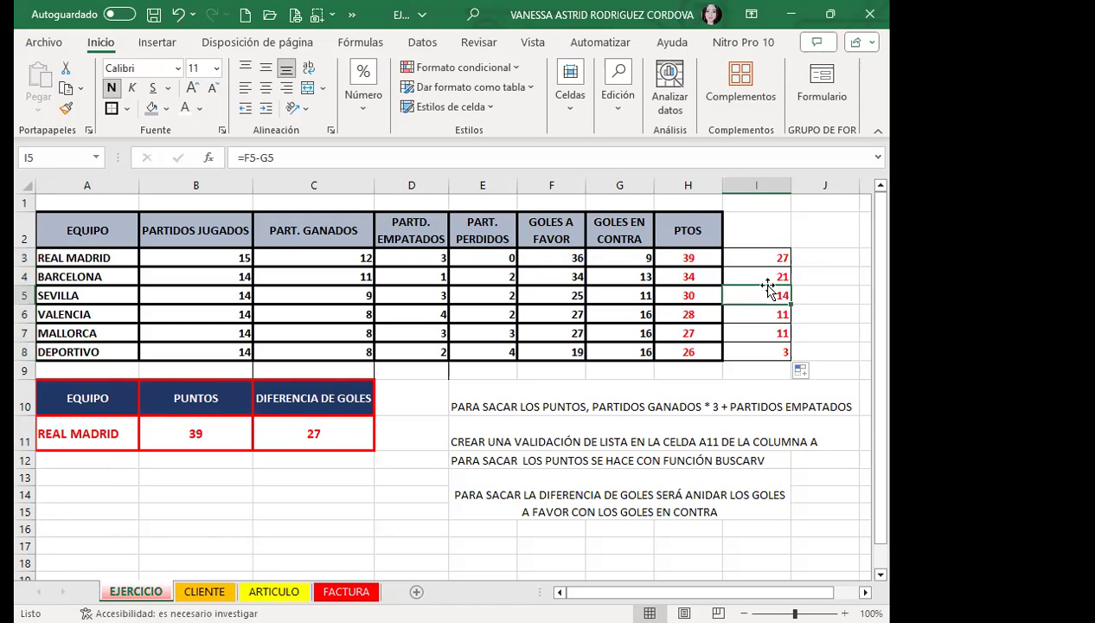
pyautogui.click(760, 186)
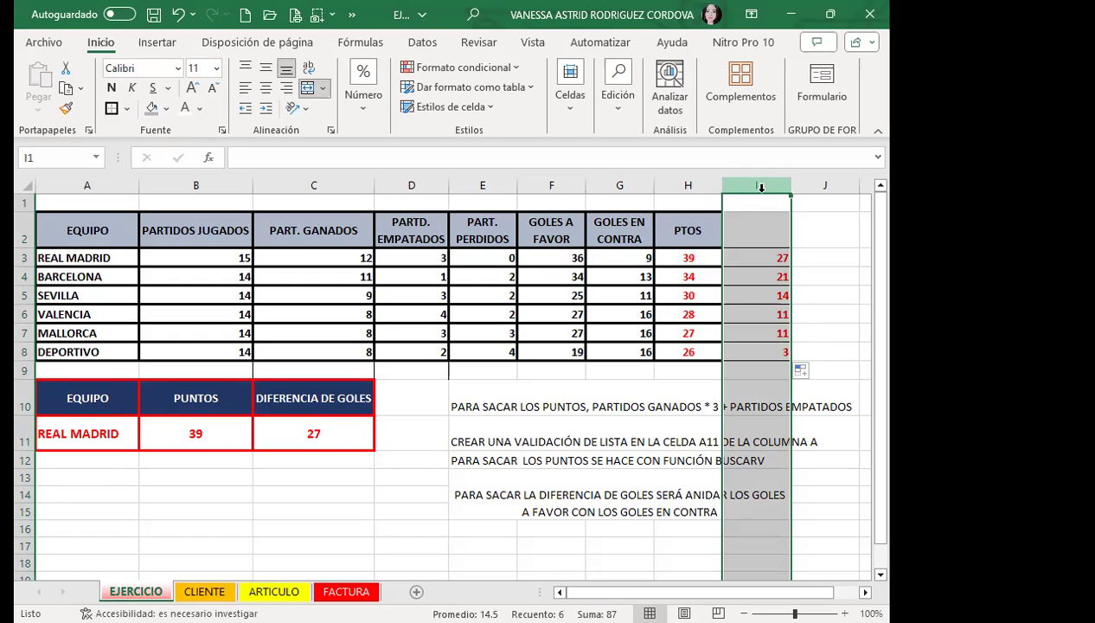
pyautogui.click(772, 305)
pyautogui.click(88, 424)
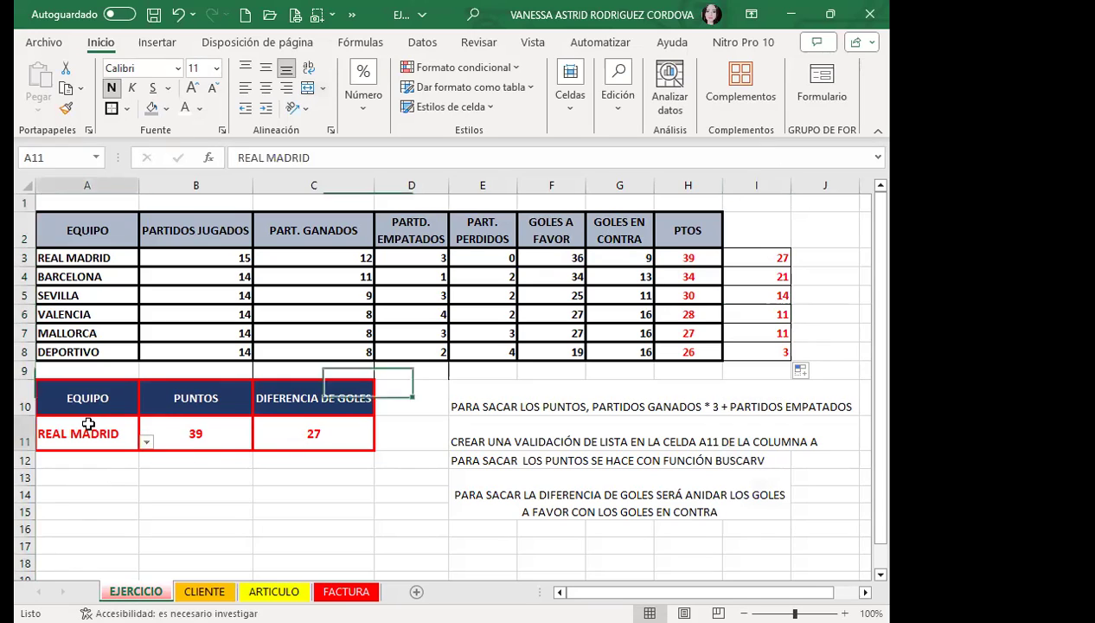
# Choose VALENCIA from A11's team dropdown so 28 points and goal difference 11 appear
pyautogui.click(146, 441)
pyautogui.click(83, 503)
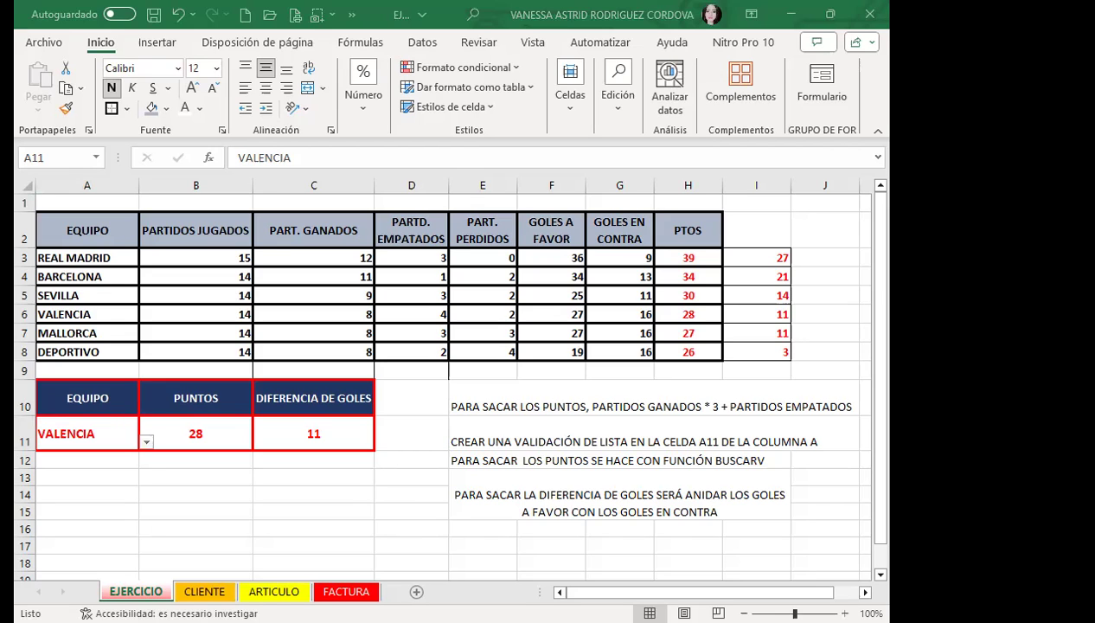
pyautogui.click(407, 455)
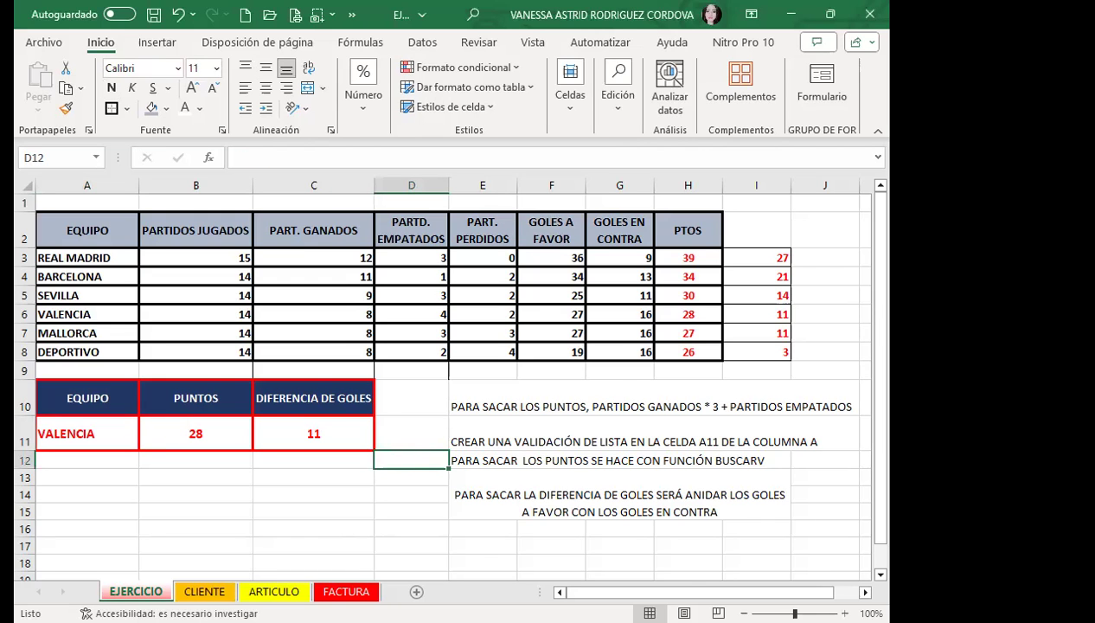
pyautogui.click(204, 591)
# Move from the ARTICULO sheet to the FACTURA invoice sheet and scroll to its top
pyautogui.click(273, 591)
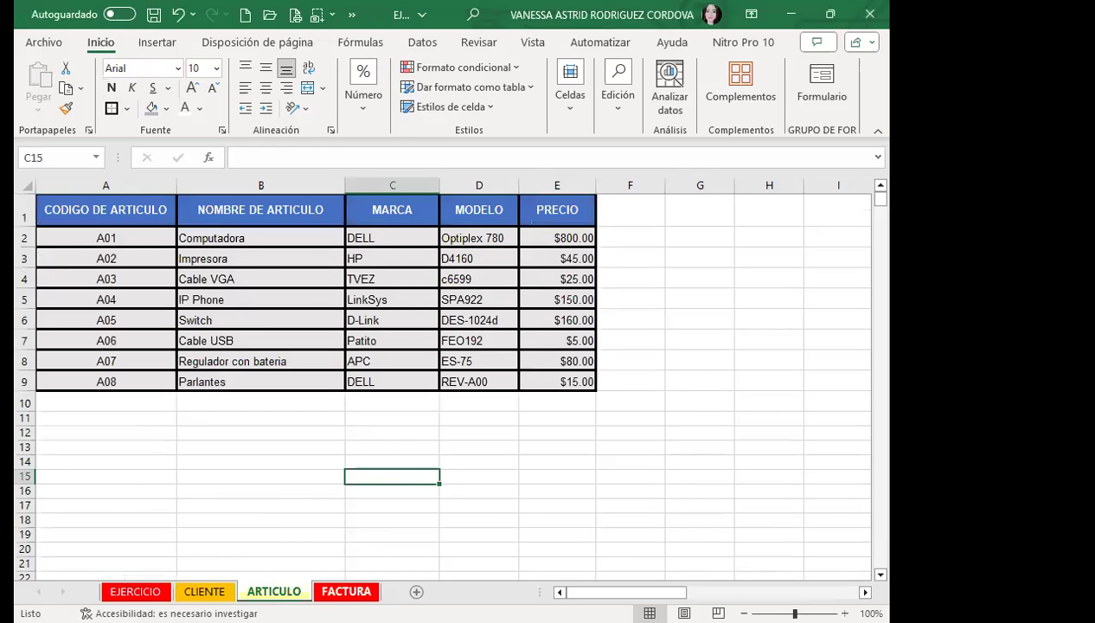
pyautogui.hotkey('ctrl', 'pagedown')
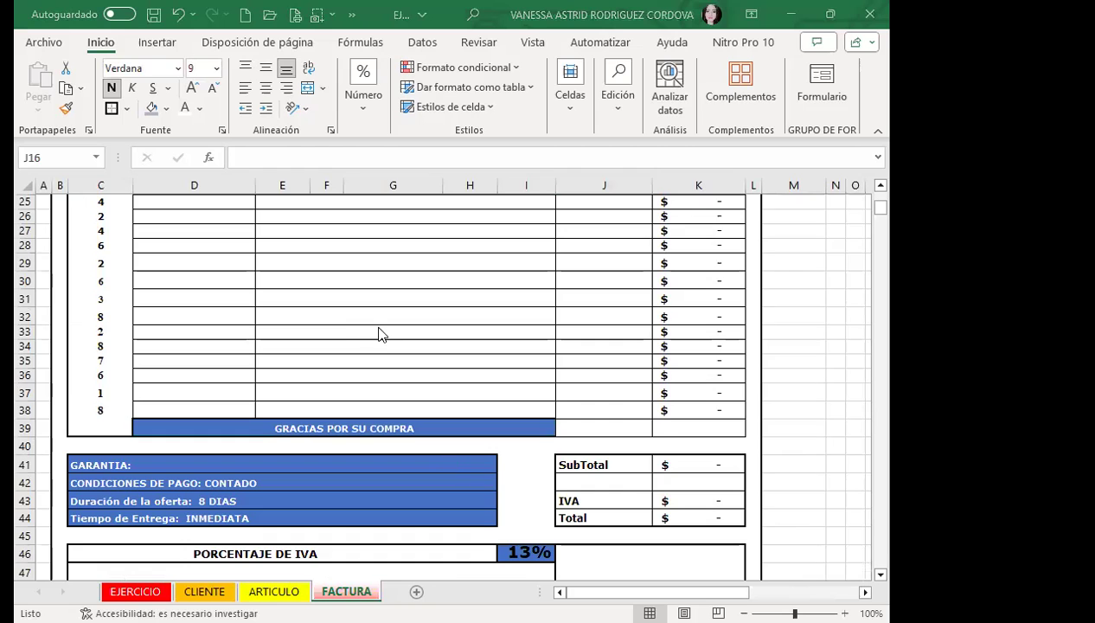
pyautogui.scroll(3, 323, 347)
pyautogui.scroll(4, 268, 379)
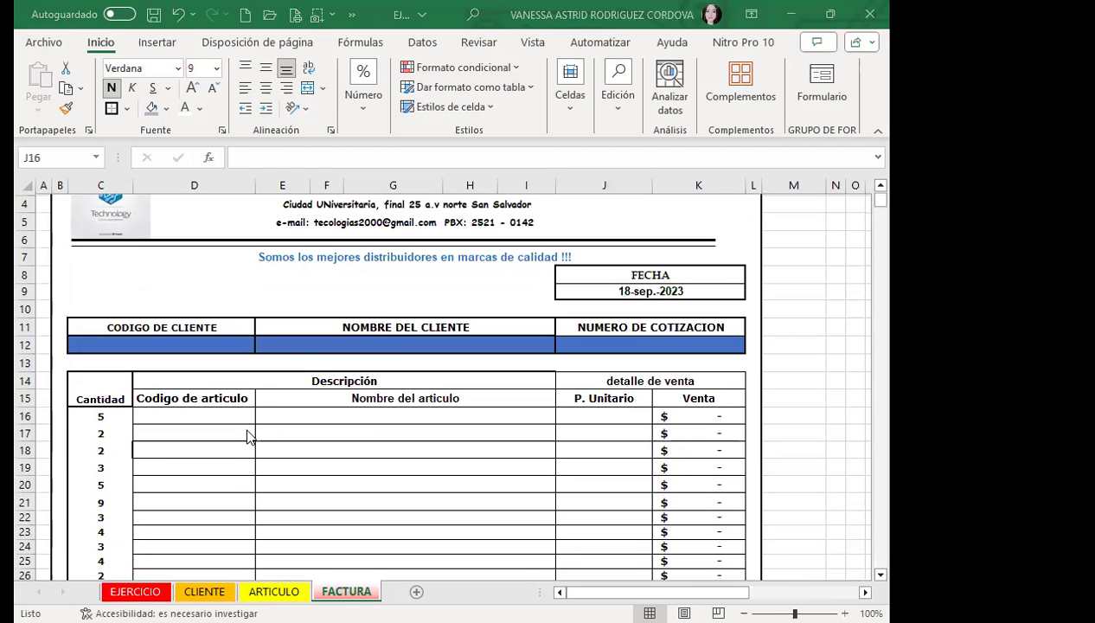
# Inspect the empty client code, client name and first article code and name cells
pyautogui.click(188, 346)
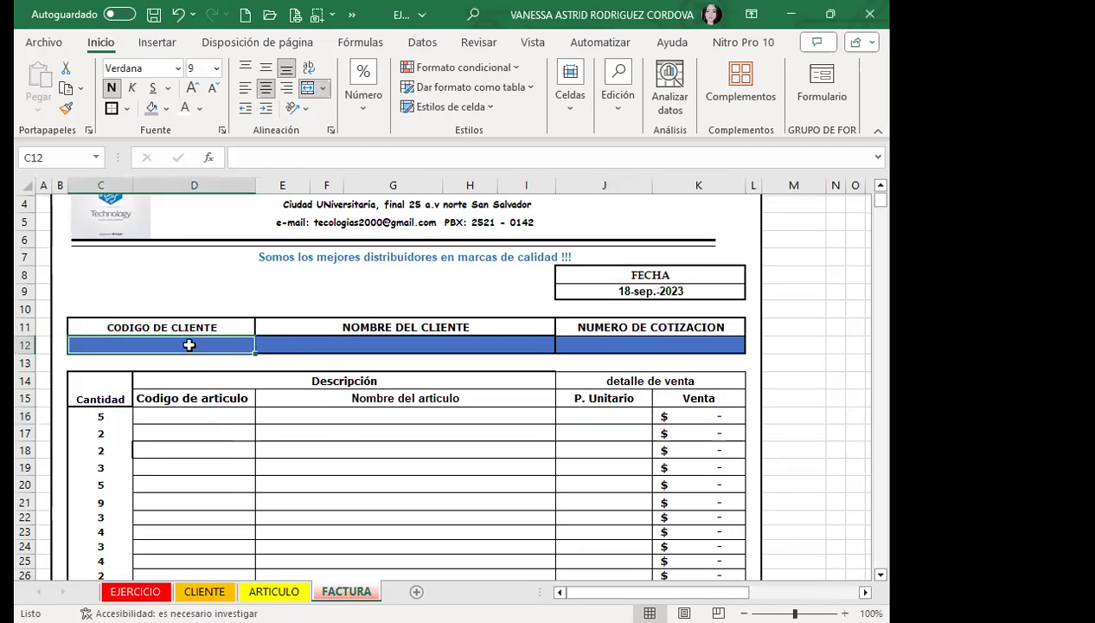
pyautogui.click(305, 346)
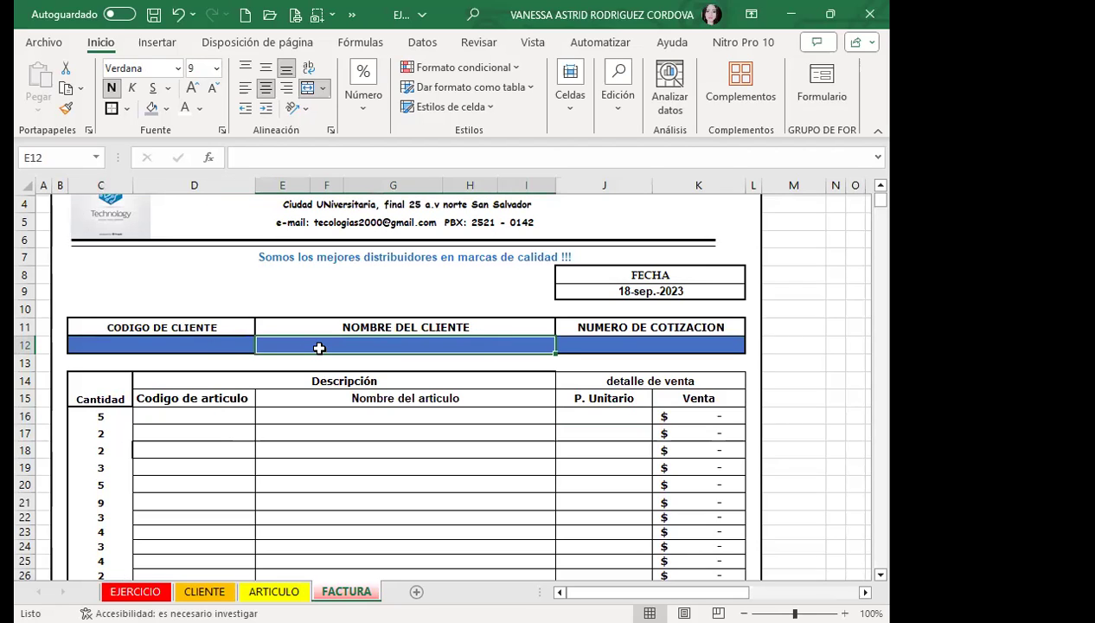
pyautogui.click(214, 413)
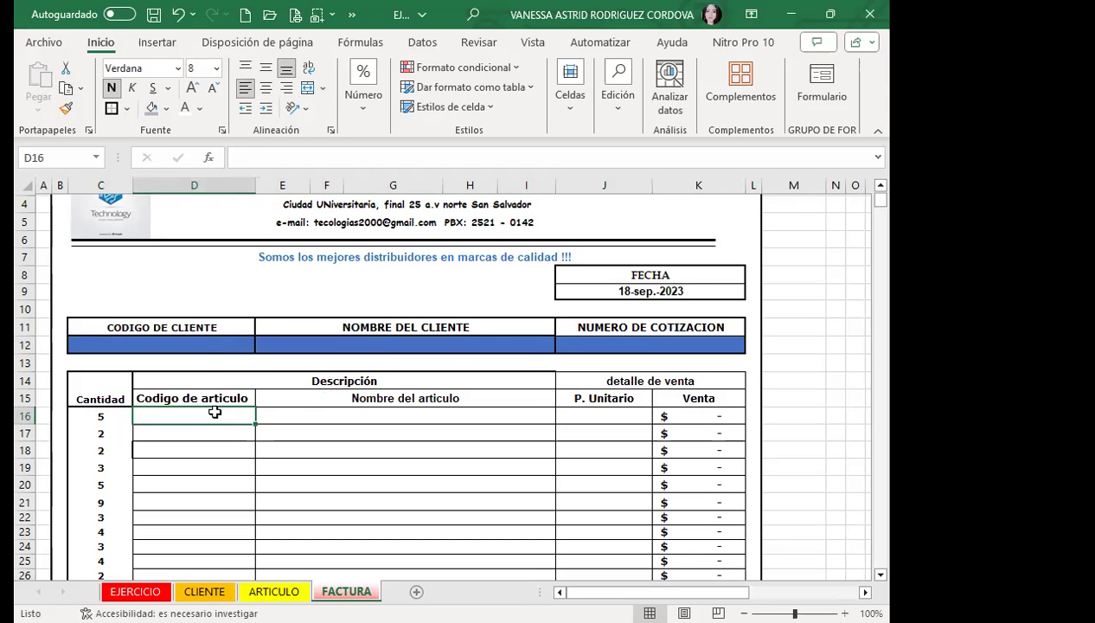
pyautogui.click(196, 343)
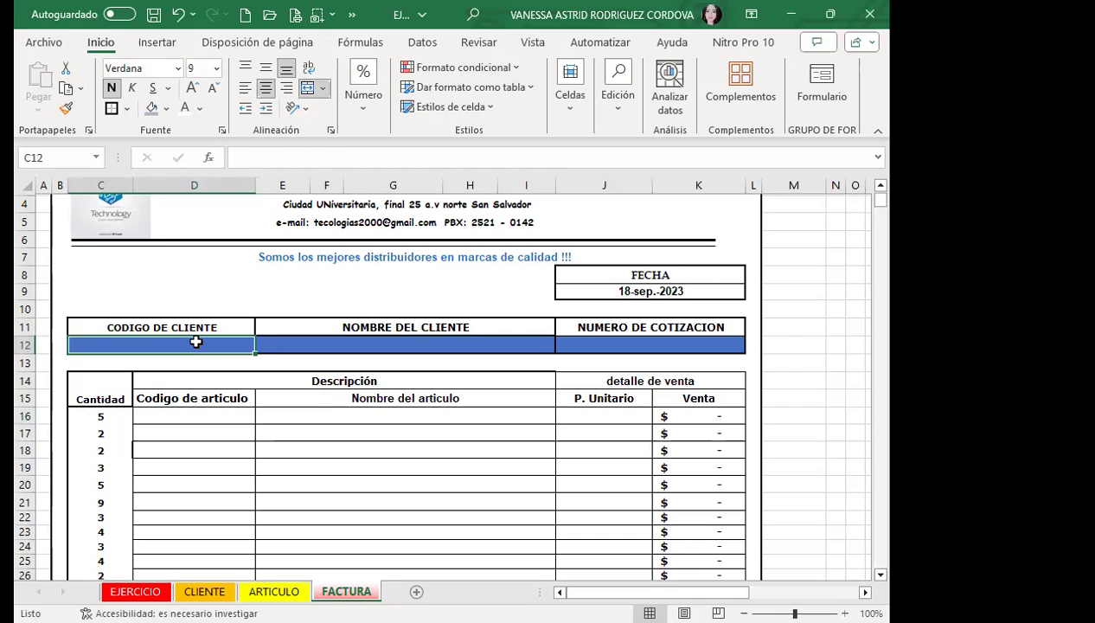
pyautogui.click(324, 357)
pyautogui.click(342, 343)
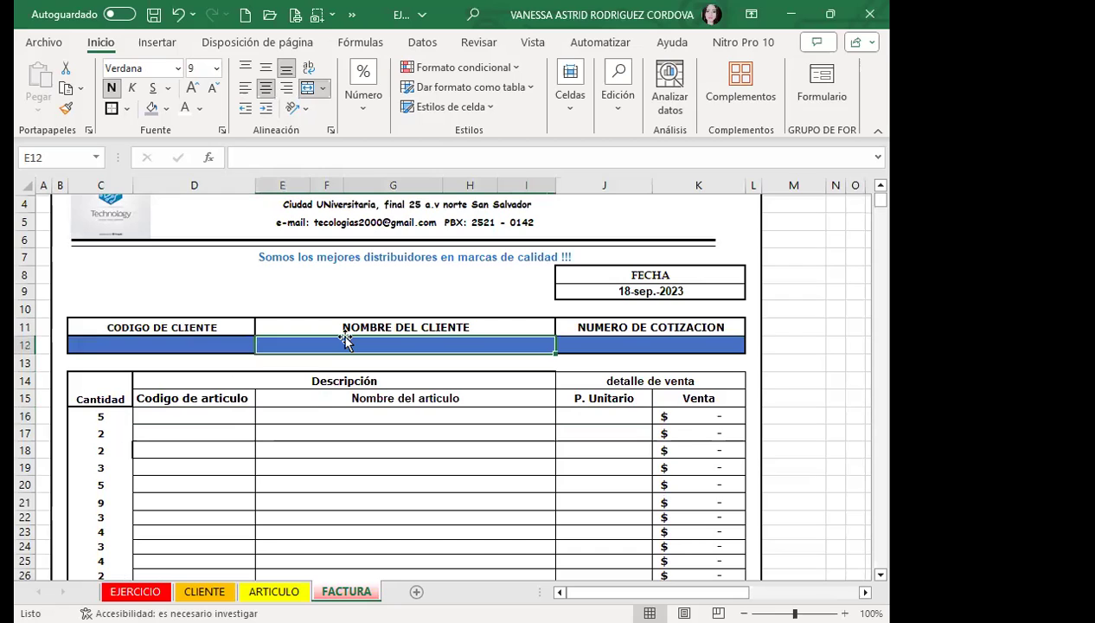
pyautogui.click(311, 420)
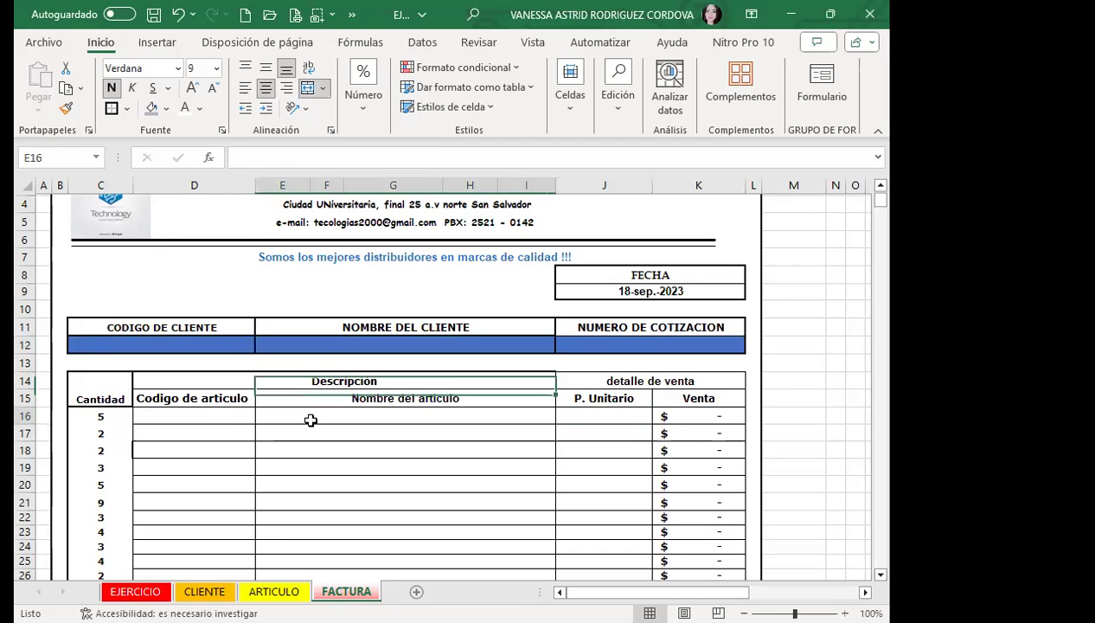
pyautogui.click(583, 416)
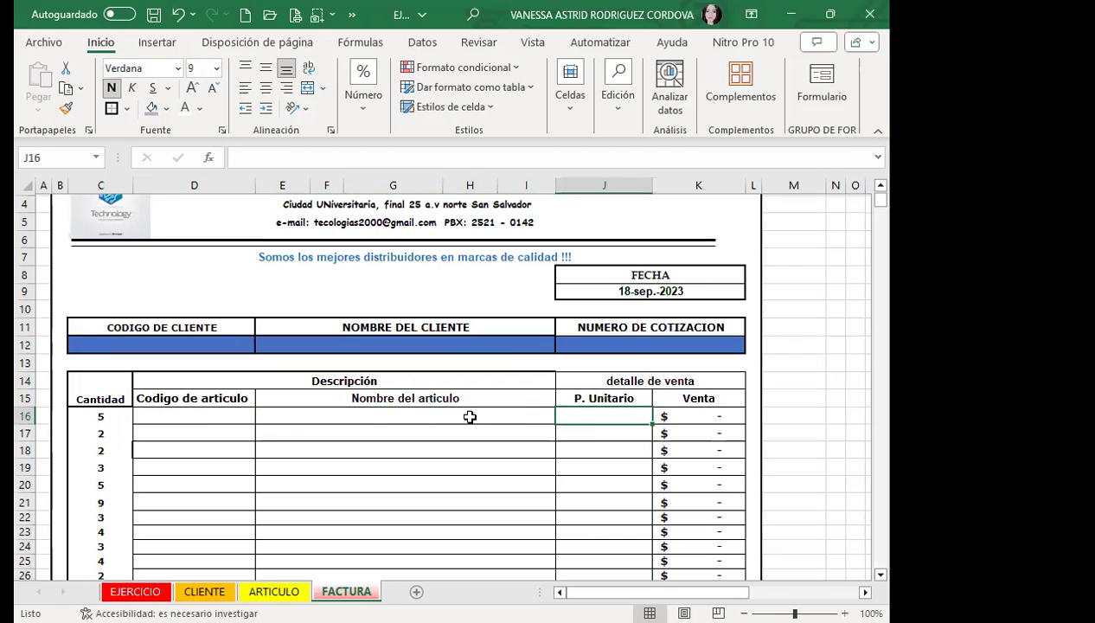
pyautogui.click(384, 420)
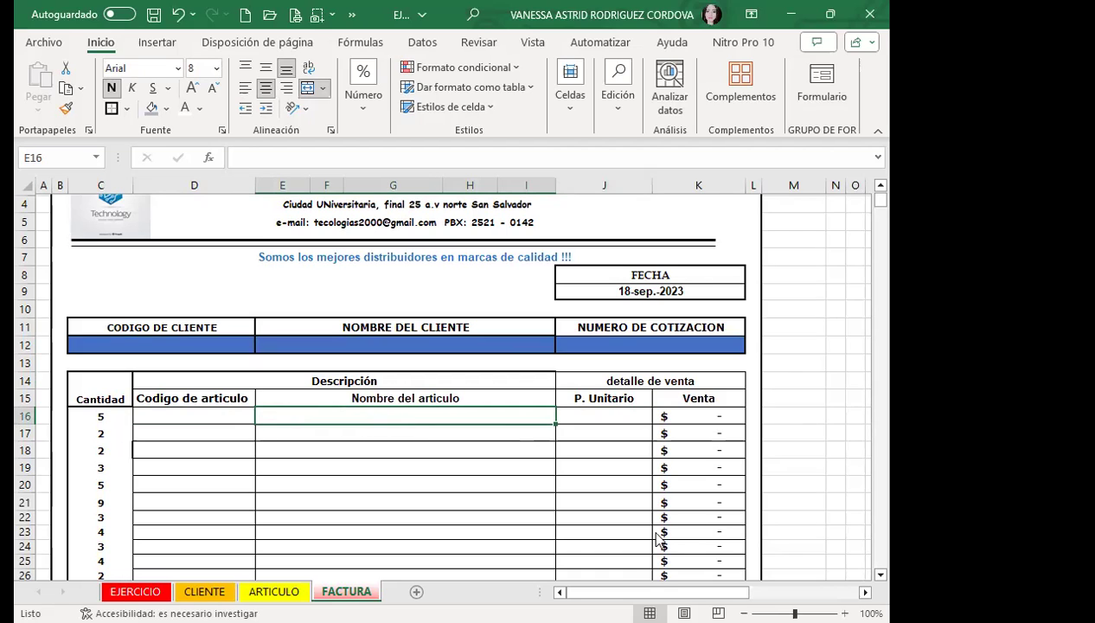
pyautogui.hotkey('ctrl', 'pageup')
pyautogui.hotkey('ctrl', 'pageup')
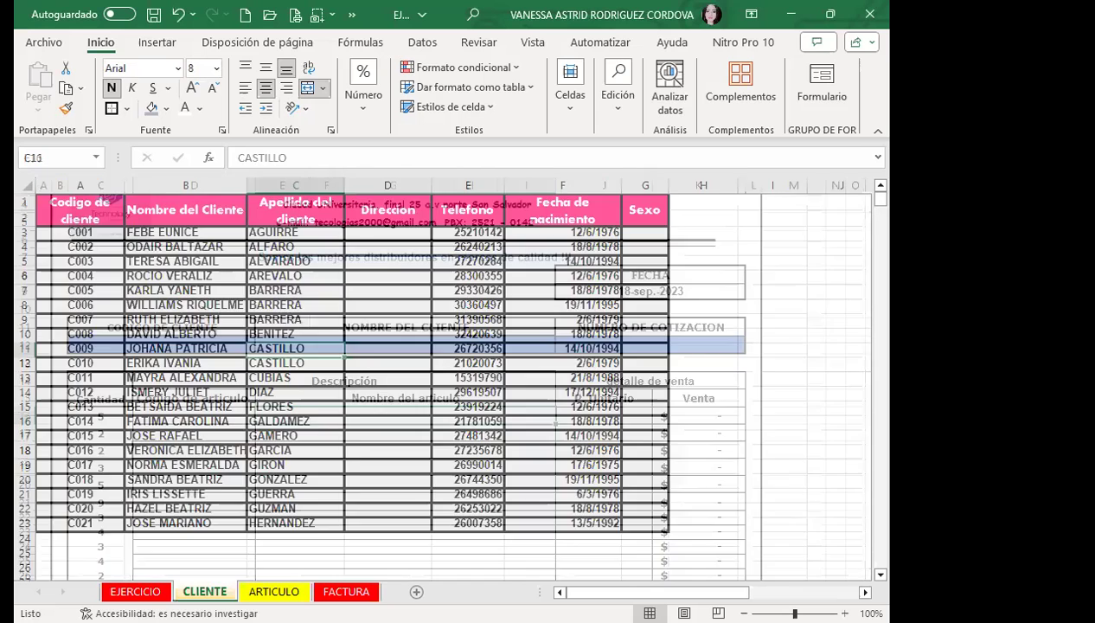
pyautogui.click(346, 591)
pyautogui.click(342, 341)
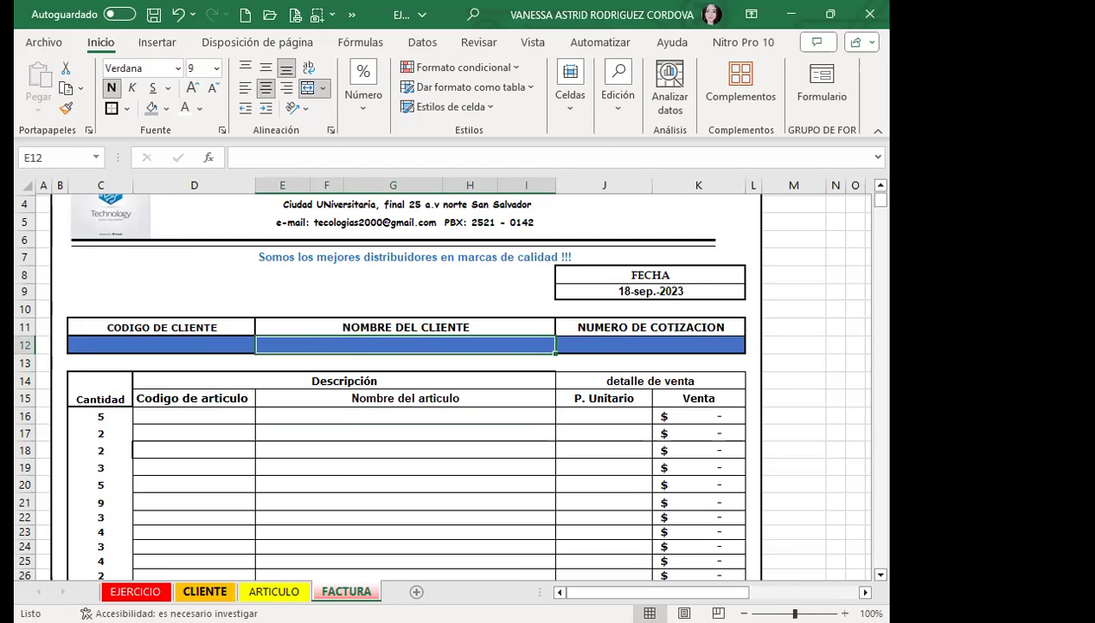
pyautogui.click(205, 592)
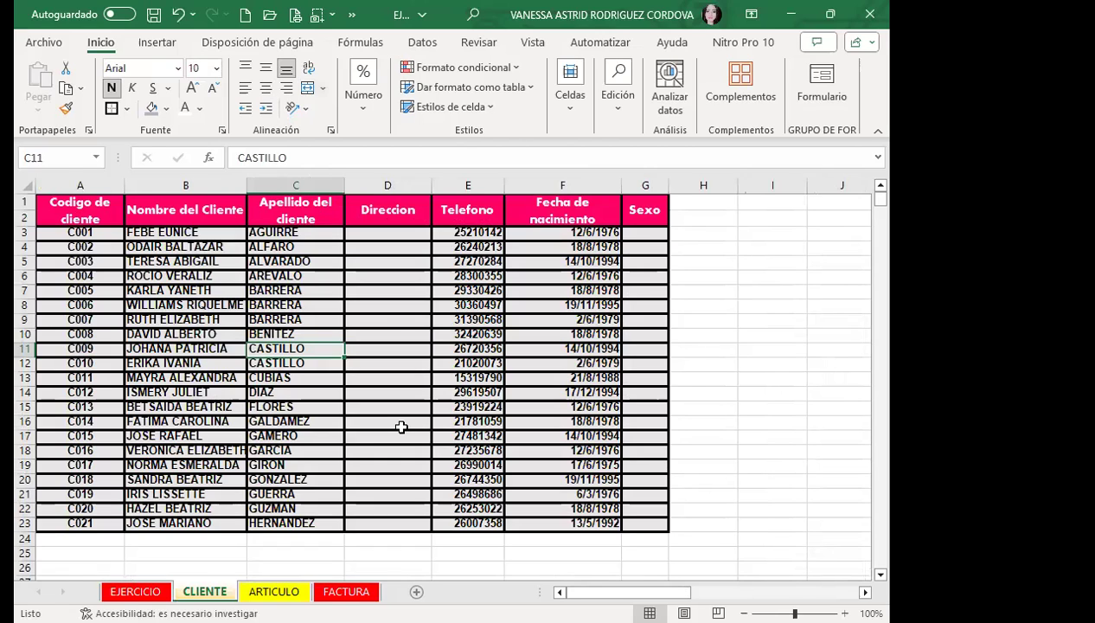
pyautogui.hotkey('ctrl', 'pagedown')
pyautogui.hotkey('ctrl', 'pagedown')
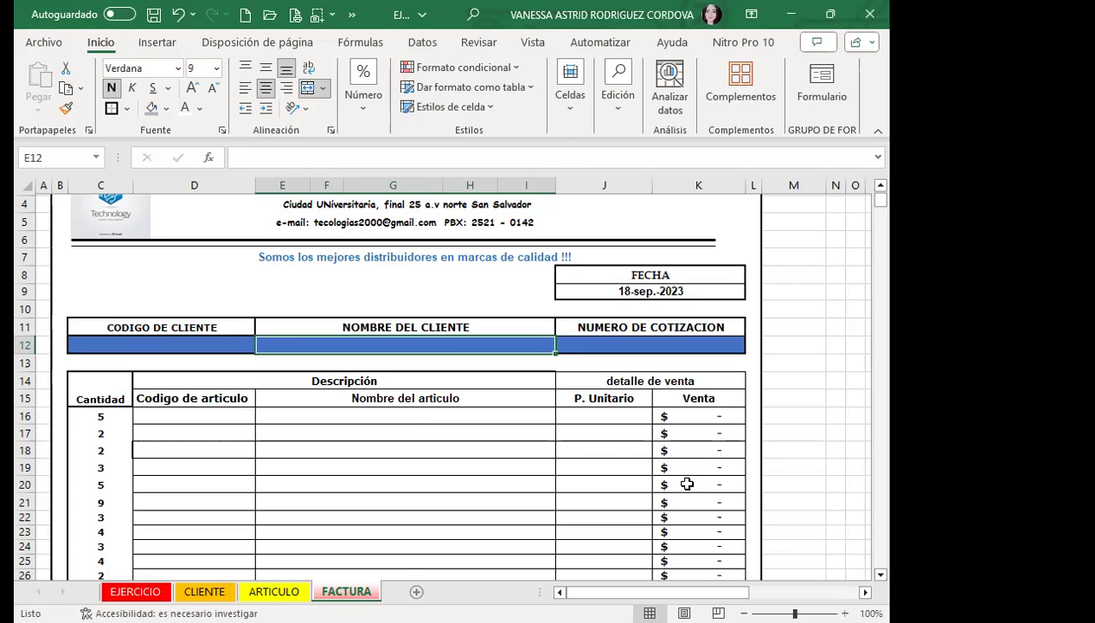
pyautogui.click(95, 415)
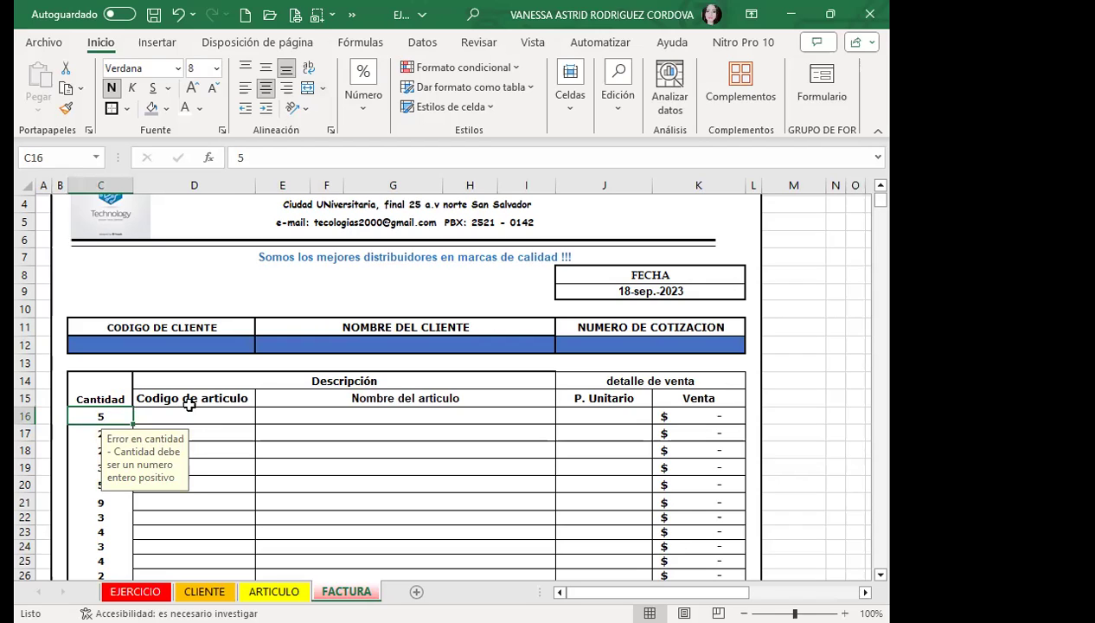
pyautogui.click(192, 416)
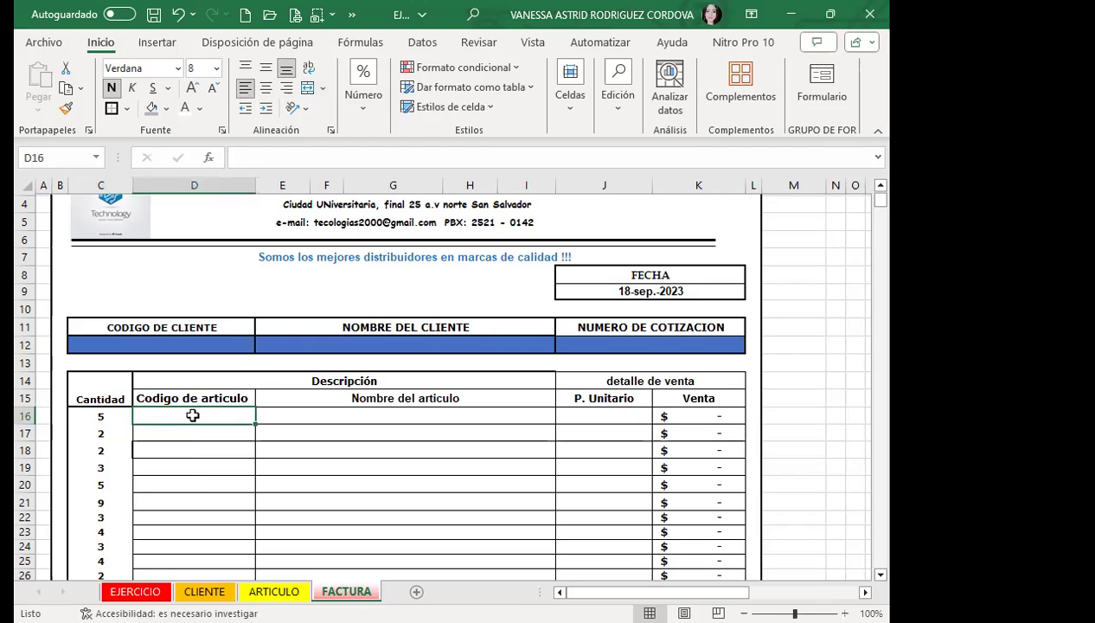
pyautogui.click(696, 415)
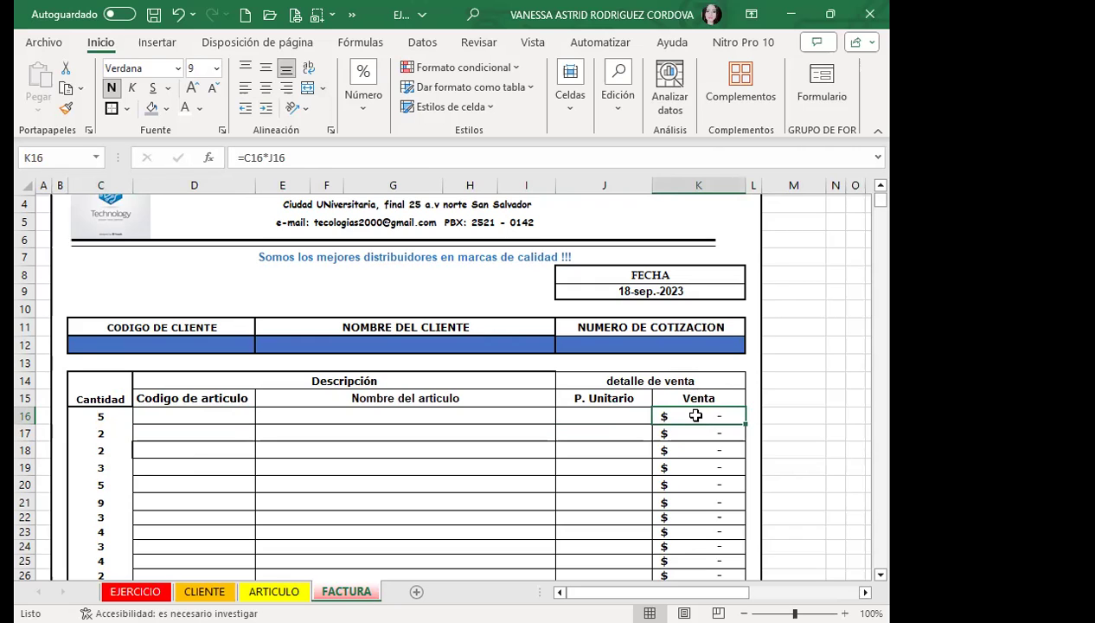
pyautogui.scroll(-3, 657, 439)
pyautogui.scroll(-5, 654, 435)
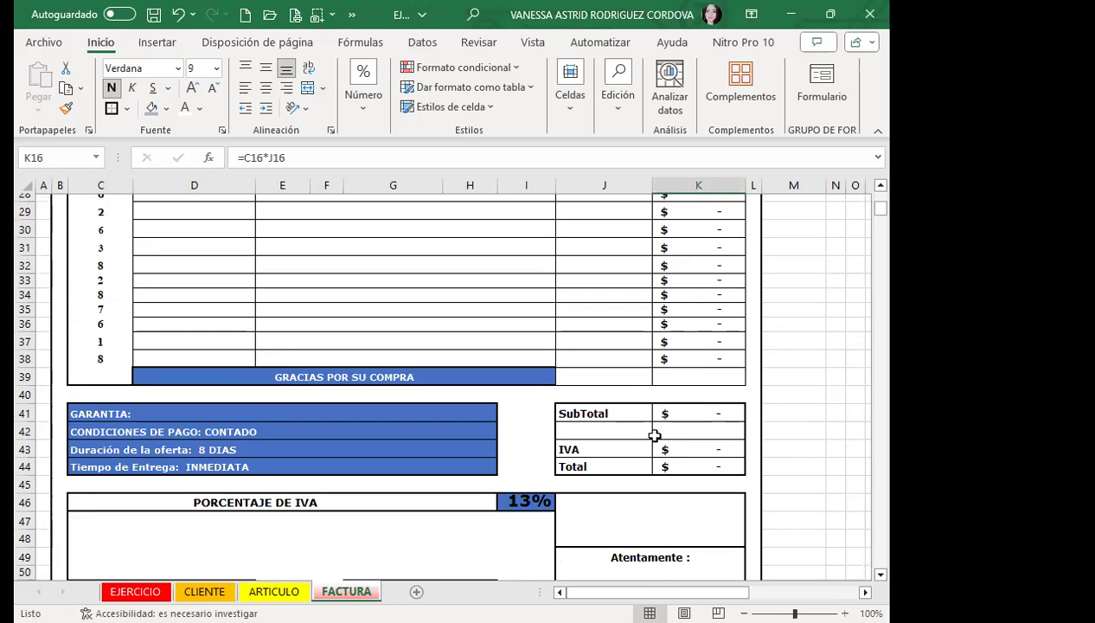
pyautogui.click(704, 411)
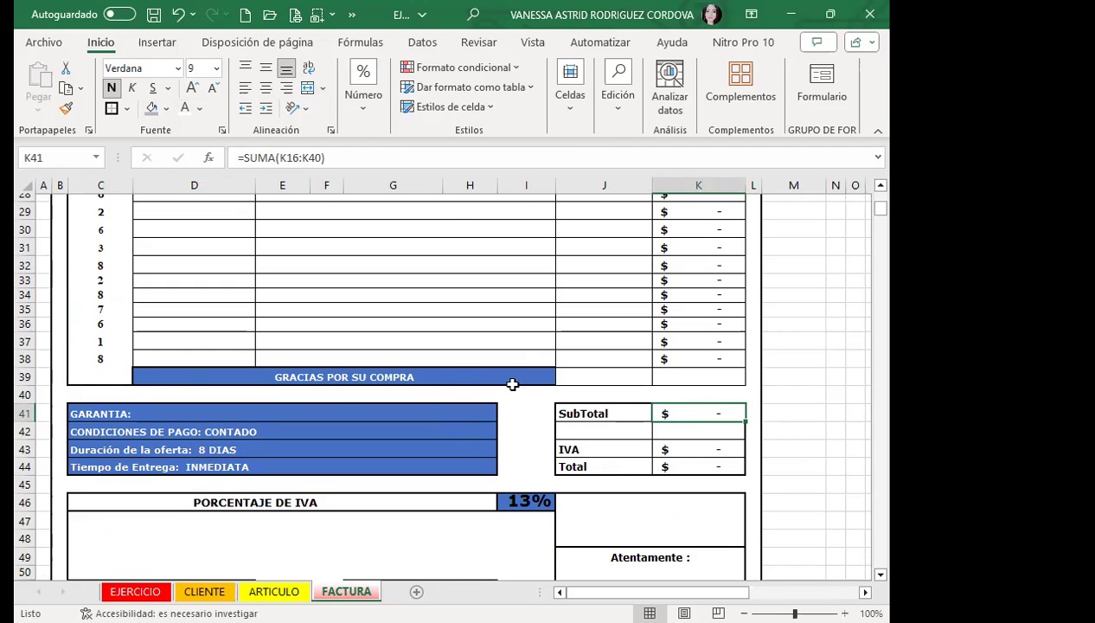
pyautogui.click(671, 447)
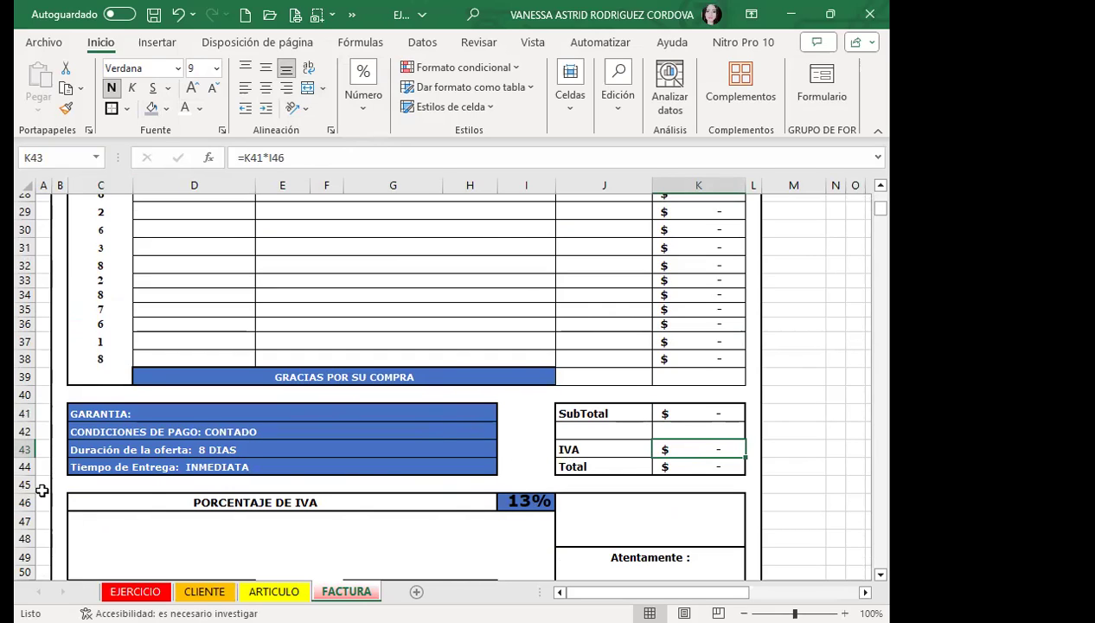
pyautogui.click(528, 500)
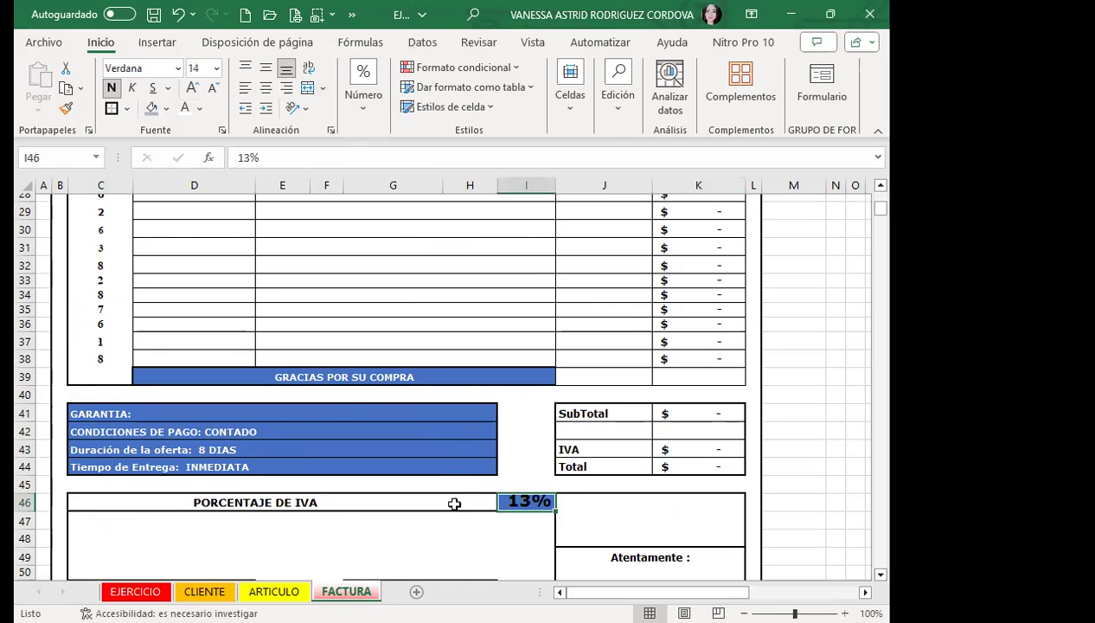
pyautogui.click(685, 448)
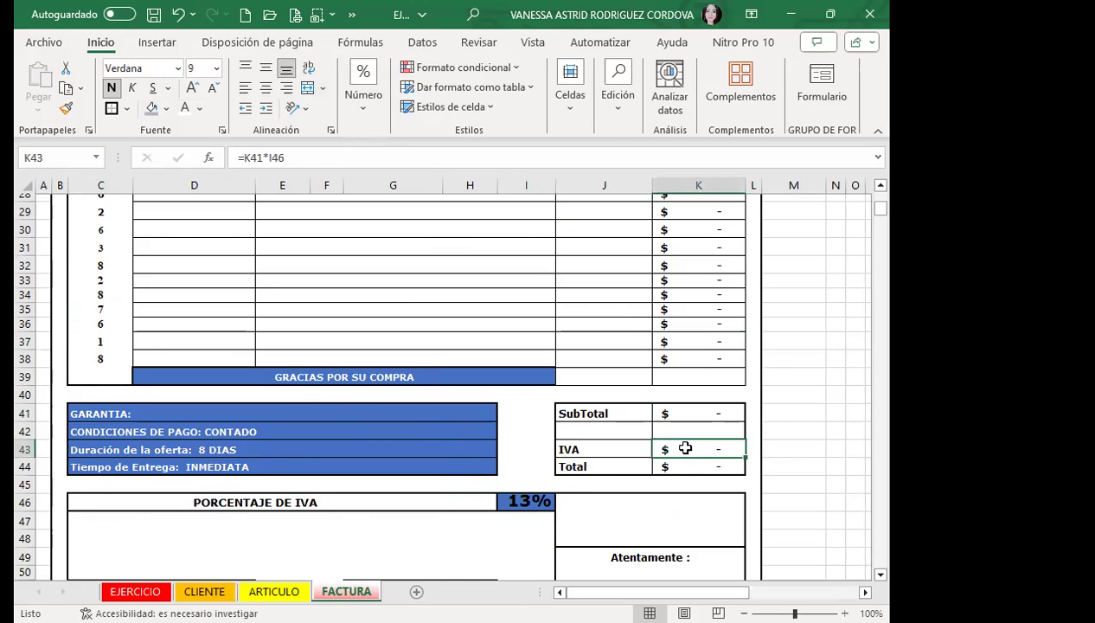
pyautogui.click(666, 465)
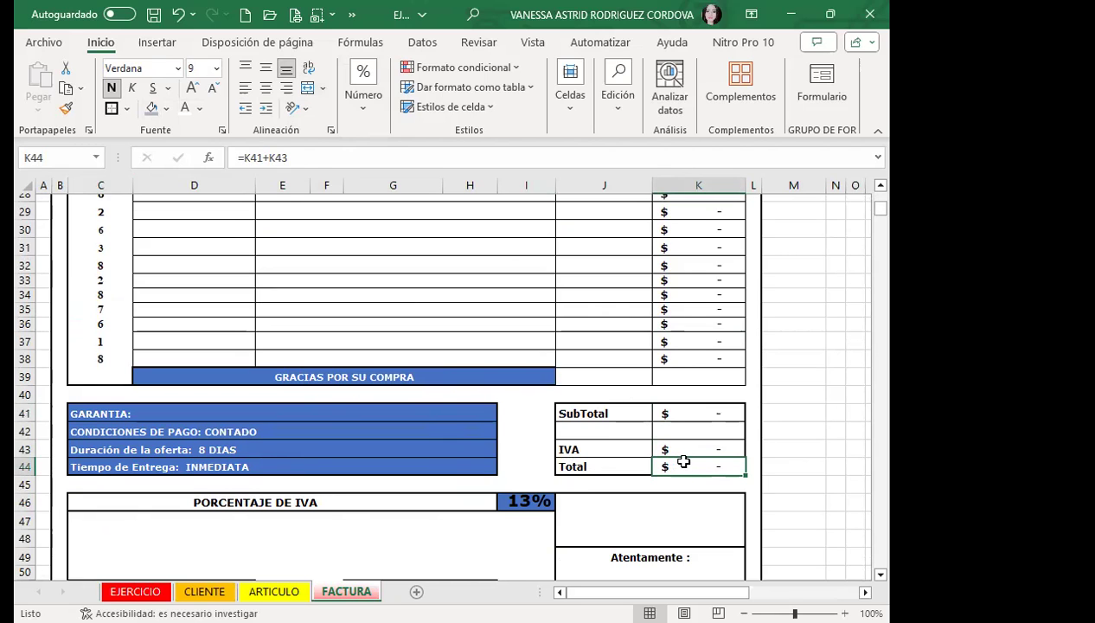
pyautogui.scroll(-2, 452, 424)
pyautogui.scroll(5, 294, 394)
pyautogui.scroll(7, 400, 374)
pyautogui.click(589, 343)
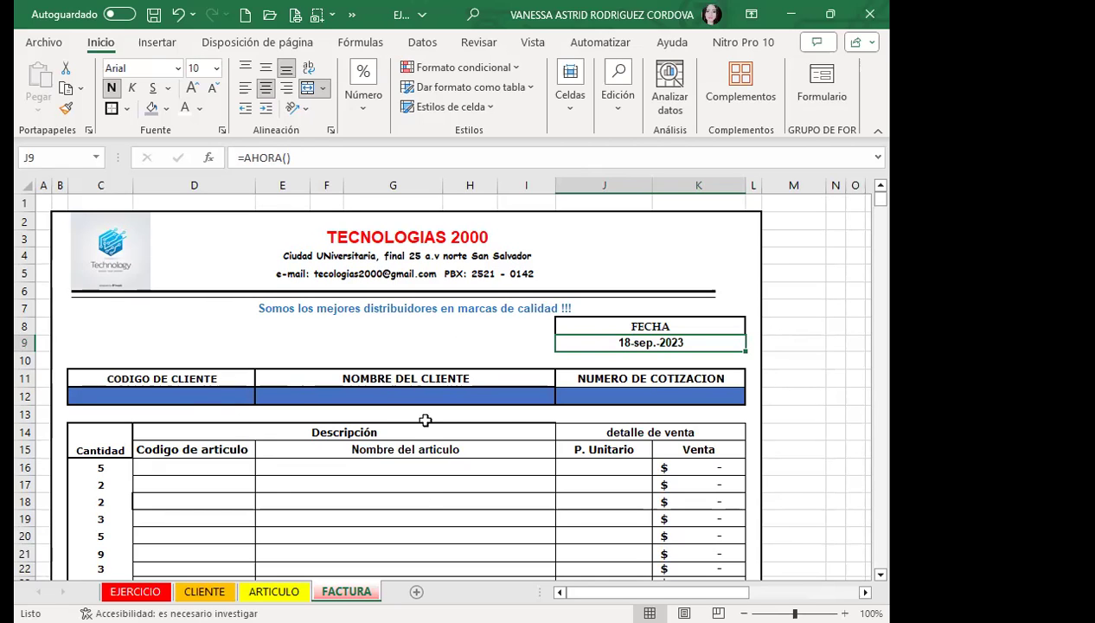
pyautogui.click(403, 395)
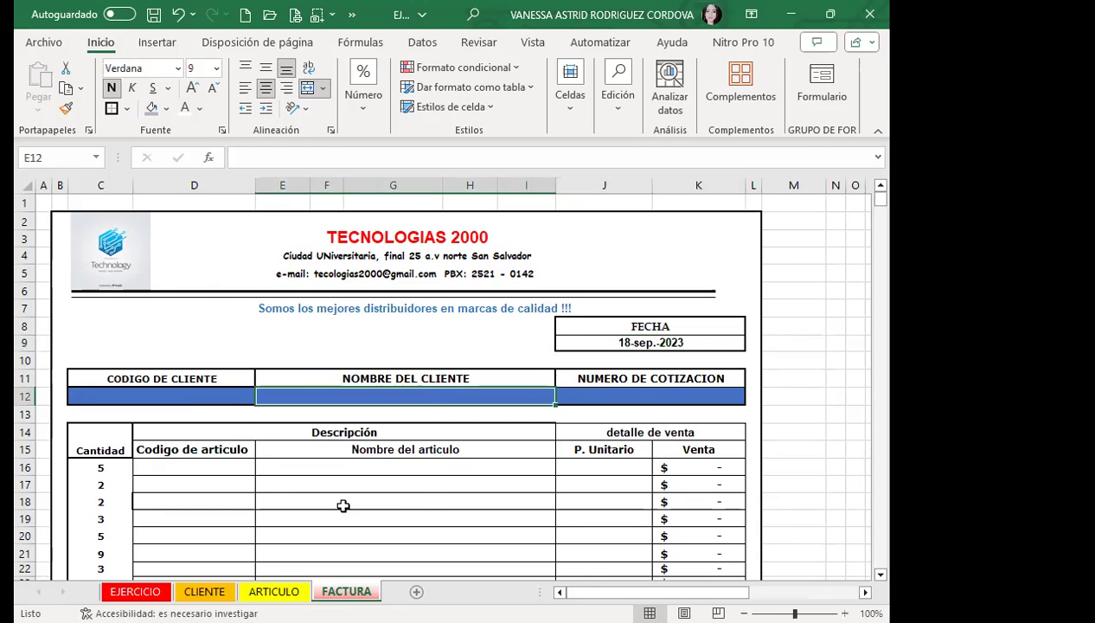
pyautogui.click(362, 465)
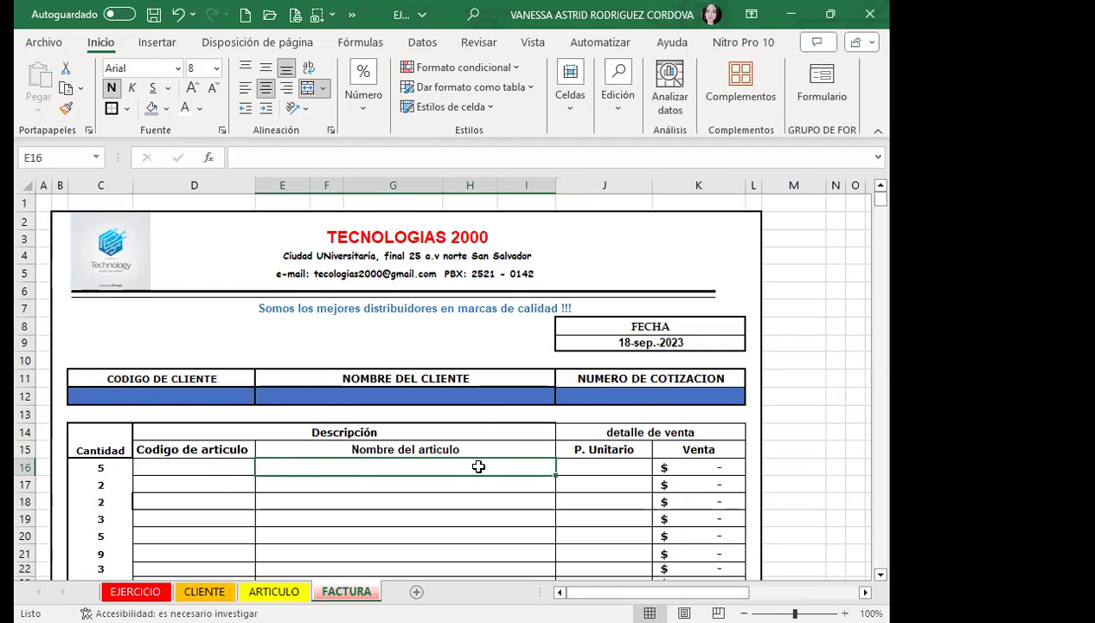
pyautogui.scroll(-2, 456, 443)
pyautogui.scroll(-3, 444, 466)
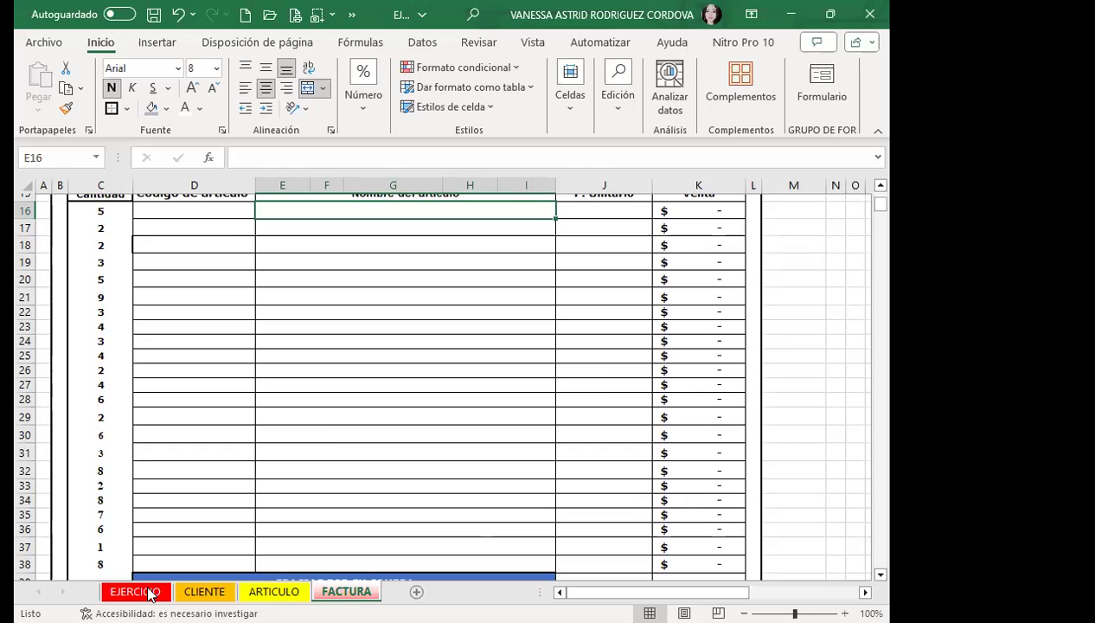
# Show the CLIENTE client table and check the last code, C021, in A23
pyautogui.click(204, 592)
pyautogui.click(274, 592)
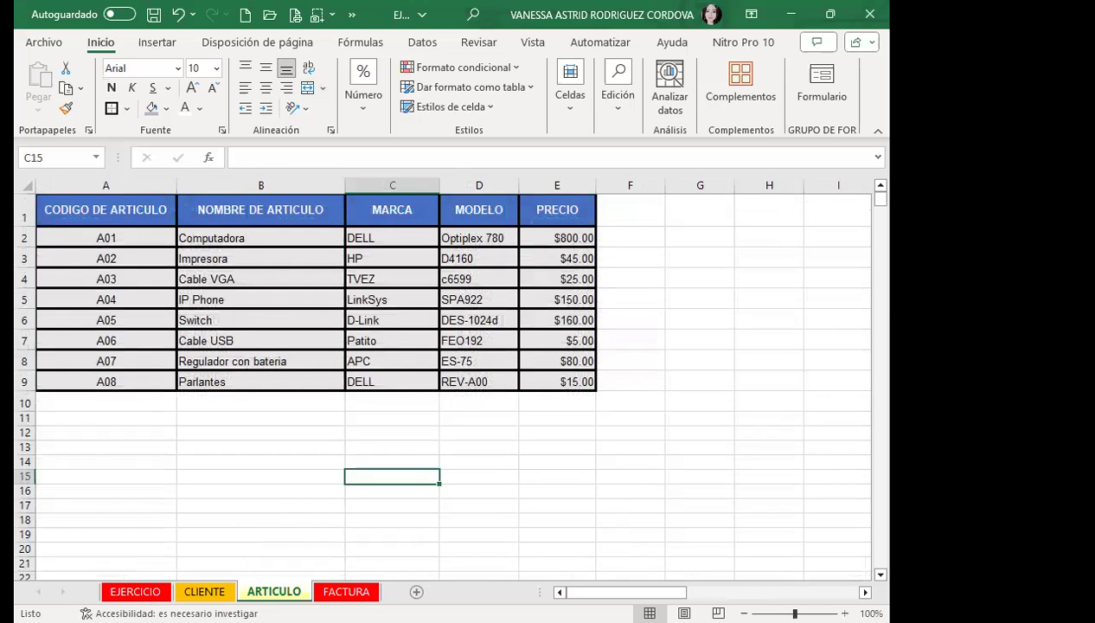
pyautogui.click(217, 591)
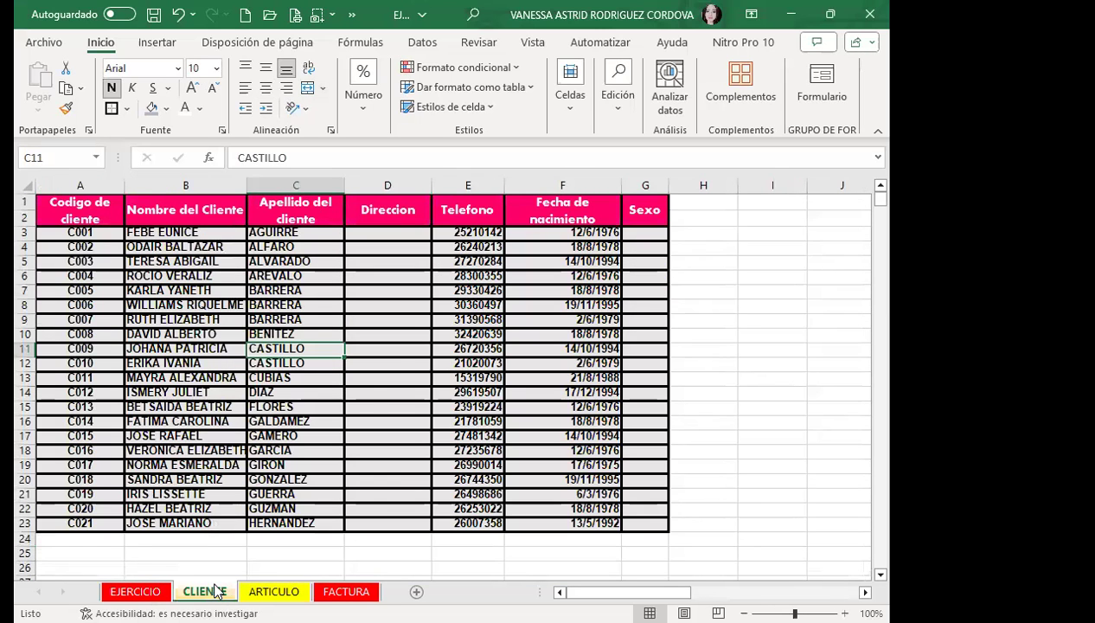
pyautogui.click(393, 365)
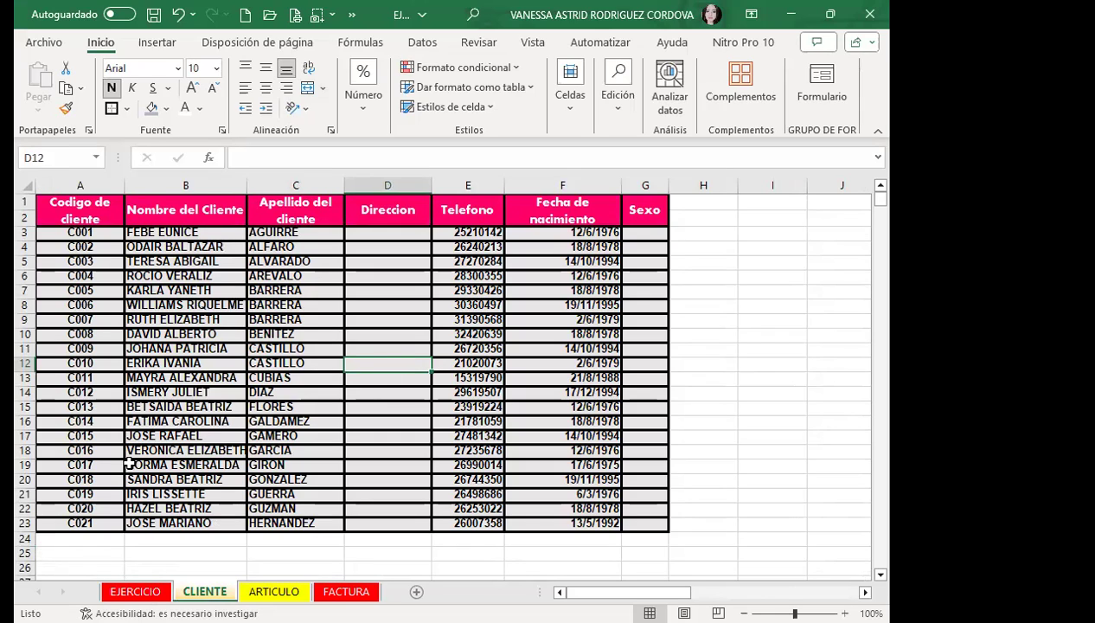
pyautogui.click(80, 524)
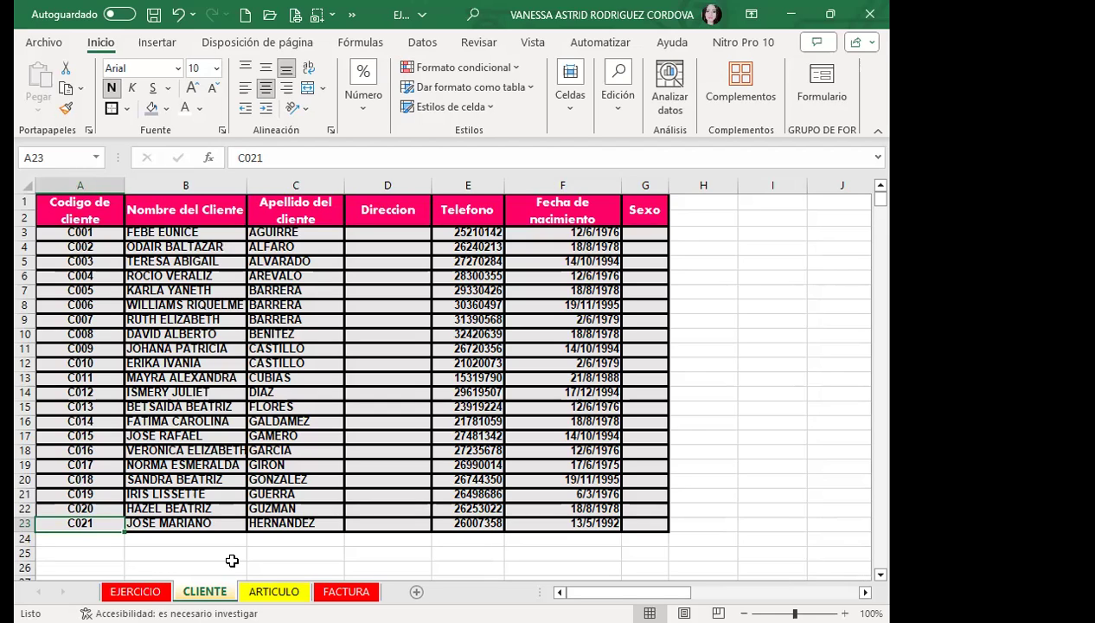
# Format the client list as a table without filter arrows, then undo it because of its generic Columna headers
pyautogui.click(187, 273)
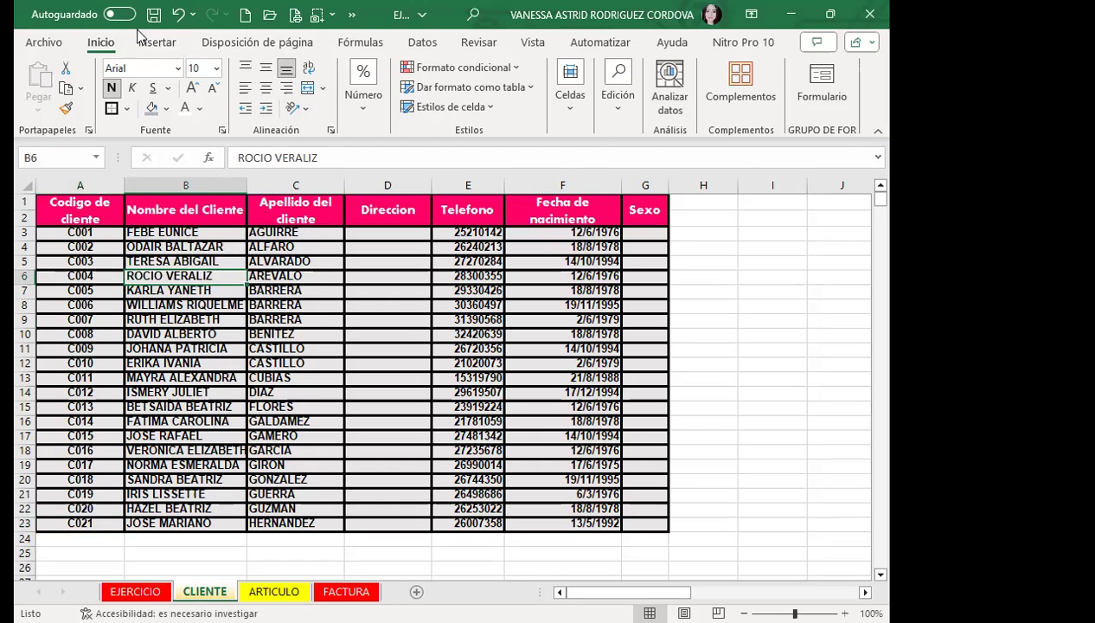
pyautogui.click(516, 90)
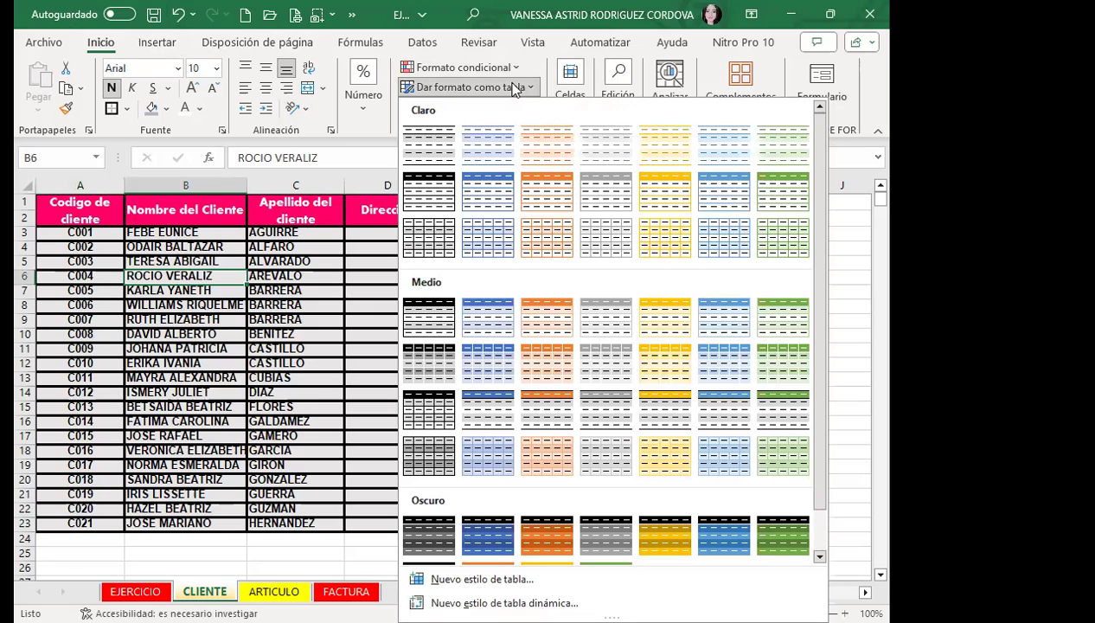
pyautogui.click(551, 410)
pyautogui.click(571, 350)
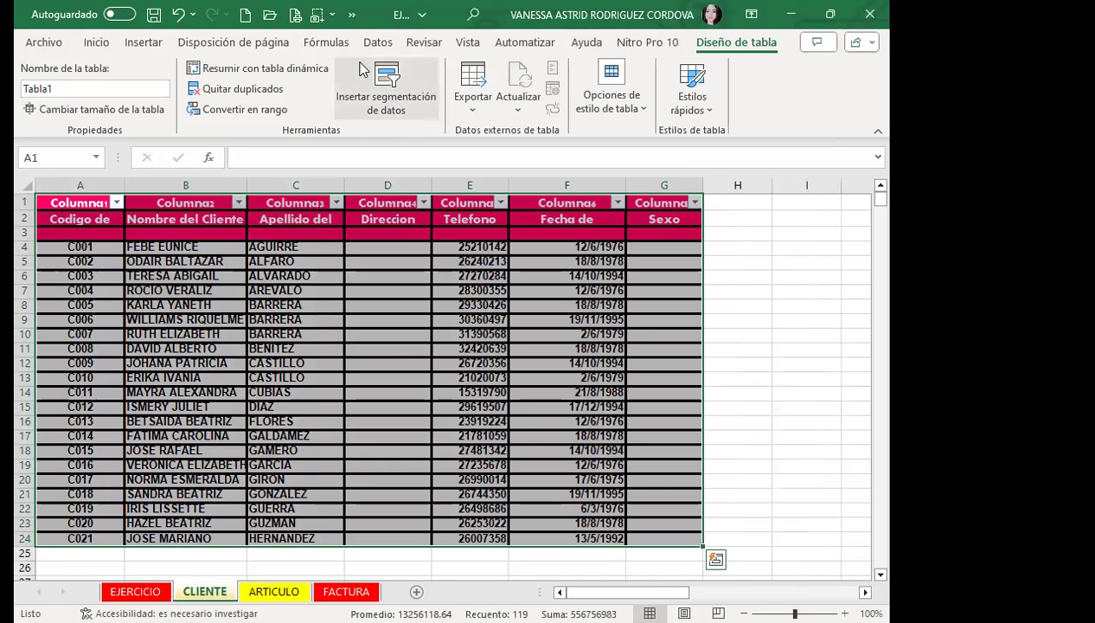
pyautogui.click(378, 42)
pyautogui.click(465, 83)
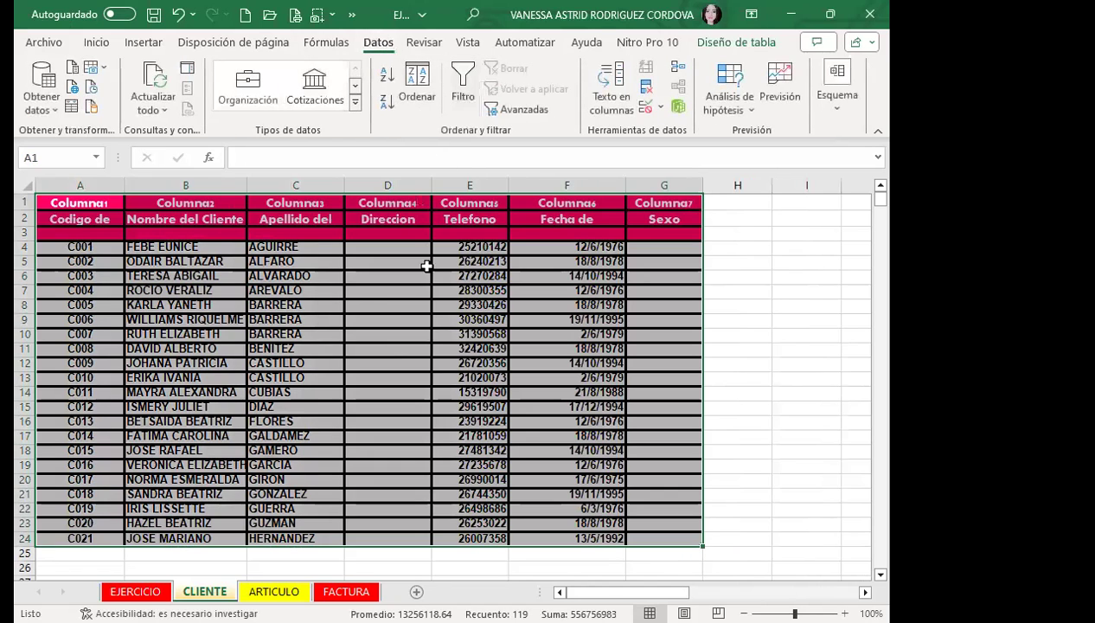
pyautogui.click(349, 288)
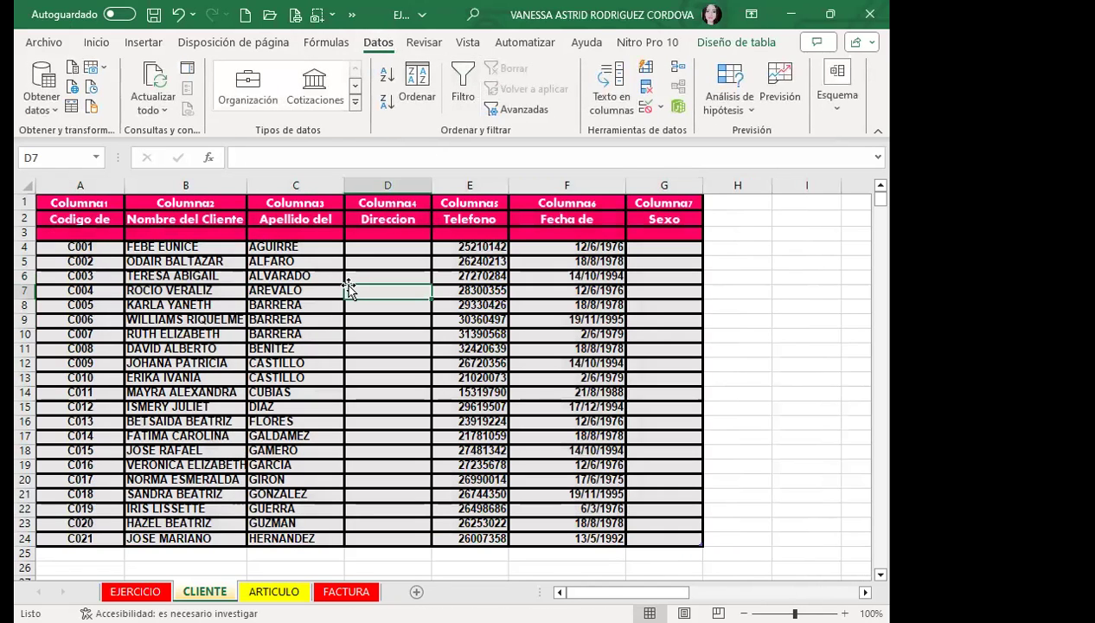
pyautogui.hotkey('ctrl', 'z')
pyautogui.hotkey('ctrl', 'z')
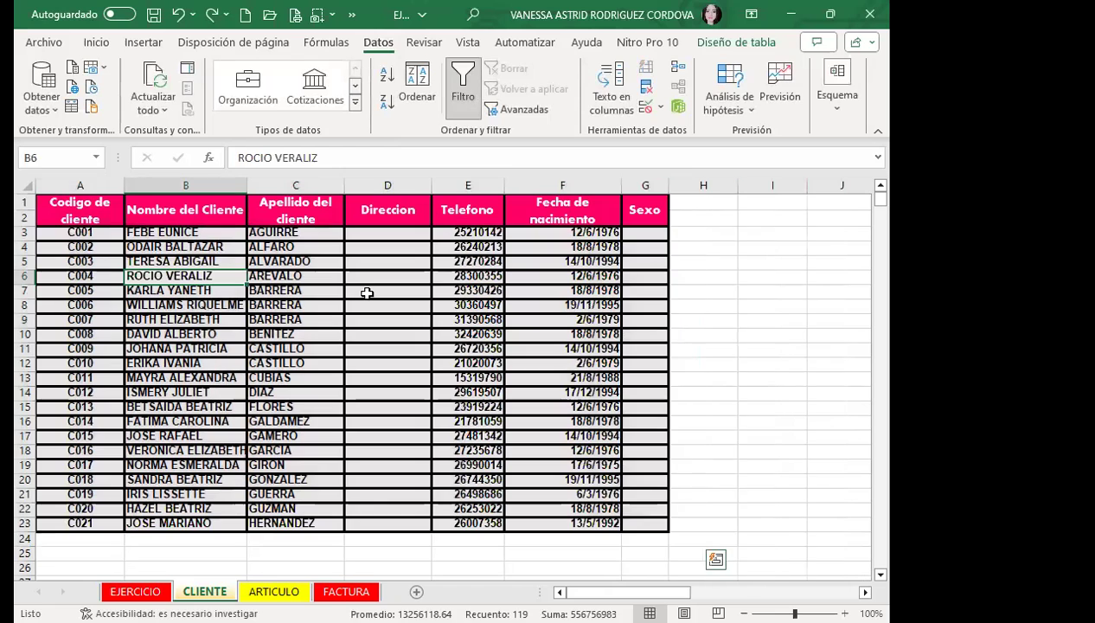
# Re-create the client list as a Medium-style table that keeps its own headers
pyautogui.click(367, 293)
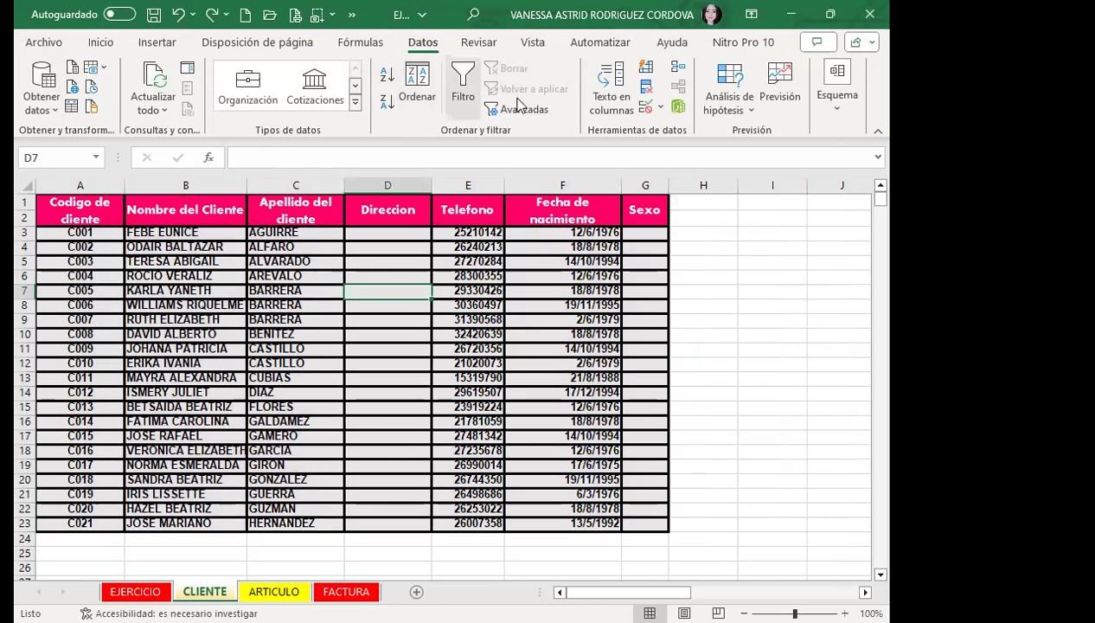
pyautogui.click(100, 42)
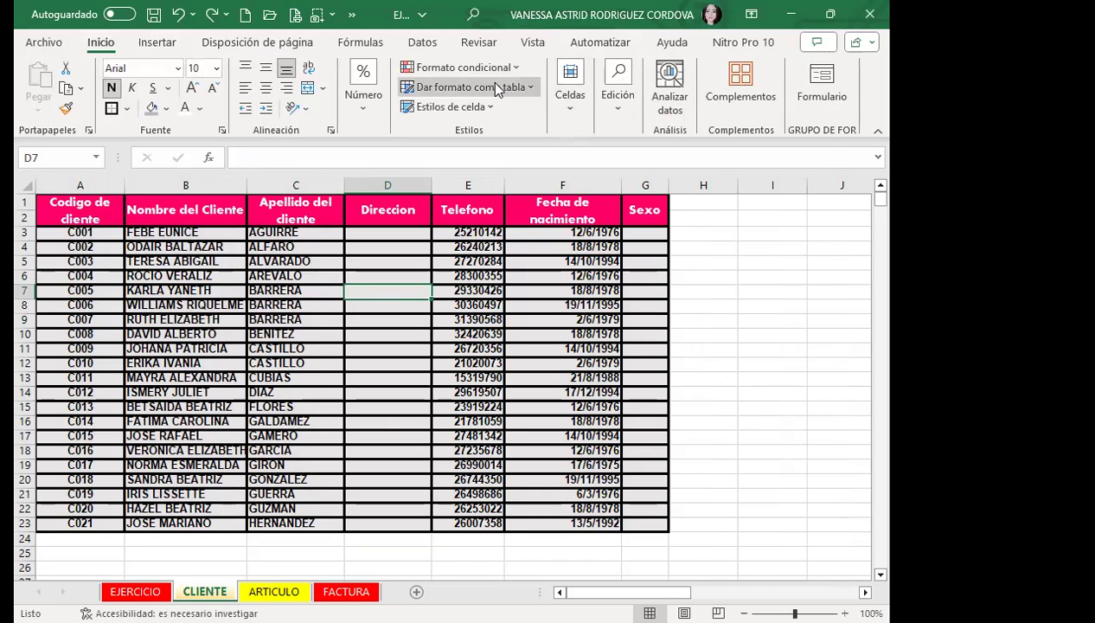
pyautogui.click(497, 87)
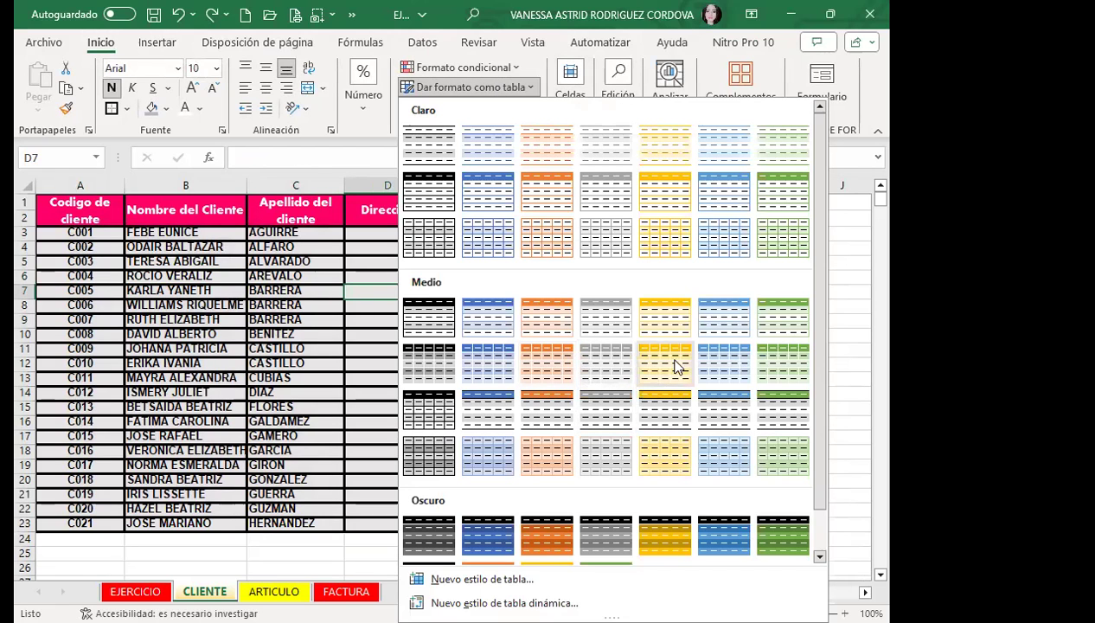
pyautogui.click(516, 346)
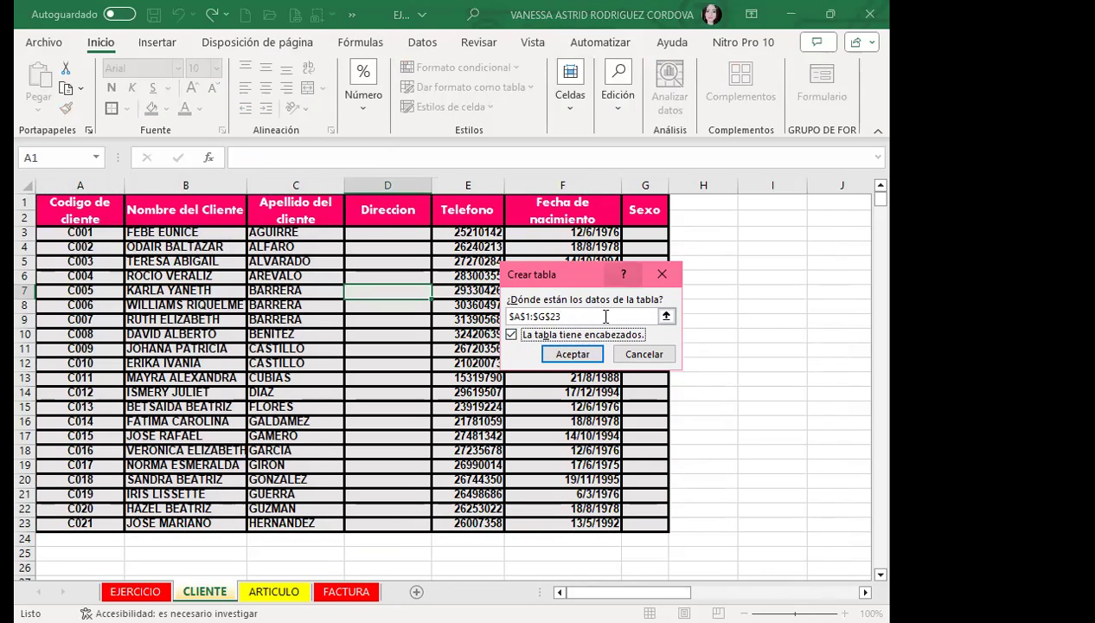
pyautogui.click(568, 359)
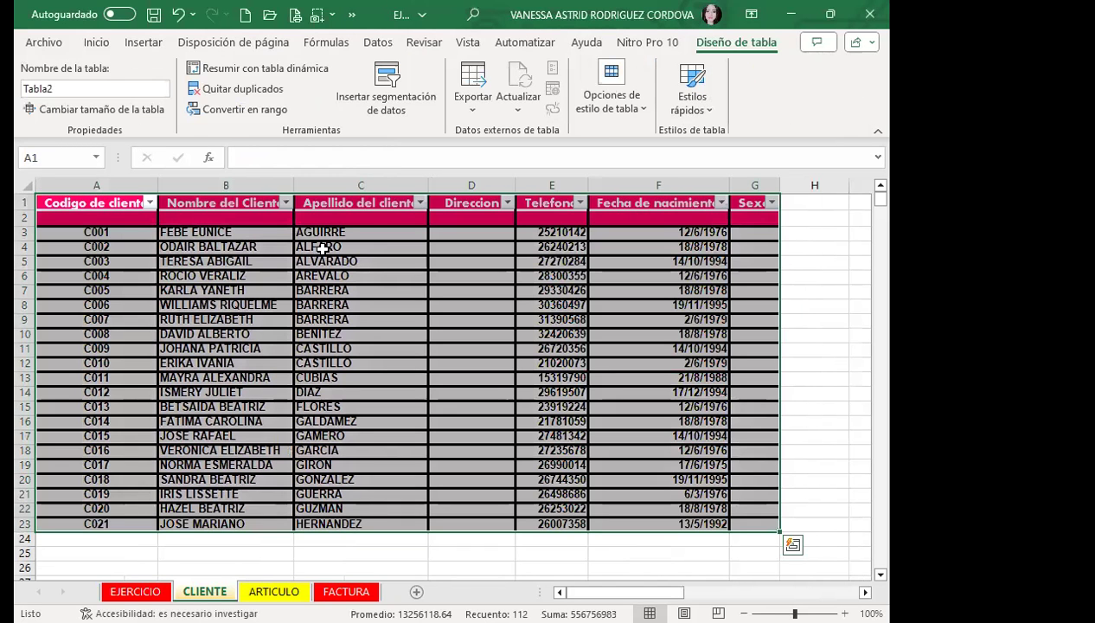
pyautogui.click(270, 259)
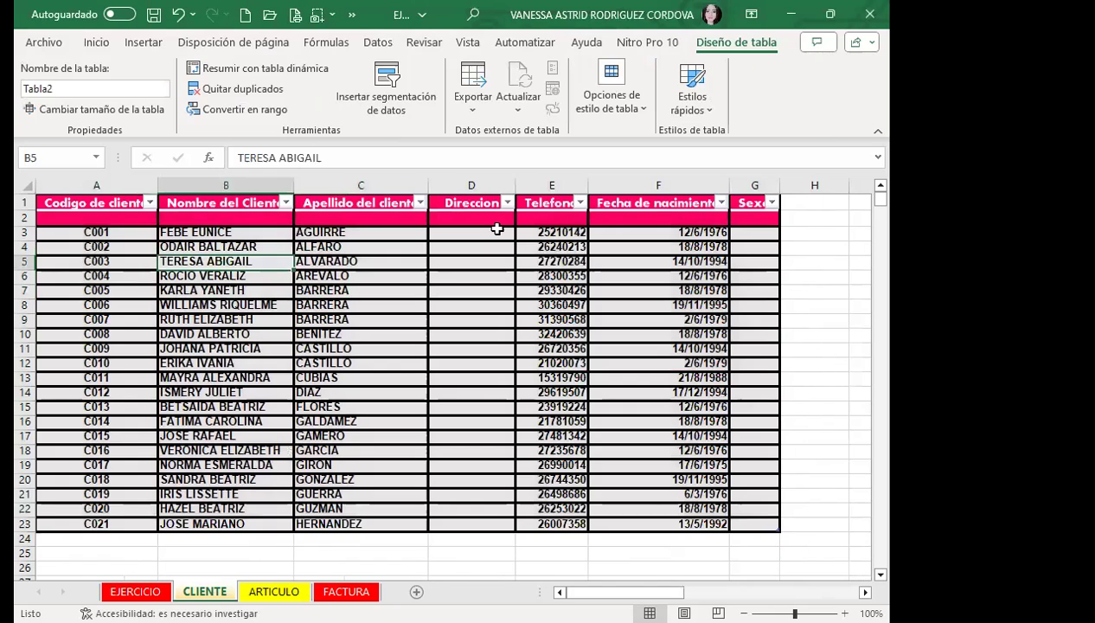
# Switch off the client table's filter arrows and move to the ARTICULO sheet
pyautogui.click(450, 290)
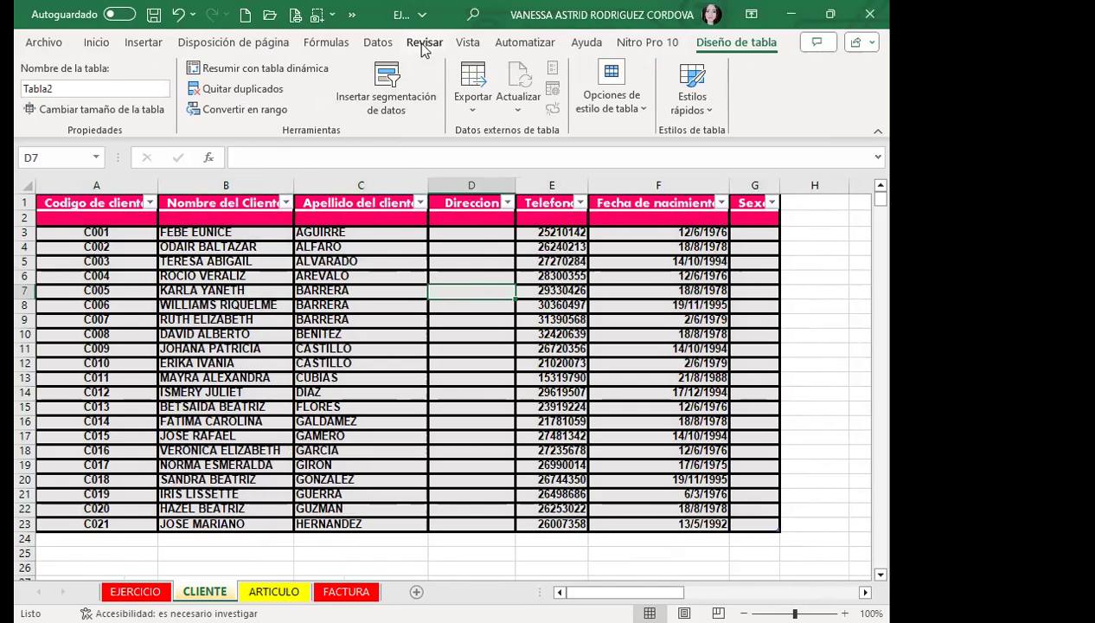
pyautogui.click(378, 43)
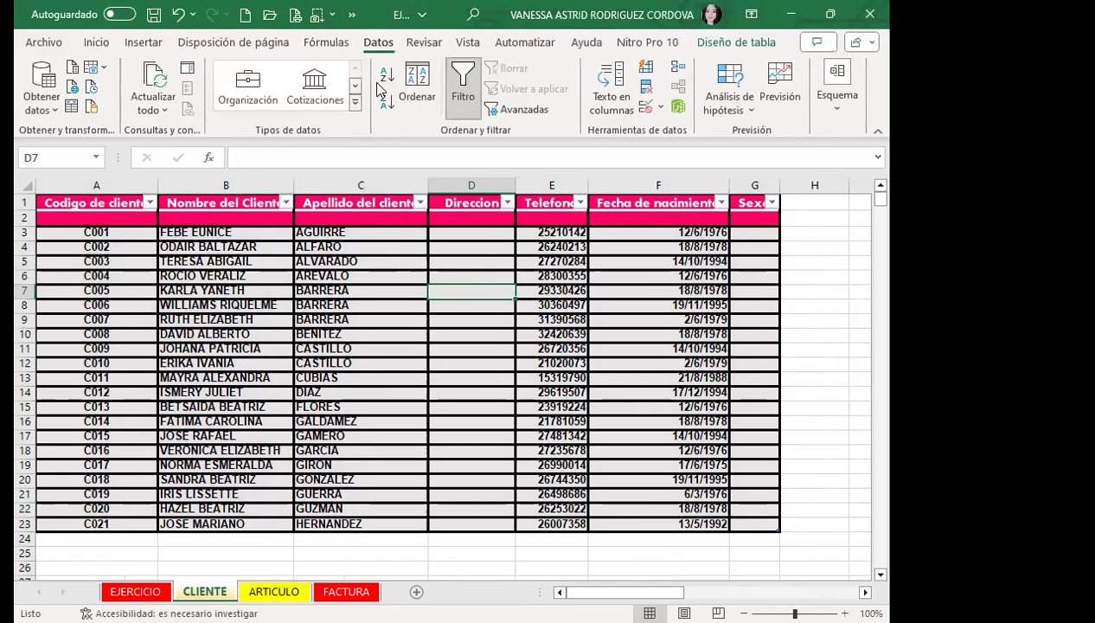
pyautogui.click(456, 102)
pyautogui.click(398, 290)
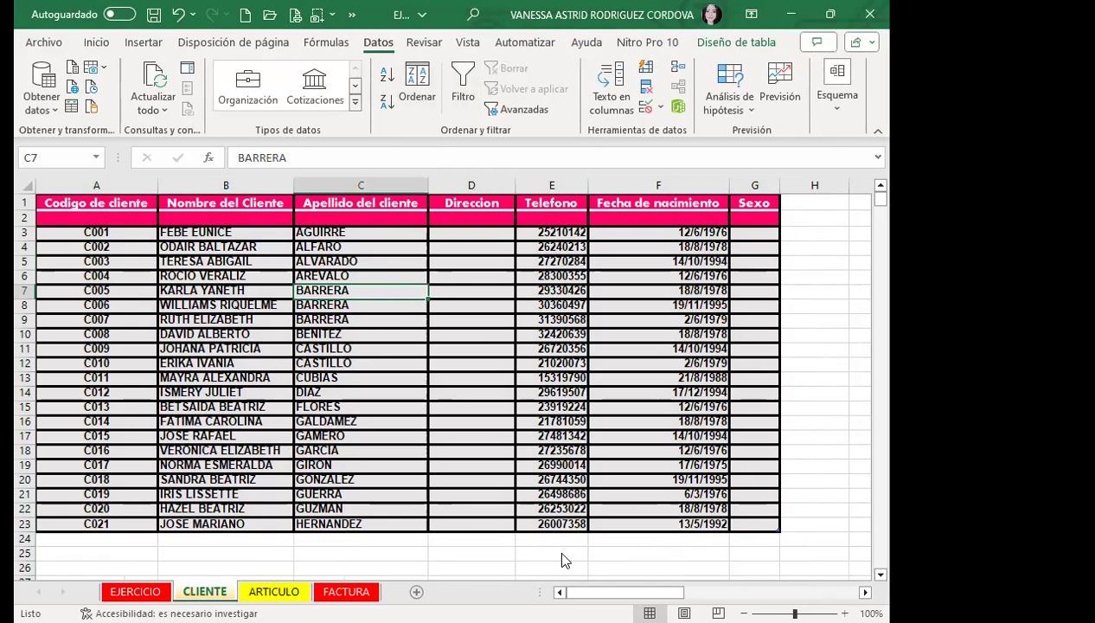
pyautogui.hotkey('ctrl', 'pagedown')
# Format the ARTICULO item range A1:E9 as a styled table
pyautogui.click(220, 296)
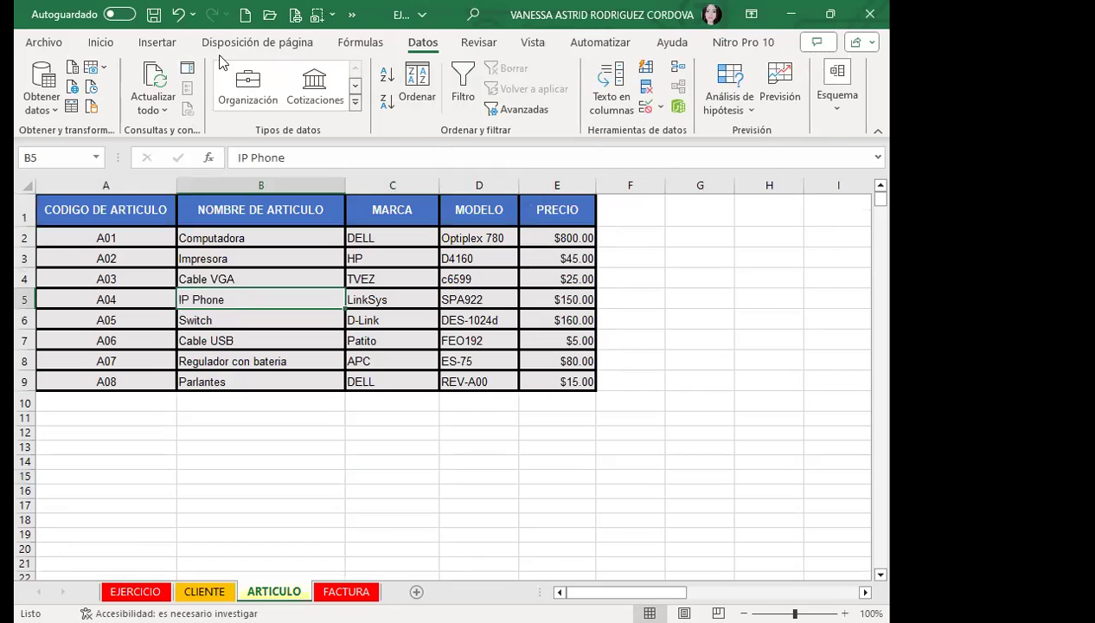
pyautogui.click(100, 44)
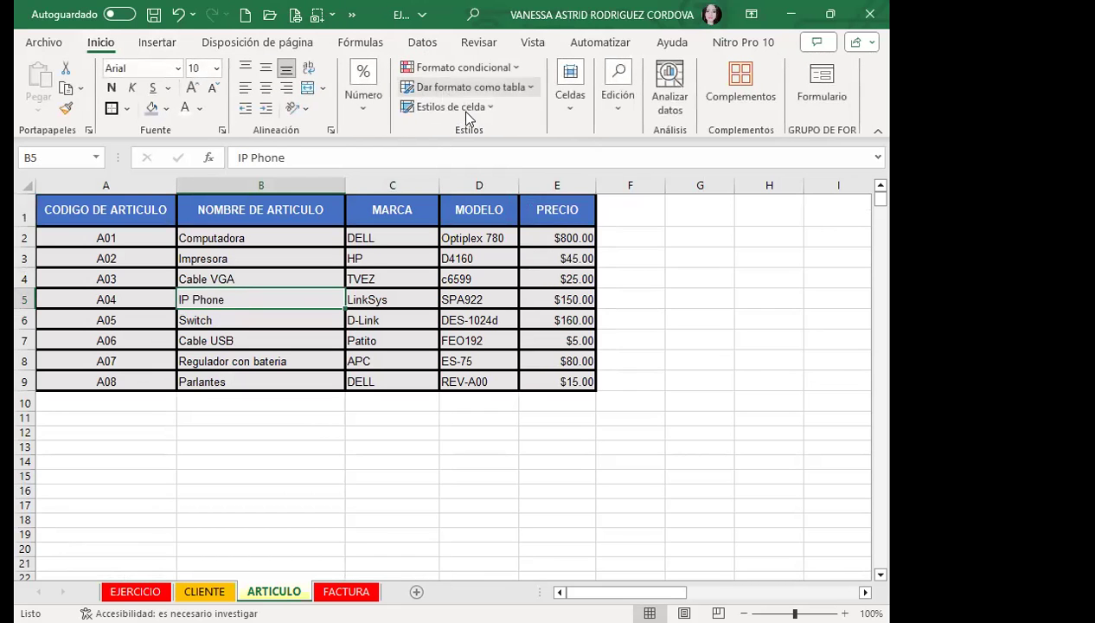
pyautogui.click(507, 91)
pyautogui.click(477, 318)
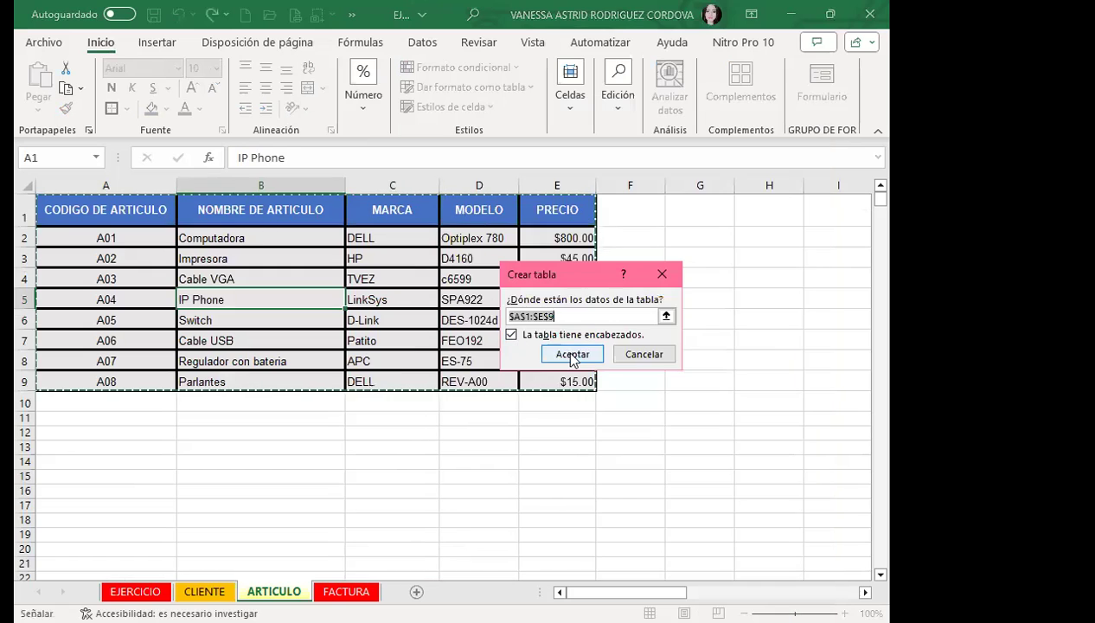
pyautogui.click(570, 355)
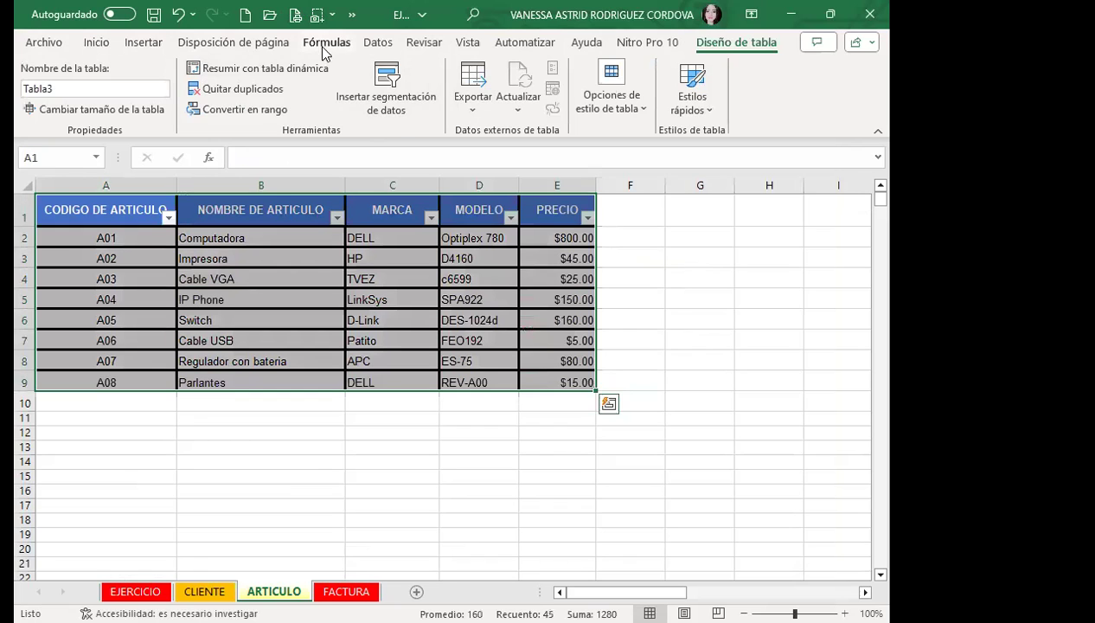
# Switch off the item table's filter arrows and return to the CLIENTE sheet
pyautogui.click(375, 44)
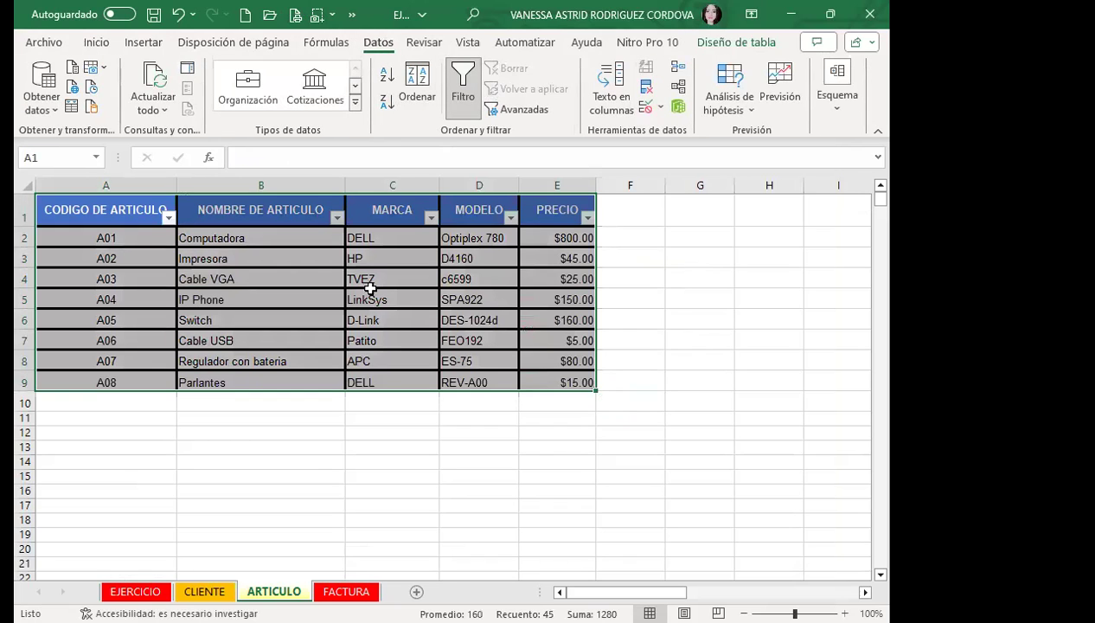
pyautogui.click(462, 87)
pyautogui.click(397, 292)
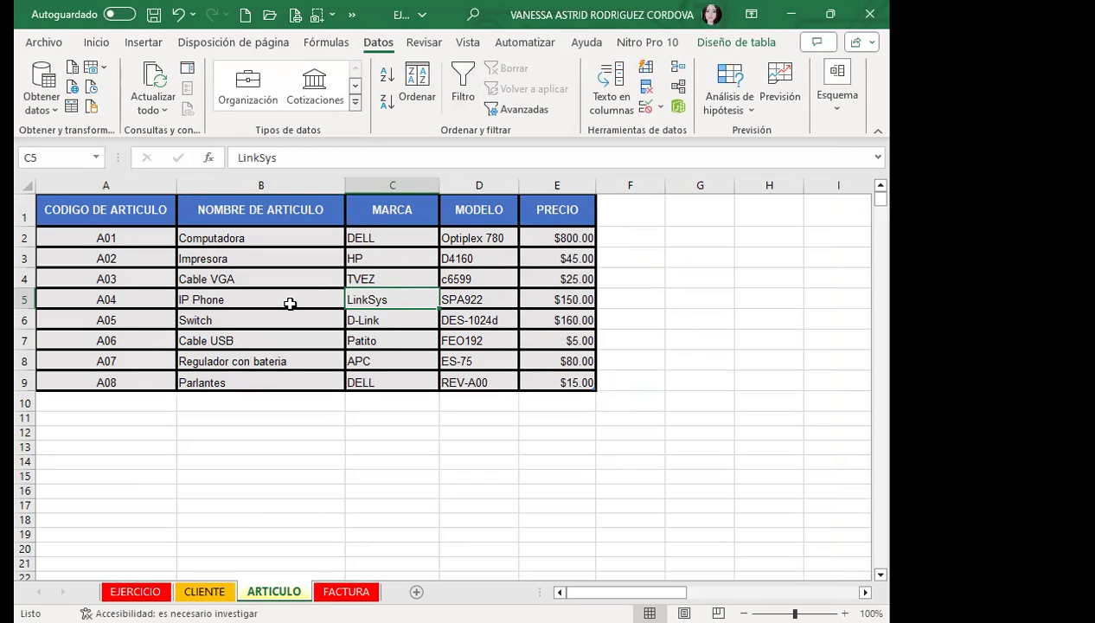
pyautogui.click(204, 590)
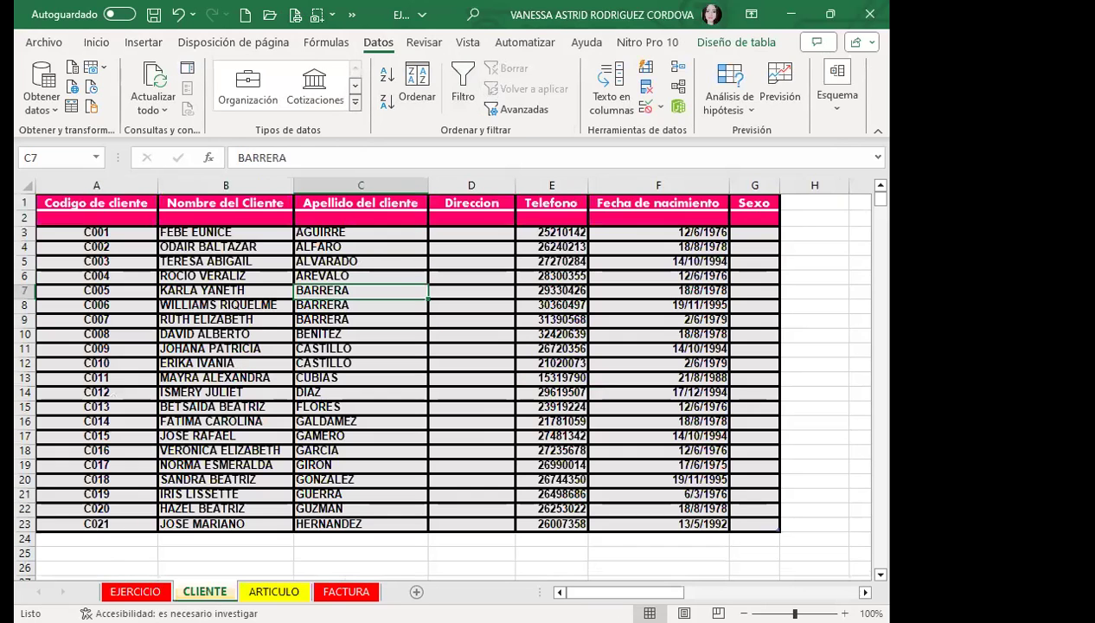
# Delete the empty row 2 from the client list and make the header row taller
pyautogui.click(24, 217)
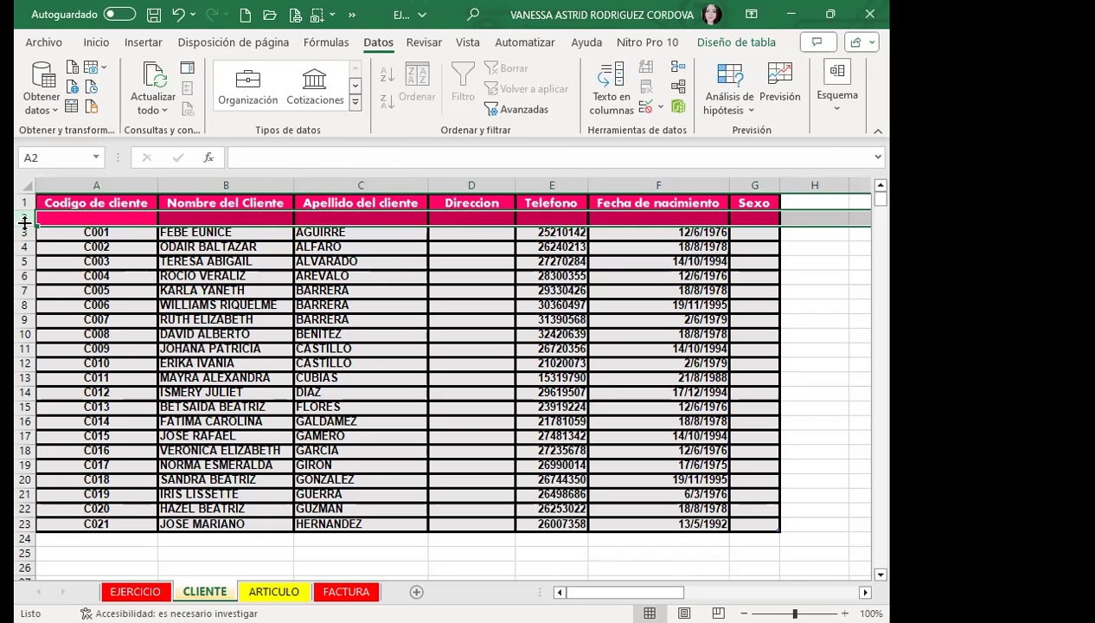
pyautogui.click(96, 41)
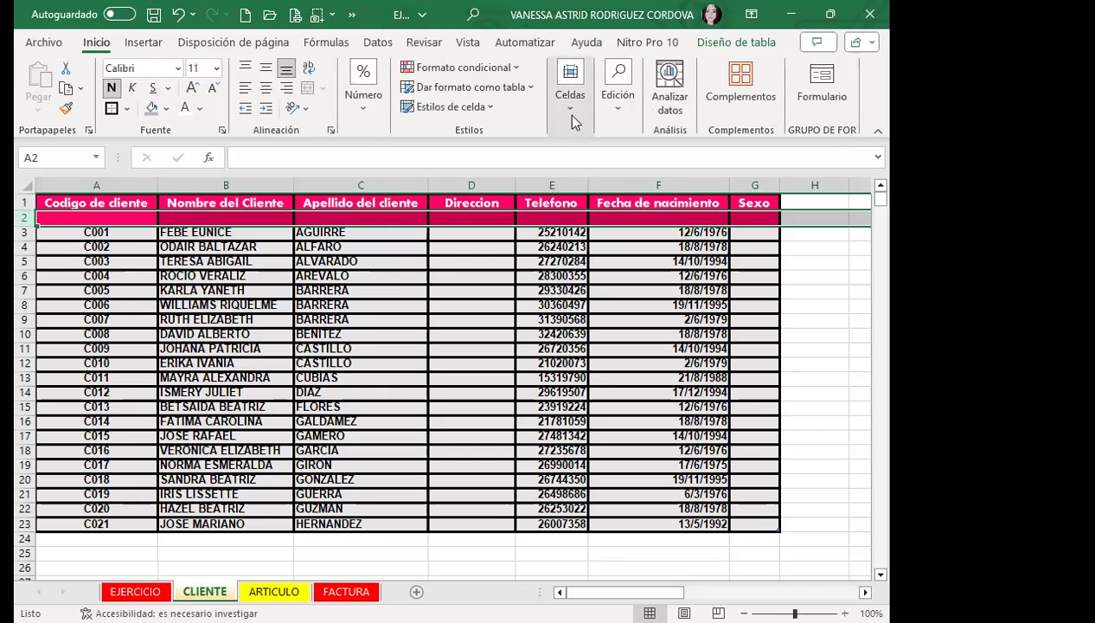
pyautogui.click(568, 104)
pyautogui.click(612, 154)
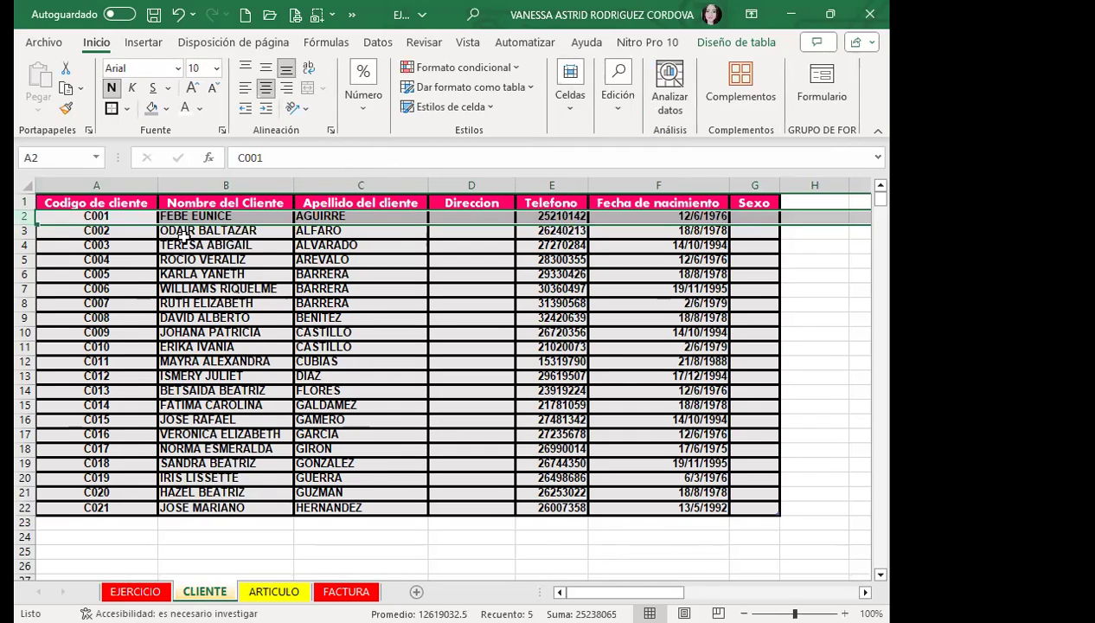
pyautogui.click(165, 272)
pyautogui.moveTo(28, 219); pyautogui.dragTo(27, 226)
pyautogui.click(165, 275)
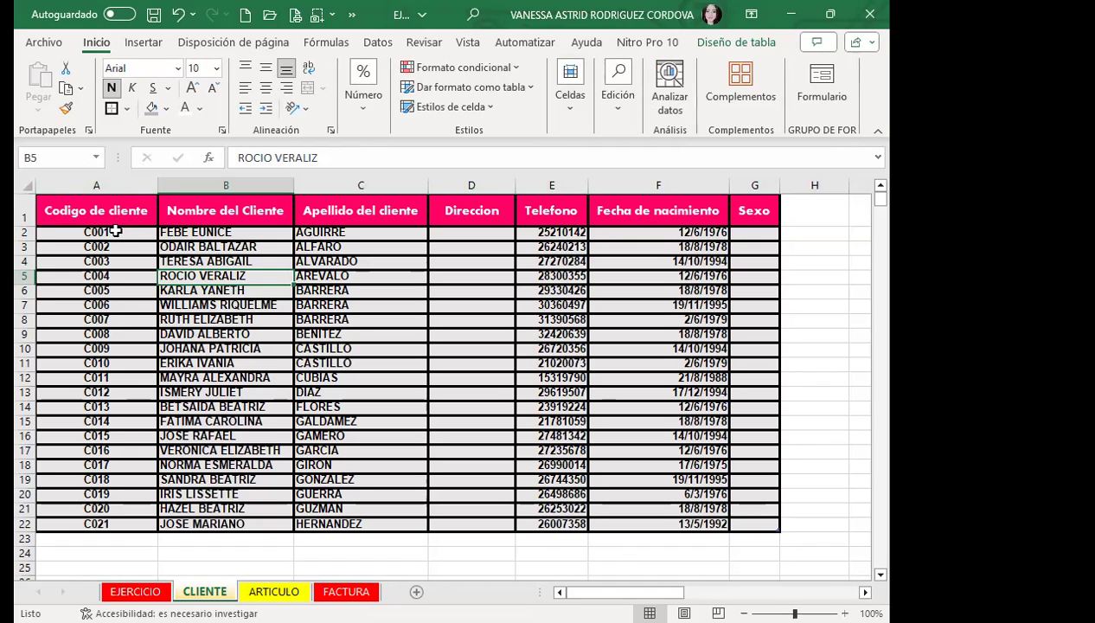
# Name the client codes C001–C021 range CODIGO_CLIENTE via the Name Box
pyautogui.moveTo(115, 231); pyautogui.dragTo(118, 305)
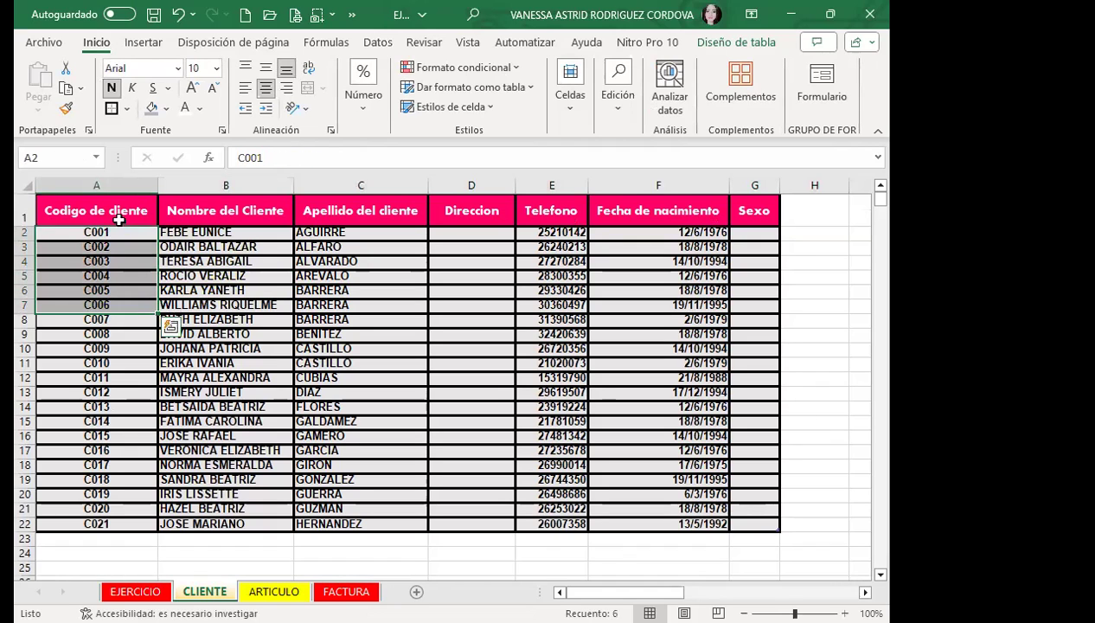
pyautogui.moveTo(118, 230)
pyautogui.mouseDown()
pyautogui.moveTo(118, 283)
pyautogui.moveTo(67, 522)
pyautogui.mouseUp()
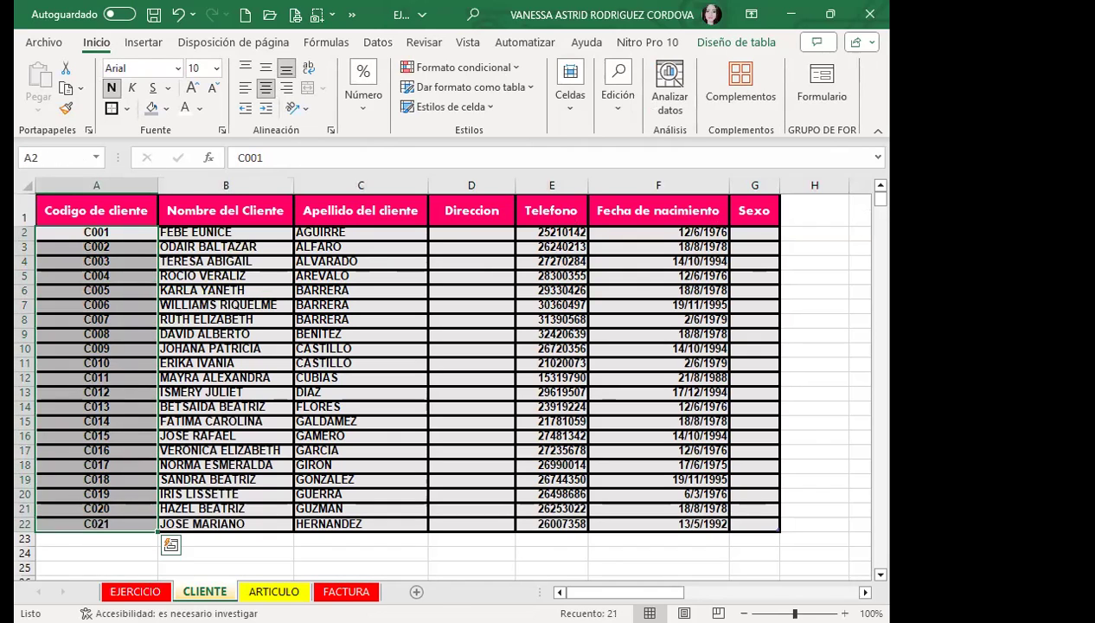
pyautogui.click(58, 156)
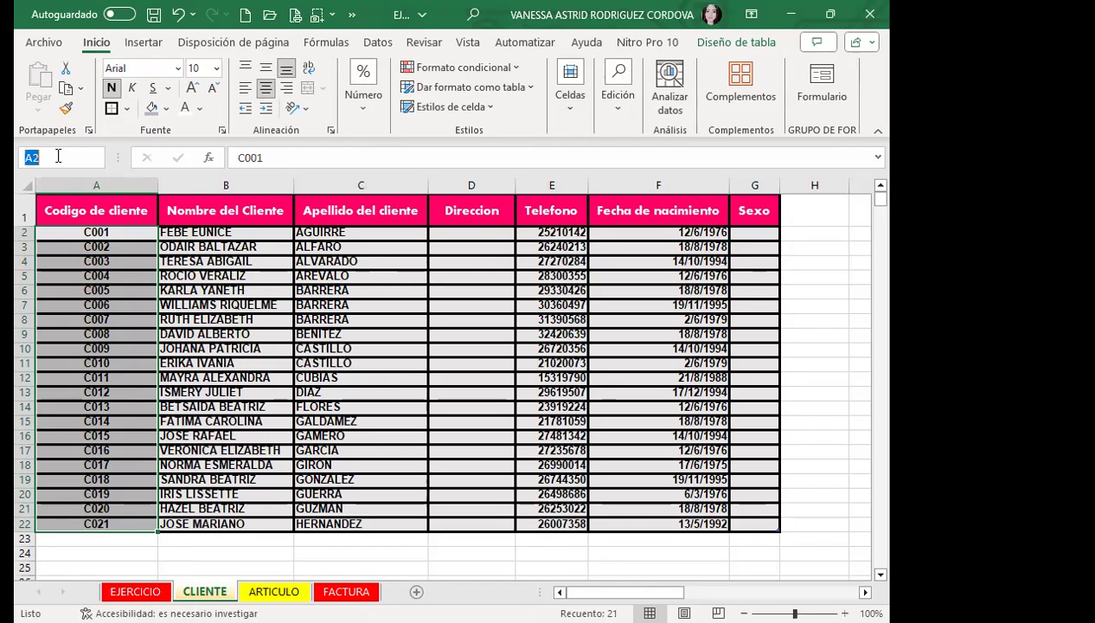
pyautogui.write('CODIGO_CLIENTE')
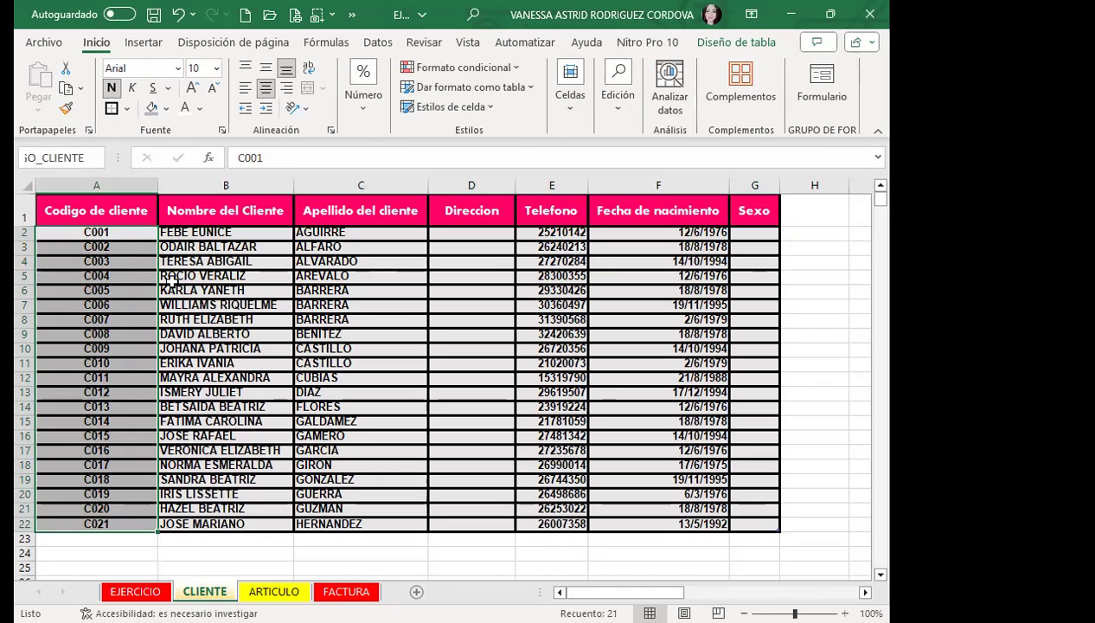
pyautogui.press('Return')
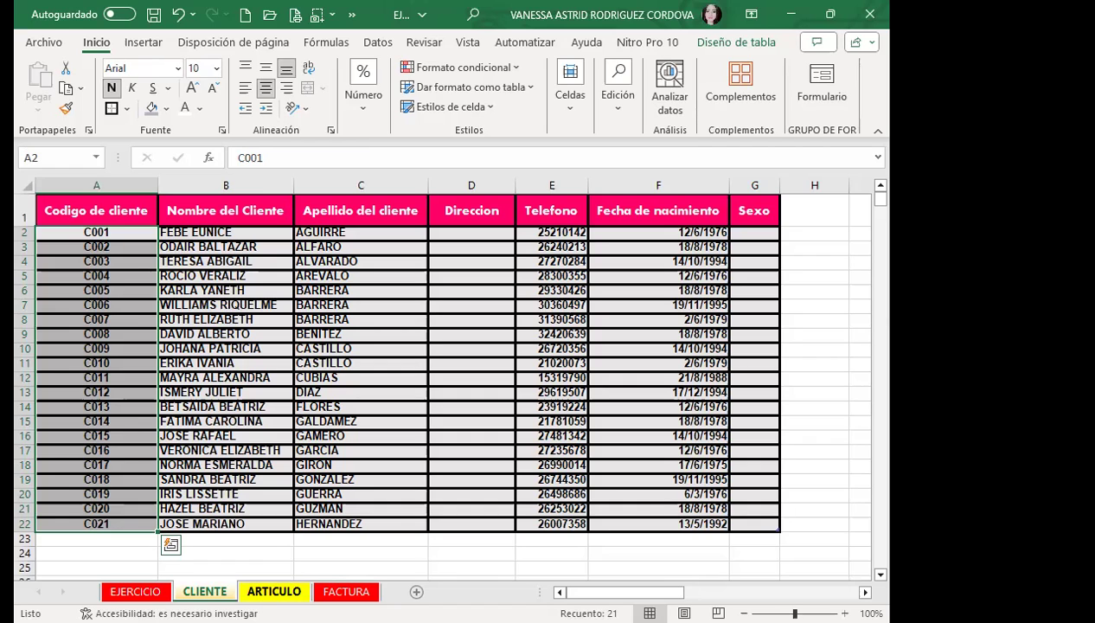
# On ARTICULO, name the article codes A2:A9 CODIGO_ARTICULO
pyautogui.click(275, 591)
pyautogui.moveTo(118, 236); pyautogui.dragTo(121, 380)
pyautogui.click(58, 157)
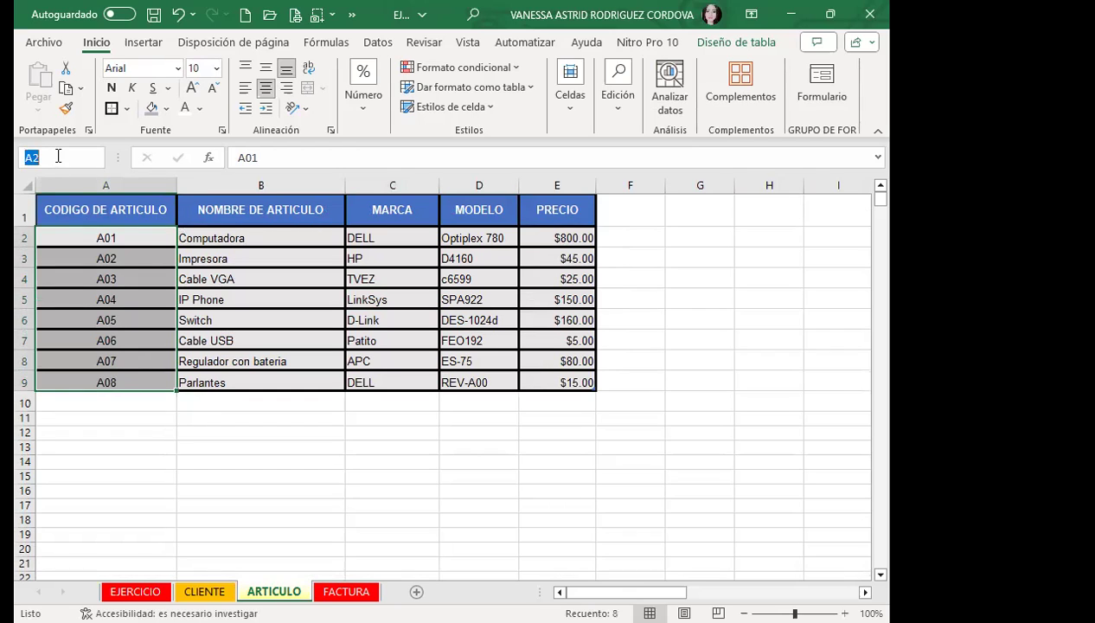
pyautogui.write('CODIGO')
pyautogui.write('_')
pyautogui.write('ARTICULO')
pyautogui.press('Return')
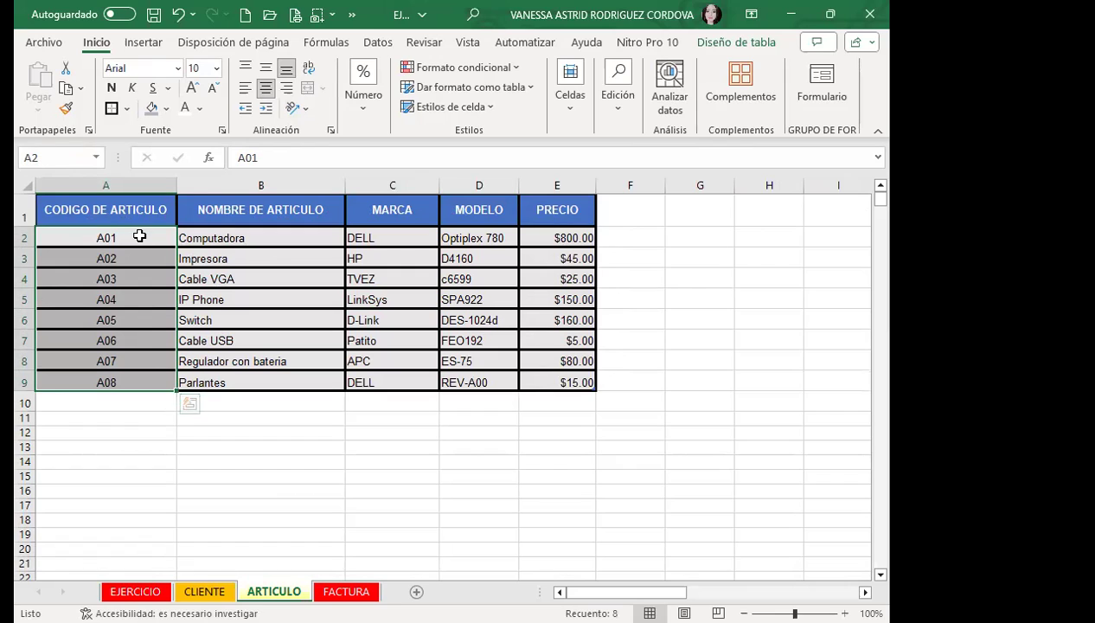
pyautogui.click(300, 449)
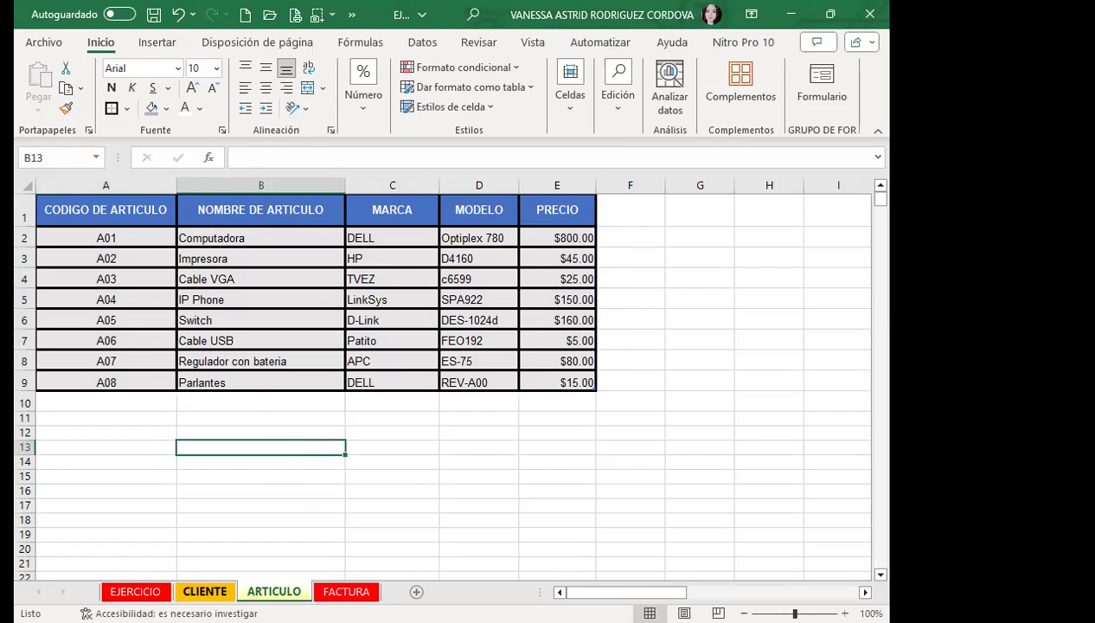
# On CLIENTE, name the whole client table A1:G22 CLIENTE
pyautogui.click(184, 590)
pyautogui.moveTo(93, 212); pyautogui.dragTo(767, 492)
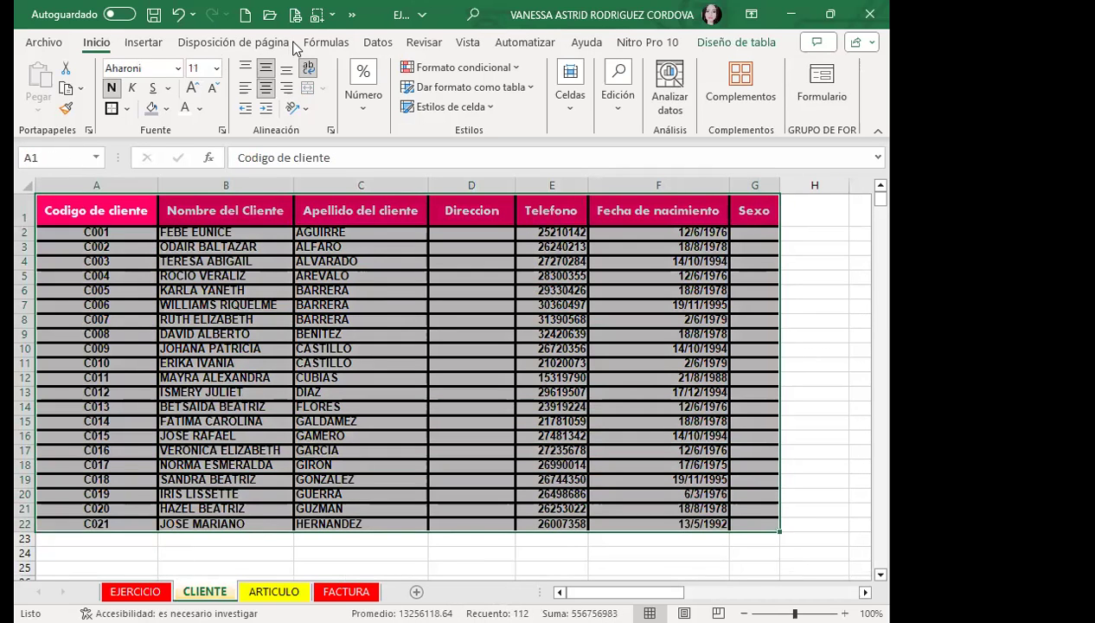
pyautogui.click(63, 158)
pyautogui.write('CLIENTE')
pyautogui.press('Return')
# On ARTICULO, name the whole article table A1:E9 ARTICULO
pyautogui.click(271, 590)
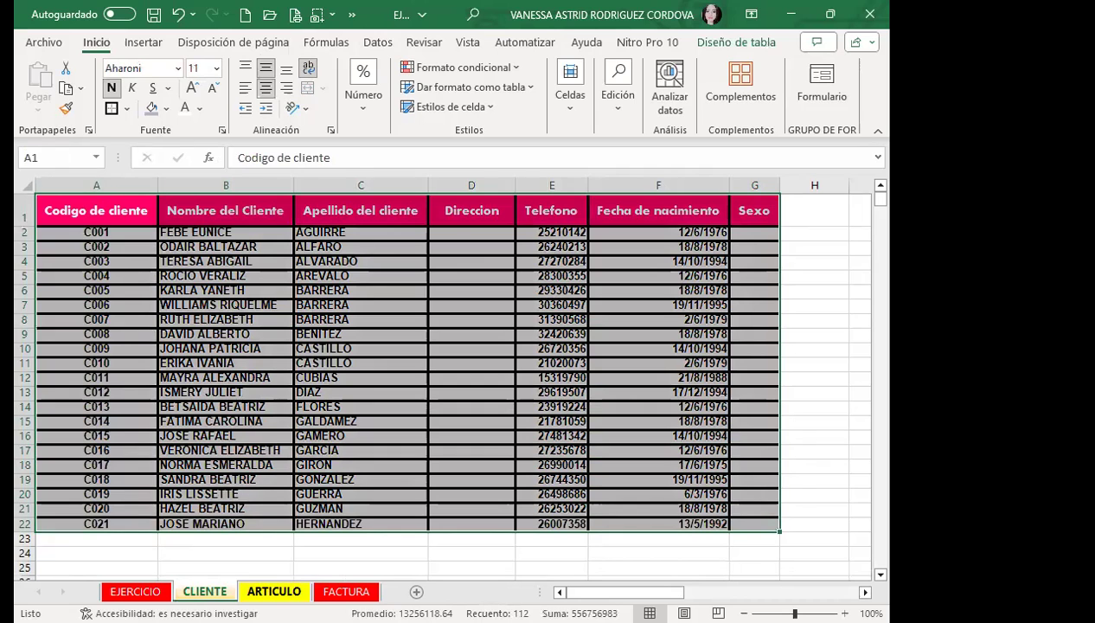
pyautogui.moveTo(93, 212); pyautogui.dragTo(532, 374)
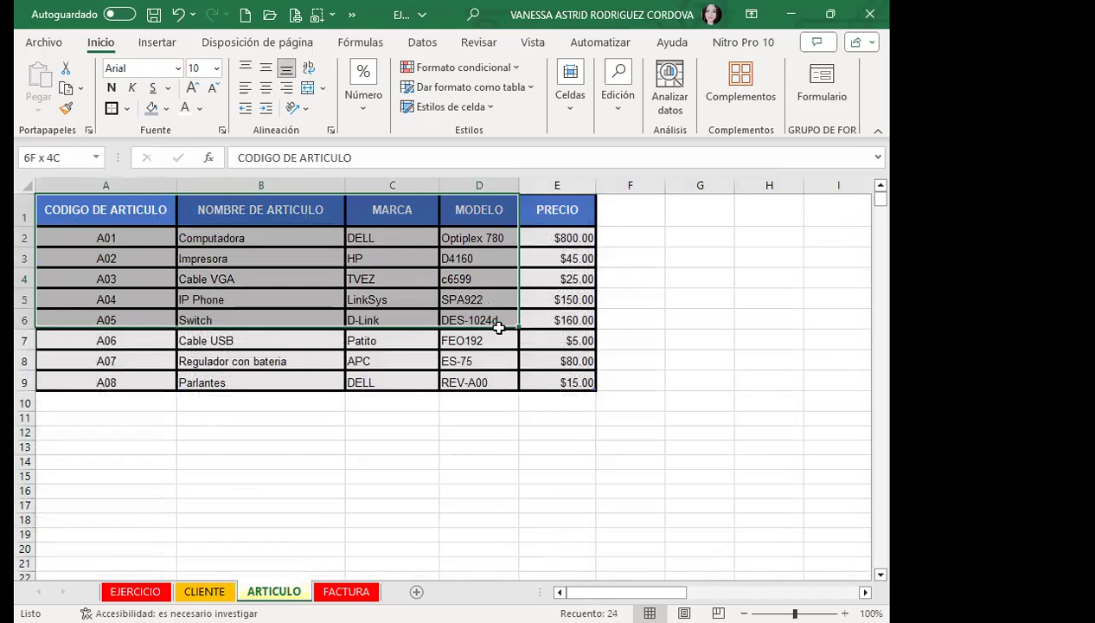
pyautogui.click(54, 162)
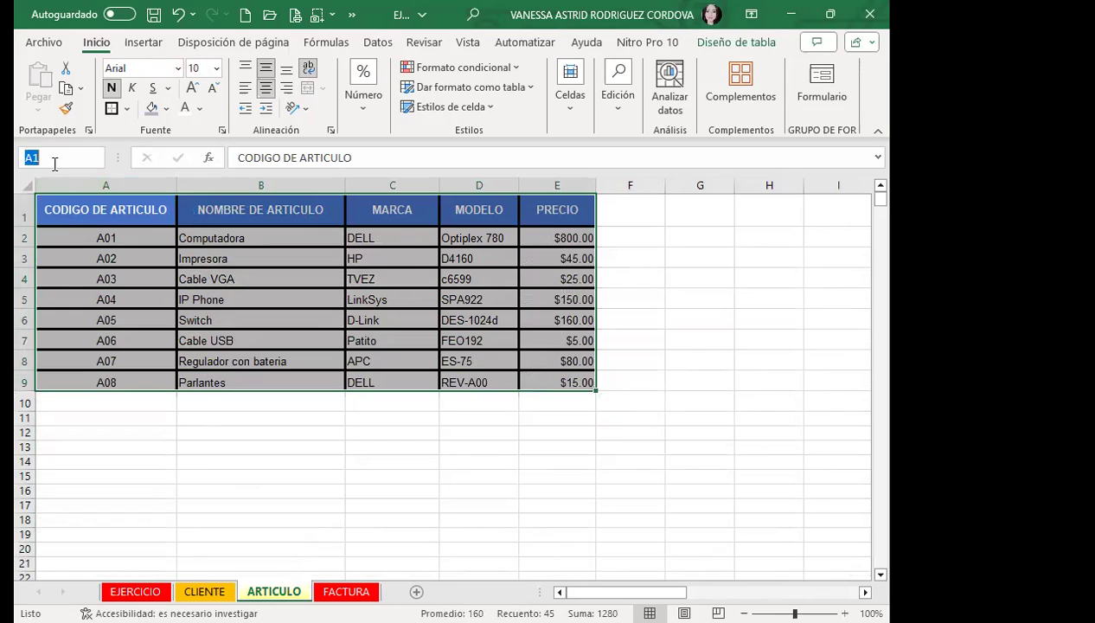
pyautogui.write('ARTICULO')
pyautogui.press('Return')
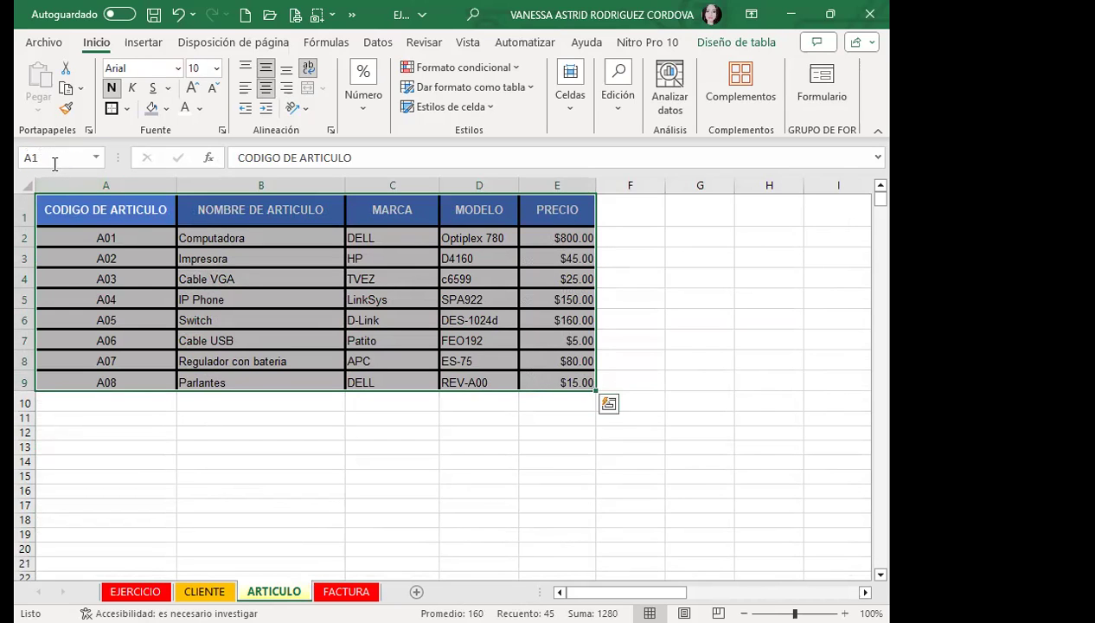
pyautogui.click(313, 335)
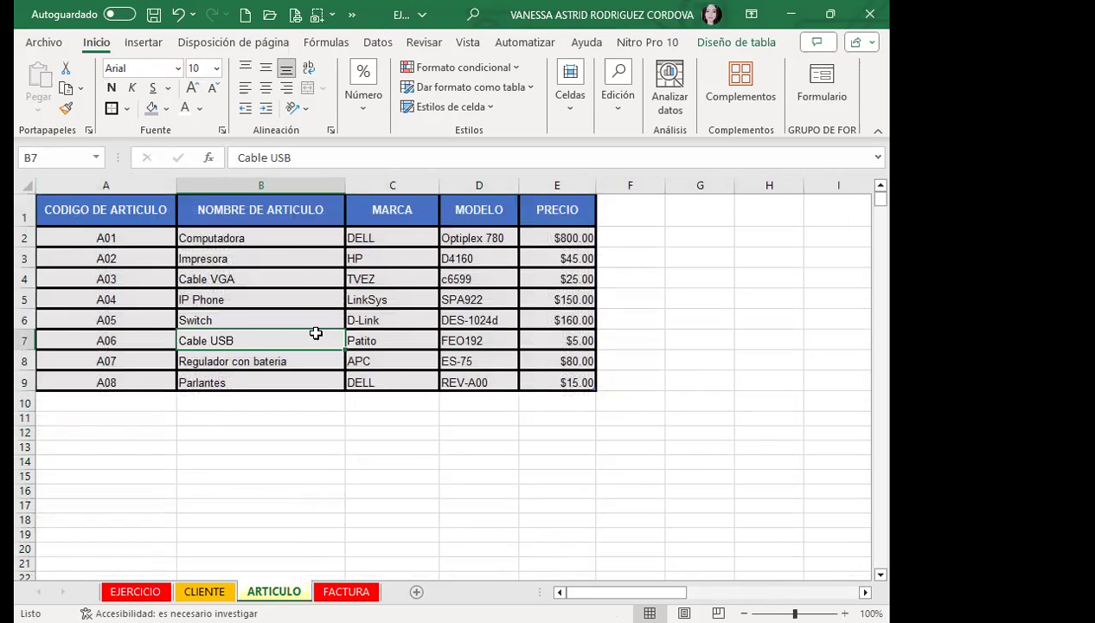
# Review the workbook's defined names in the Name Manager
pyautogui.click(338, 45)
pyautogui.click(351, 110)
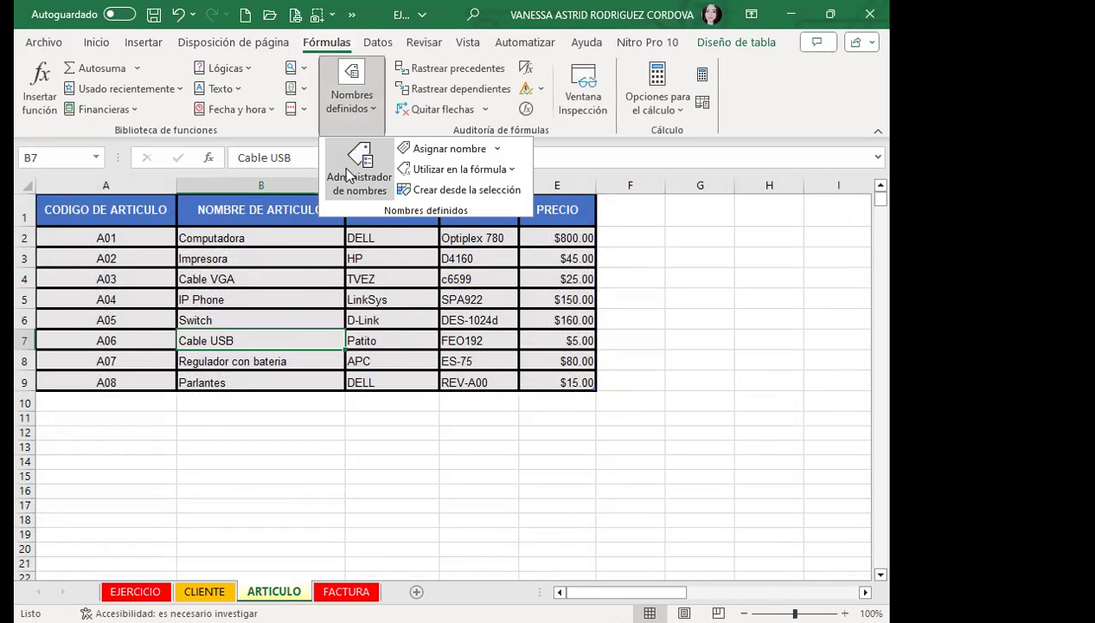
pyautogui.click(350, 173)
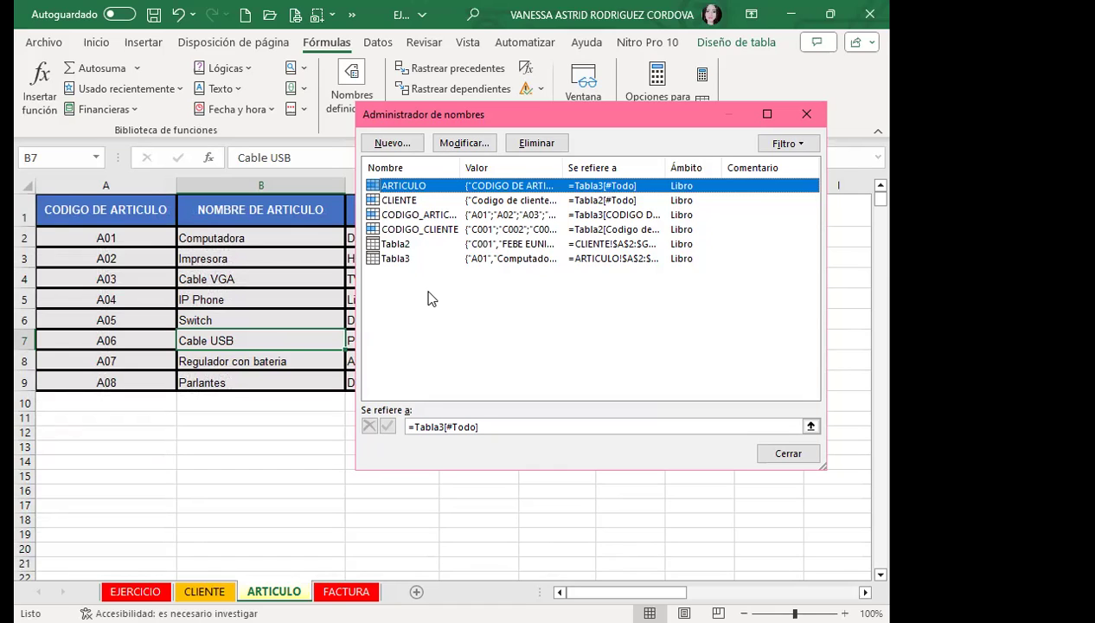
pyautogui.click(807, 115)
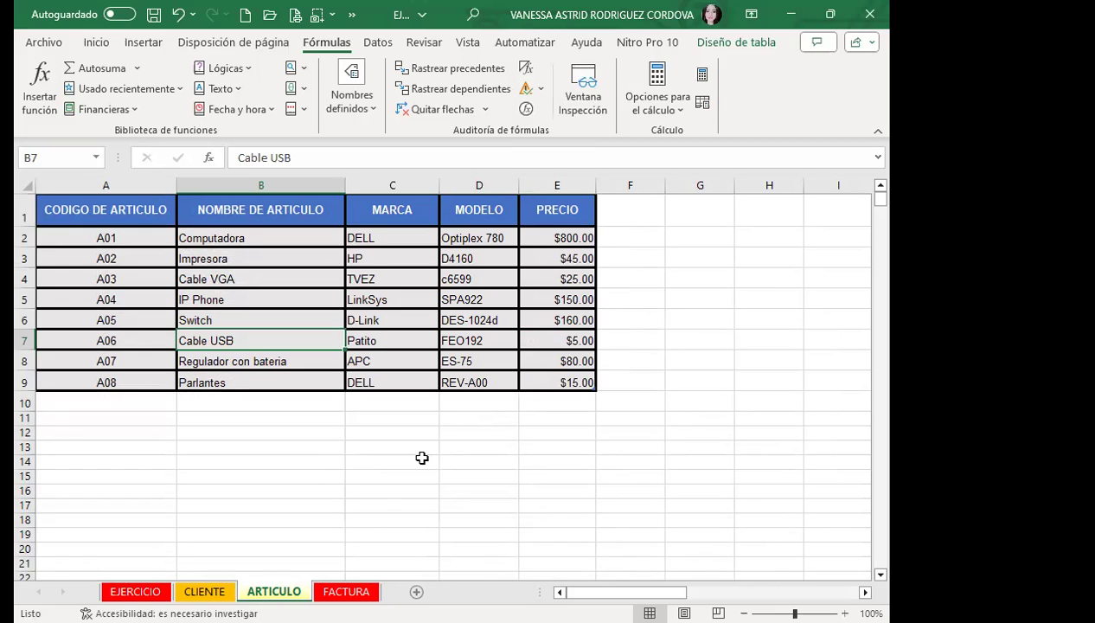
# Move through the sheets to FACTURA and select client code cell C12
pyautogui.click(376, 418)
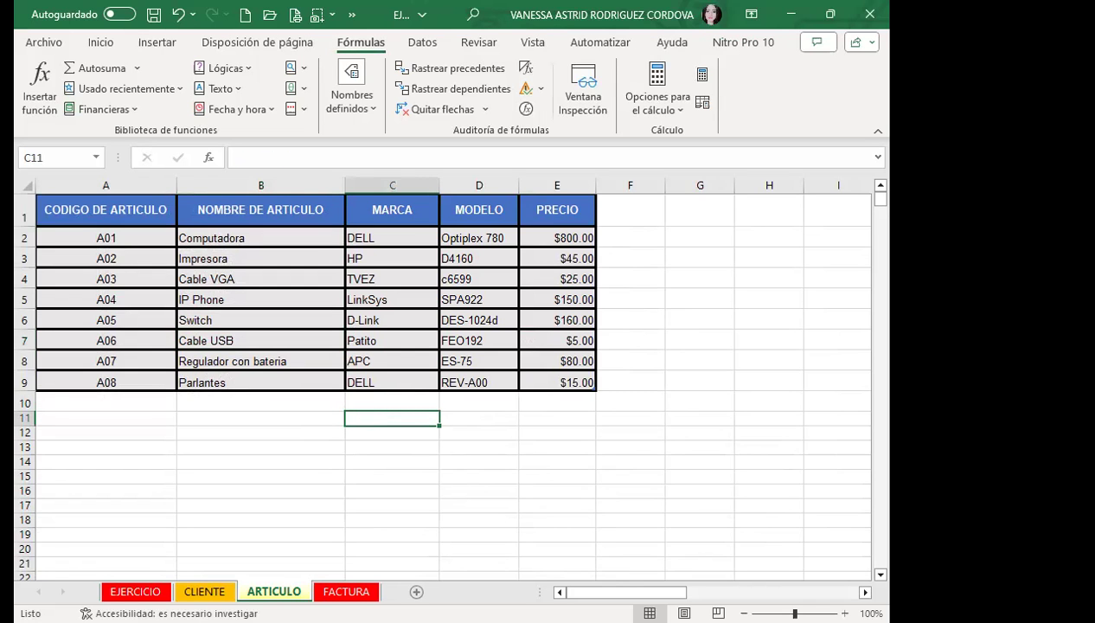
pyautogui.click(205, 591)
pyautogui.click(276, 592)
pyautogui.click(321, 359)
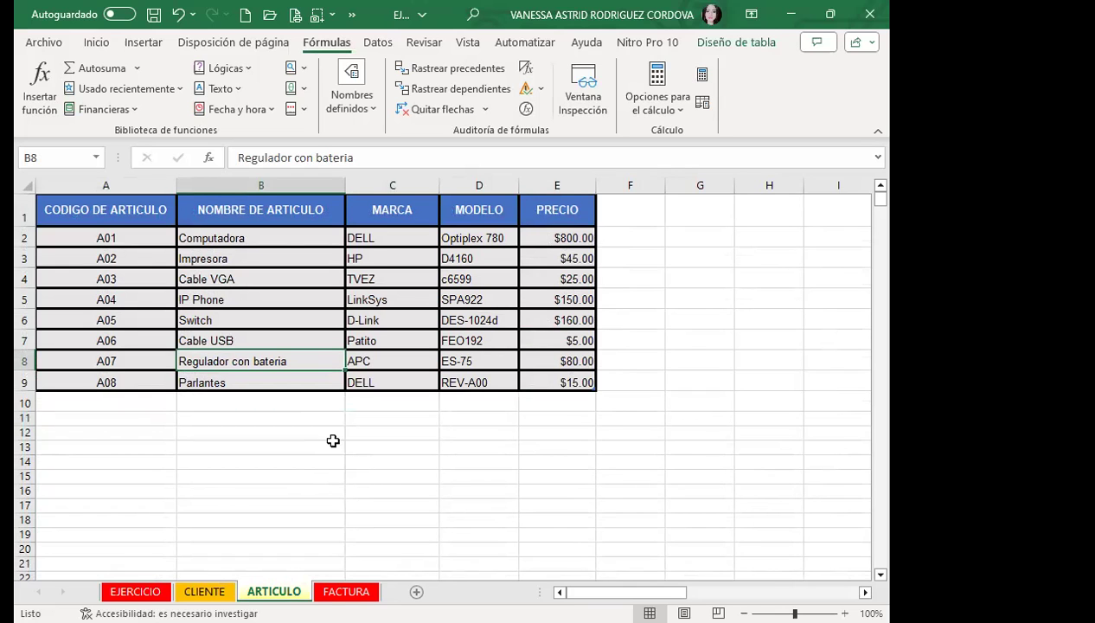
pyautogui.hotkey('ctrl', 'pagedown')
pyautogui.click(180, 391)
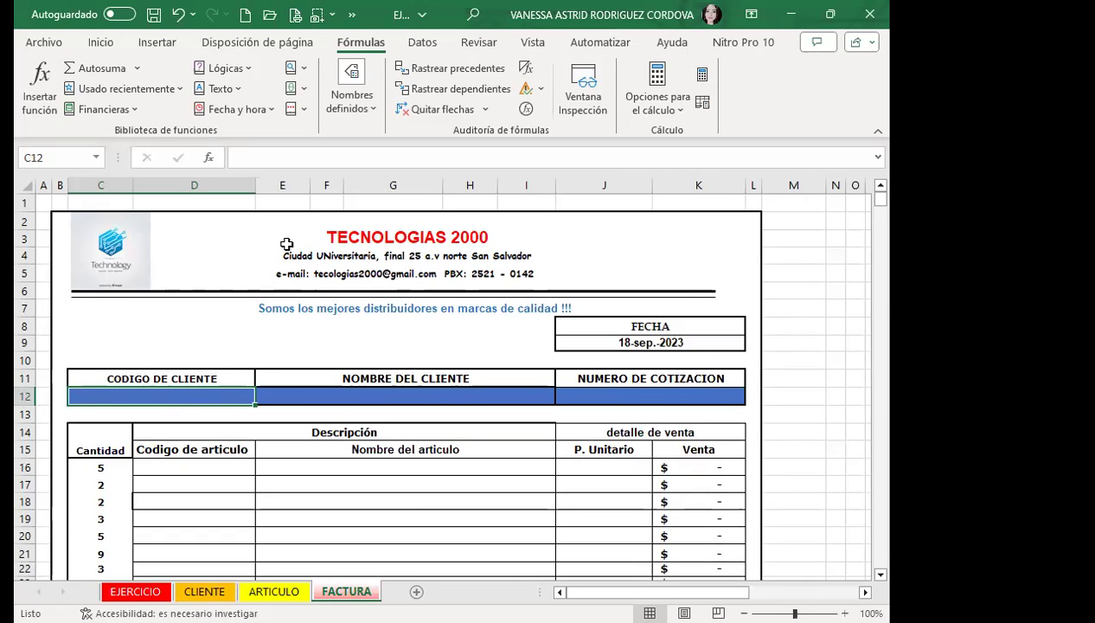
# Check the defined names list again from the FACTURA sheet
pyautogui.click(359, 97)
pyautogui.click(361, 168)
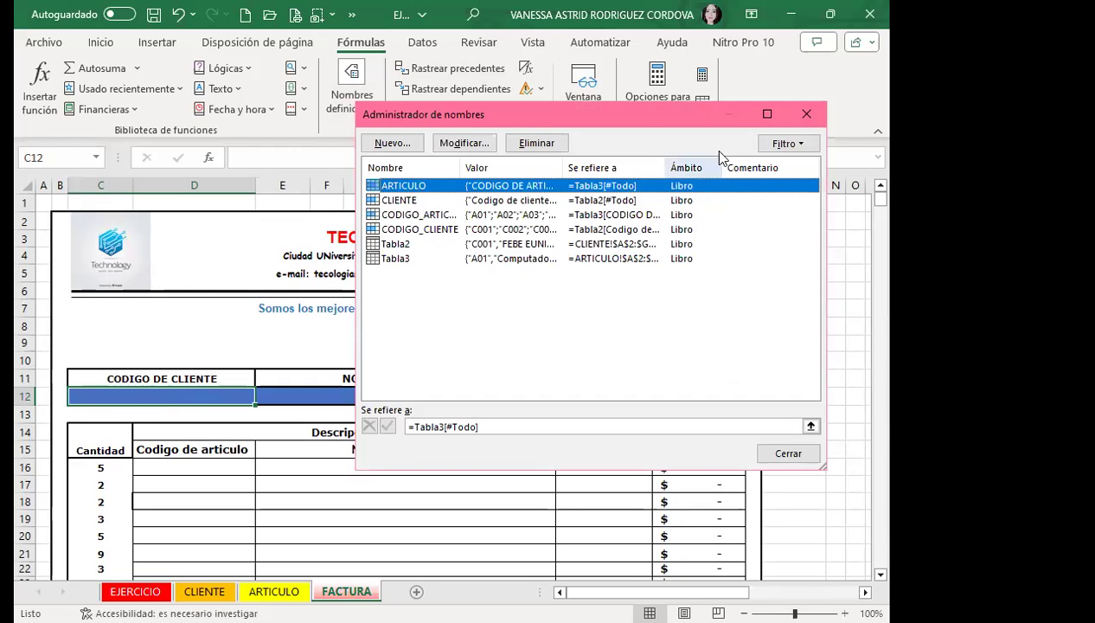
pyautogui.click(806, 113)
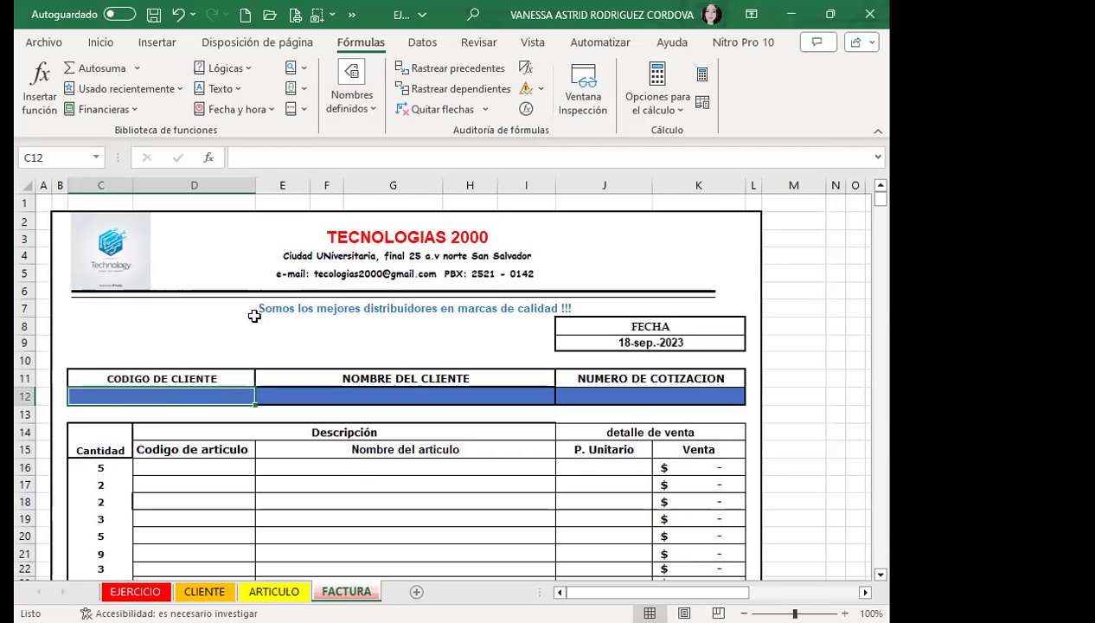
pyautogui.click(422, 43)
# Add list validation to C12 with source =CODIGO_CLIENTE
pyautogui.click(646, 106)
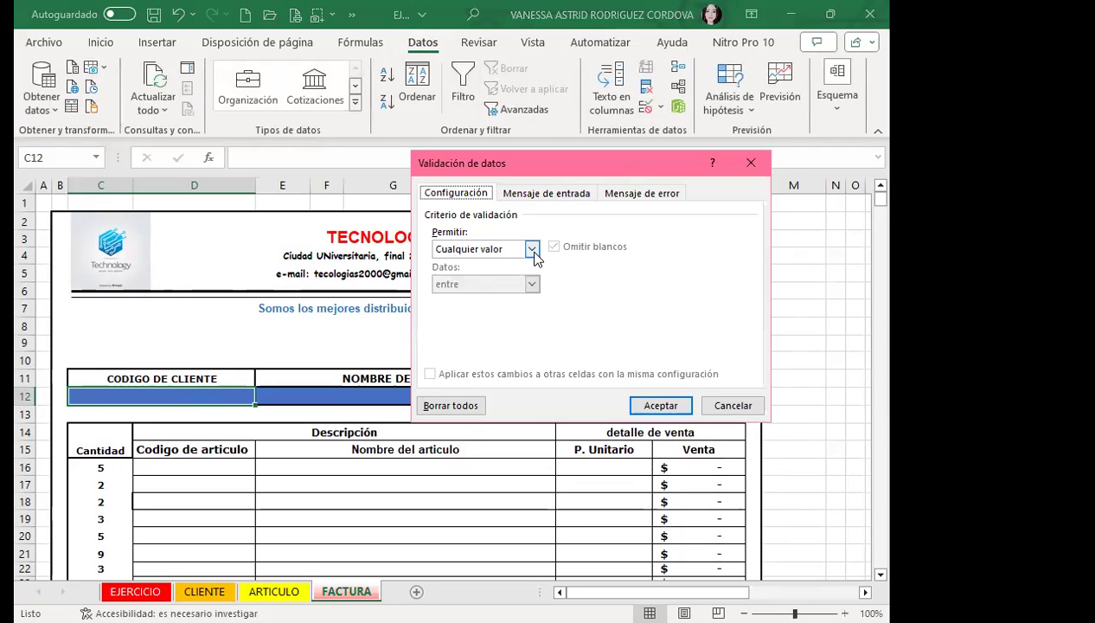
pyautogui.click(531, 249)
pyautogui.click(462, 299)
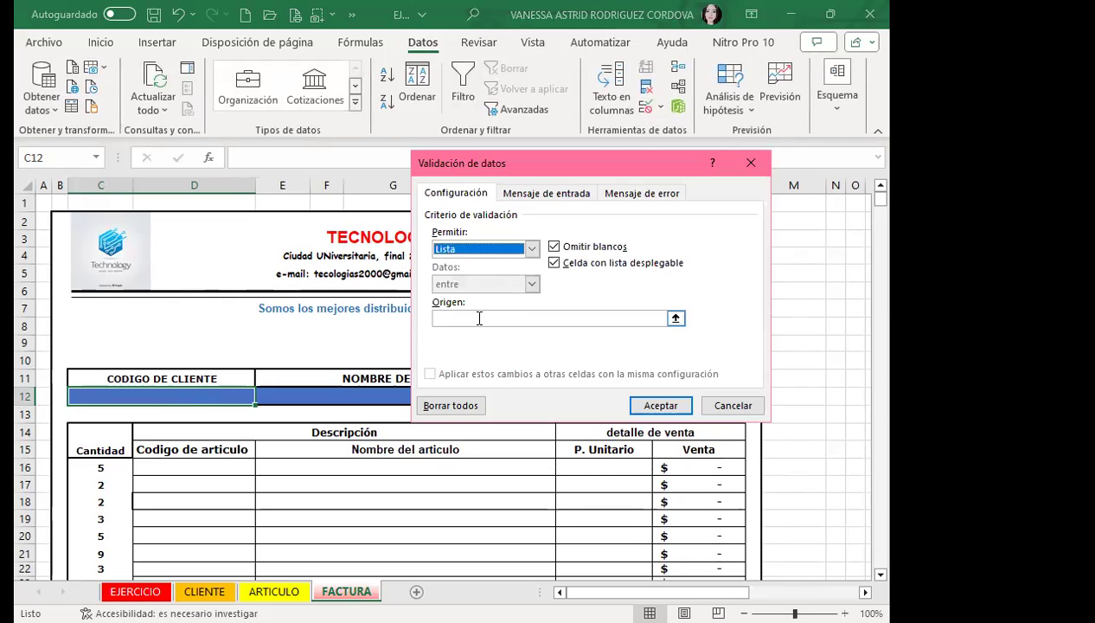
pyautogui.click(448, 317)
pyautogui.write('=')
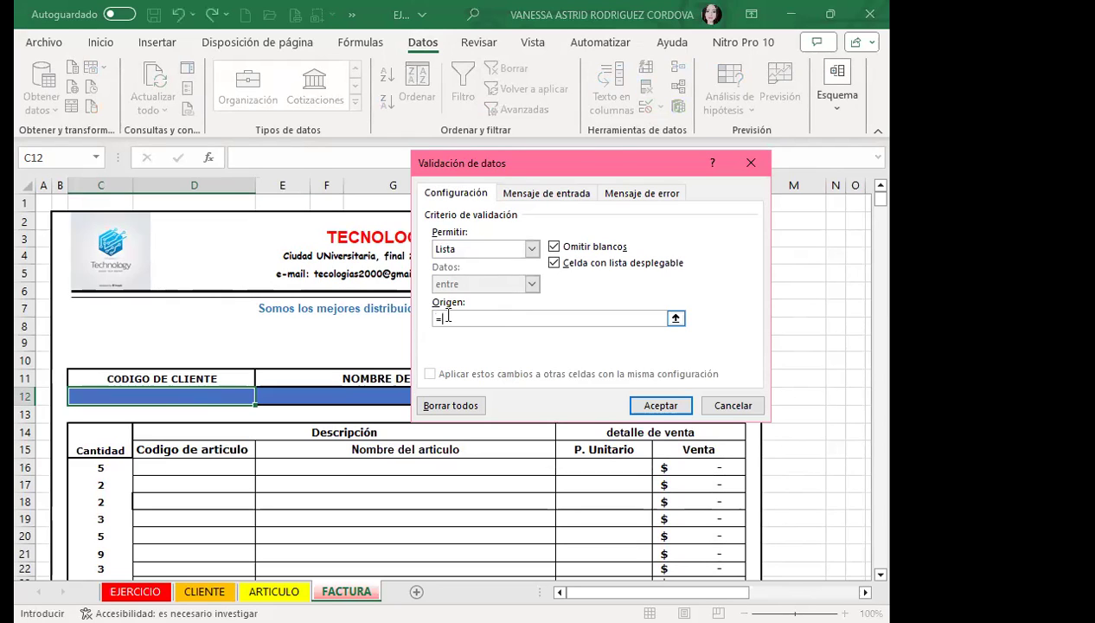
pyautogui.write('CODIGO')
pyautogui.write('_')
pyautogui.write('CLIENTE')
pyautogui.click(659, 404)
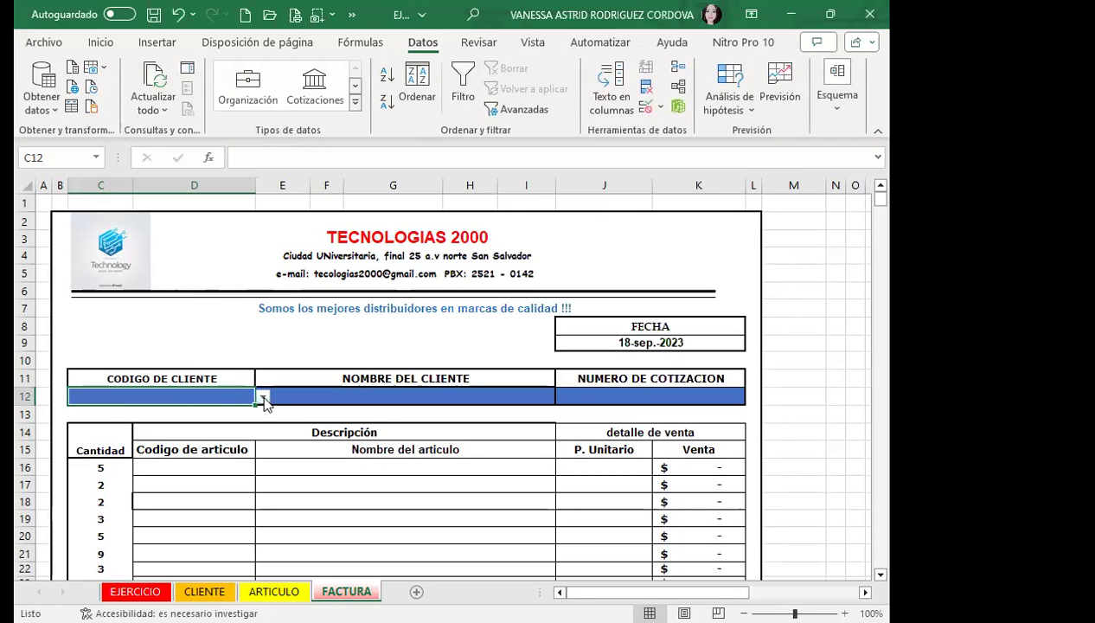
# Test the C12 drop-down by choosing C001, then C008, then C001 again
pyautogui.click(262, 397)
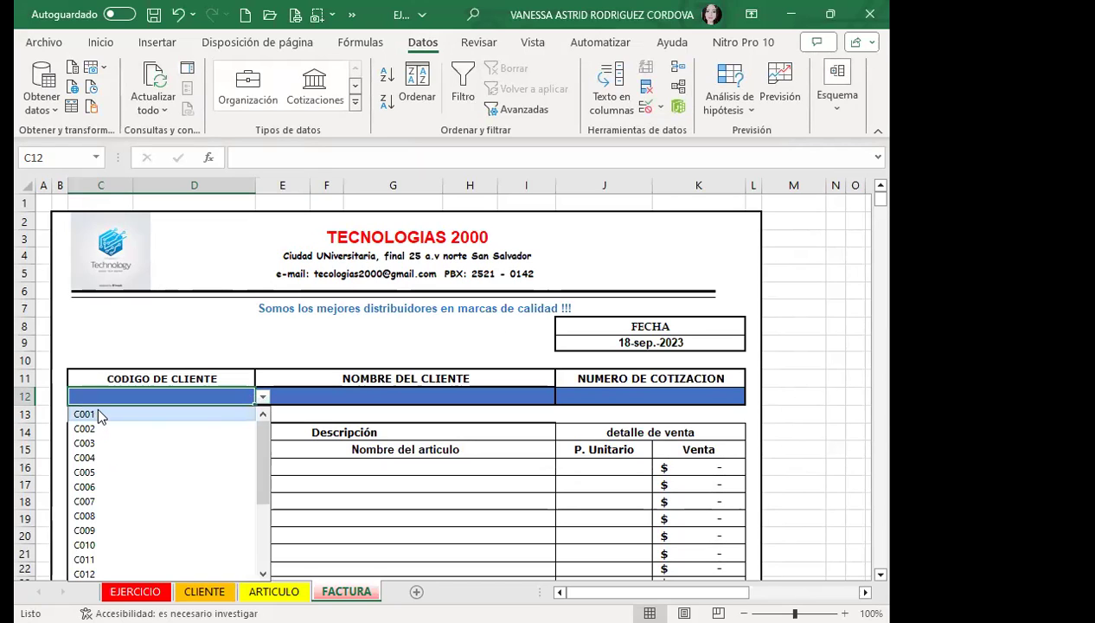
pyautogui.click(97, 413)
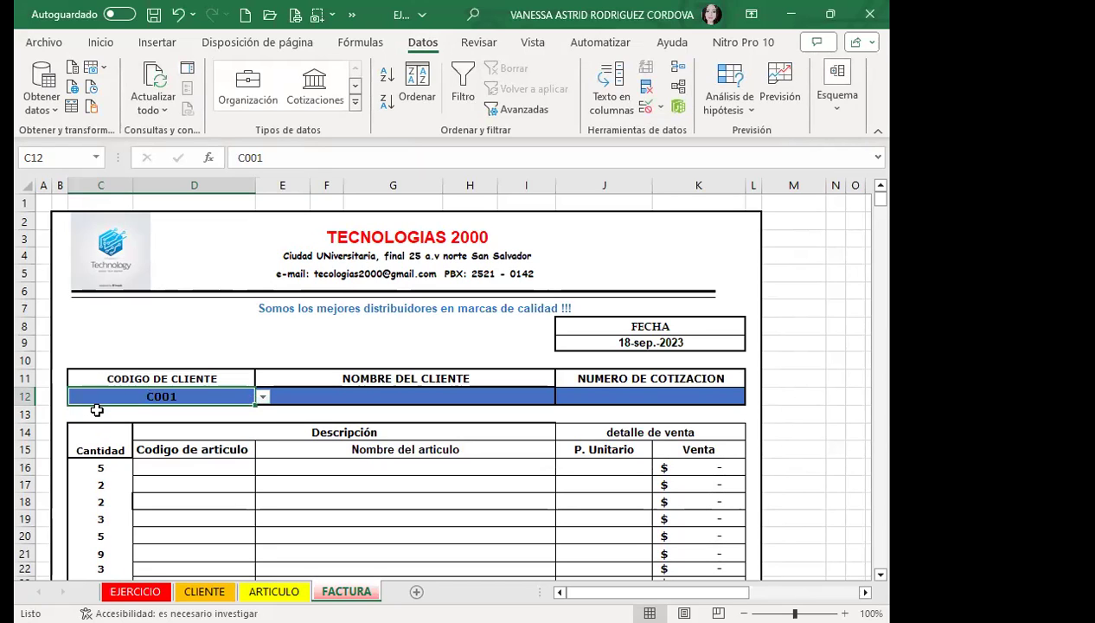
pyautogui.click(261, 400)
pyautogui.click(226, 401)
pyautogui.click(262, 396)
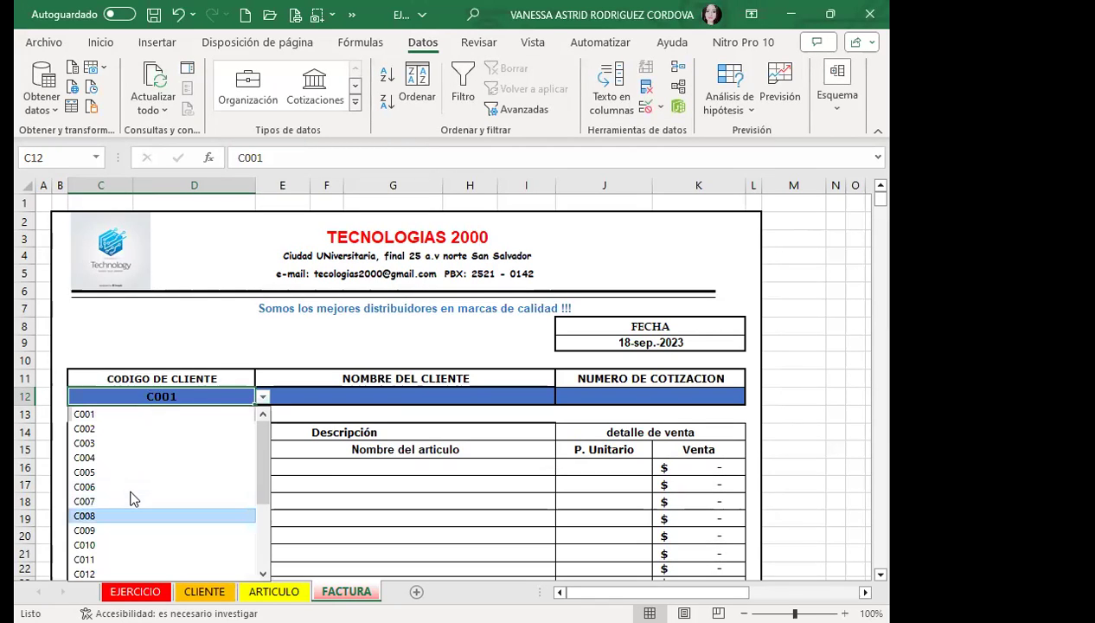
pyautogui.click(130, 516)
pyautogui.click(264, 396)
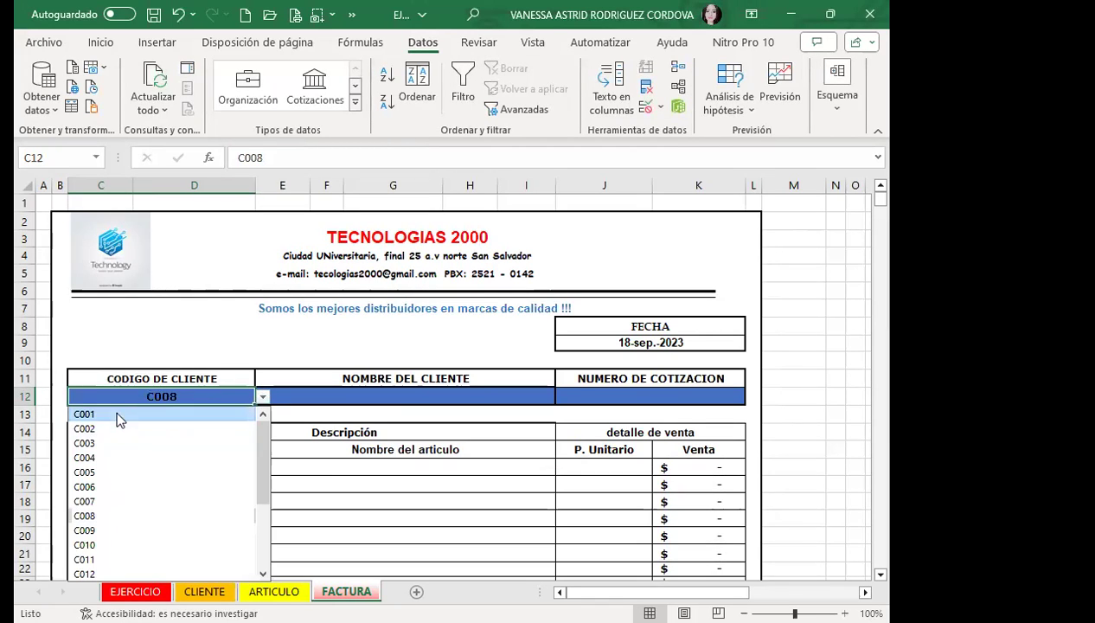
pyautogui.click(118, 416)
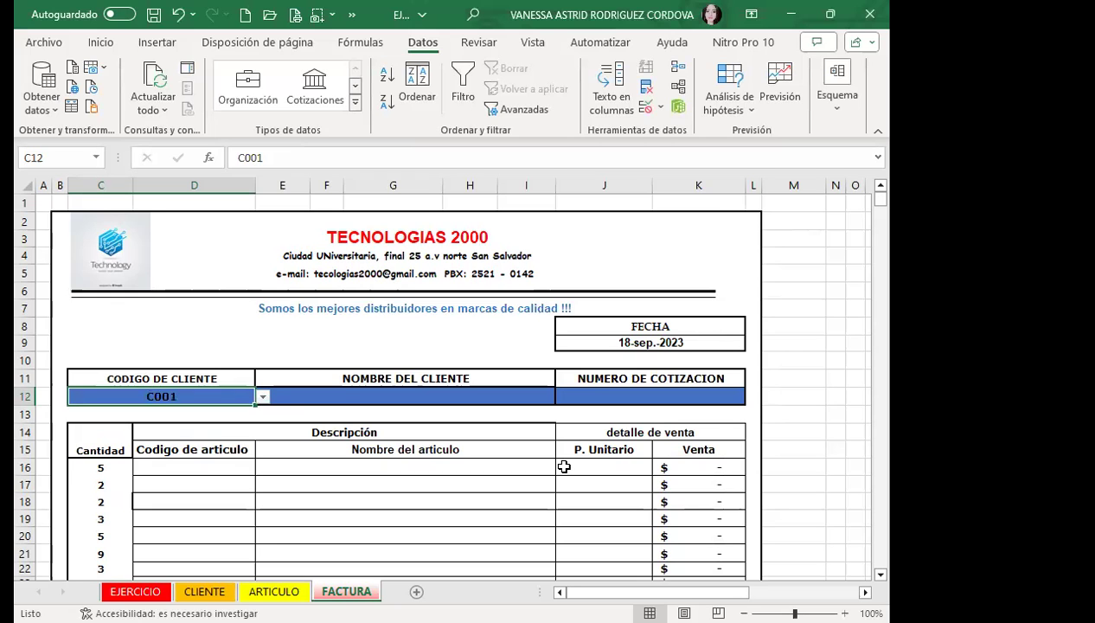
pyautogui.scroll(-3, 190, 372)
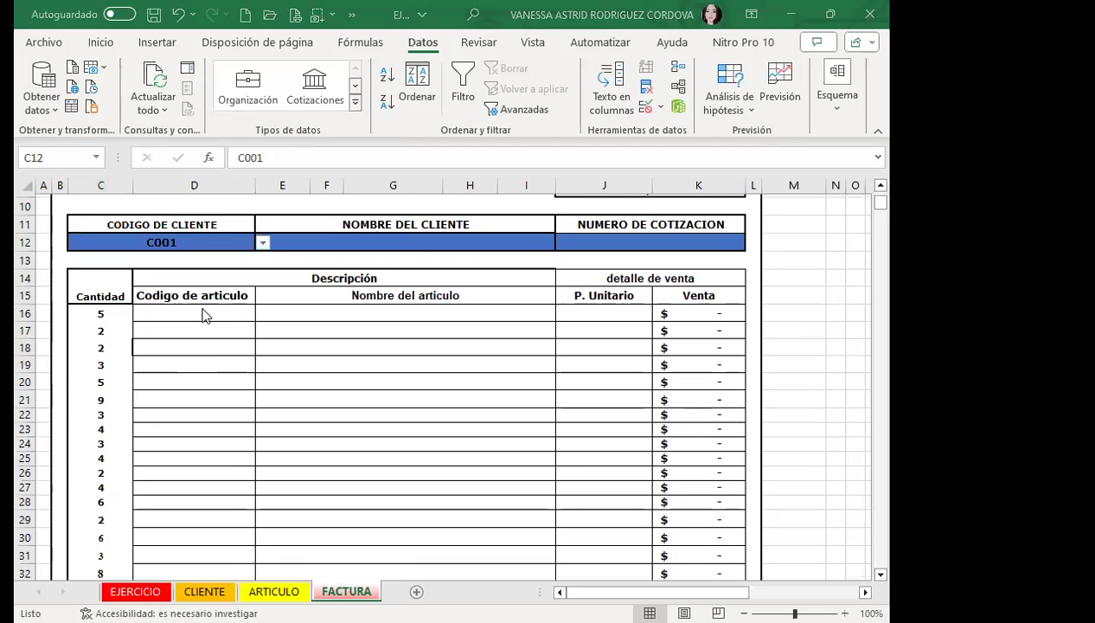
pyautogui.moveTo(199, 313)
pyautogui.mouseDown()
pyautogui.moveTo(195, 528)
pyautogui.moveTo(200, 513)
pyautogui.mouseUp()
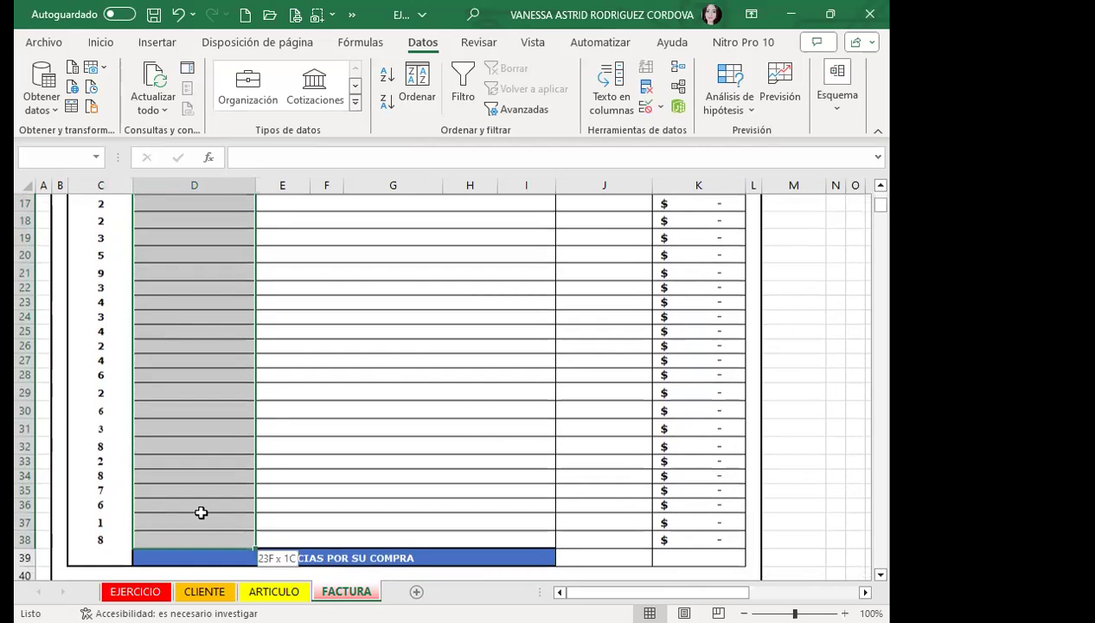
pyautogui.scroll(5, 200, 513)
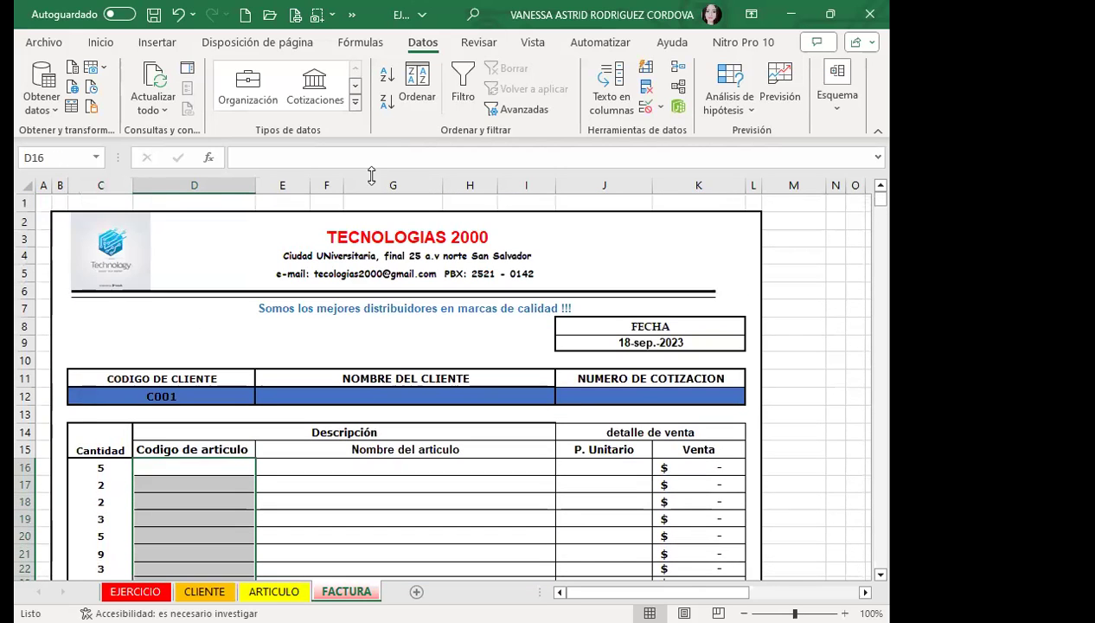
# Add list validation with source =CODIGO_ARTICULO to the article code cells from D16 down
pyautogui.click(644, 112)
pyautogui.click(532, 249)
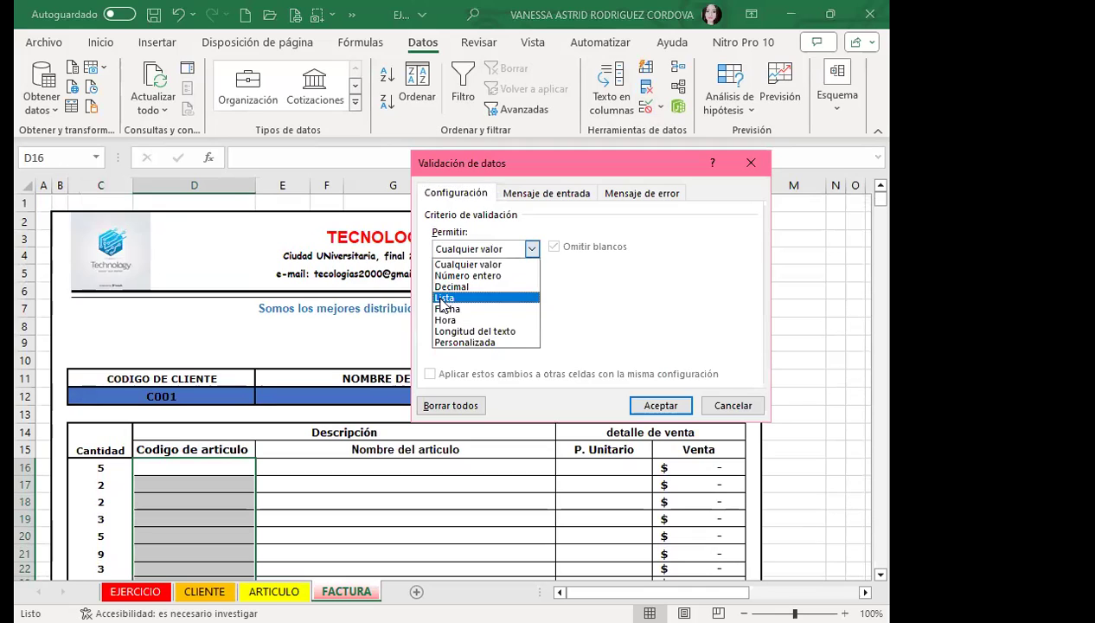
pyautogui.click(448, 293)
pyautogui.write('=CODIGO_ARTICULO')
pyautogui.click(662, 407)
# Test the A01–A08 article code drop-downs in D16, D18 and D19
pyautogui.click(216, 473)
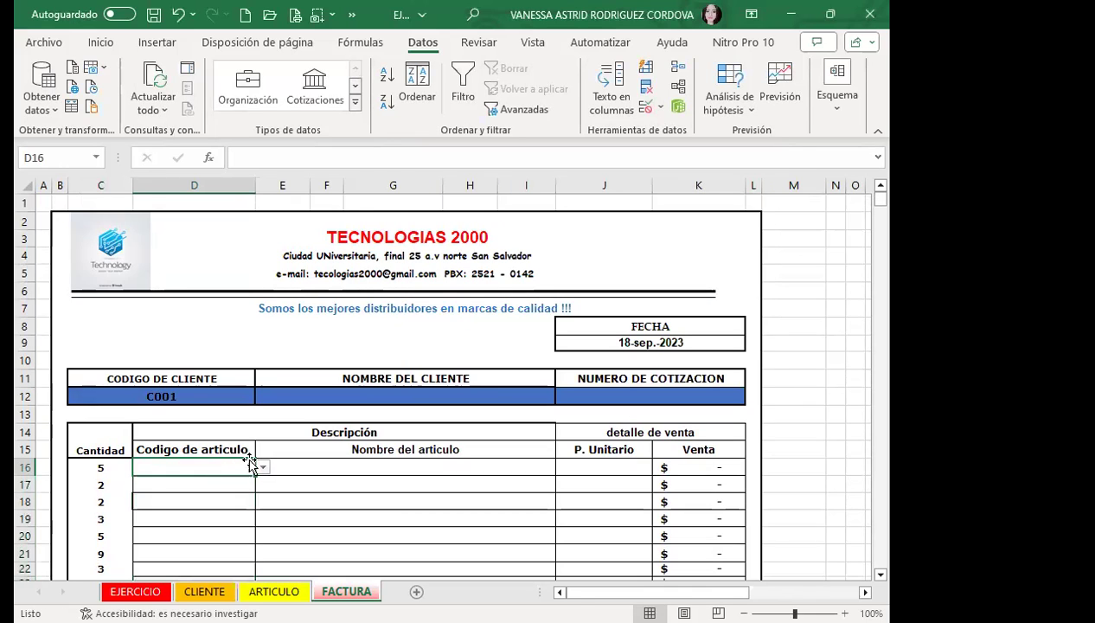
pyautogui.click(263, 469)
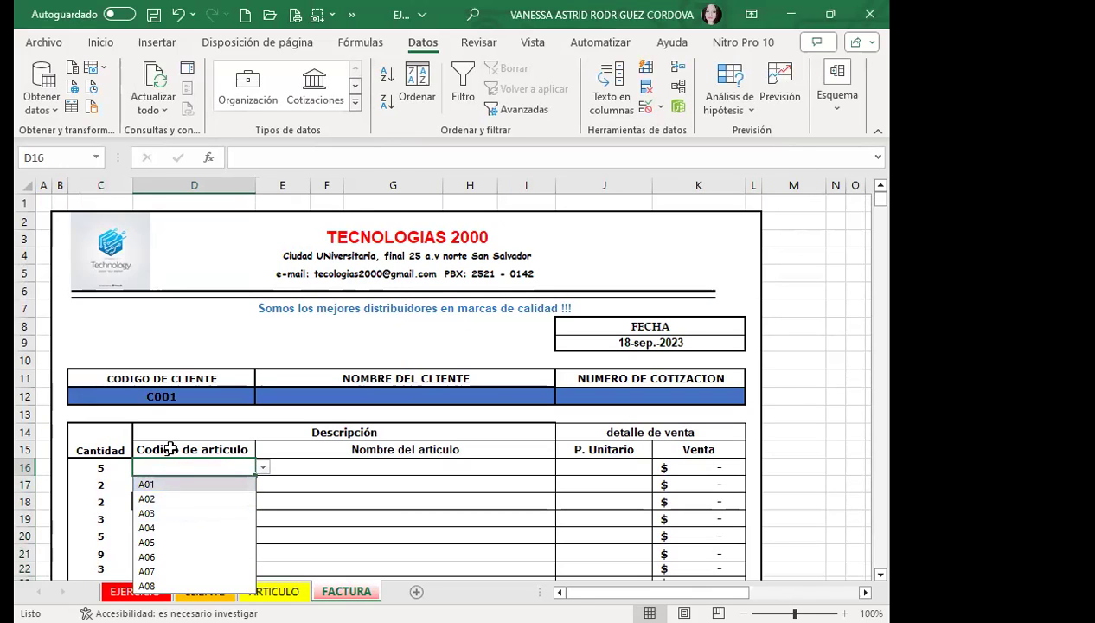
pyautogui.click(199, 460)
pyautogui.click(196, 503)
pyautogui.click(263, 504)
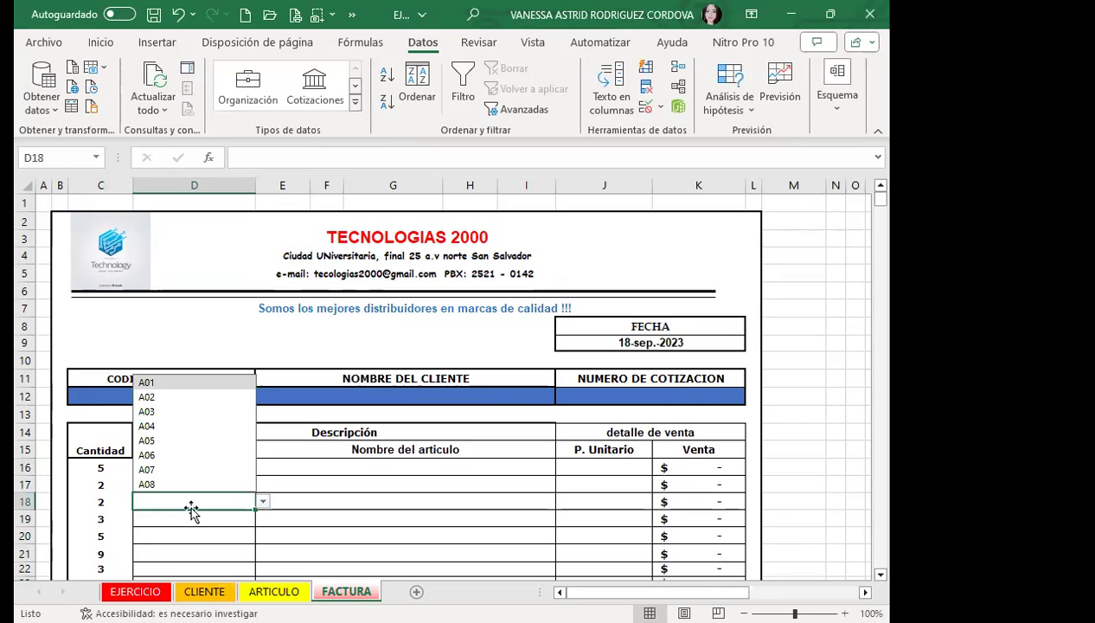
pyautogui.click(187, 523)
pyautogui.click(262, 519)
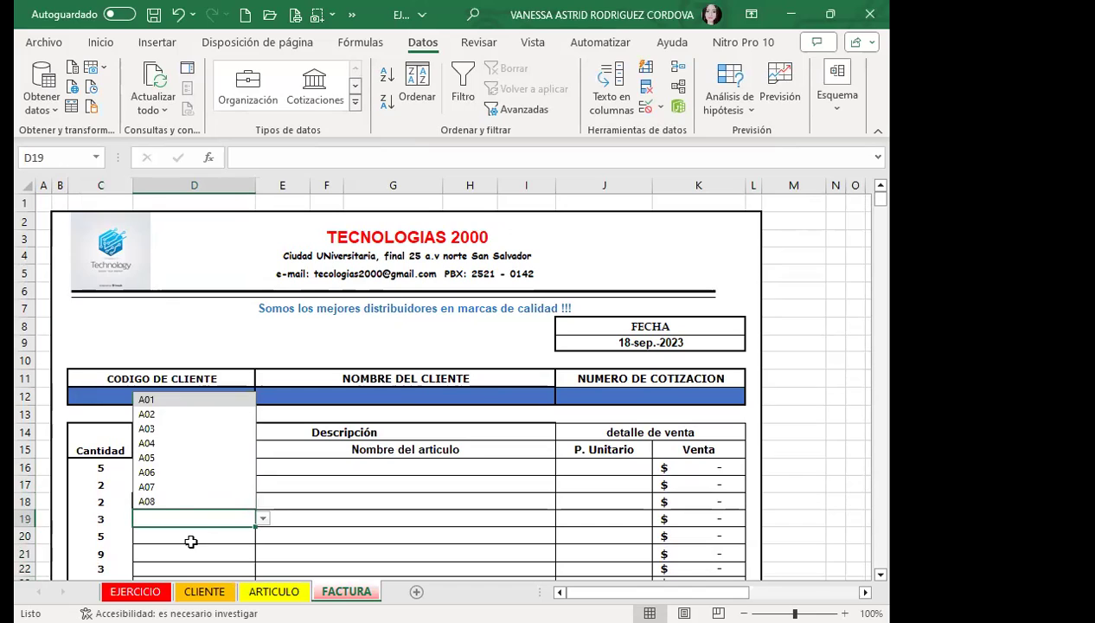
pyautogui.click(191, 540)
pyautogui.click(224, 466)
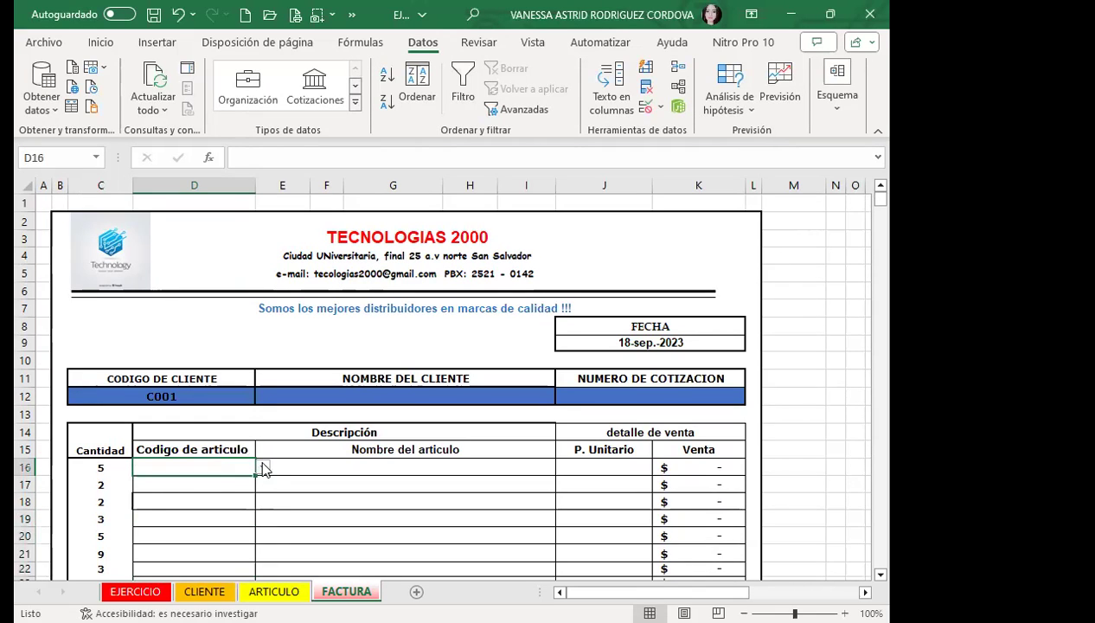
pyautogui.click(262, 467)
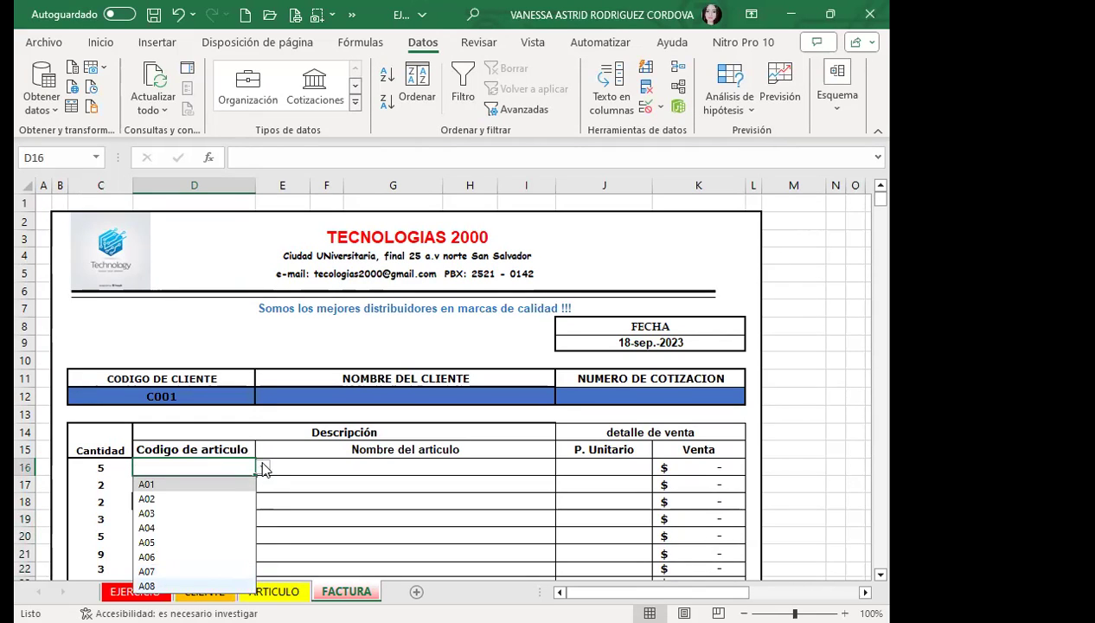
# Open the C12 client code drop-down and scroll through its codes
pyautogui.click(187, 396)
pyautogui.click(264, 398)
pyautogui.scroll(-3, 125, 550)
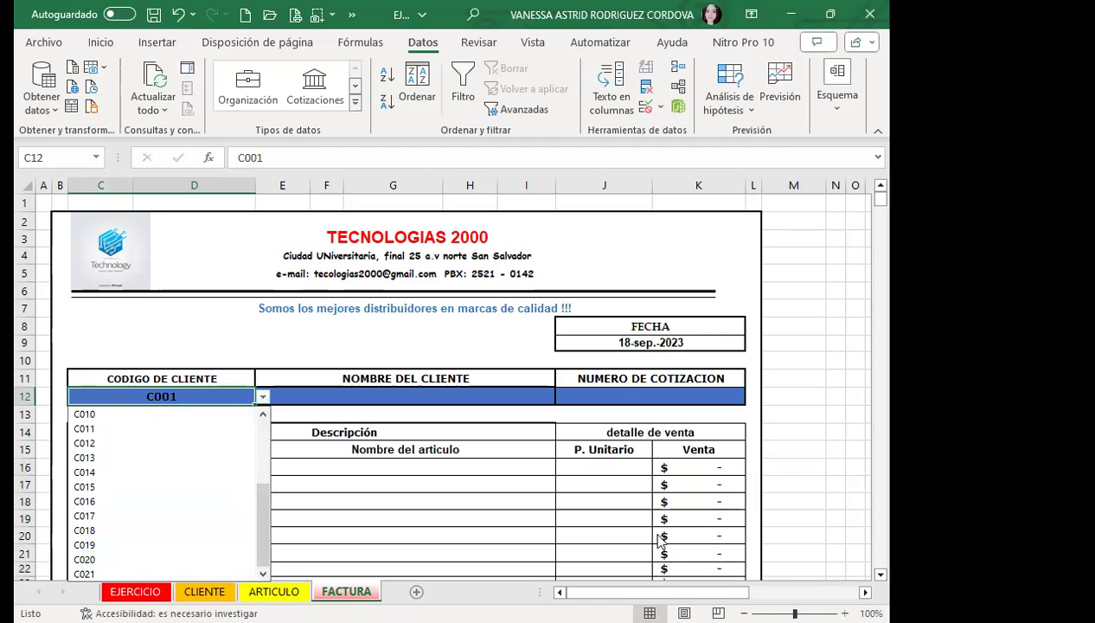
# Review the client table and article codes A02 to A08, then return to FACTURA
pyautogui.hotkey('ctrl', 'pageup')
pyautogui.hotkey('ctrl', 'pageup')
pyautogui.click(60, 525)
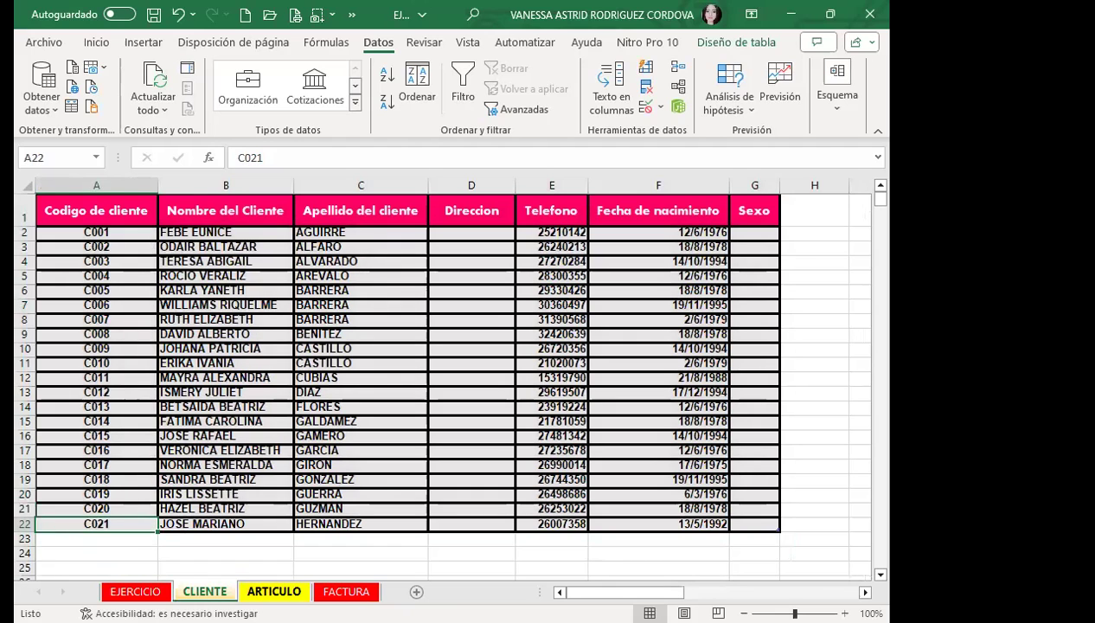
pyautogui.click(258, 590)
pyautogui.click(125, 257)
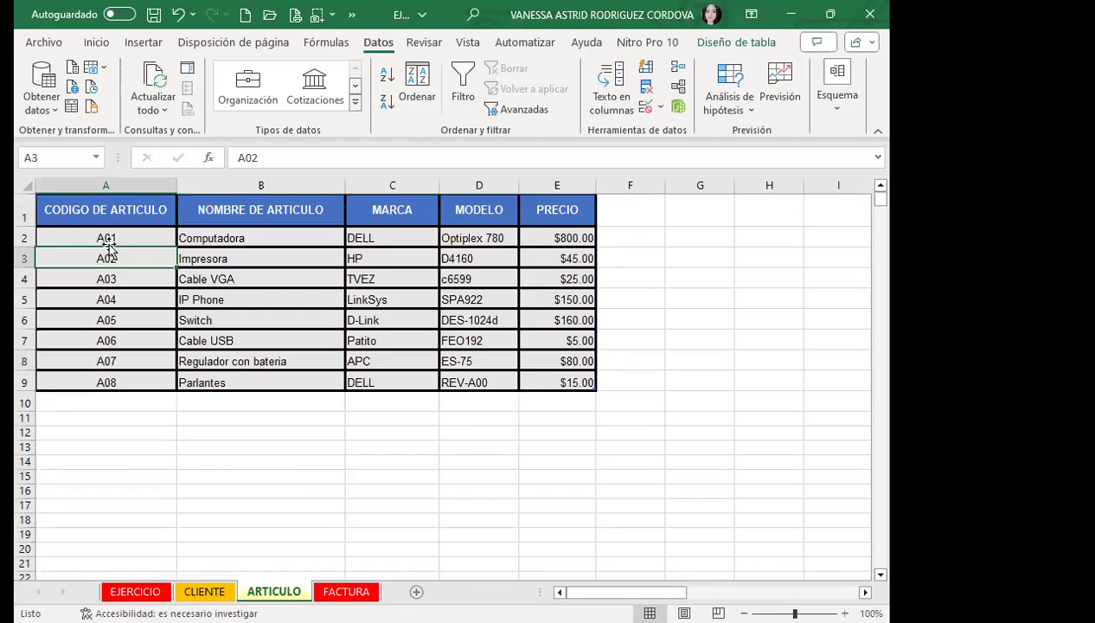
pyautogui.click(49, 383)
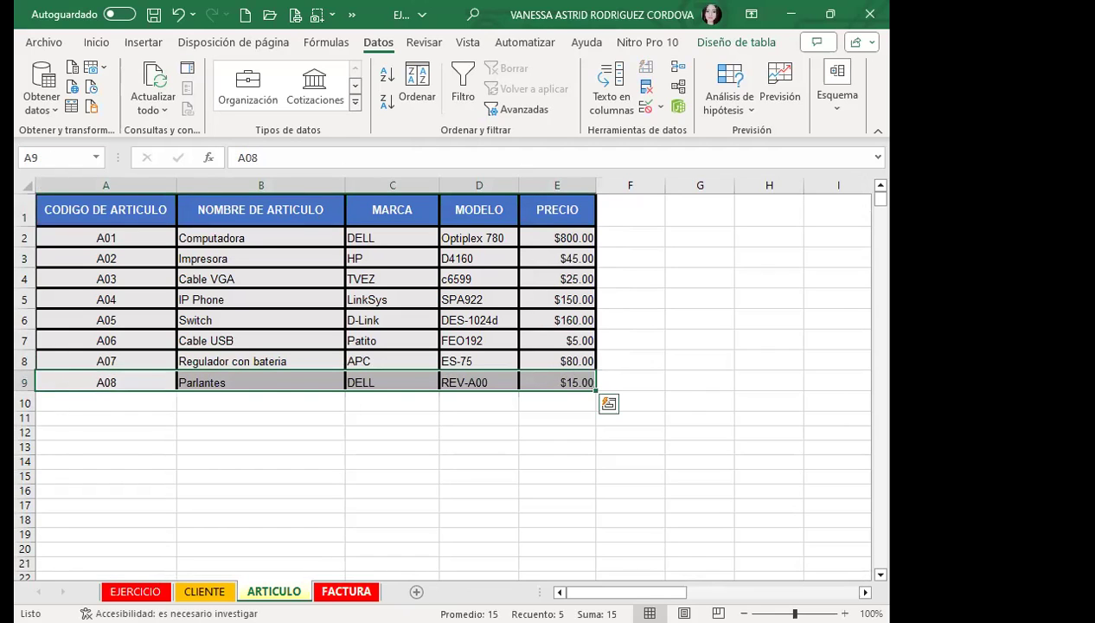
pyautogui.click(333, 591)
pyautogui.scroll(-3, 322, 393)
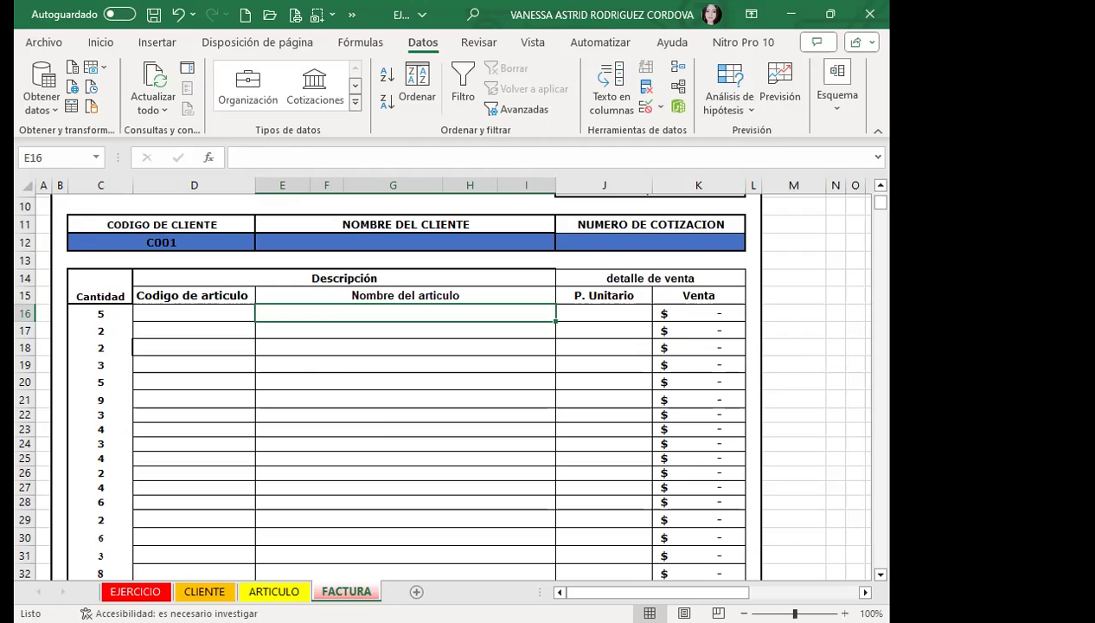
# Check surname BARRERA on CLIENTE and FACTURA cell E12, finishing on the CLIENTE sheet
pyautogui.click(203, 591)
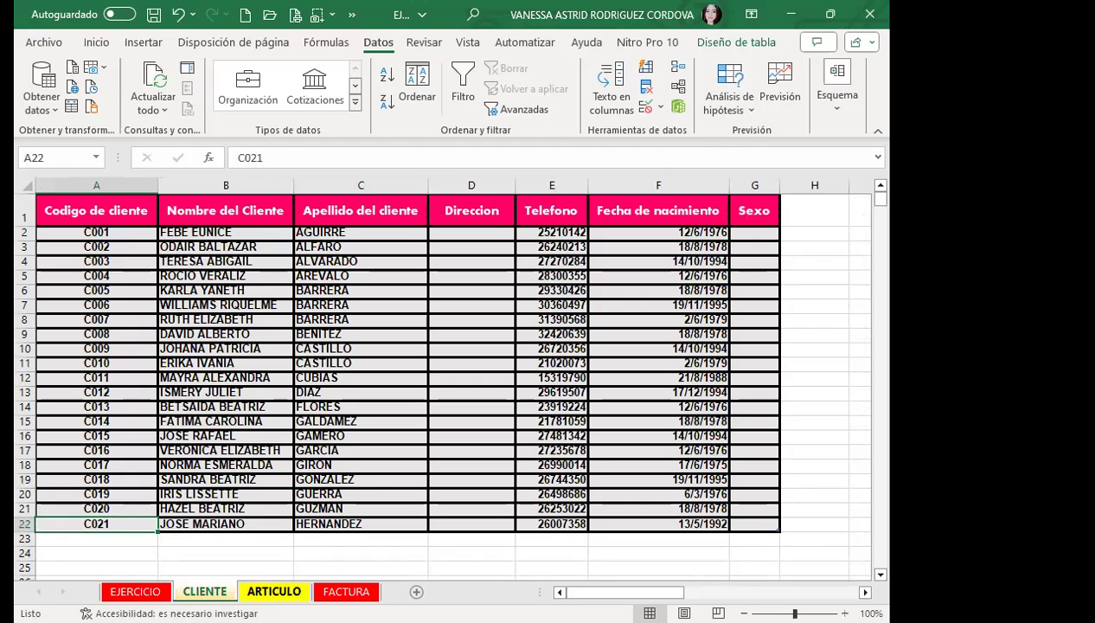
pyautogui.click(274, 591)
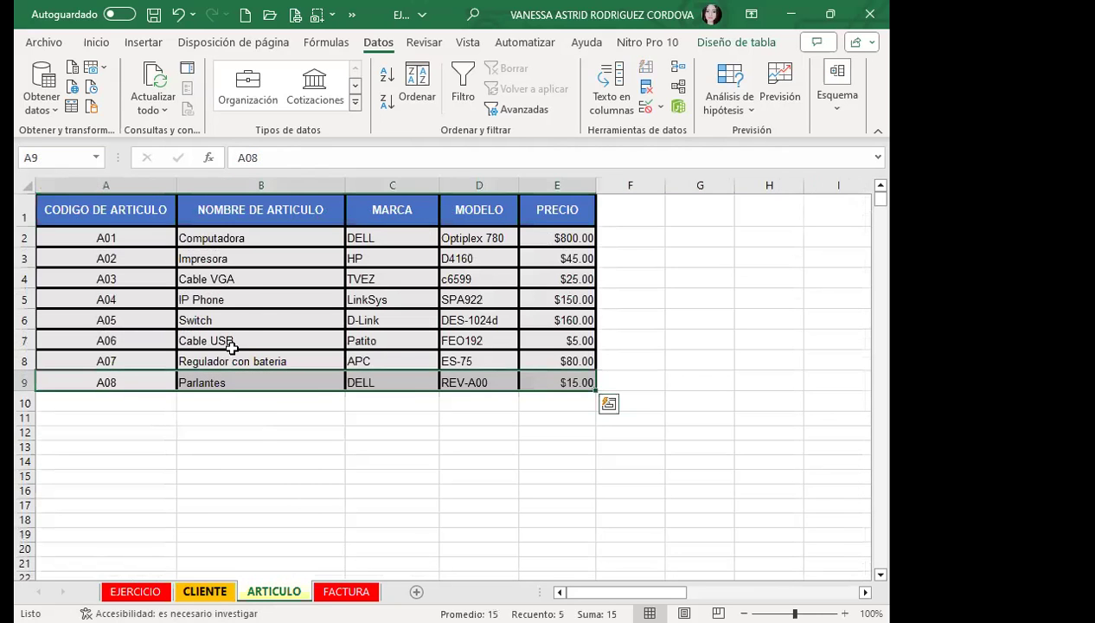
pyautogui.hotkey('ctrl', 'pageup')
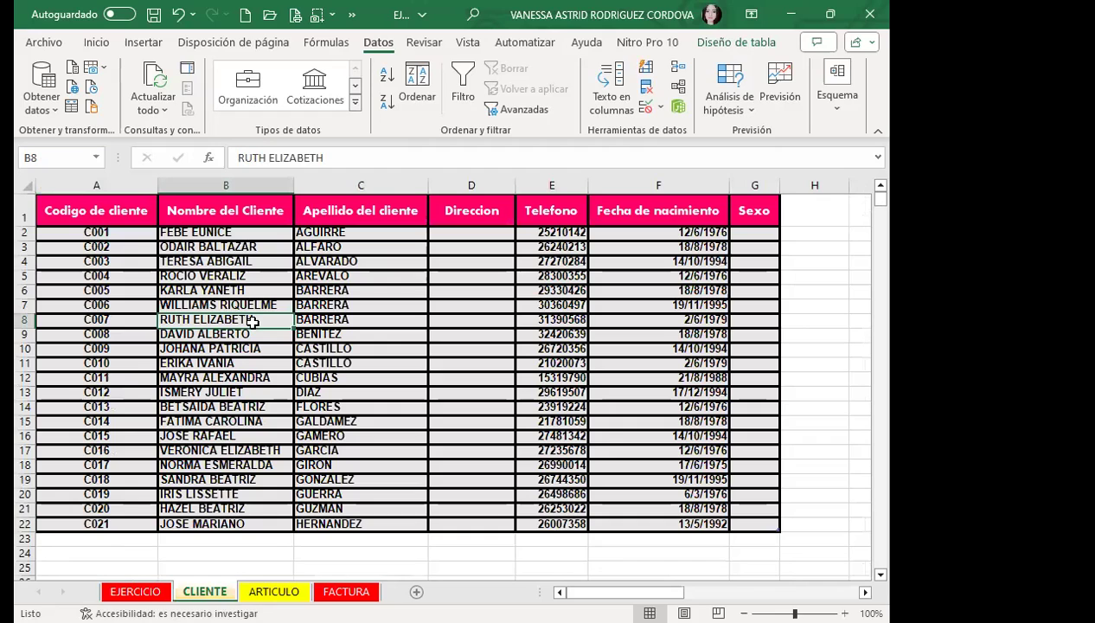
pyautogui.click(407, 289)
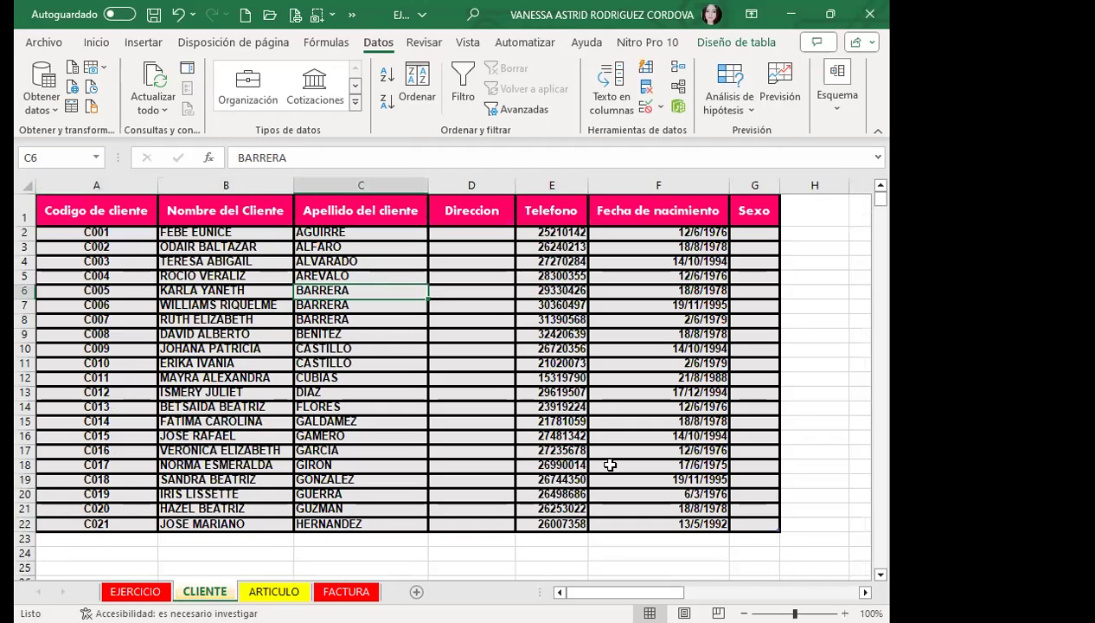
pyautogui.hotkey('ctrl', 'pagedown')
pyautogui.hotkey('ctrl', 'pagedown')
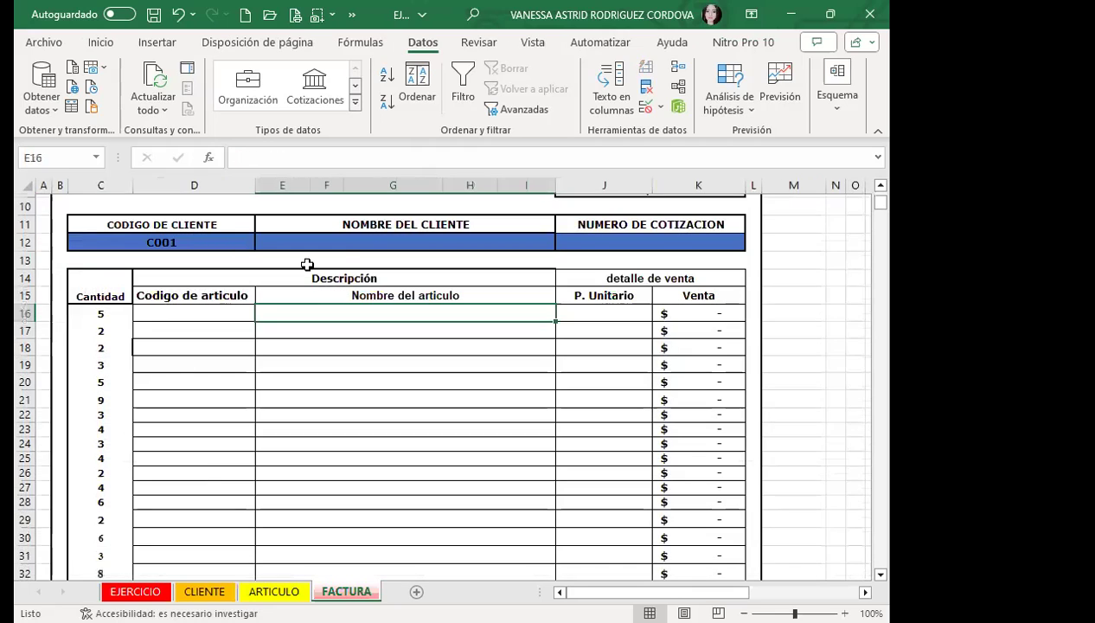
pyautogui.click(338, 248)
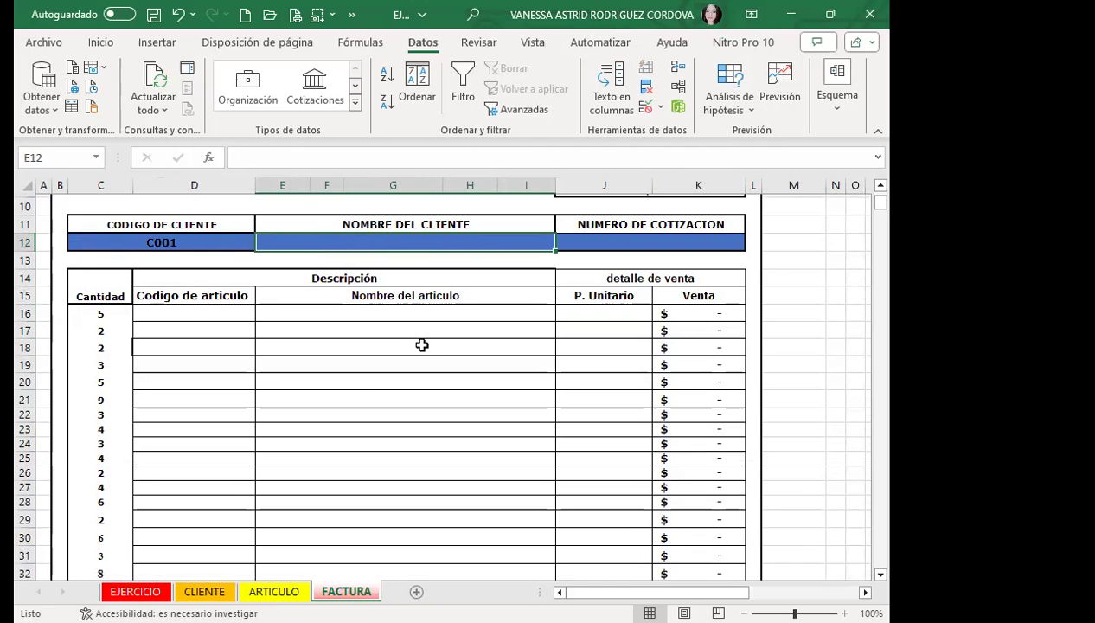
pyautogui.click(205, 592)
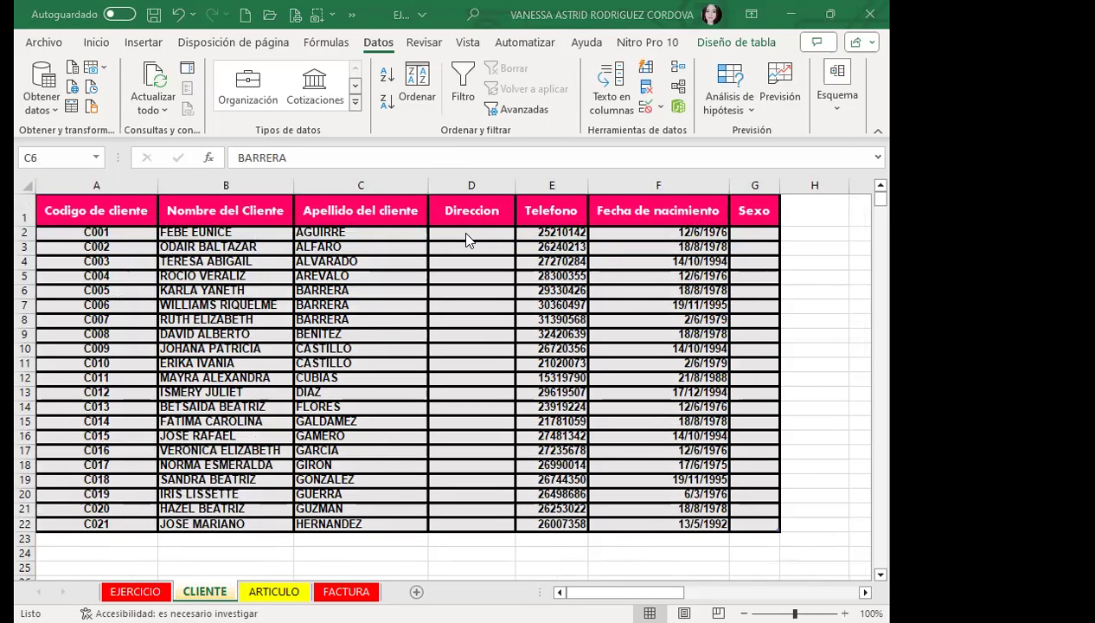
# Widen column D, type the first client's full name in D2 and flash-fill full names down D2:D22
pyautogui.moveTo(514, 185); pyautogui.dragTo(637, 185)
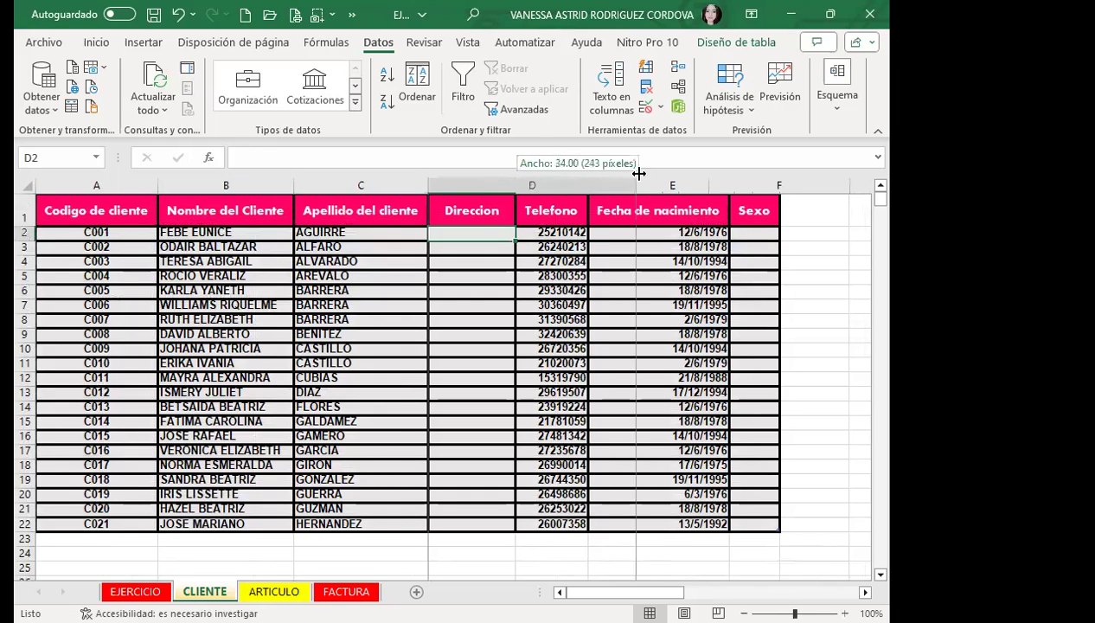
pyautogui.click(504, 231)
pyautogui.write('=')
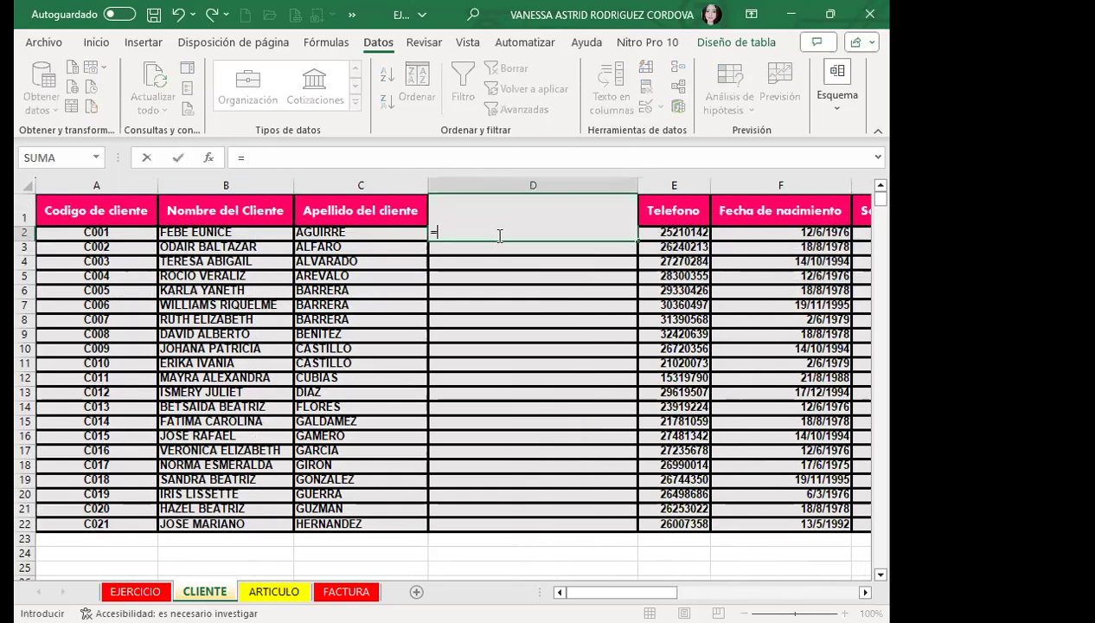
pyautogui.write('C')
pyautogui.press('BackSpace')
pyautogui.press('BackSpace')
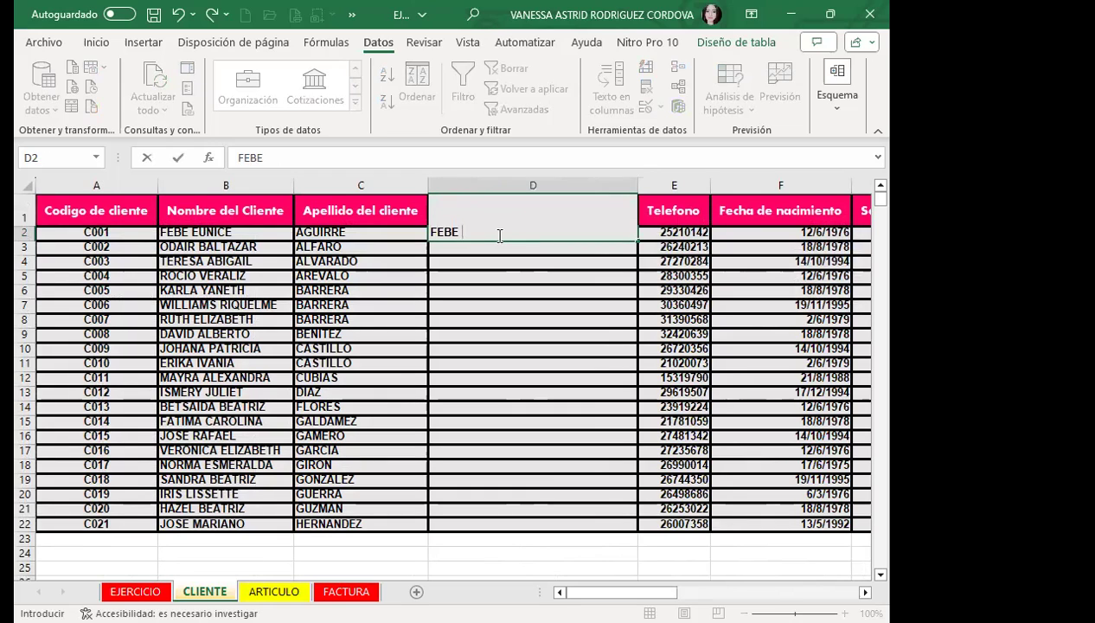
pyautogui.press('Return')
pyautogui.moveTo(499, 234); pyautogui.dragTo(518, 521)
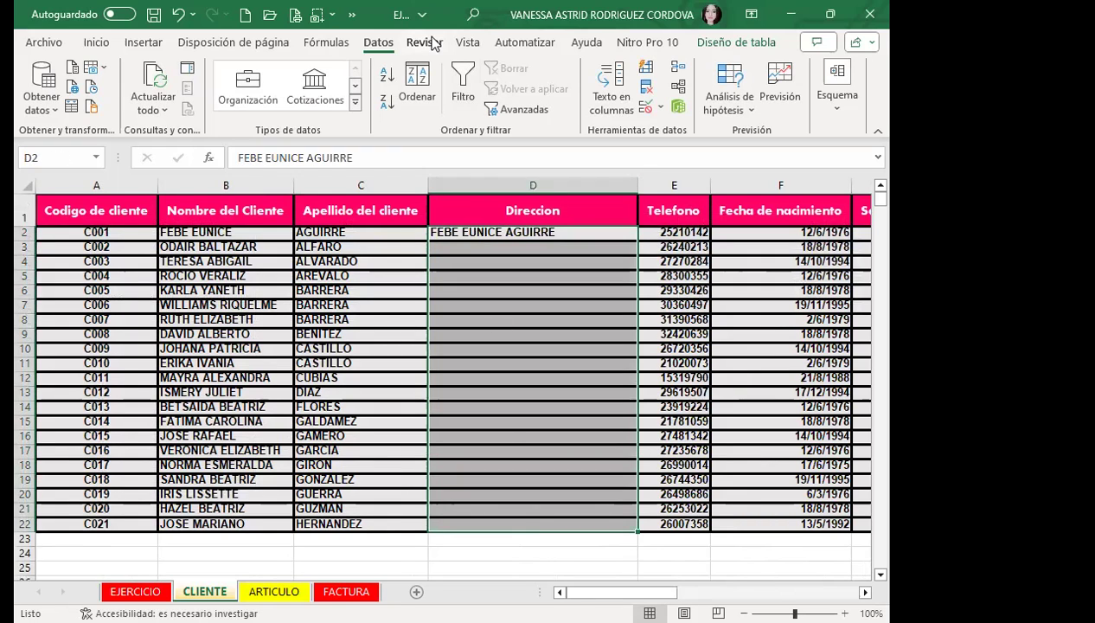
pyautogui.click(645, 75)
# Clear the separate name cells, move the full names into column B and clear column D
pyautogui.click(502, 290)
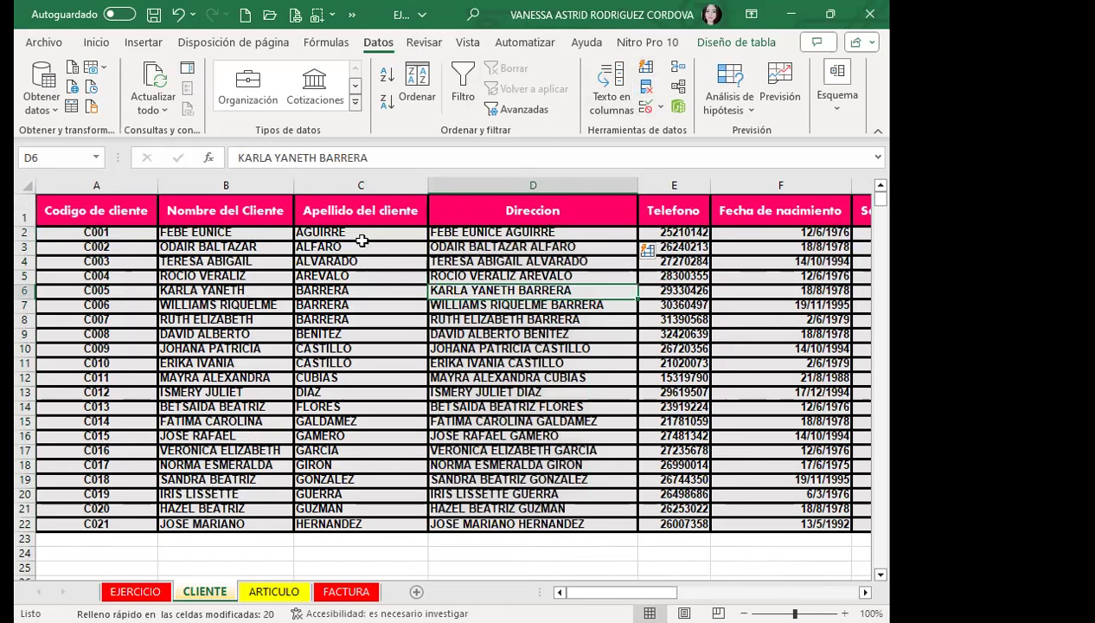
pyautogui.moveTo(348, 230)
pyautogui.mouseDown()
pyautogui.moveTo(338, 531)
pyautogui.moveTo(264, 514)
pyautogui.mouseUp()
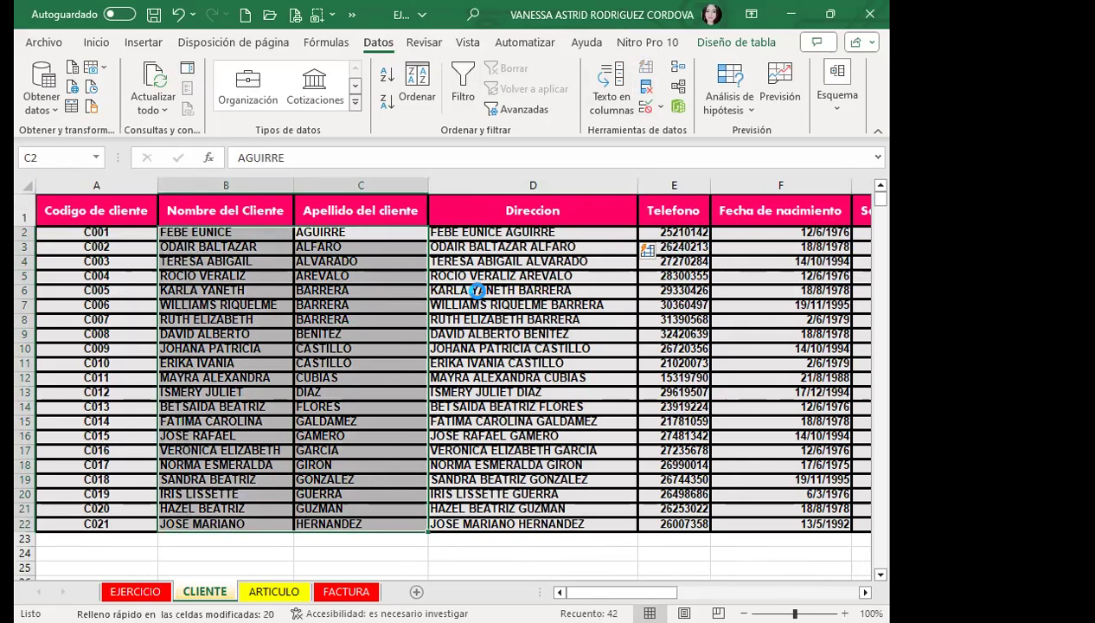
pyautogui.press('Delete')
pyautogui.moveTo(489, 232)
pyautogui.mouseDown()
pyautogui.moveTo(500, 536)
pyautogui.moveTo(500, 522)
pyautogui.mouseUp()
pyautogui.hotkey('ctrl', 'c')
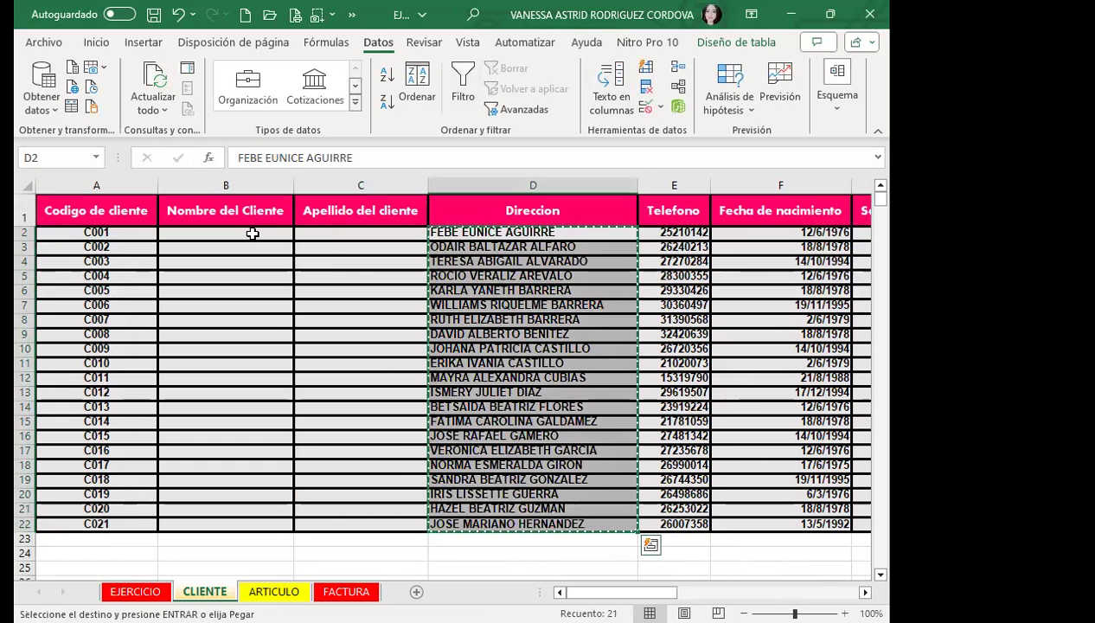
pyautogui.moveTo(251, 234); pyautogui.dragTo(312, 246)
pyautogui.click(252, 234)
pyautogui.hotkey('ctrl', 'v')
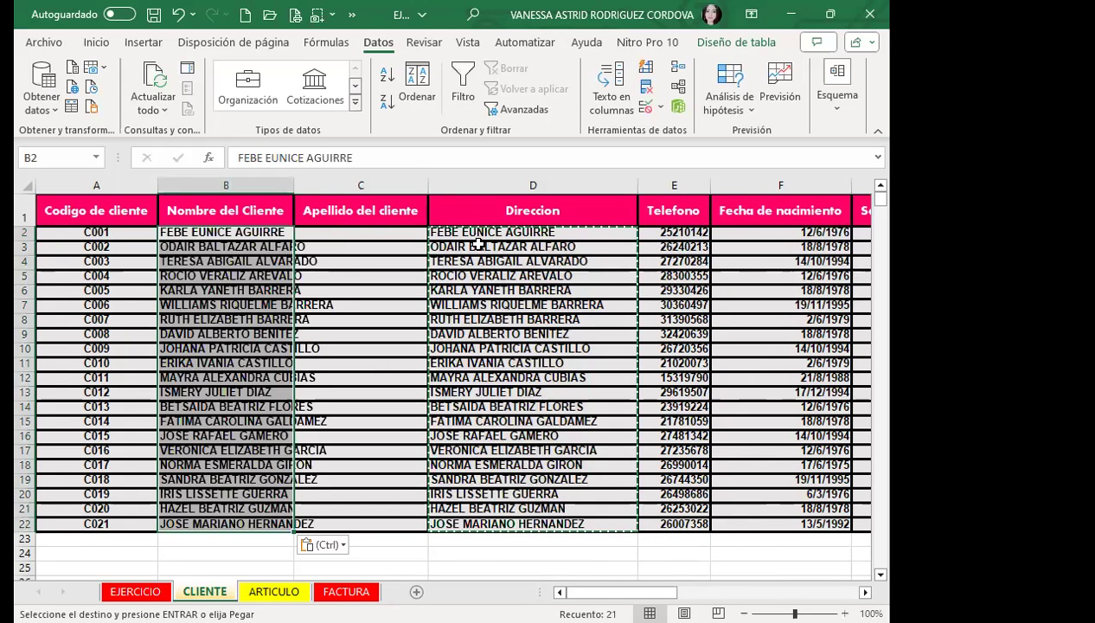
pyautogui.moveTo(479, 232); pyautogui.dragTo(485, 523)
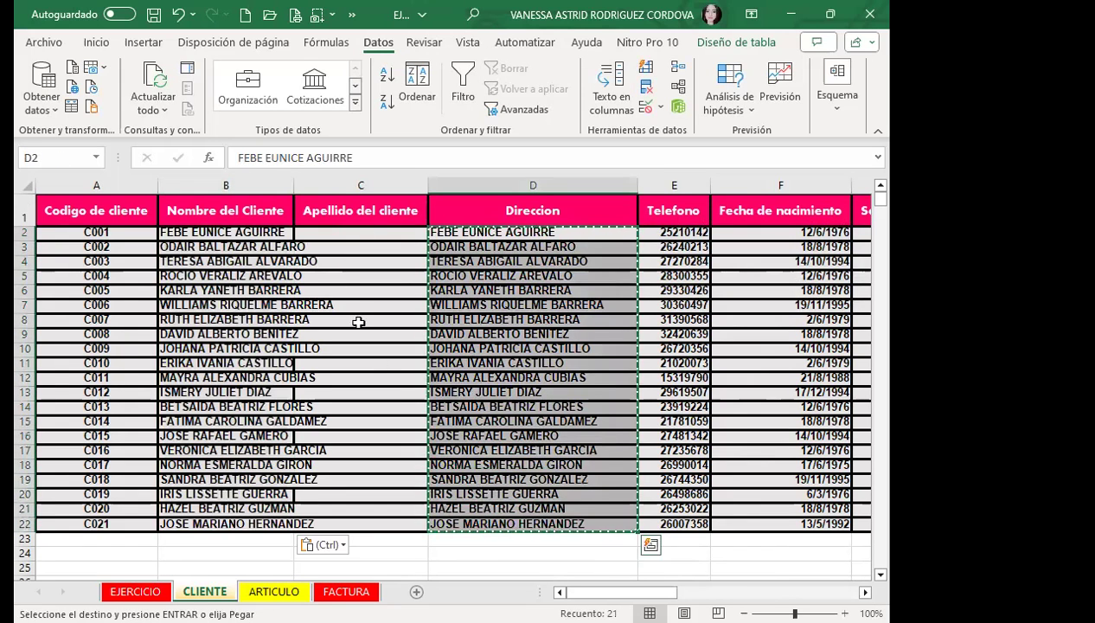
pyautogui.press('Delete')
# Fit column B to the full names and hide the surname column C
pyautogui.doubleClick(294, 185)
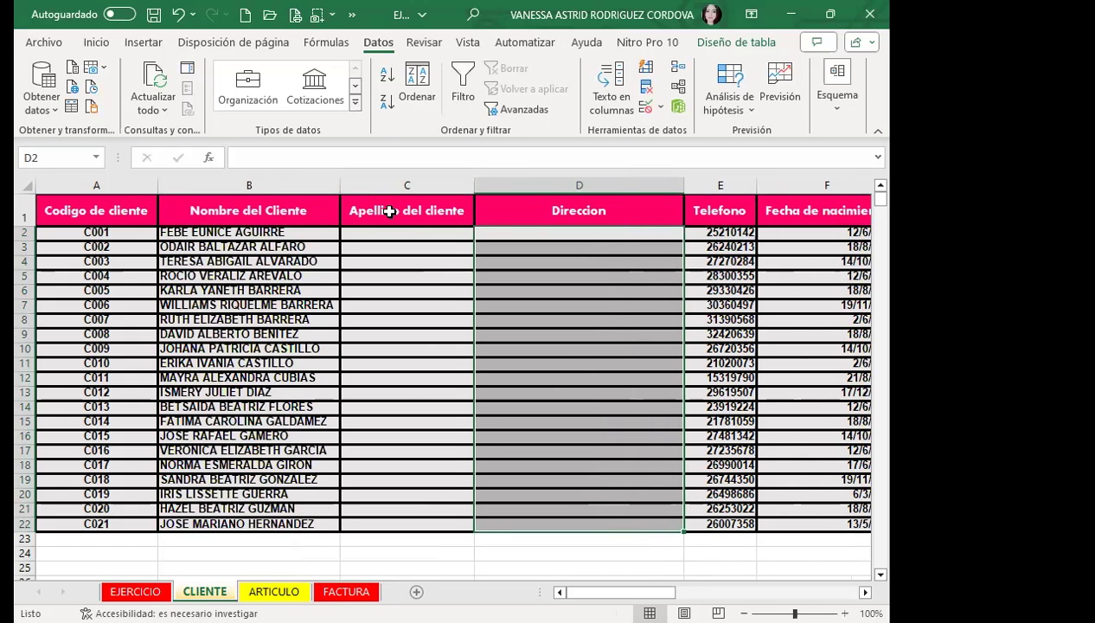
pyautogui.click(403, 185)
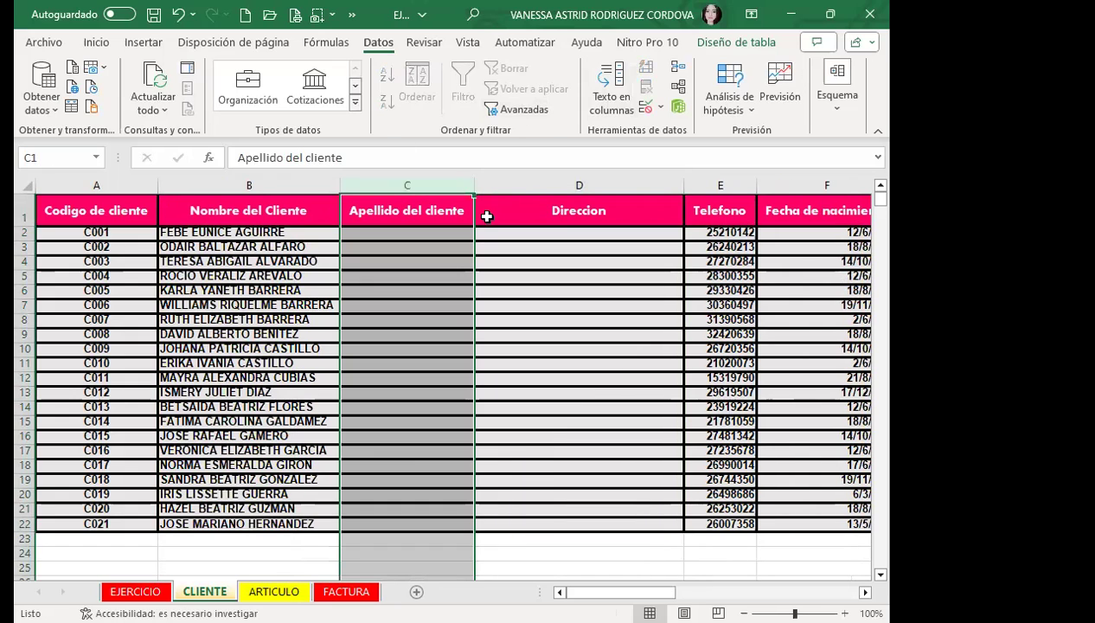
pyautogui.moveTo(474, 185); pyautogui.dragTo(346, 190)
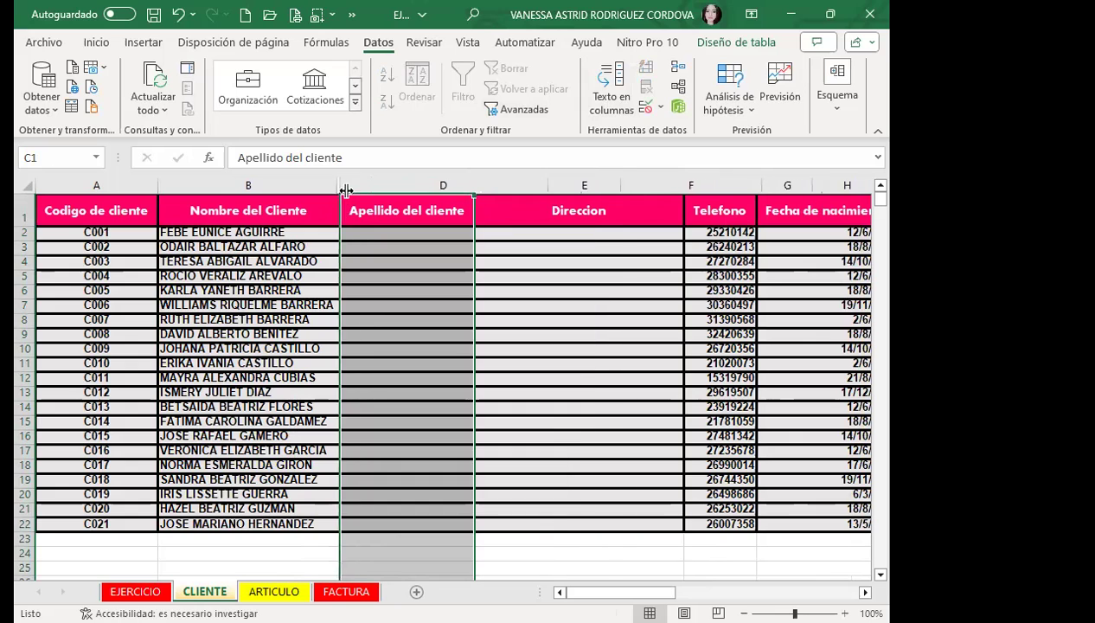
pyautogui.moveTo(268, 247); pyautogui.dragTo(279, 232)
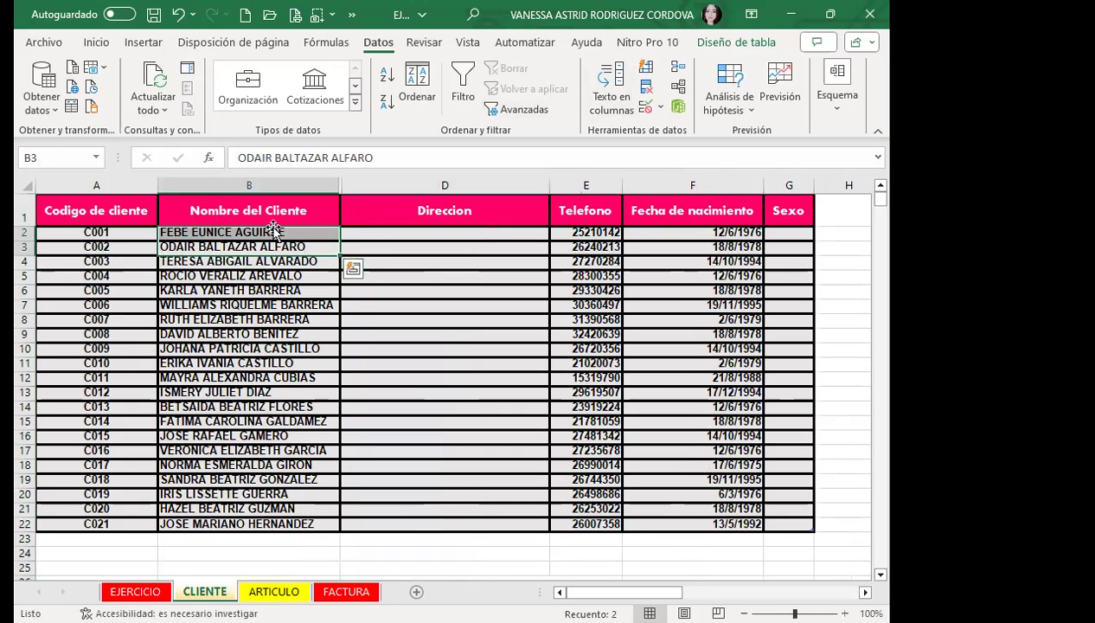
pyautogui.click(298, 246)
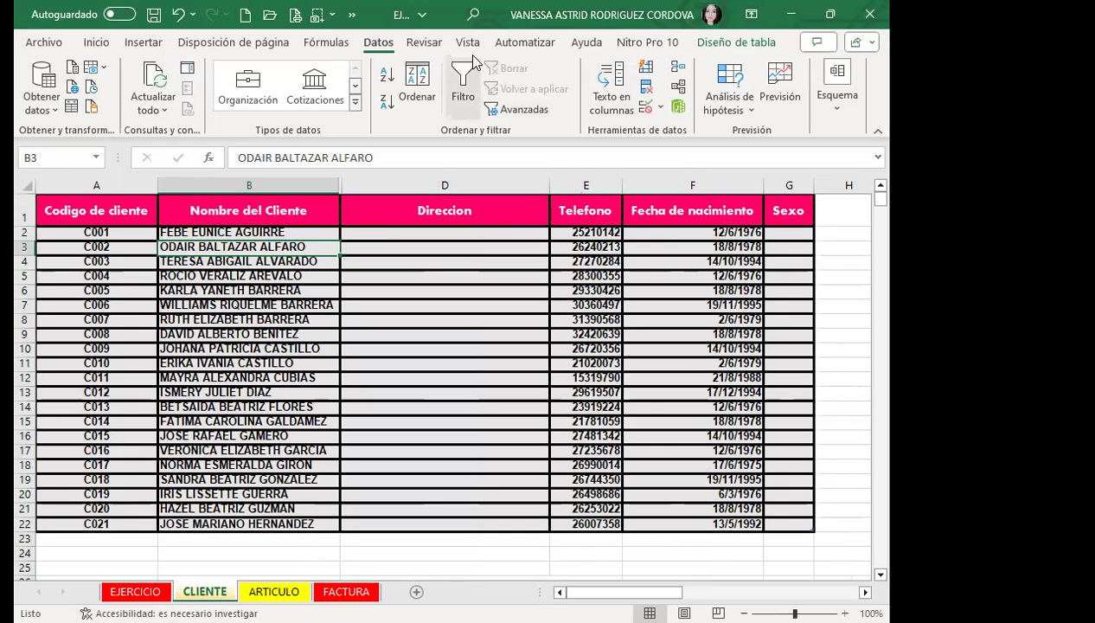
pyautogui.click(292, 234)
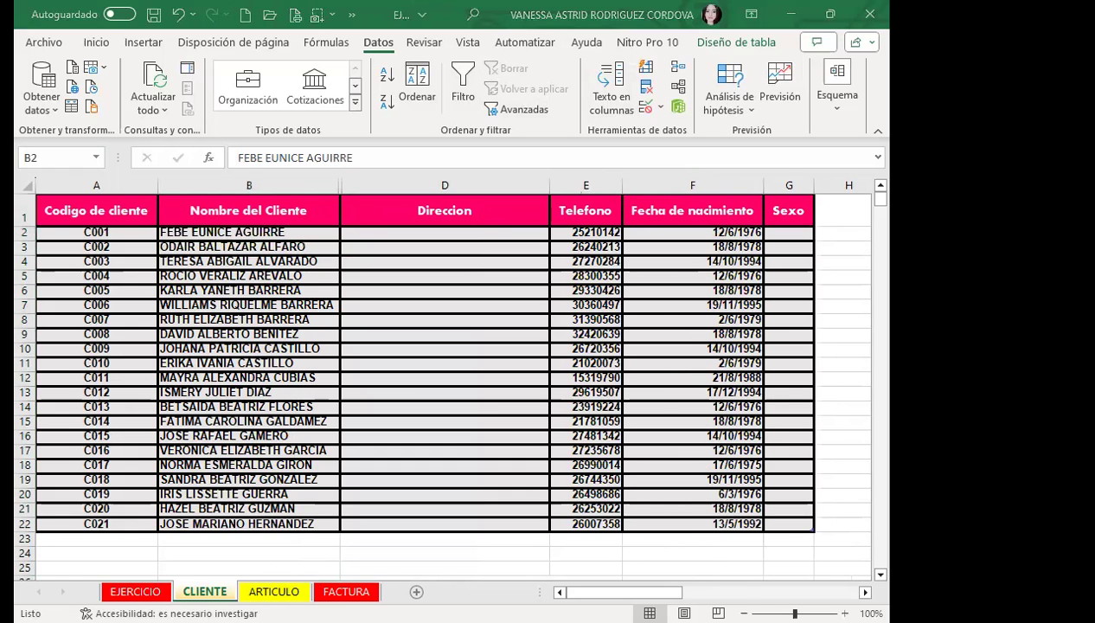
# Glance at FACTURA, then review the ARTICULO table's article name and price columns
pyautogui.click(347, 592)
pyautogui.click(204, 592)
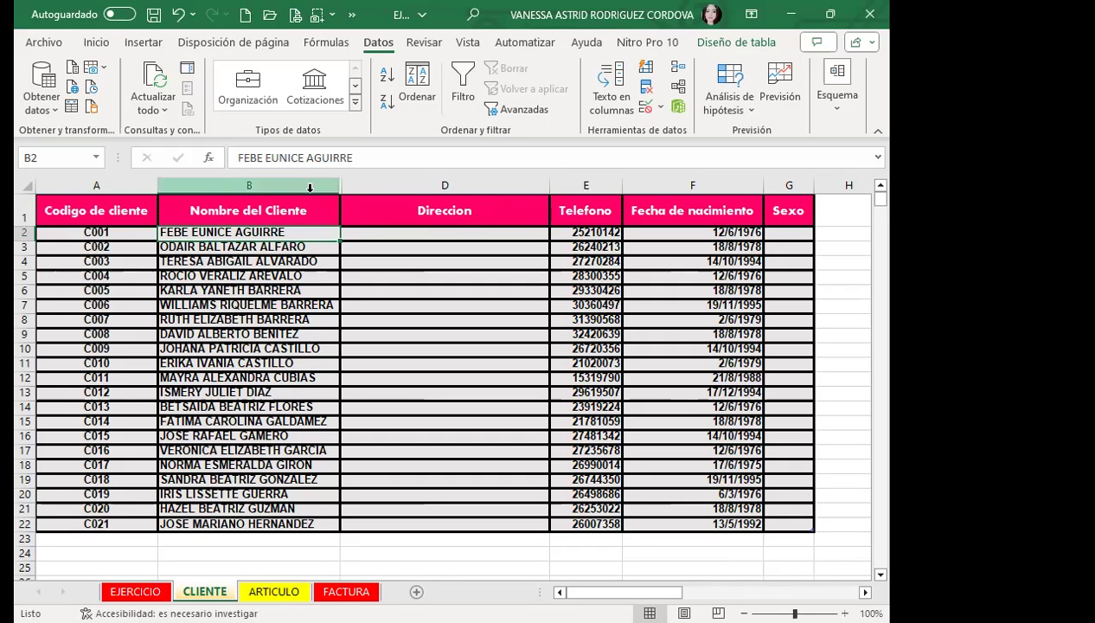
pyautogui.click(299, 589)
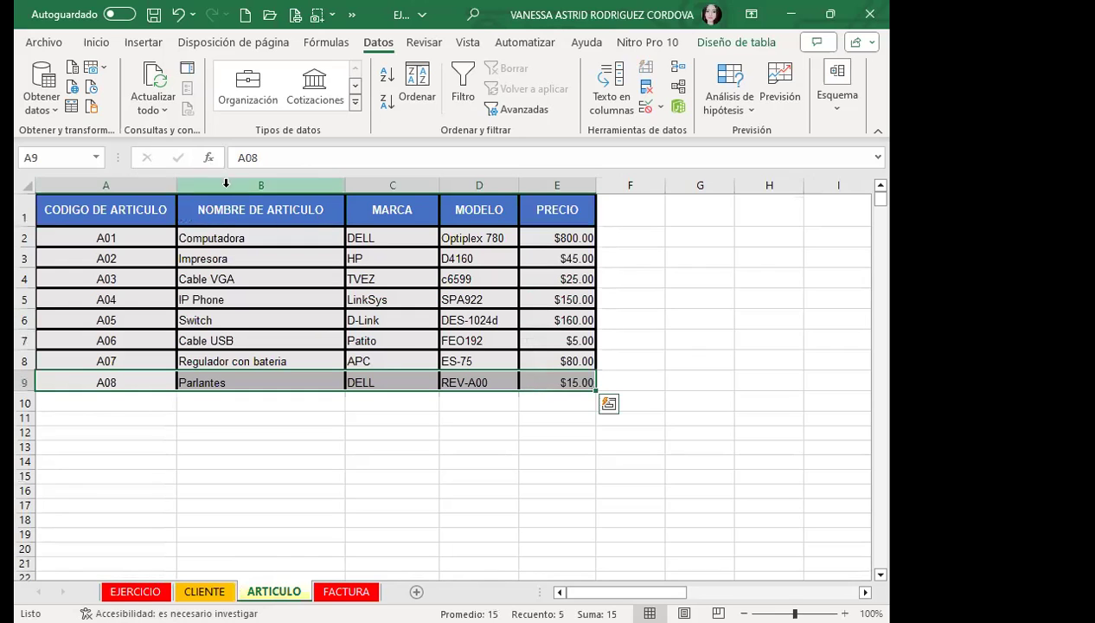
pyautogui.click(276, 210)
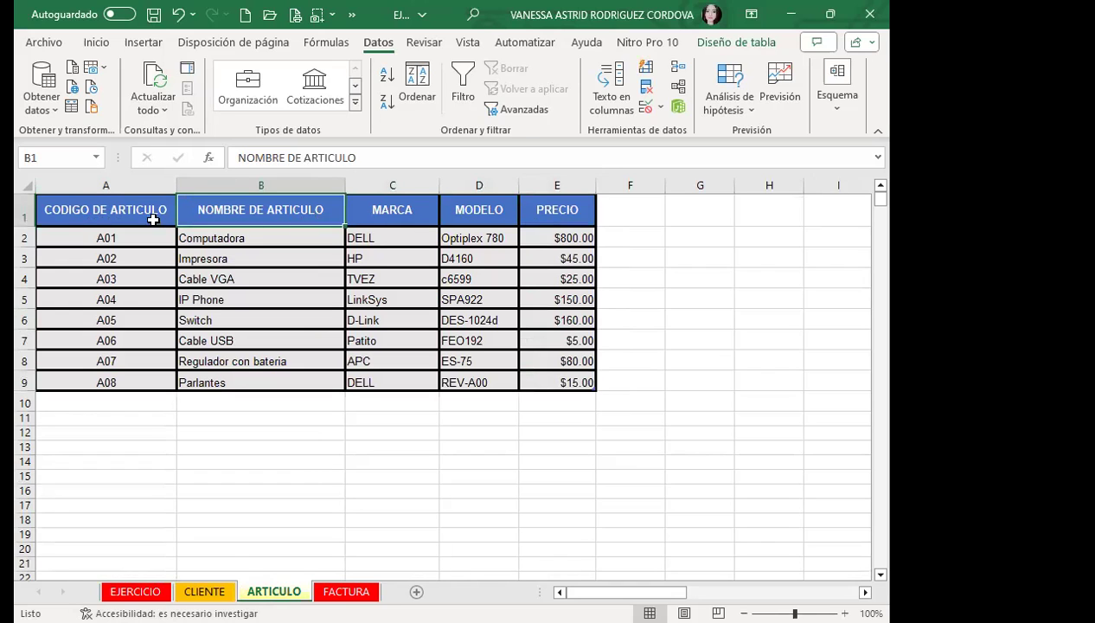
pyautogui.click(586, 214)
pyautogui.click(227, 213)
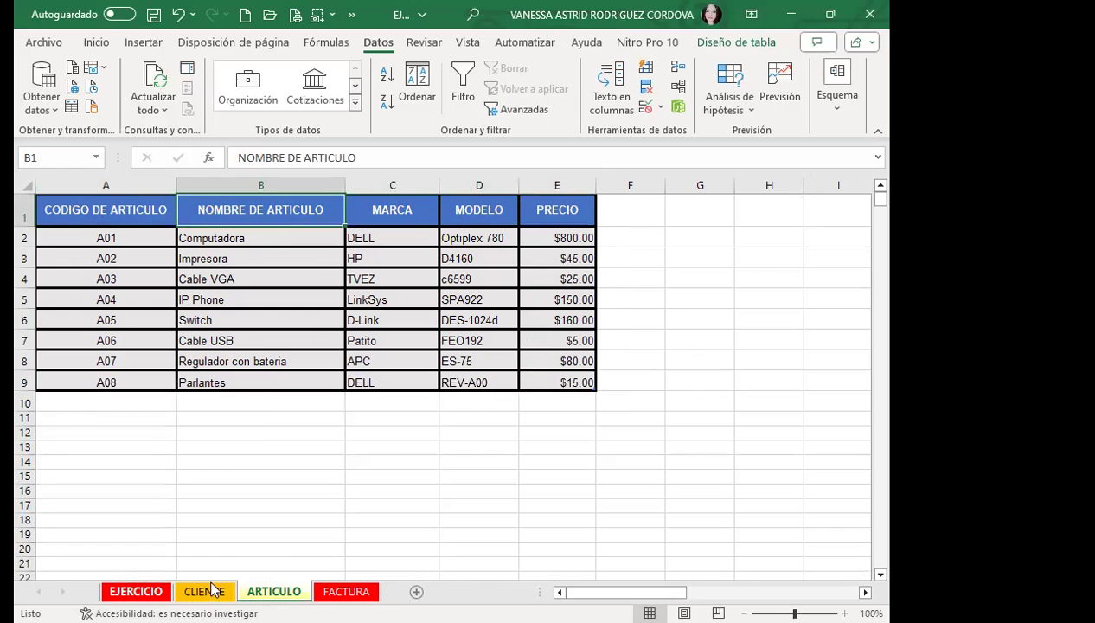
# On FACTURA, enter =BUSCARV(C12;CLIENTE;2;0) in E12 to return the name for client C001
pyautogui.click(346, 591)
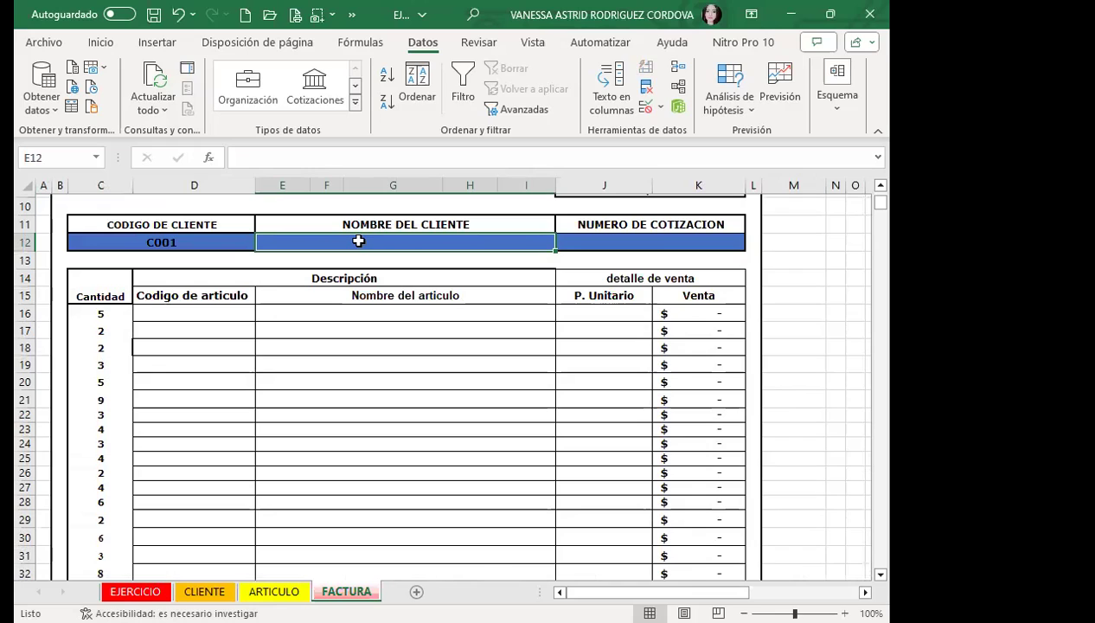
pyautogui.write('=')
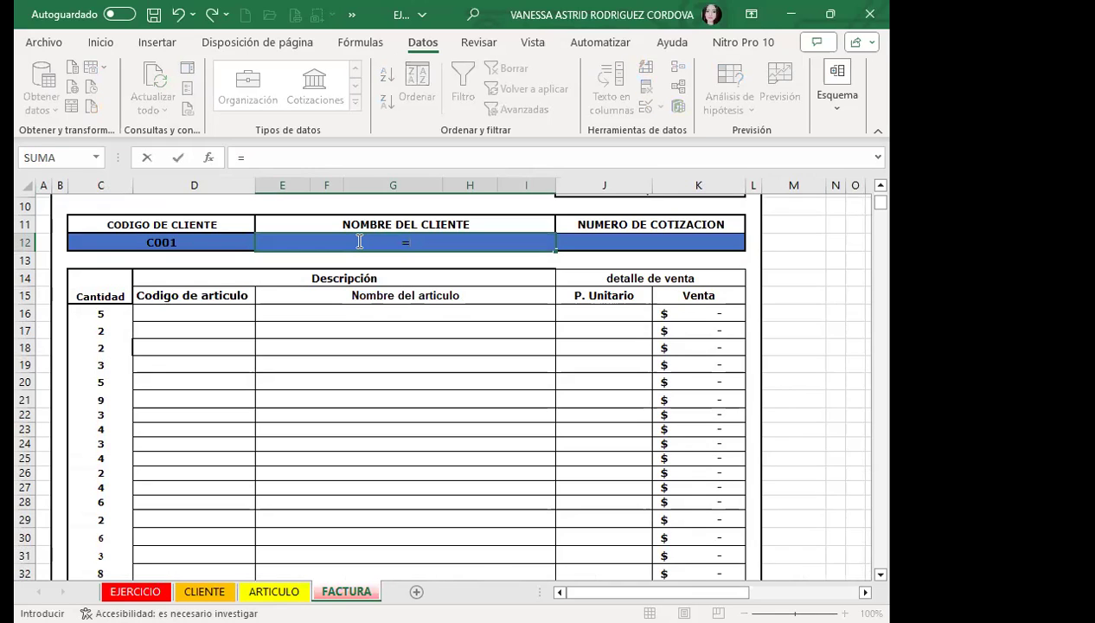
pyautogui.write('B')
pyautogui.write('USCAR')
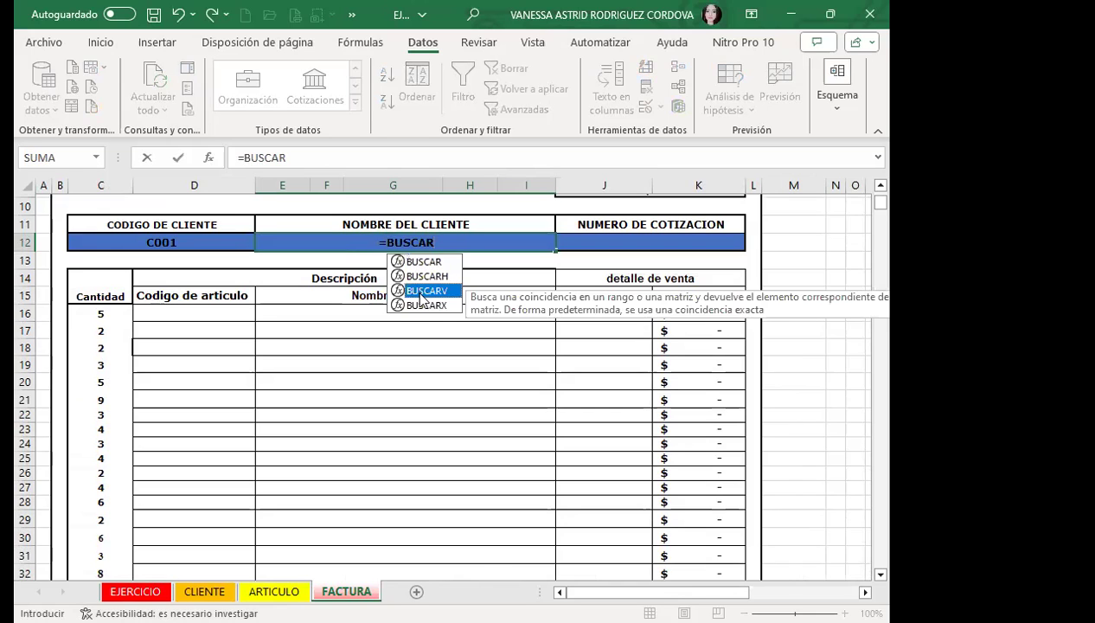
pyautogui.doubleClick(420, 292)
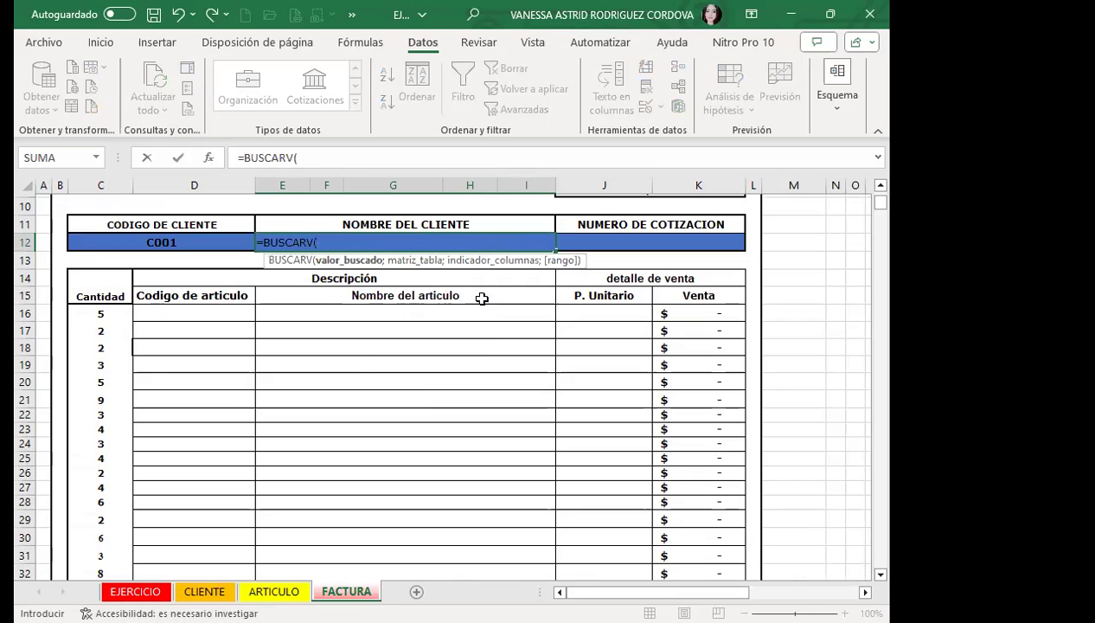
pyautogui.click(190, 246)
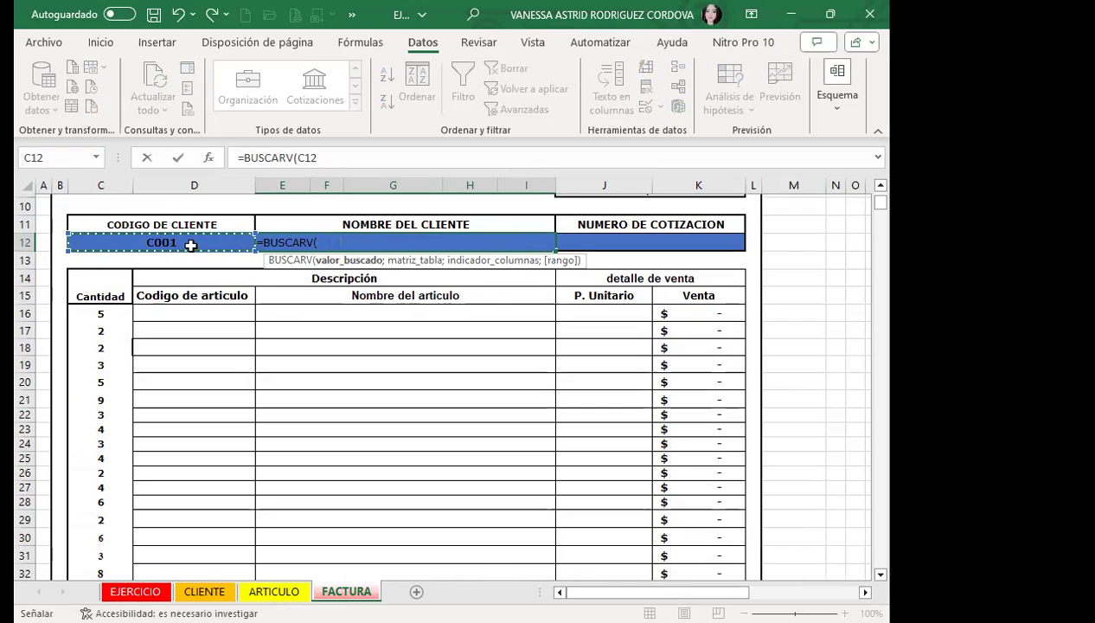
pyautogui.write(';')
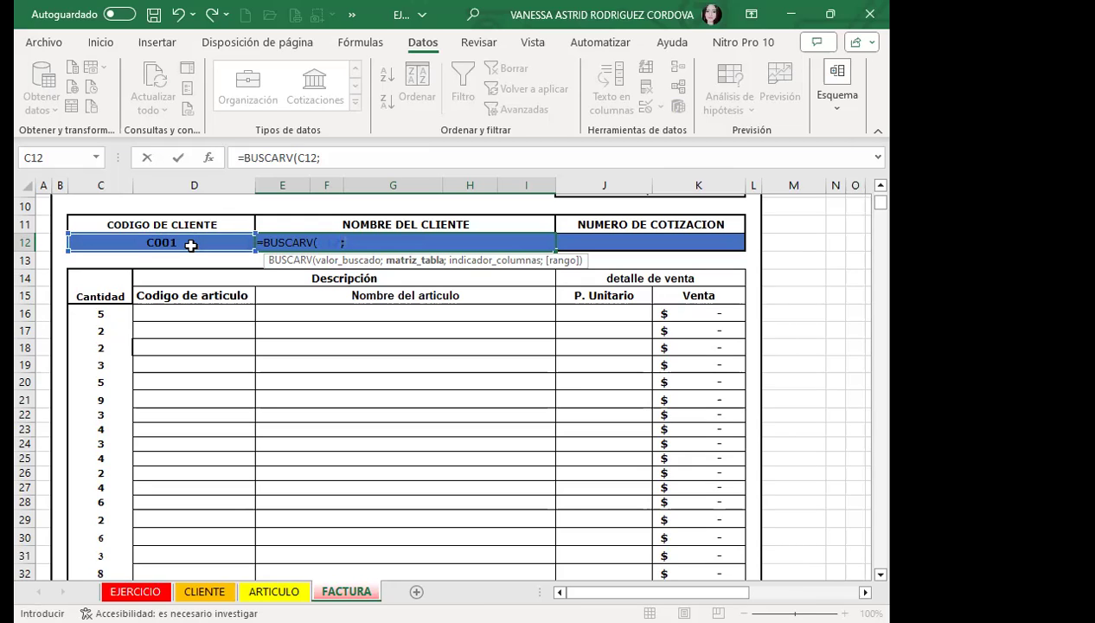
pyautogui.write('C')
pyautogui.write('LI')
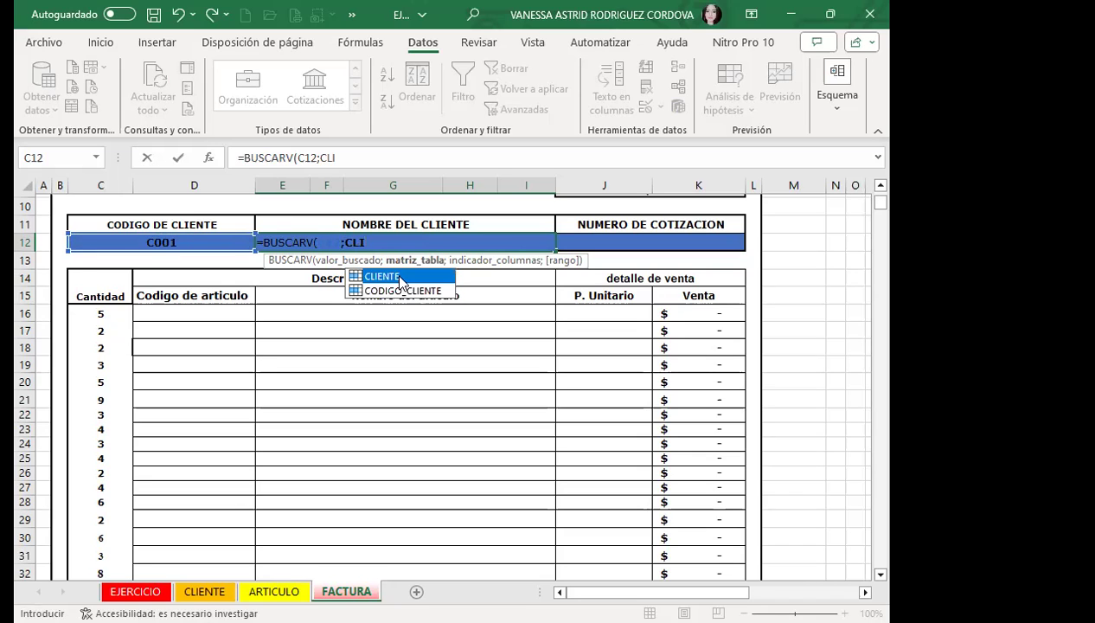
pyautogui.doubleClick(394, 277)
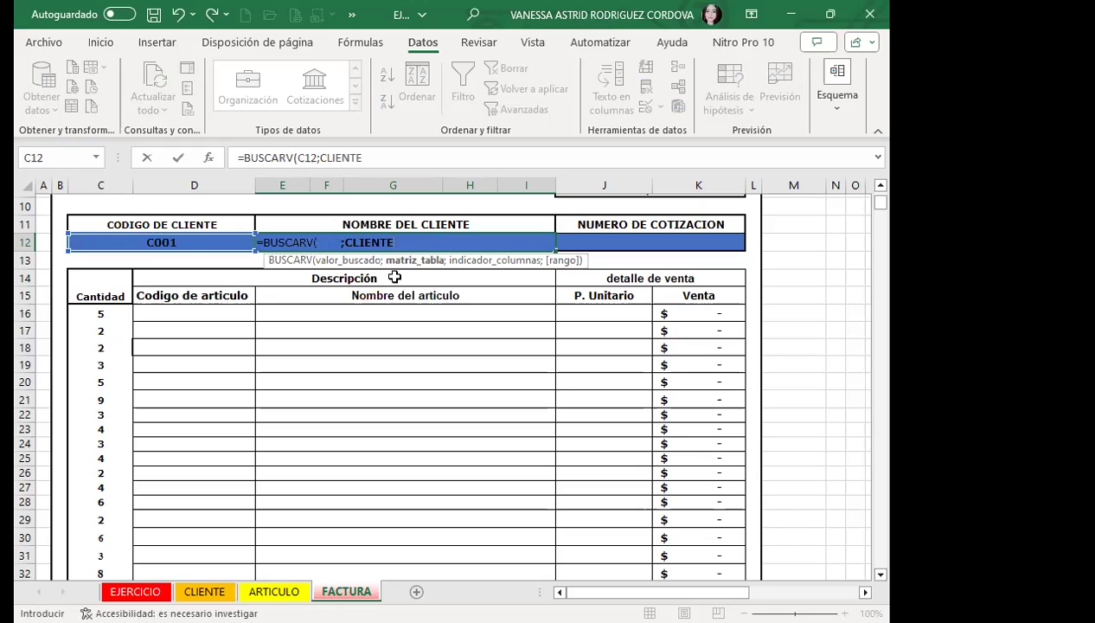
pyautogui.write(';')
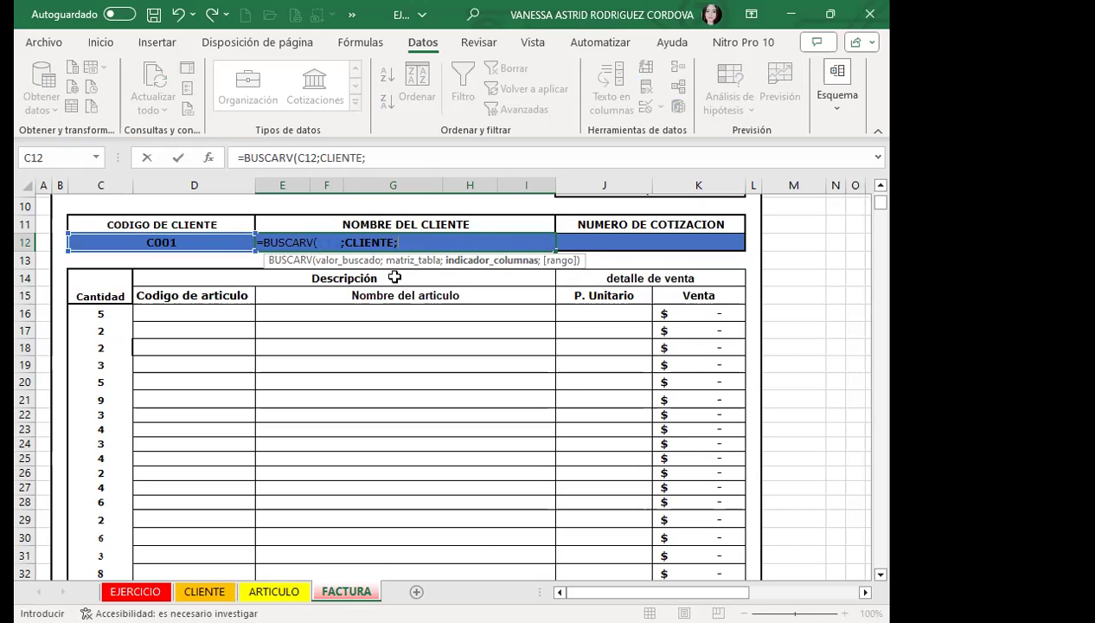
pyautogui.write('2')
pyautogui.write(';0')
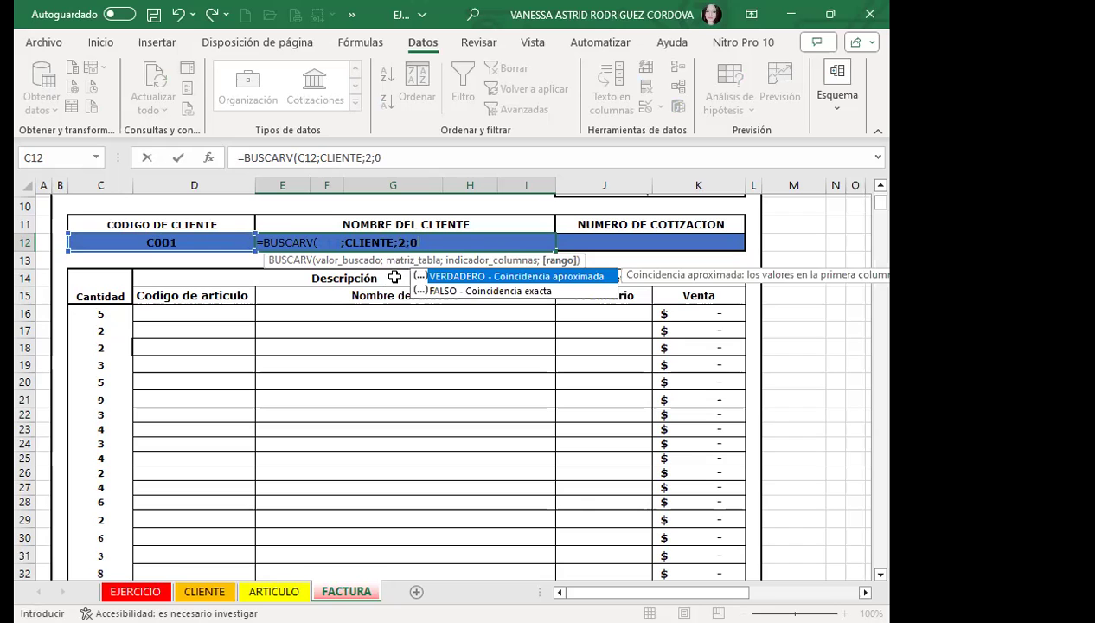
pyautogui.press('Return')
pyautogui.click(328, 242)
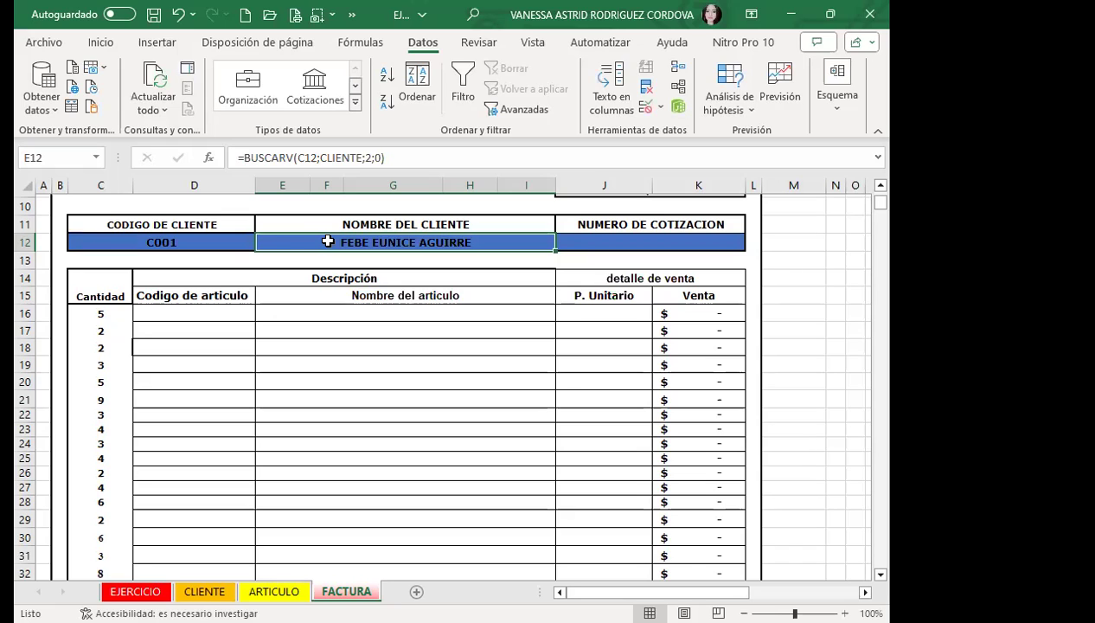
pyautogui.click(214, 242)
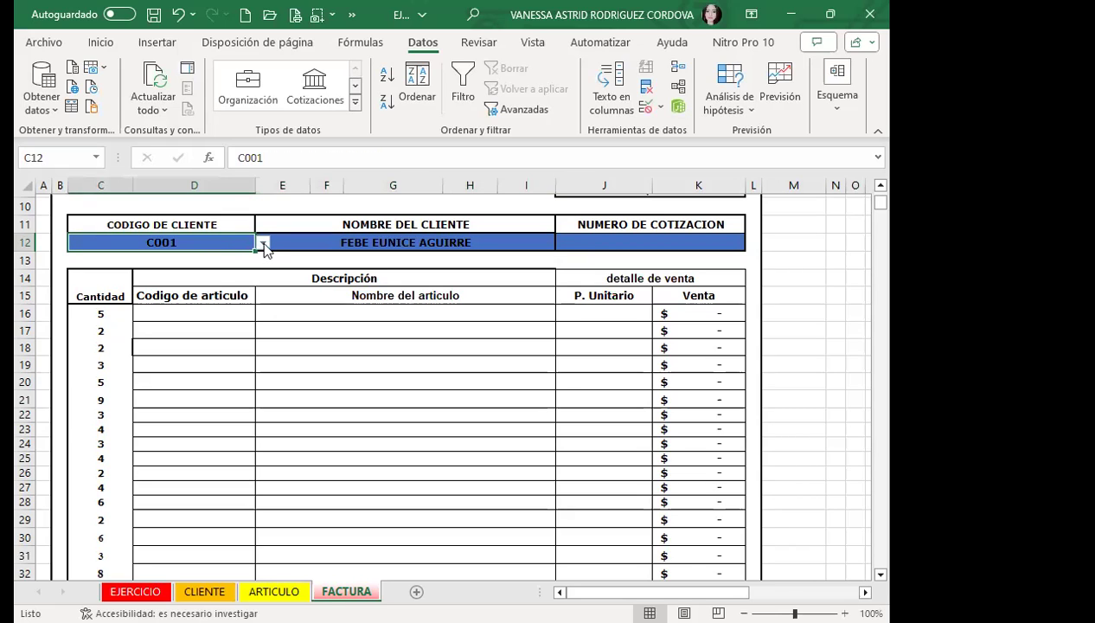
pyautogui.click(266, 248)
pyautogui.click(112, 275)
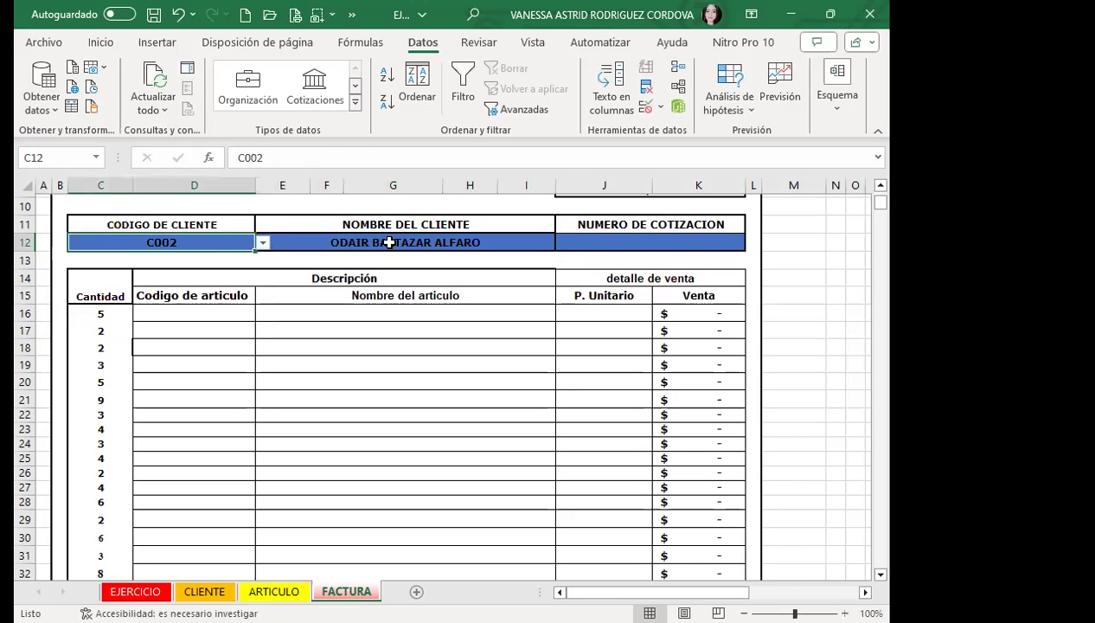
pyautogui.click(266, 248)
pyautogui.moveTo(264, 305)
pyautogui.mouseDown()
pyautogui.moveTo(265, 398)
pyautogui.moveTo(264, 264)
pyautogui.mouseUp()
pyautogui.click(234, 234)
pyautogui.click(262, 250)
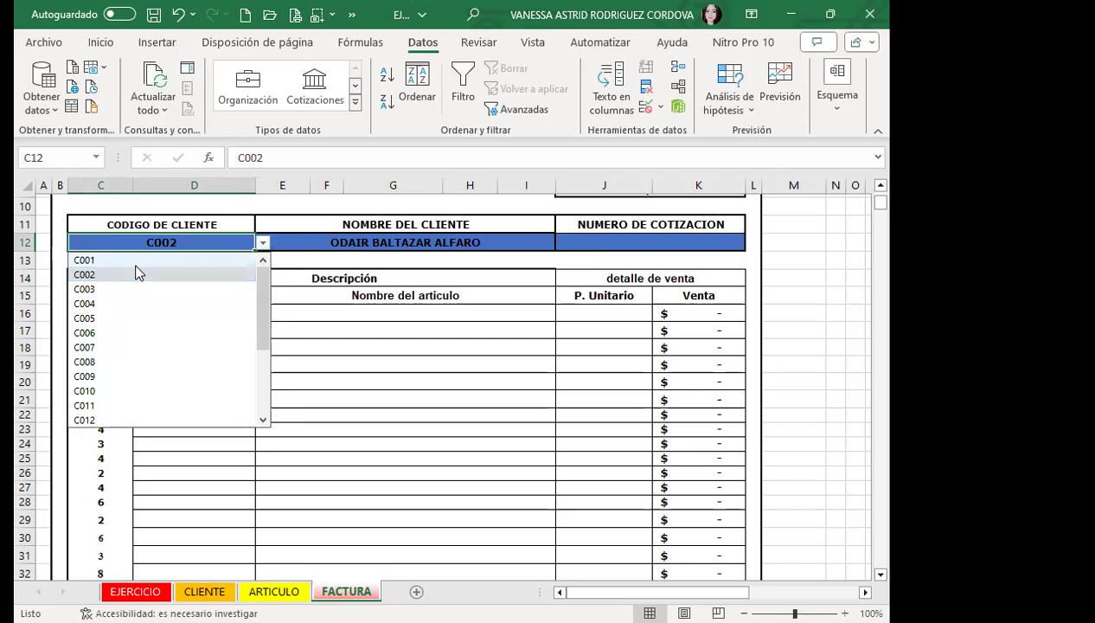
pyautogui.click(134, 258)
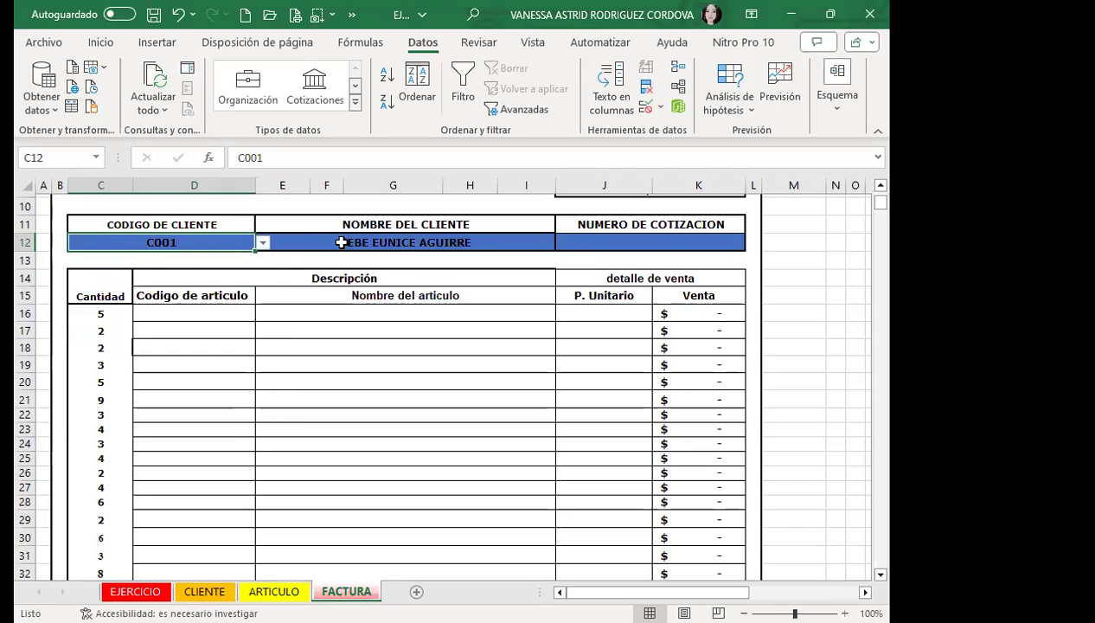
pyautogui.click(342, 242)
pyautogui.click(214, 311)
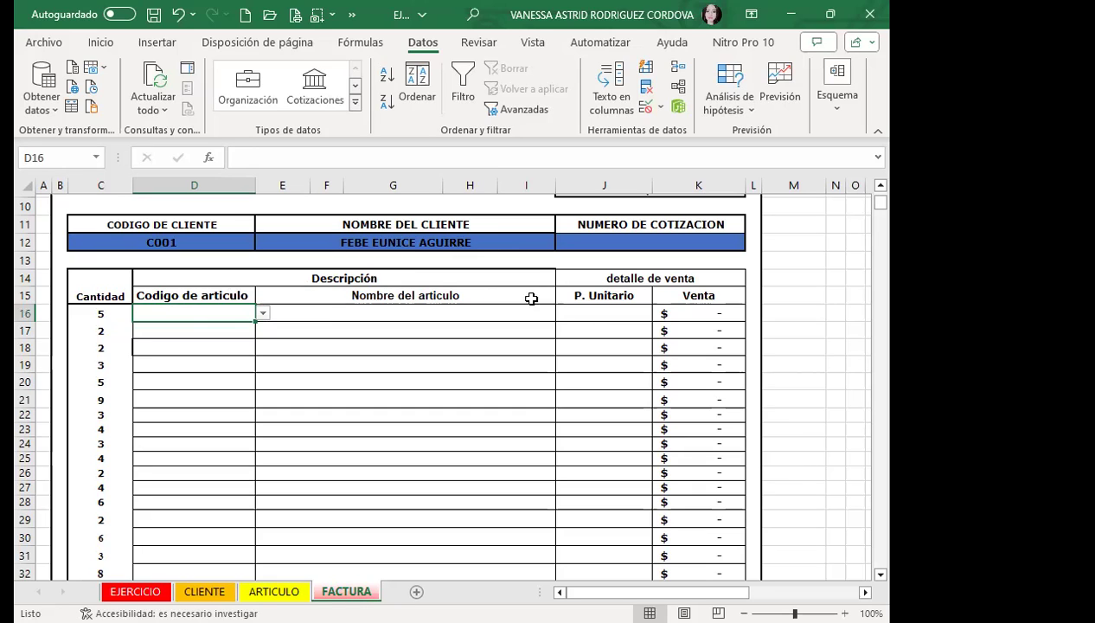
# Type the lookup =BUSCARV(D16;ARTICULO;2;0) into E16 to fetch D16's article name
pyautogui.click(339, 310)
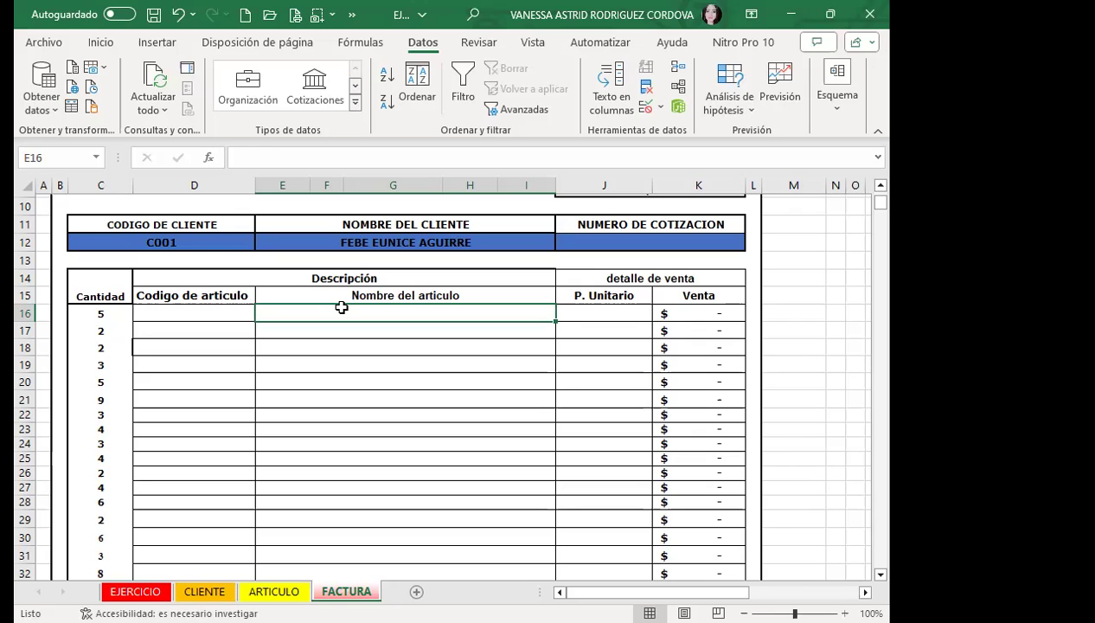
pyautogui.write('=')
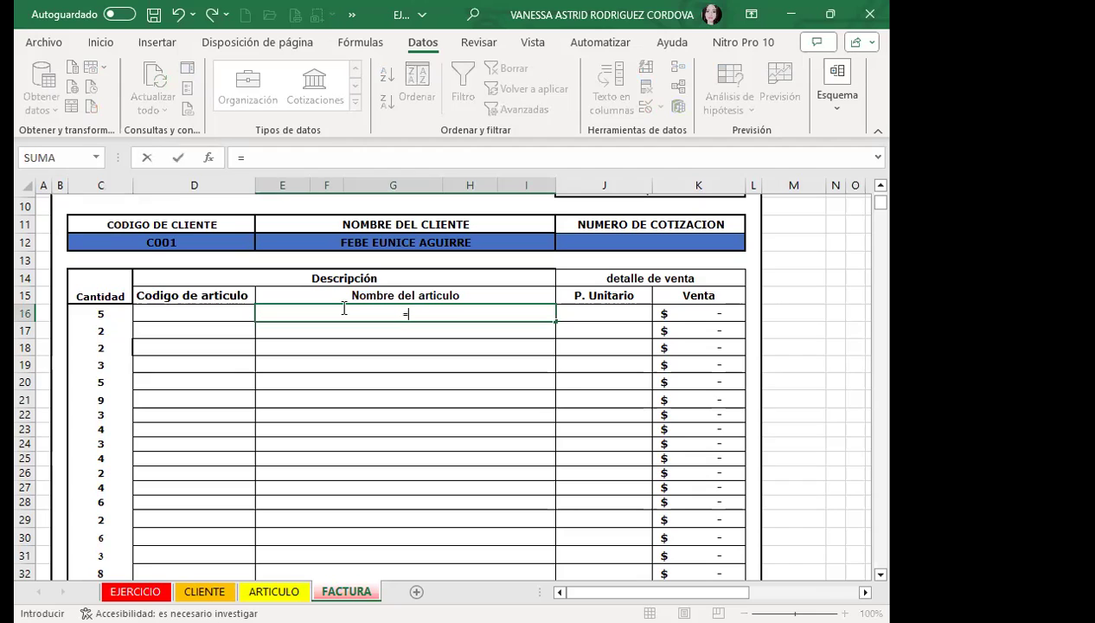
pyautogui.write('BUSCAR')
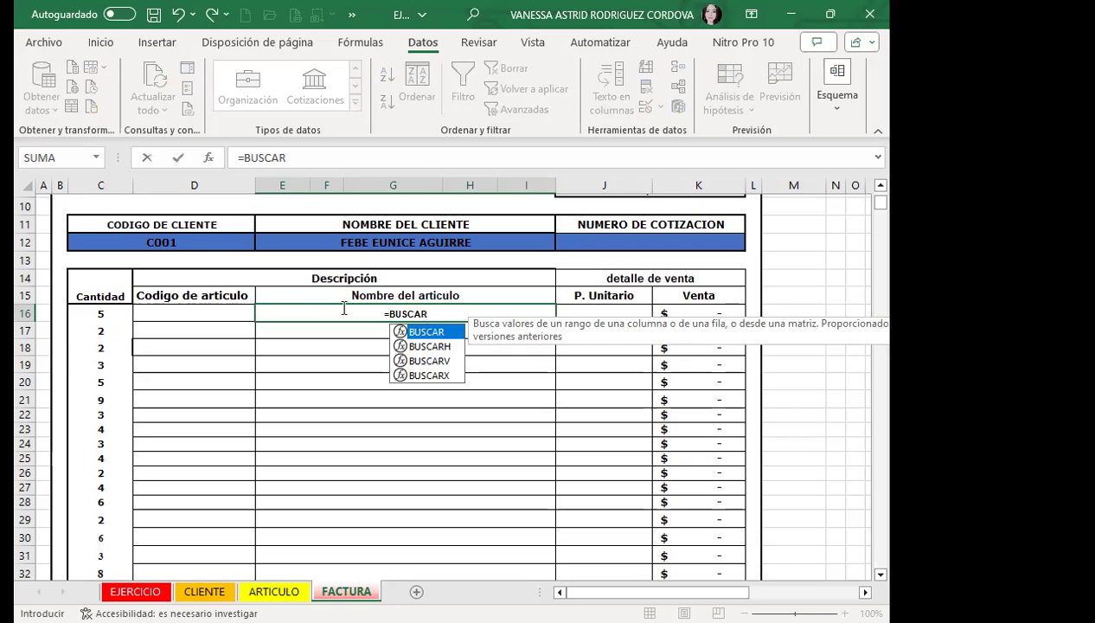
pyautogui.write('V')
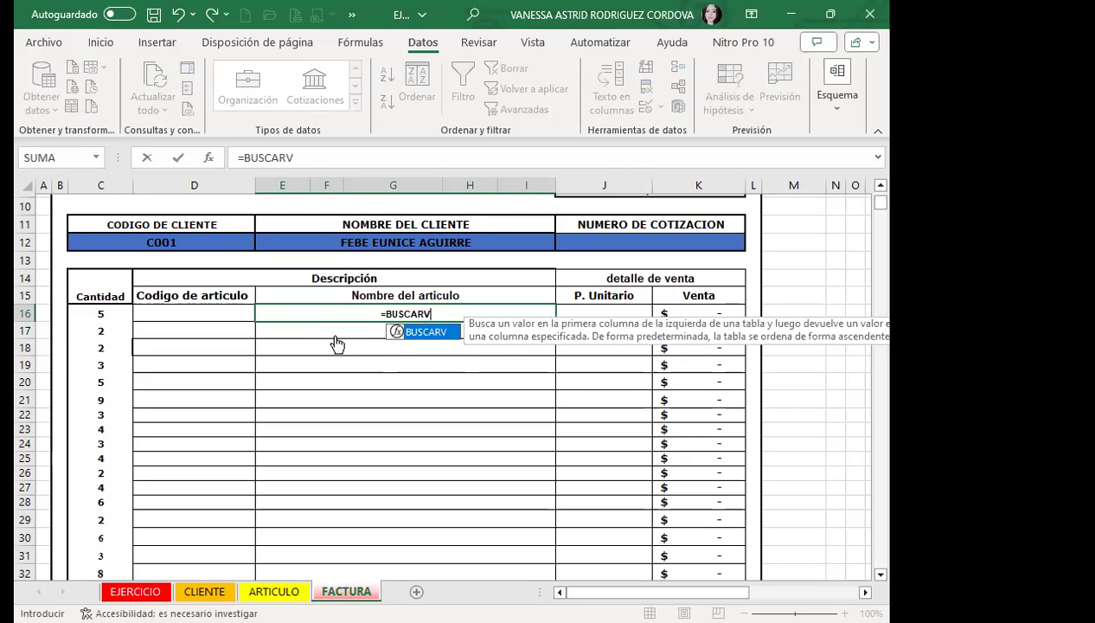
pyautogui.write('(')
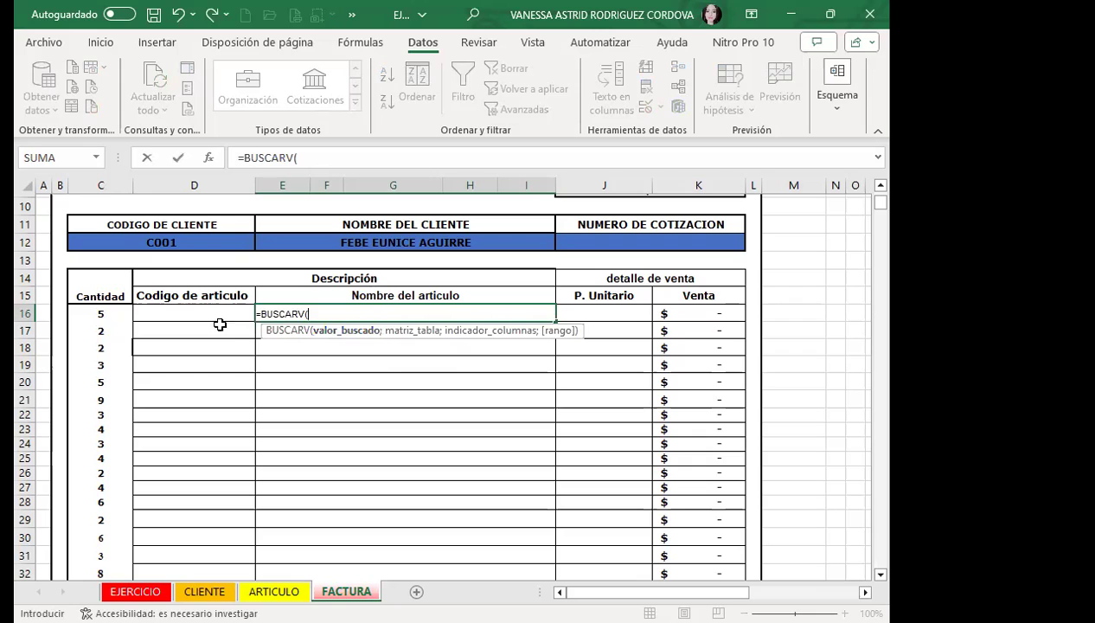
pyautogui.click(203, 312)
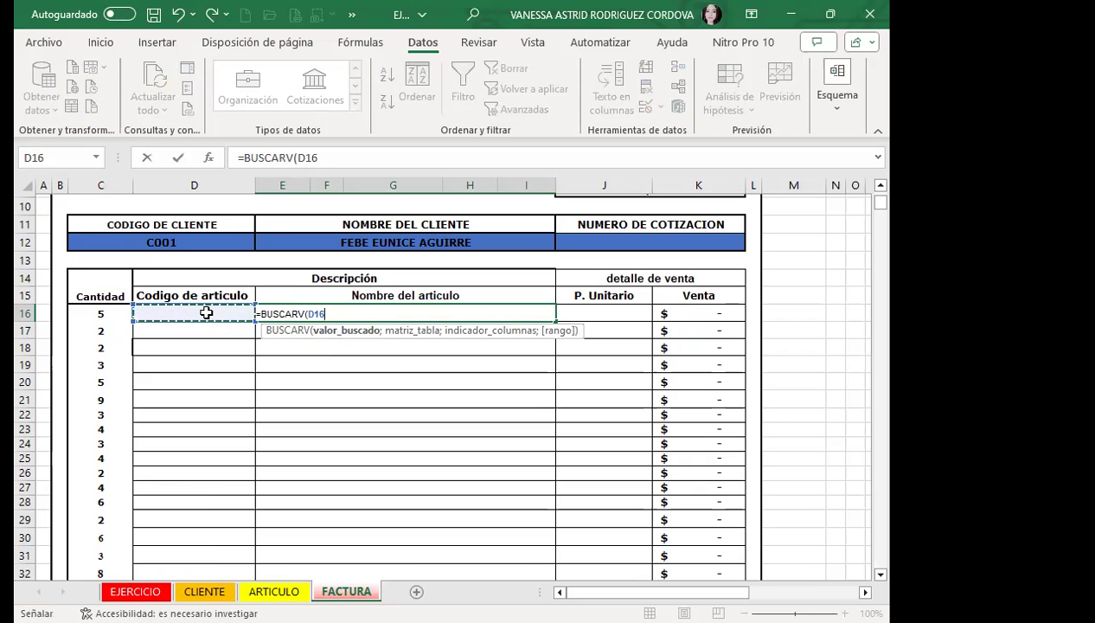
pyautogui.write(';')
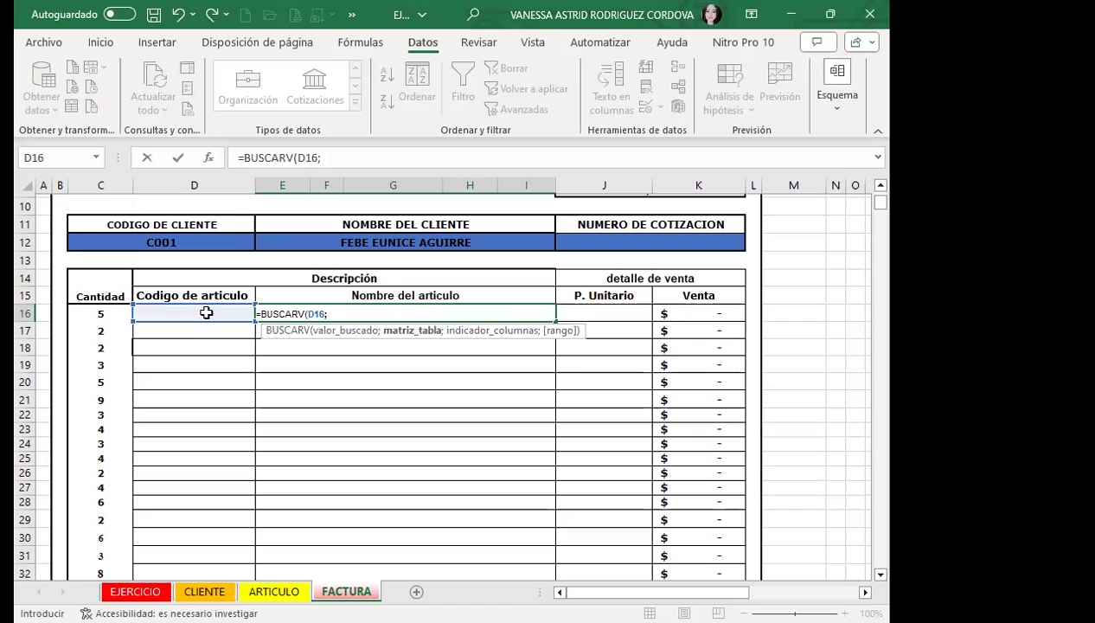
pyautogui.write('A')
pyautogui.write('RT')
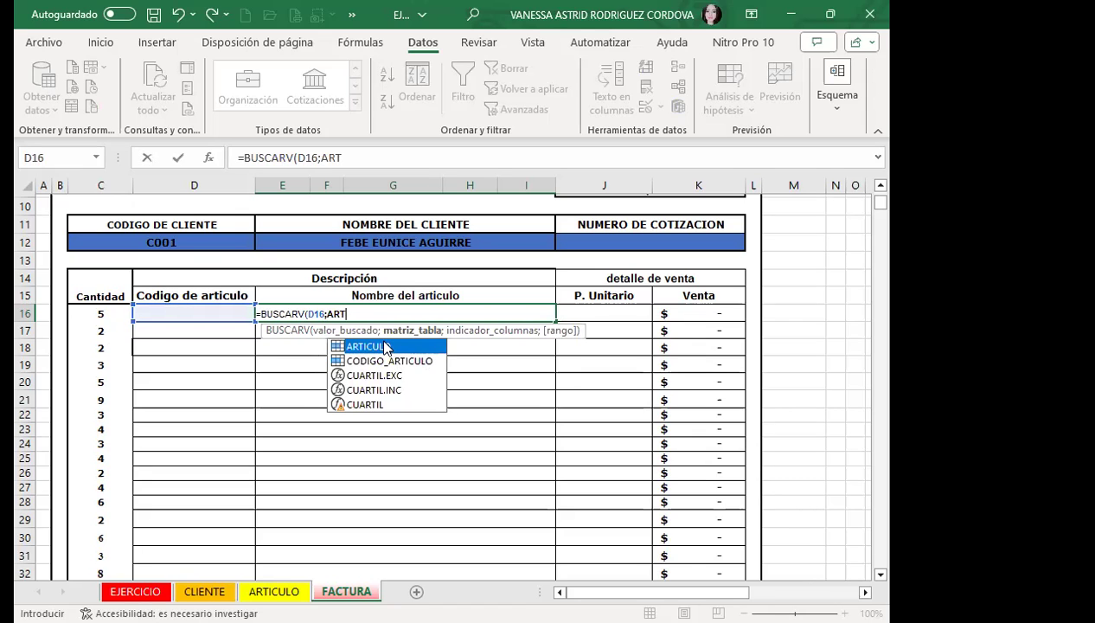
pyautogui.doubleClick(385, 345)
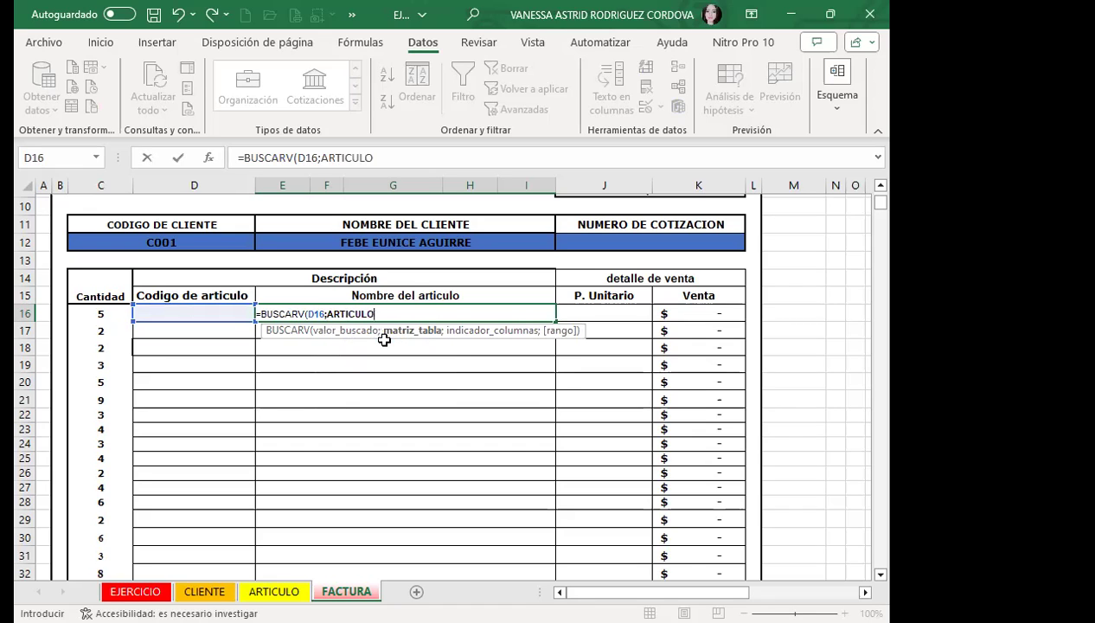
pyautogui.write(';')
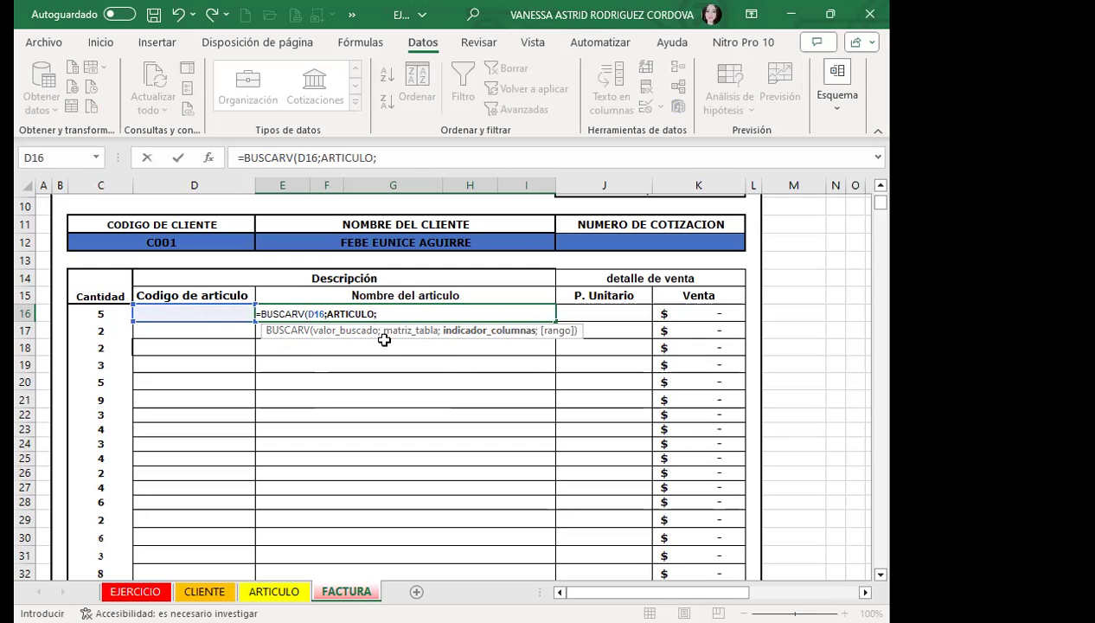
pyautogui.write('2')
pyautogui.write(';')
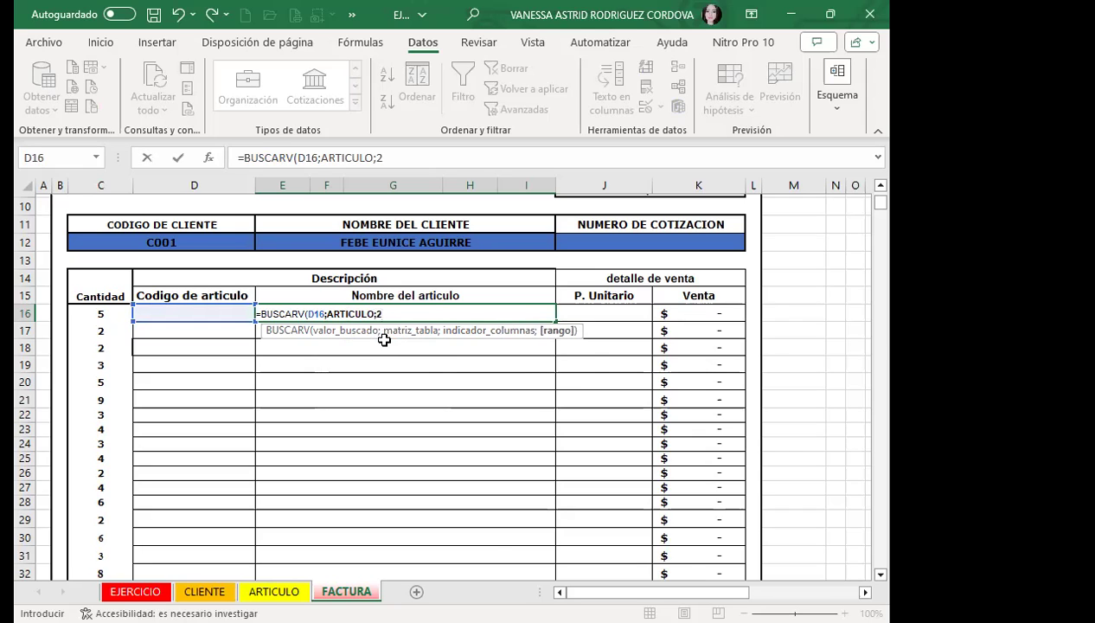
pyautogui.write('0')
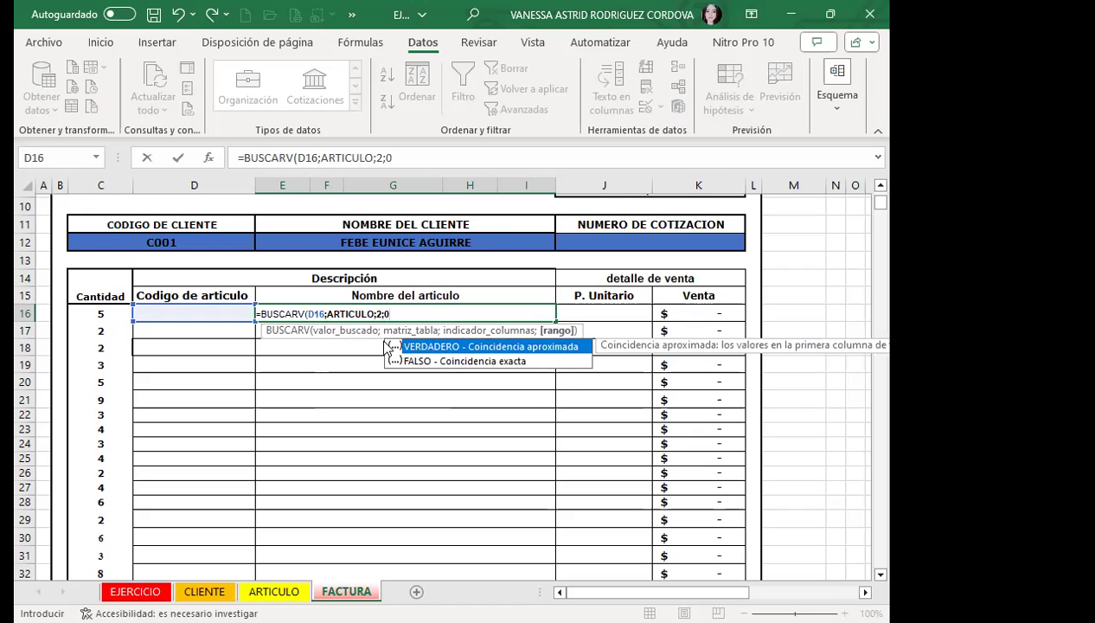
pyautogui.write(')')
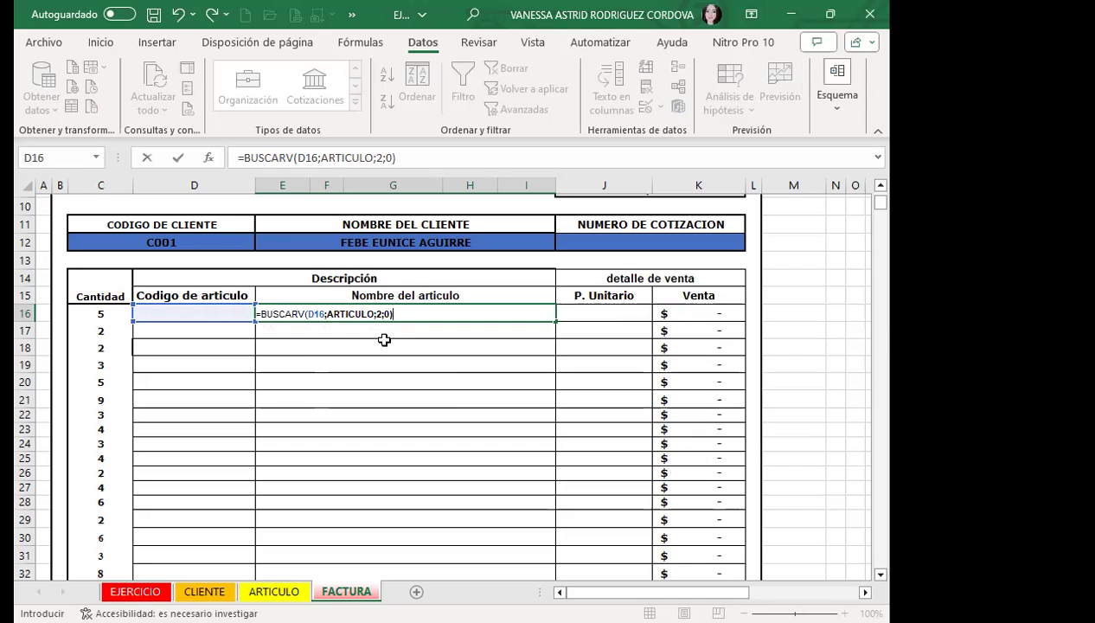
# Change E16 to =SI.ERROR(BUSCARV(D16;ARTICULO;2;0);" ") so errors show blank
pyautogui.click(259, 313)
pyautogui.write('ERR')
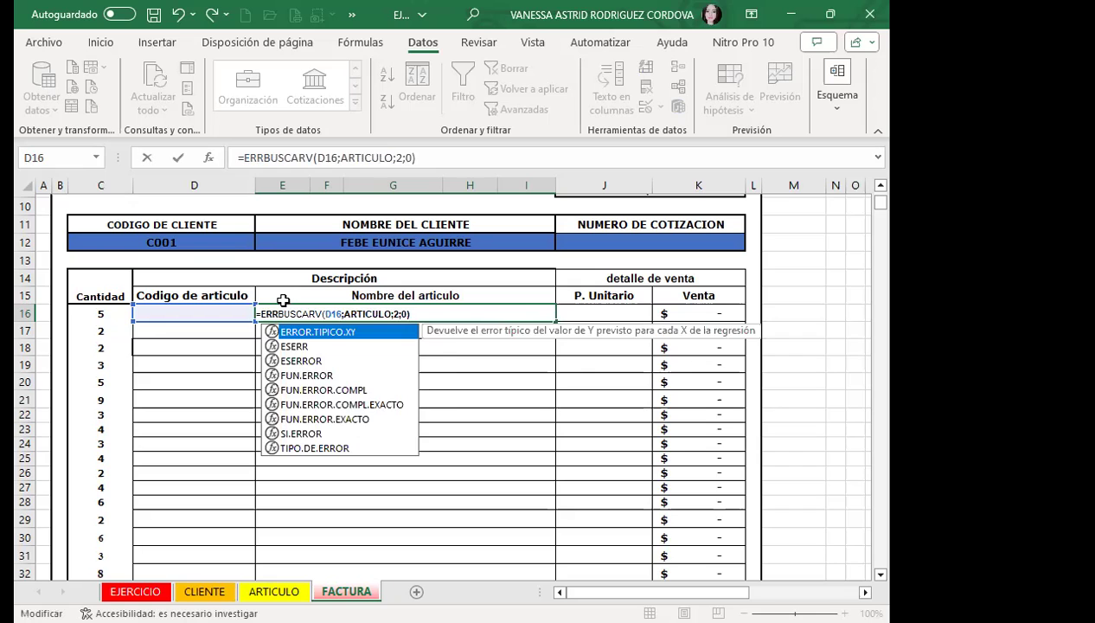
pyautogui.click(313, 438)
pyautogui.doubleClick(313, 438)
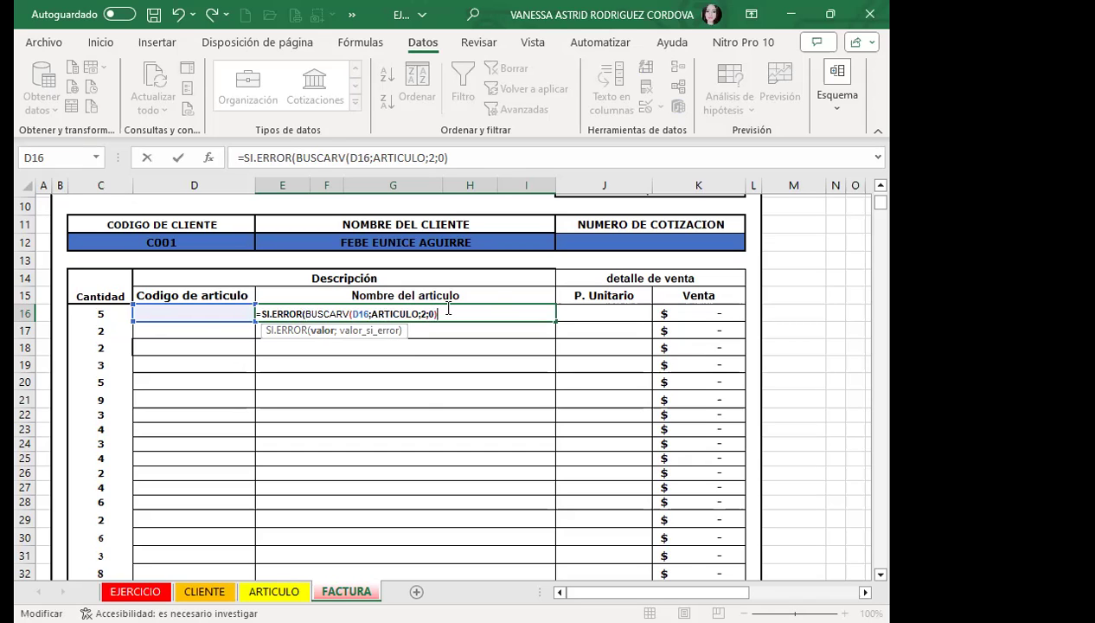
pyautogui.write(';')
pyautogui.write('" "')
pyautogui.write(')')
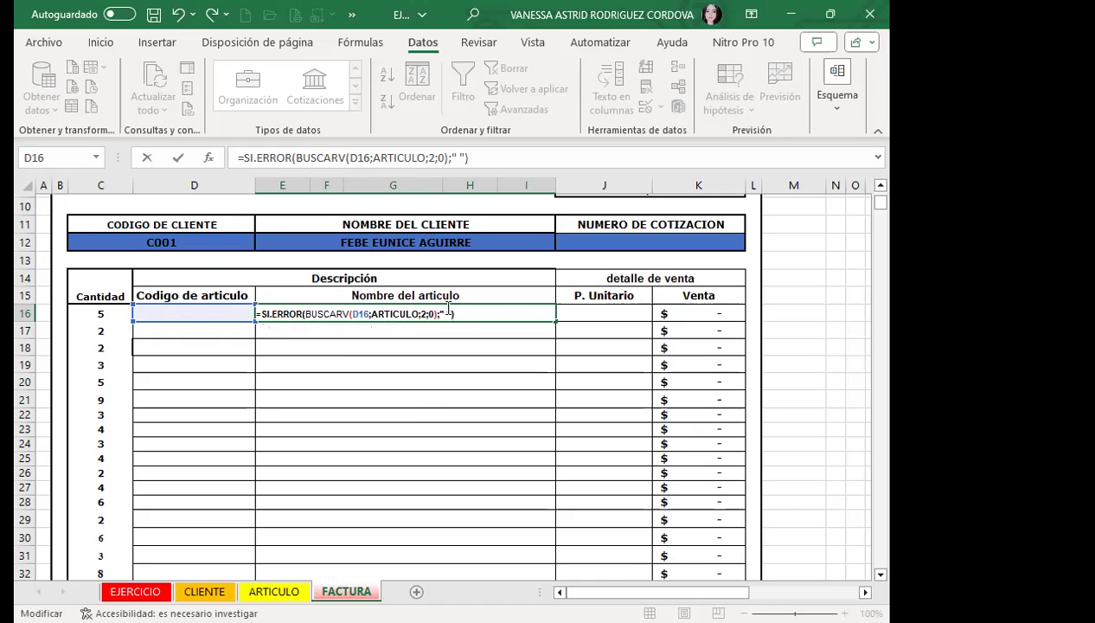
pyautogui.press('Return')
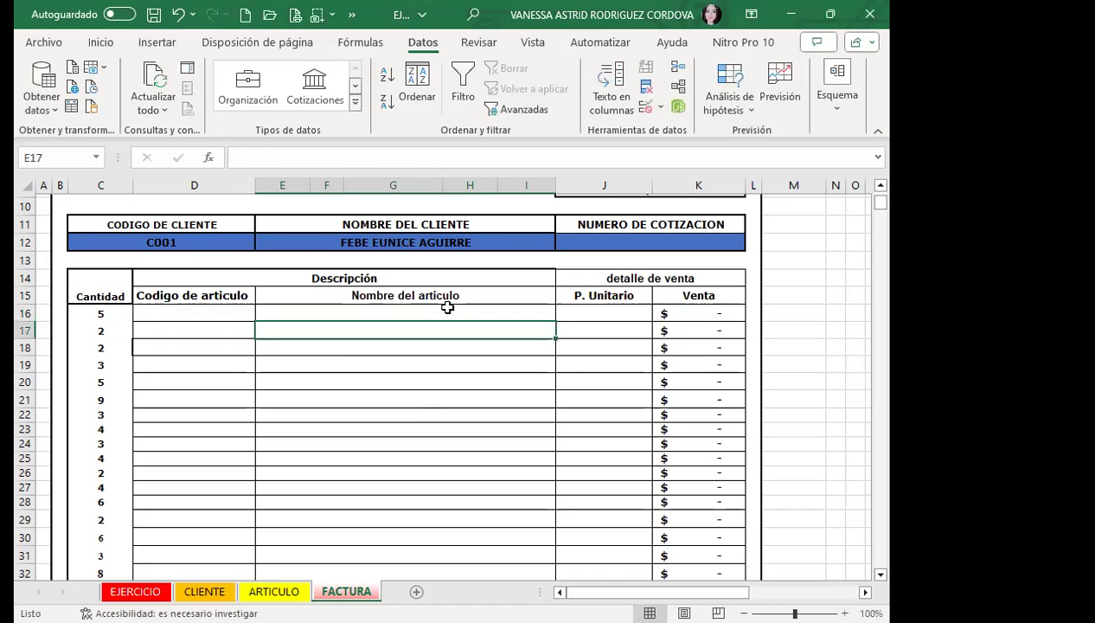
pyautogui.click(447, 307)
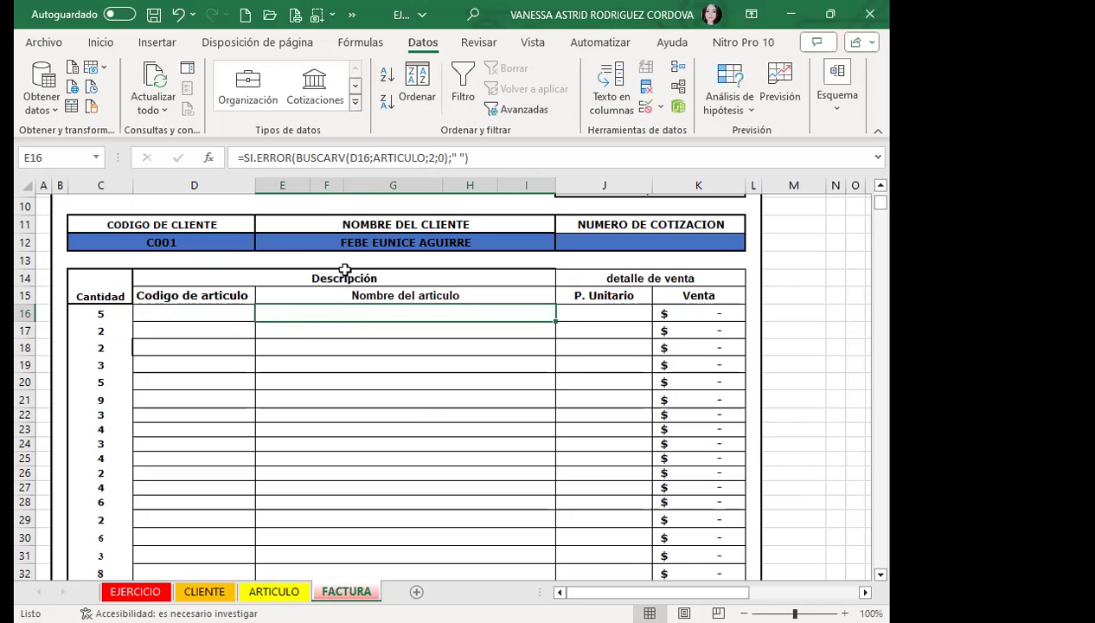
pyautogui.doubleClick(338, 313)
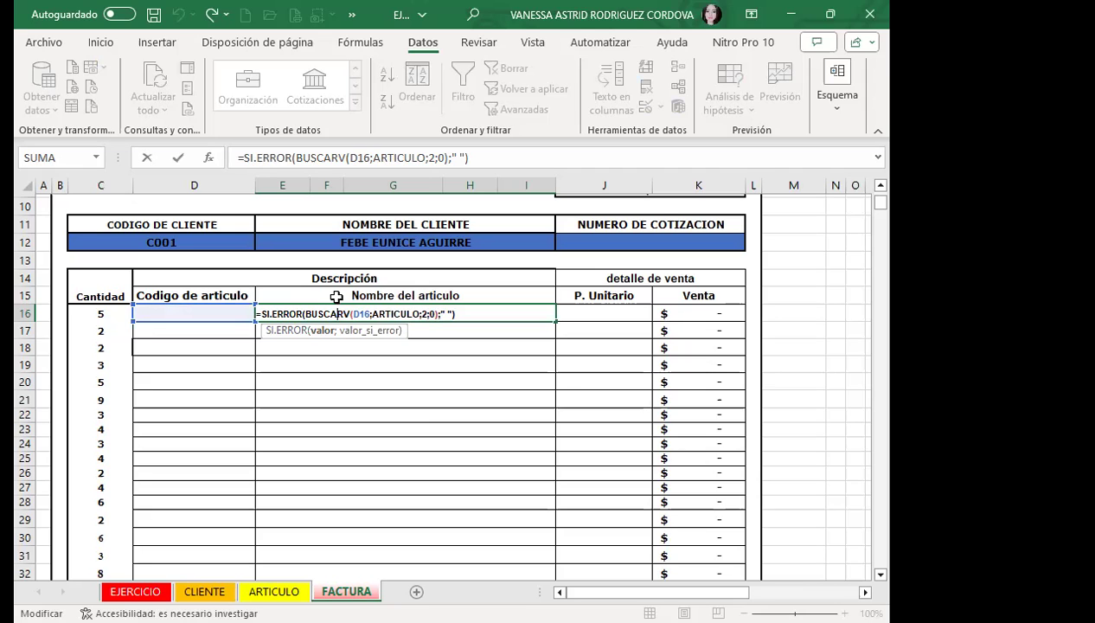
pyautogui.press('Return')
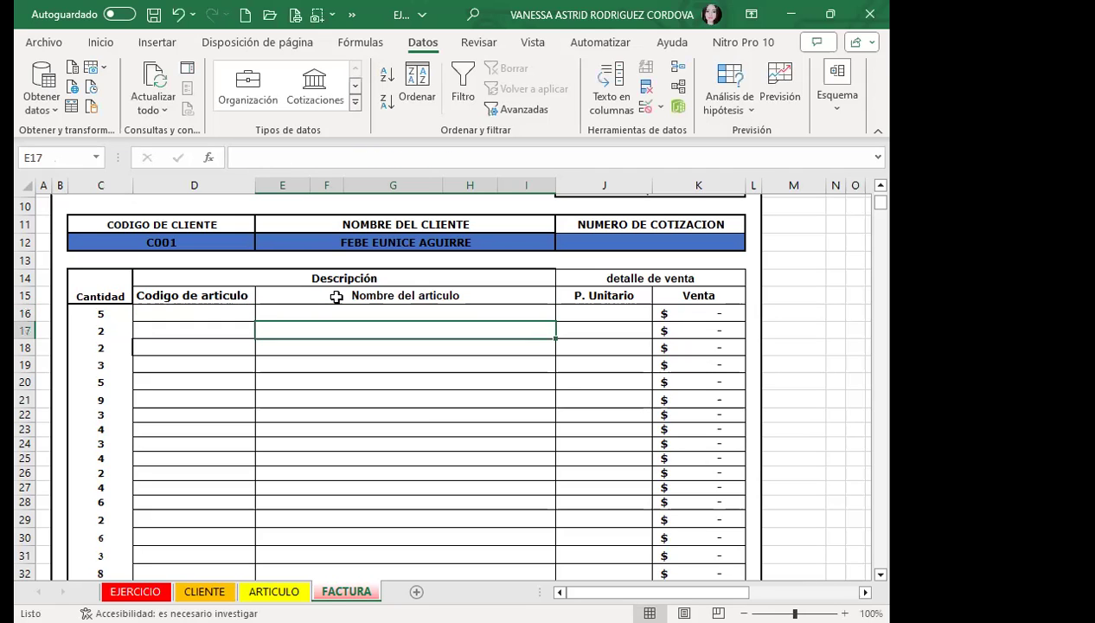
# Copy the E16 article-name formula down to row 38
pyautogui.click(288, 311)
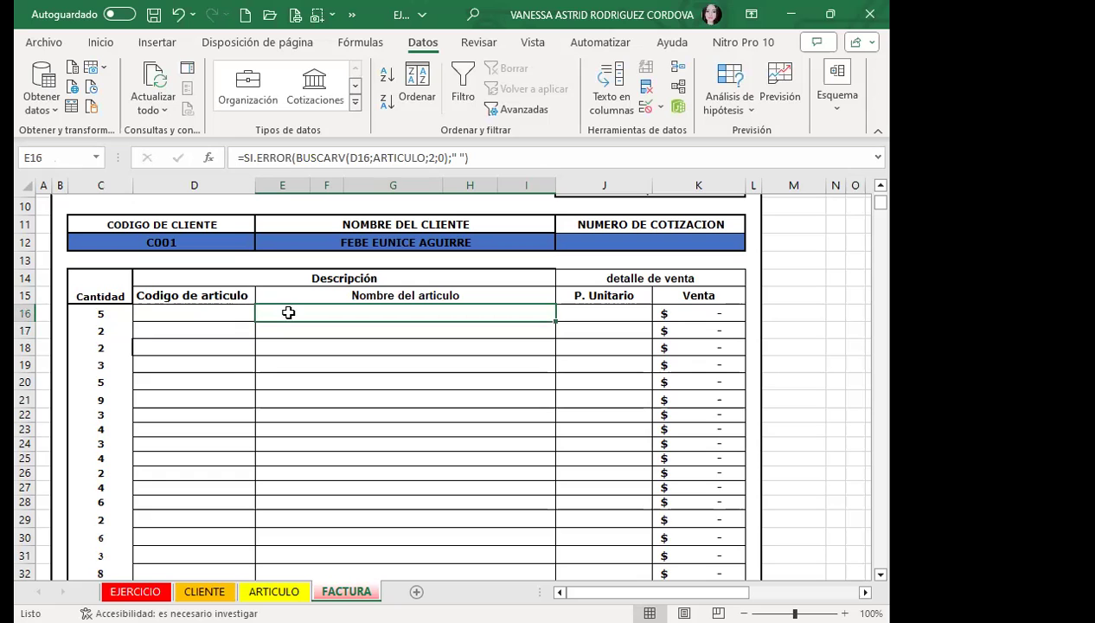
pyautogui.moveTo(555, 321); pyautogui.dragTo(512, 560)
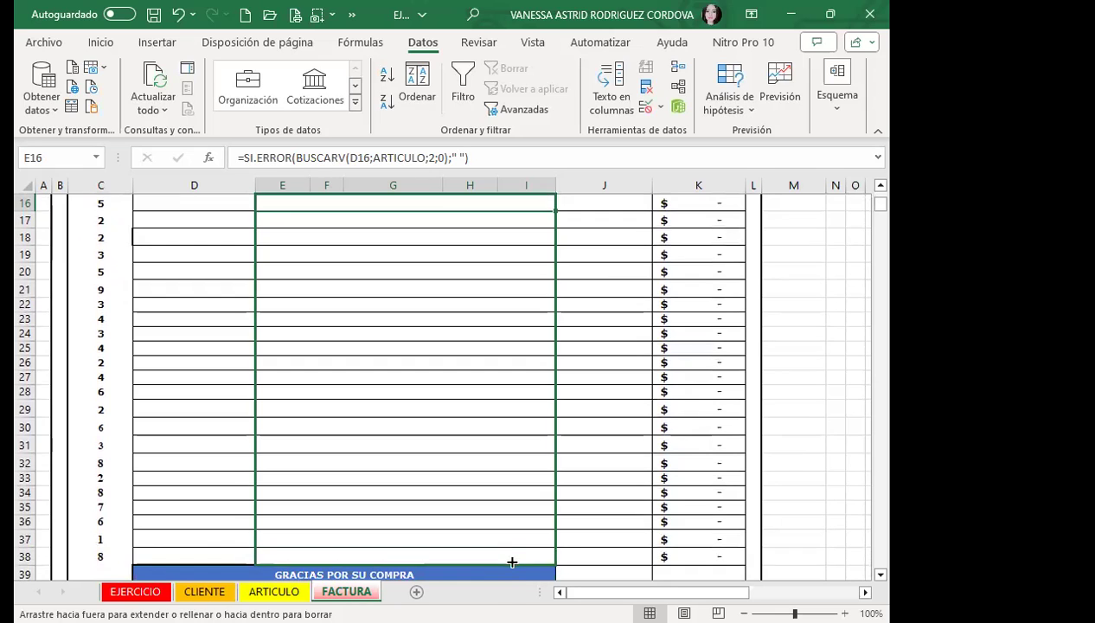
pyautogui.moveTo(512, 560); pyautogui.dragTo(508, 550)
pyautogui.click(335, 268)
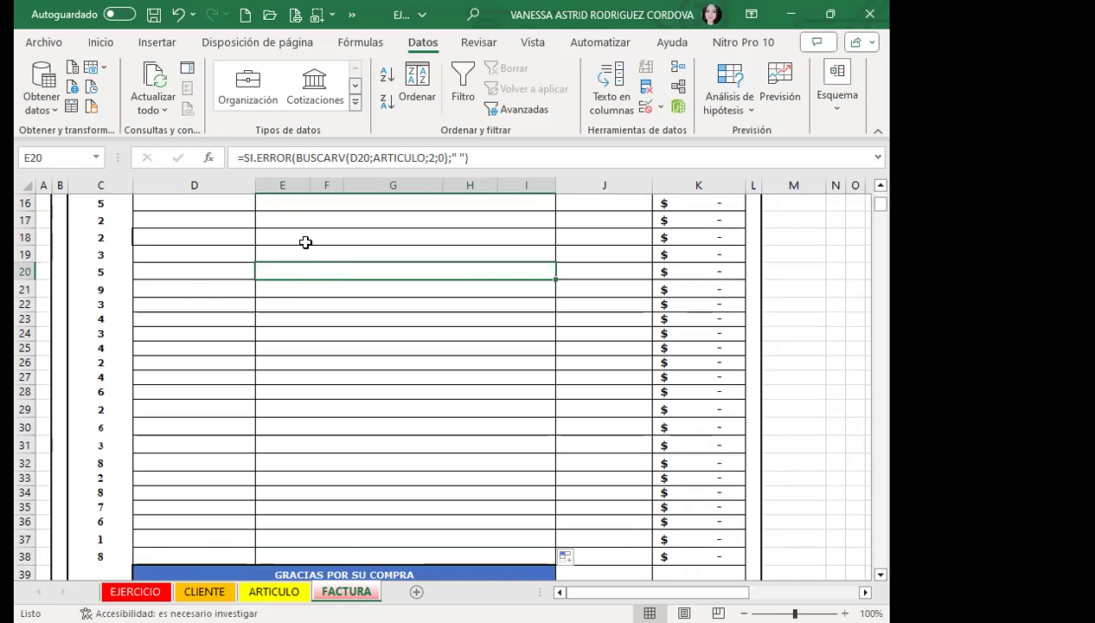
pyautogui.scroll(4, 427, 247)
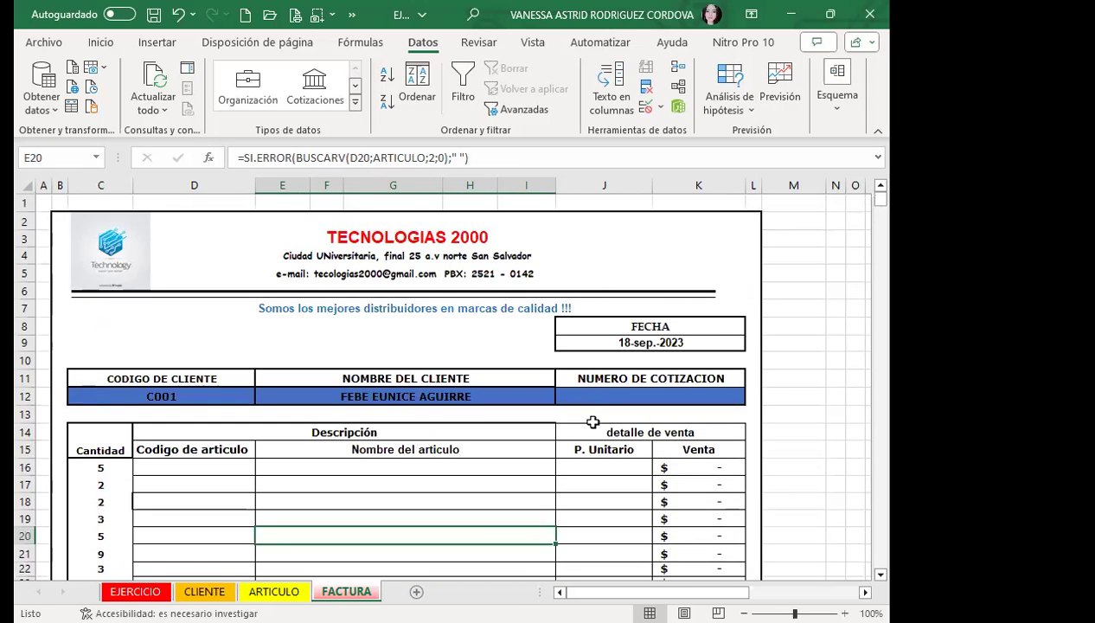
pyautogui.scroll(-1, 587, 365)
pyautogui.click(590, 362)
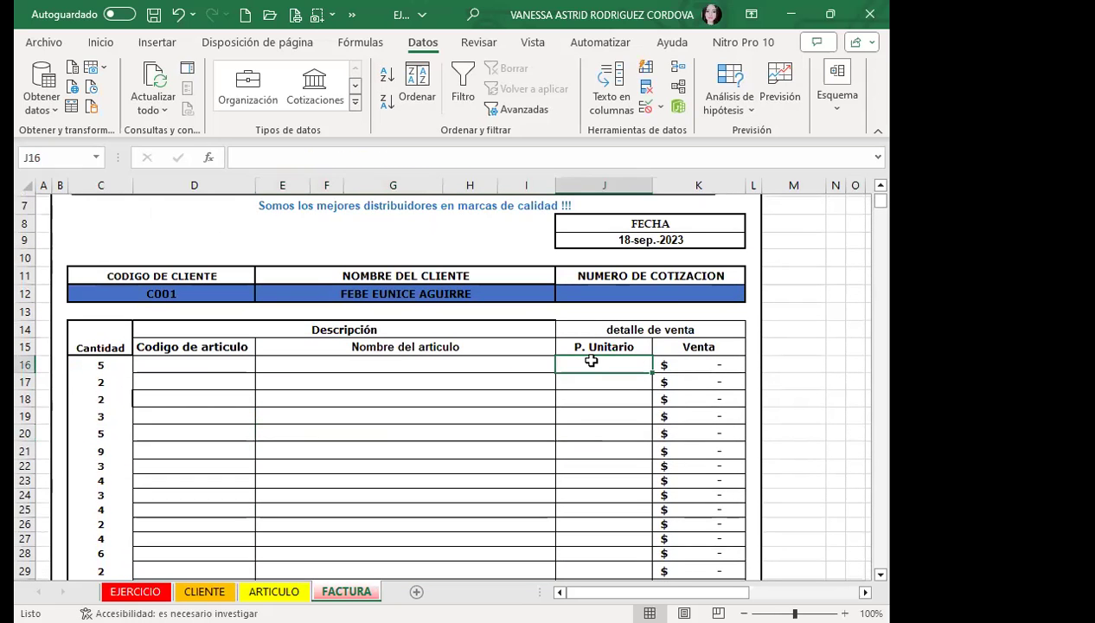
# Enter =SI.ERROR(BUSCARV(D16;ARTICULO;5;0);" ") in J16 to fetch the unit price
pyautogui.write('=')
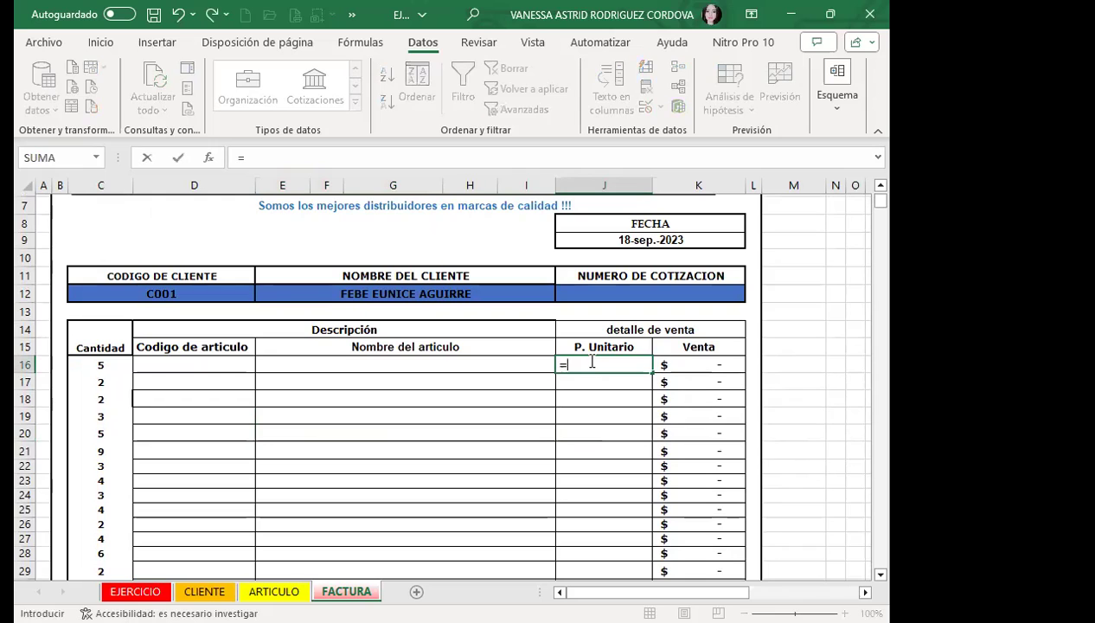
pyautogui.write('SI')
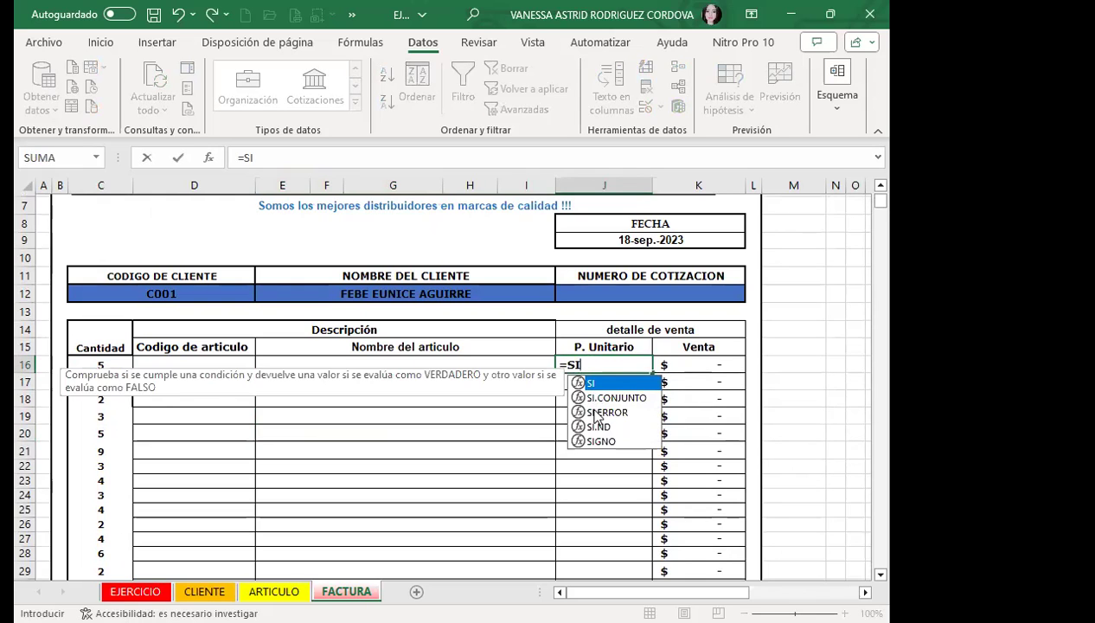
pyautogui.doubleClick(600, 410)
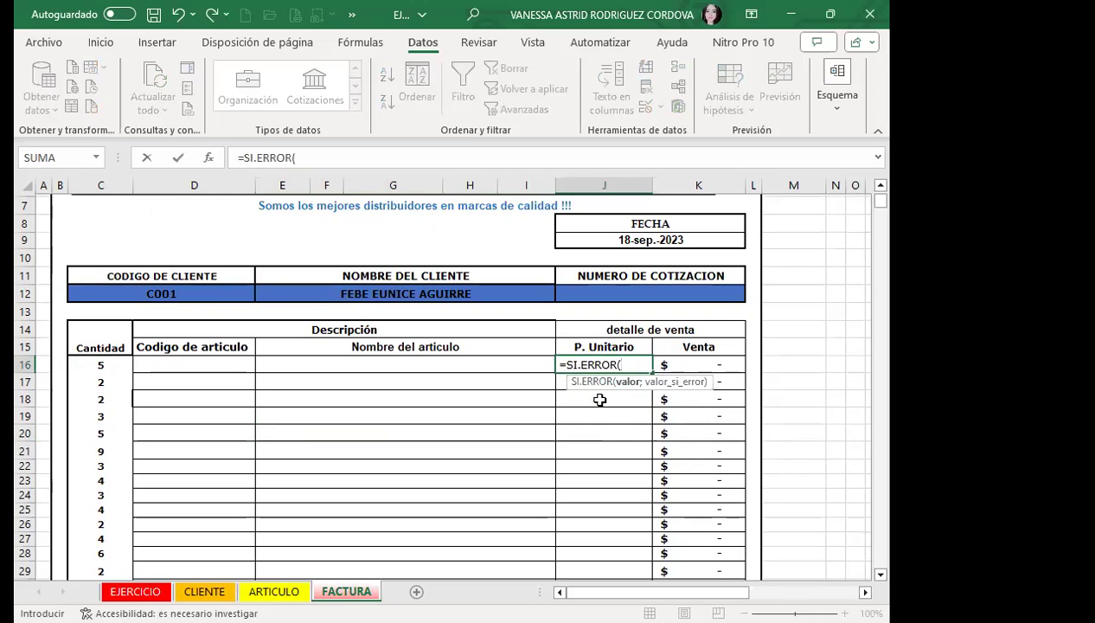
pyautogui.write('BUS')
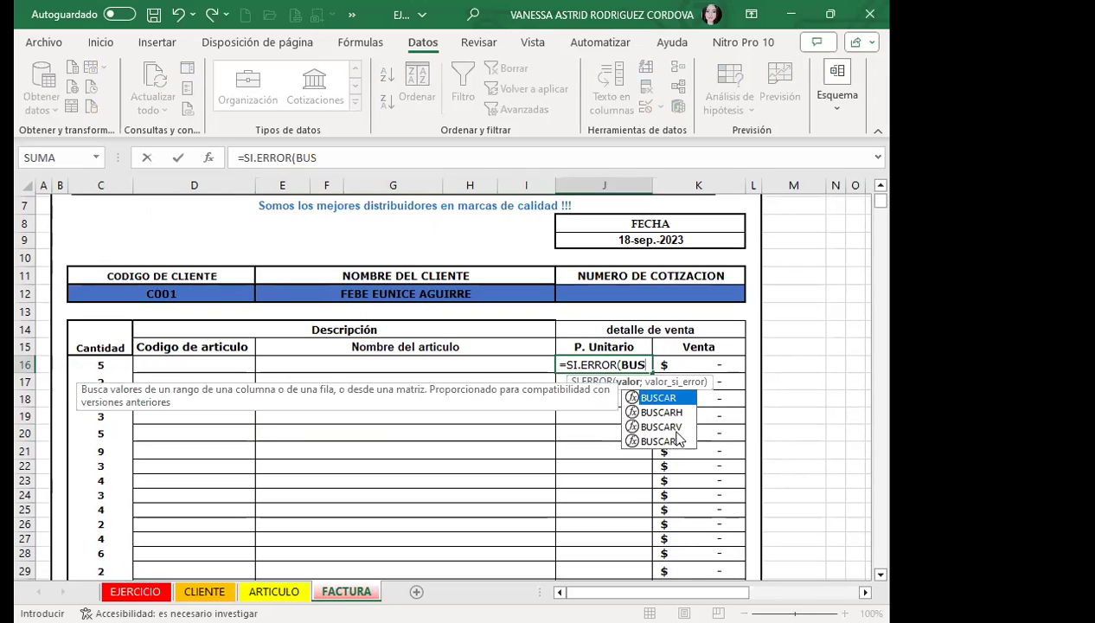
pyautogui.press('Tab')
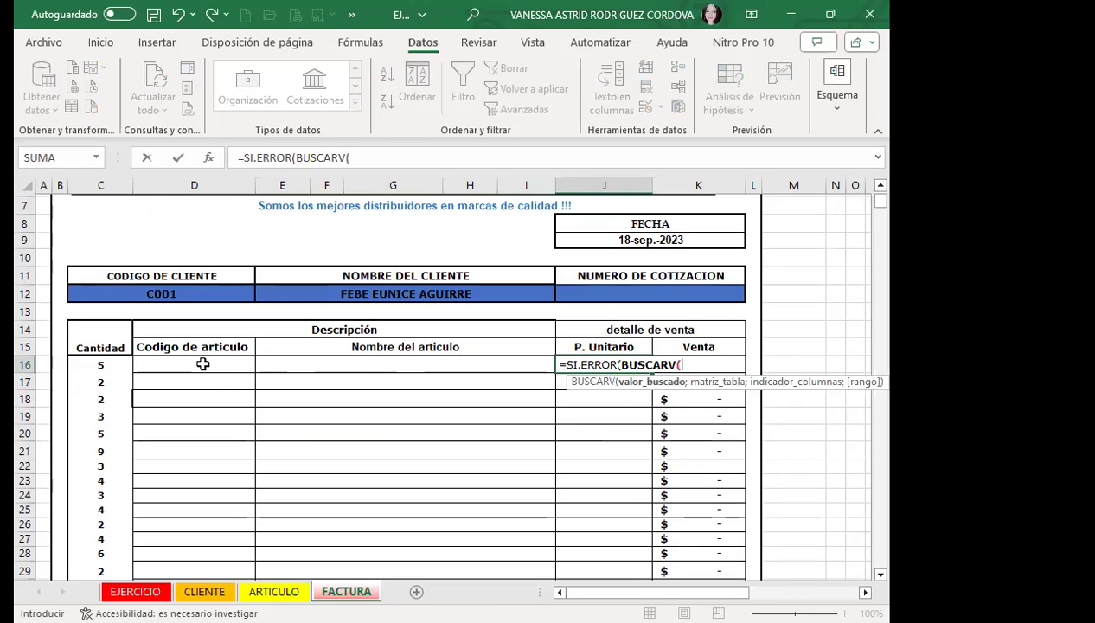
pyautogui.click(202, 365)
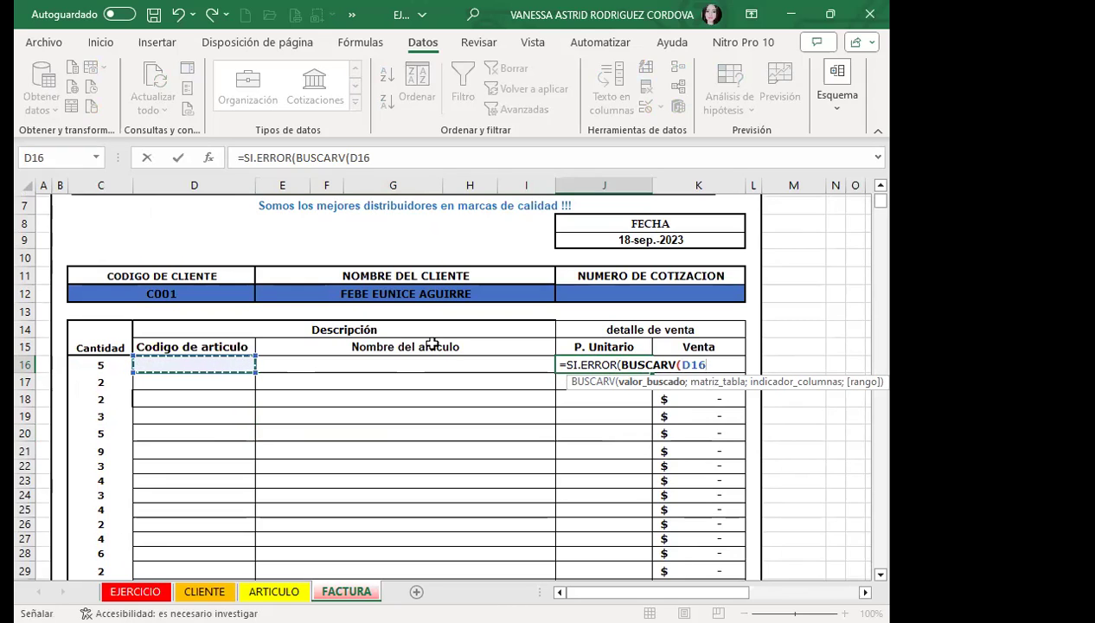
pyautogui.write(';')
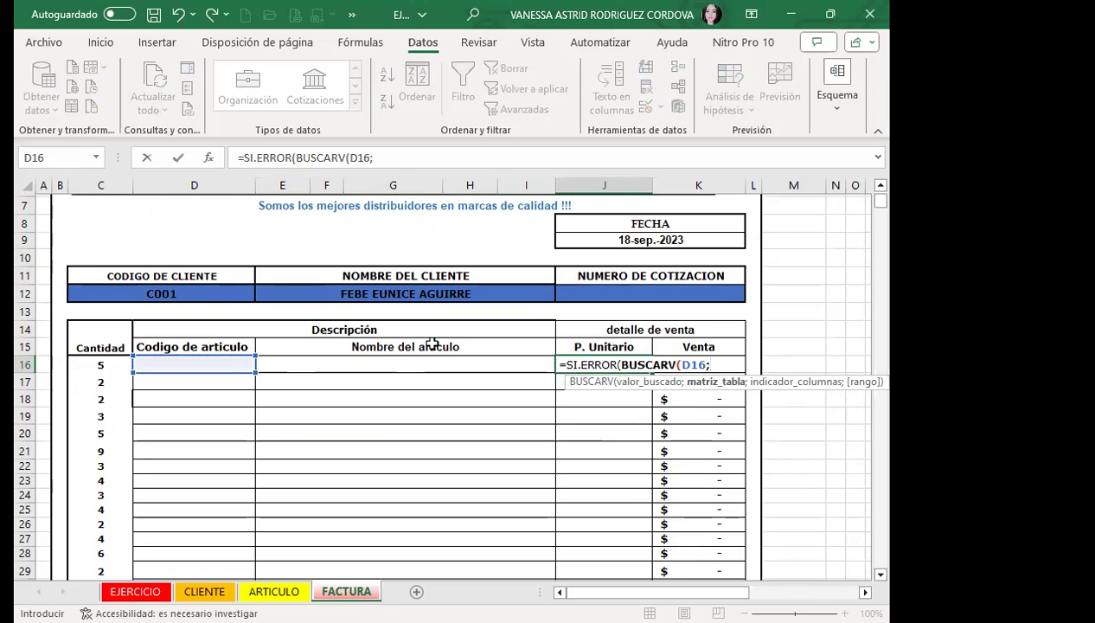
pyautogui.write('ARTI')
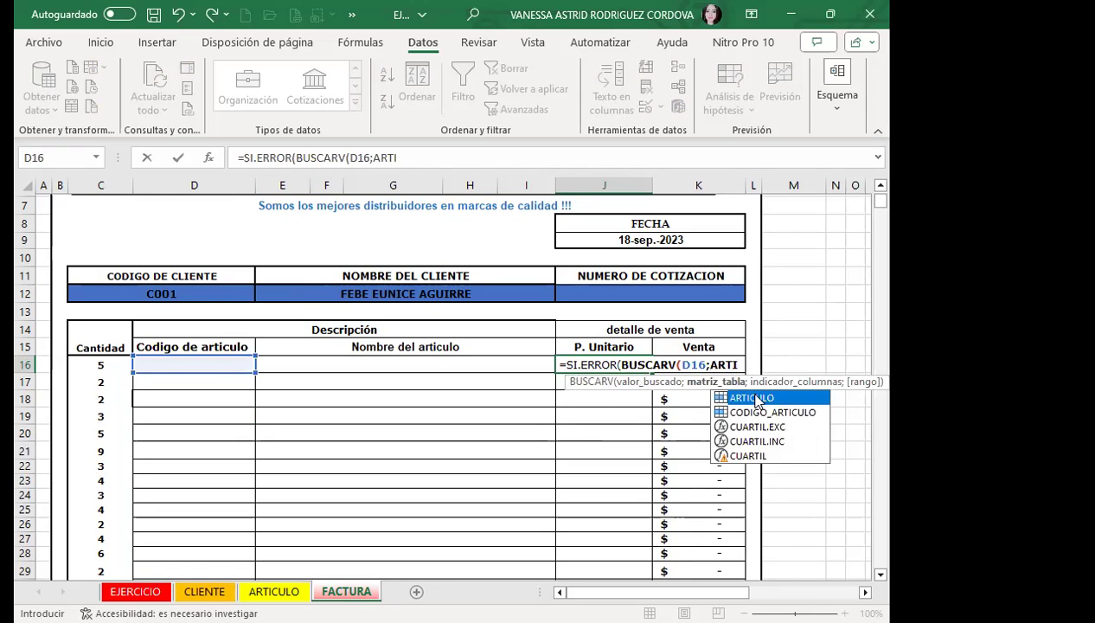
pyautogui.doubleClick(754, 398)
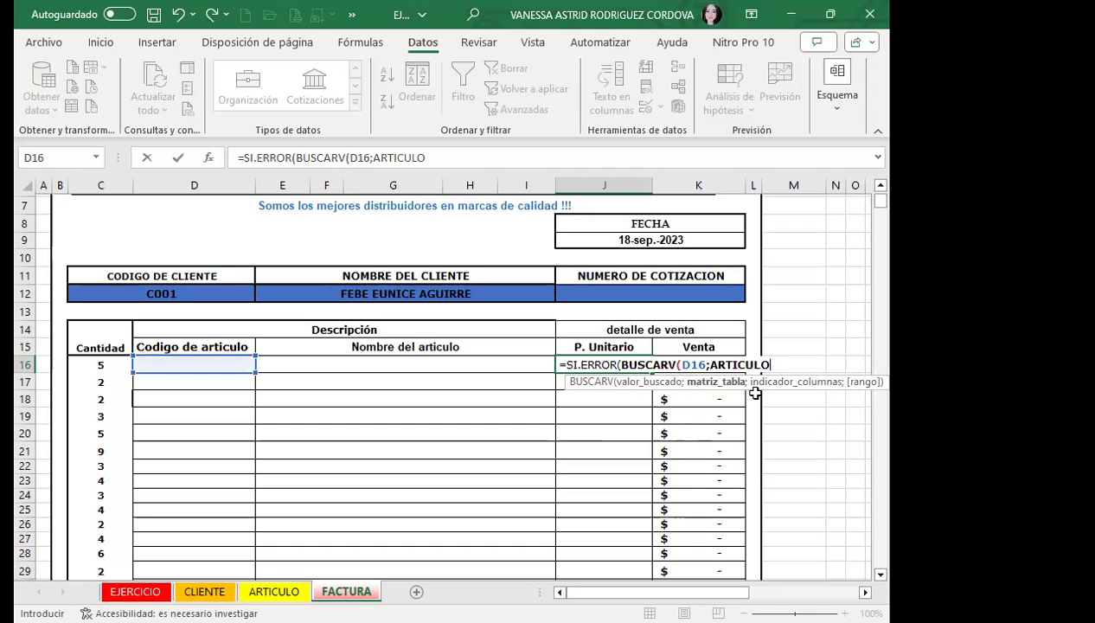
pyautogui.write(';5:')
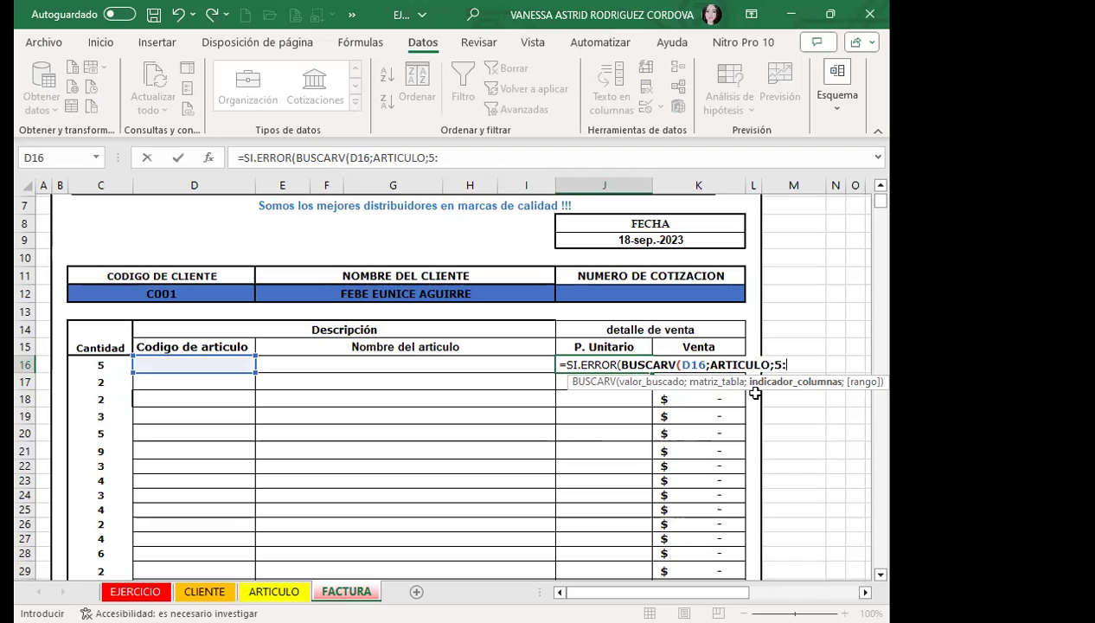
pyautogui.press('BackSpace')
pyautogui.write(';')
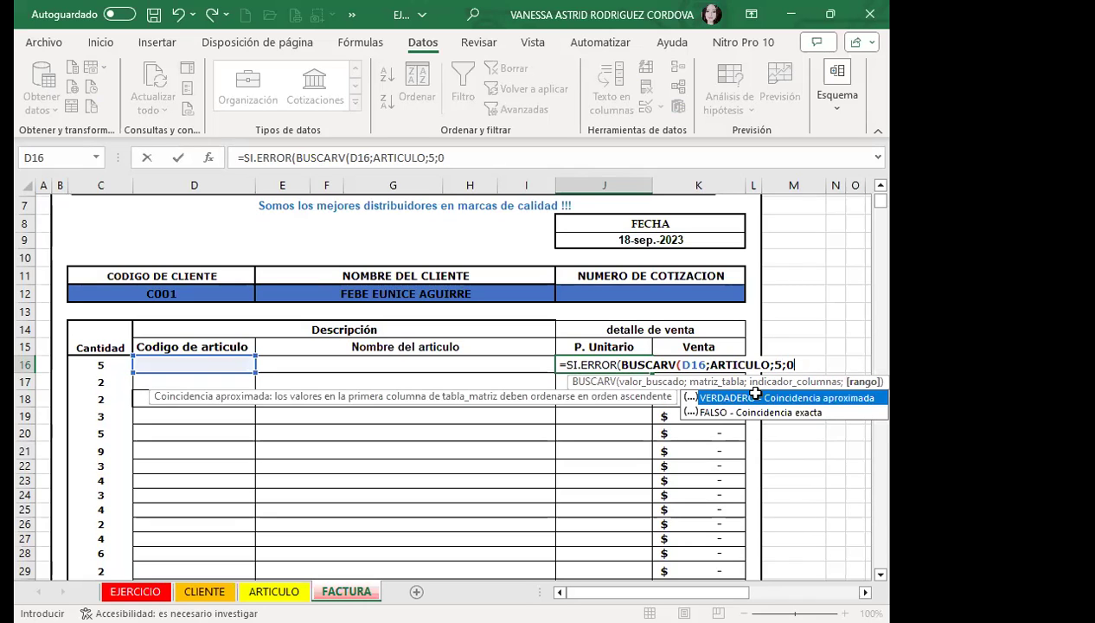
pyautogui.write('0);" "')
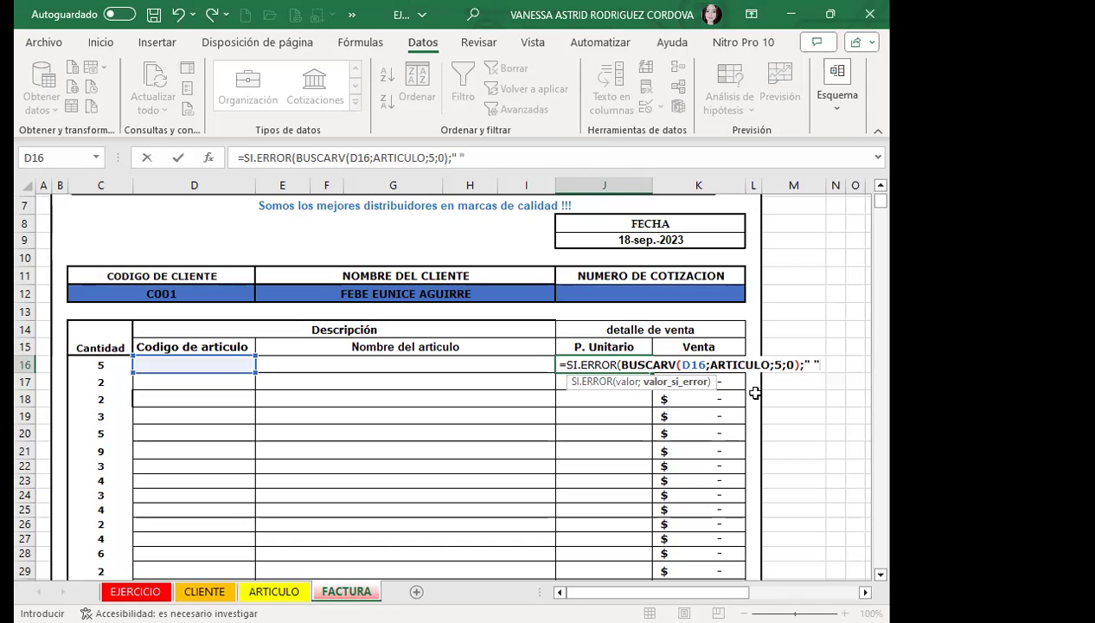
pyautogui.write(')')
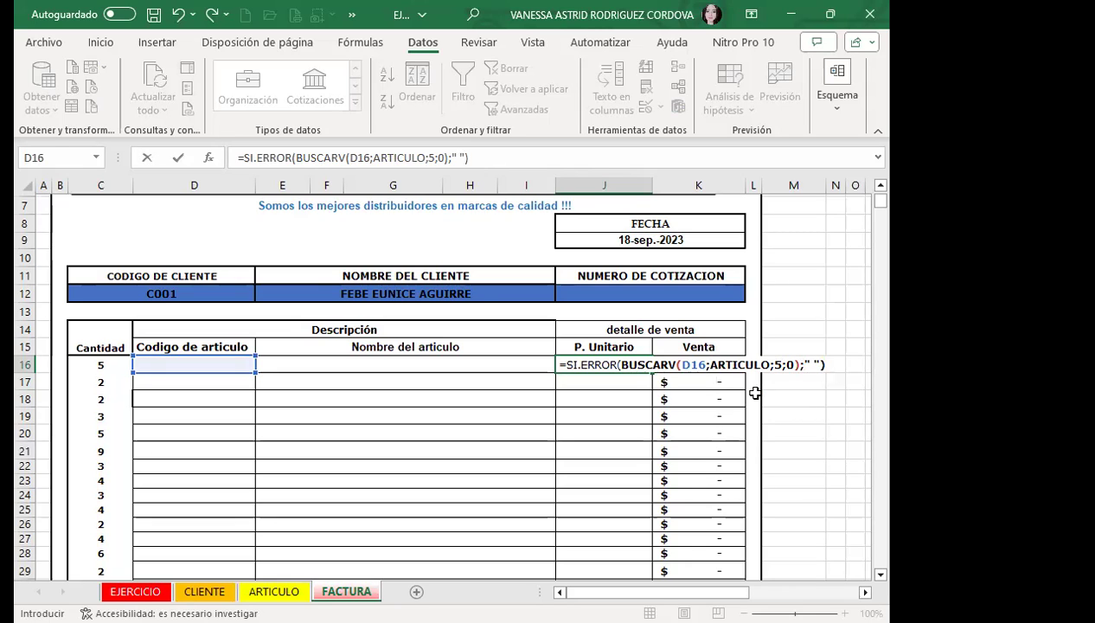
pyautogui.press('Return')
pyautogui.click(596, 365)
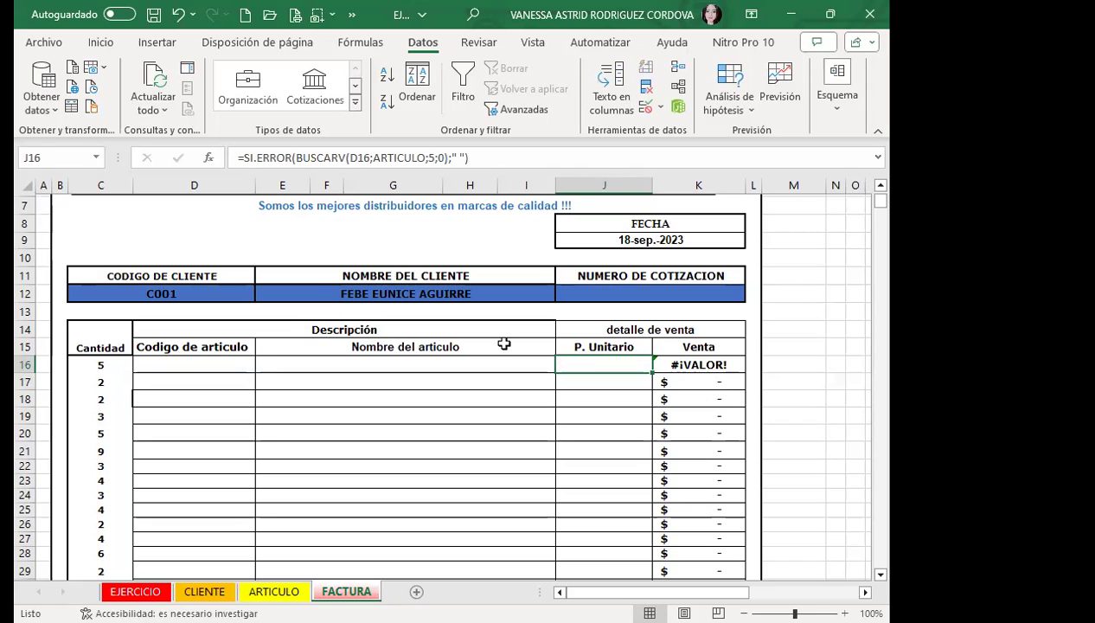
# Choose article A01 in D16 and quantity 2 in C16, giving a $1,600.00 total
pyautogui.click(186, 363)
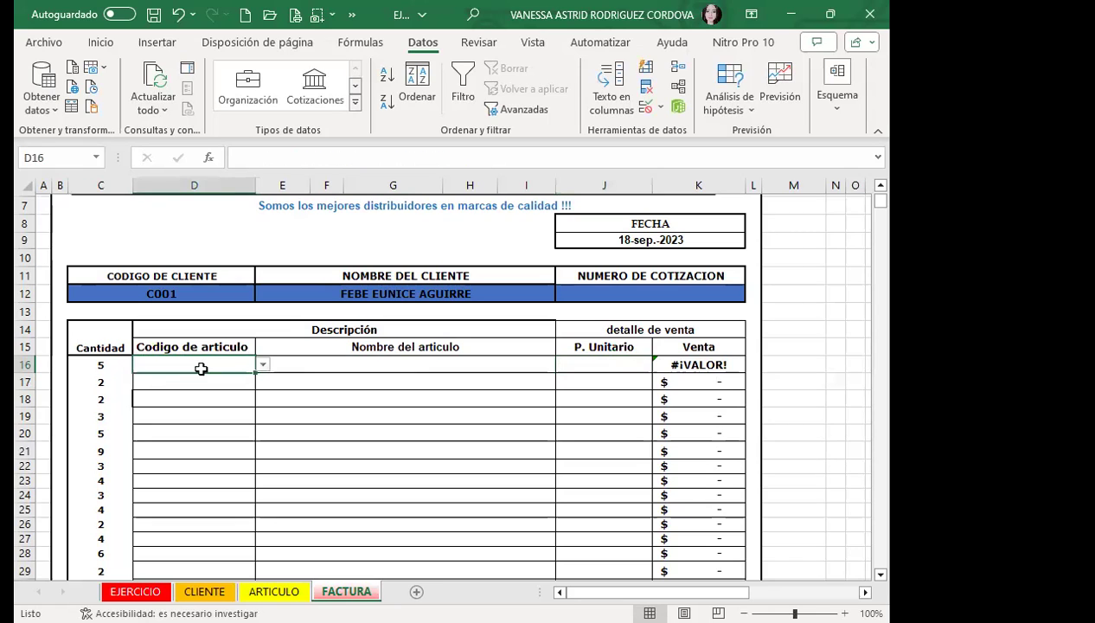
pyautogui.click(263, 365)
pyautogui.click(173, 380)
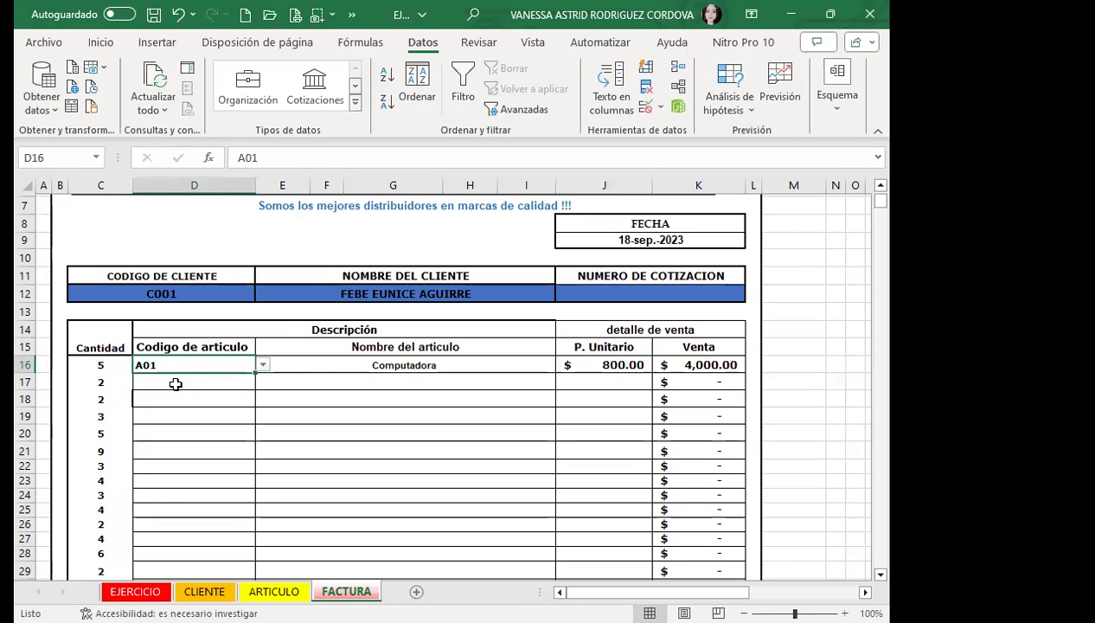
pyautogui.click(124, 363)
pyautogui.write('2')
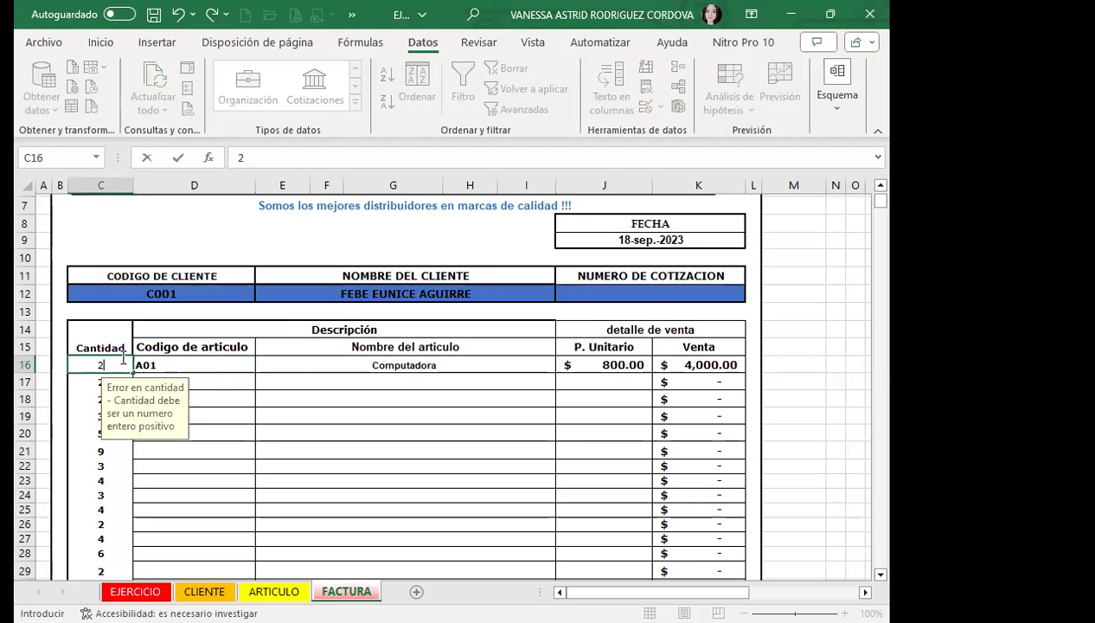
pyautogui.press('Return')
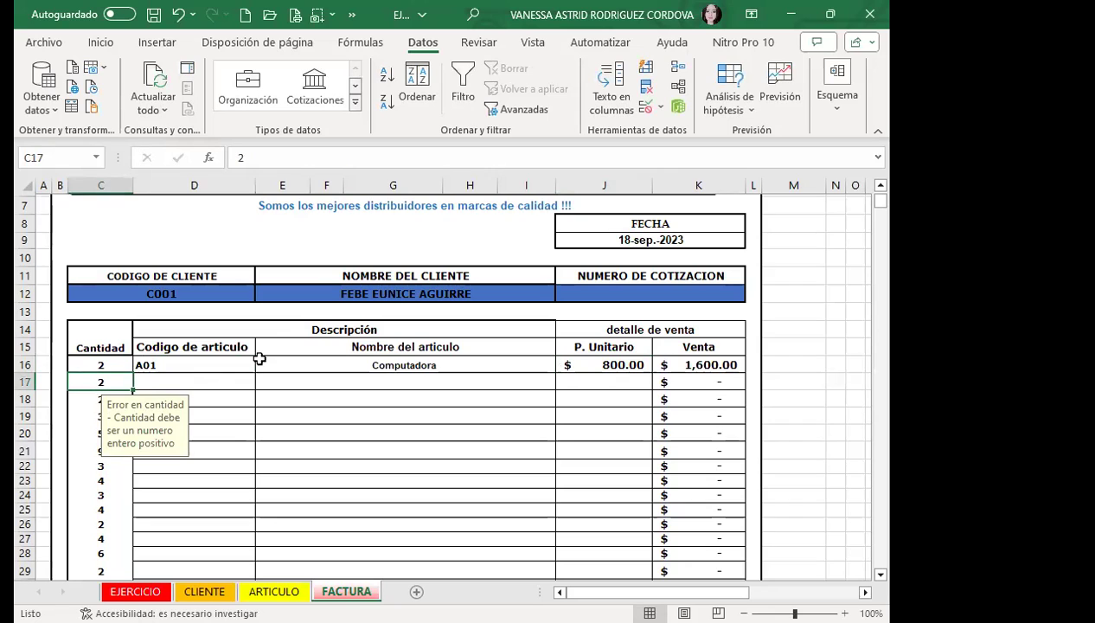
# Review the K16 sale formula, the E16 name lookup and the D16 article-code list
pyautogui.click(687, 369)
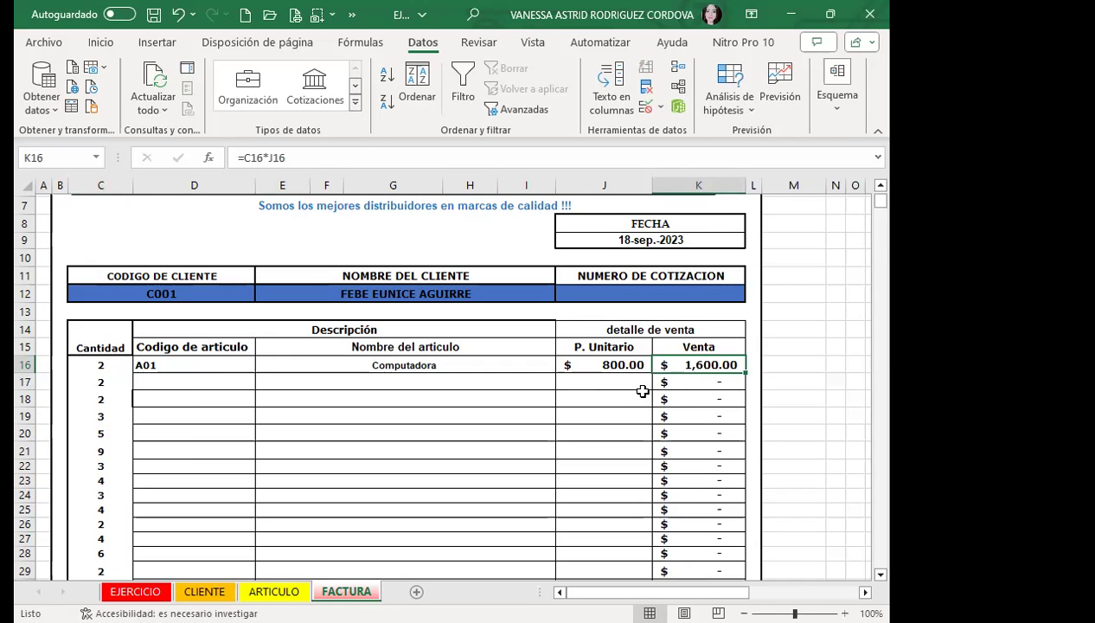
pyautogui.click(321, 365)
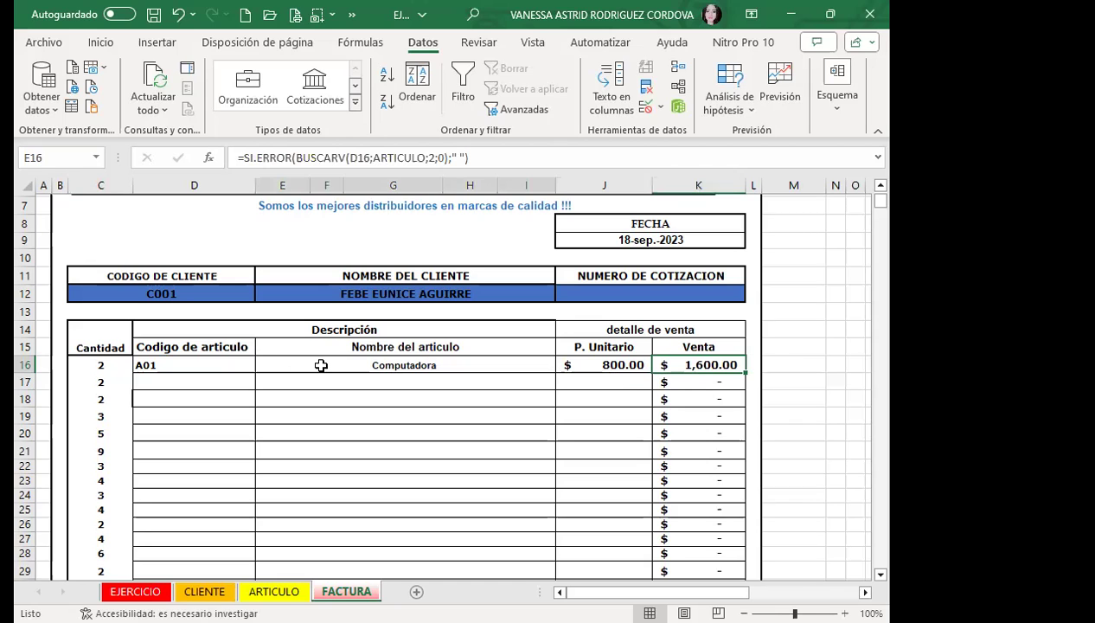
pyautogui.click(202, 360)
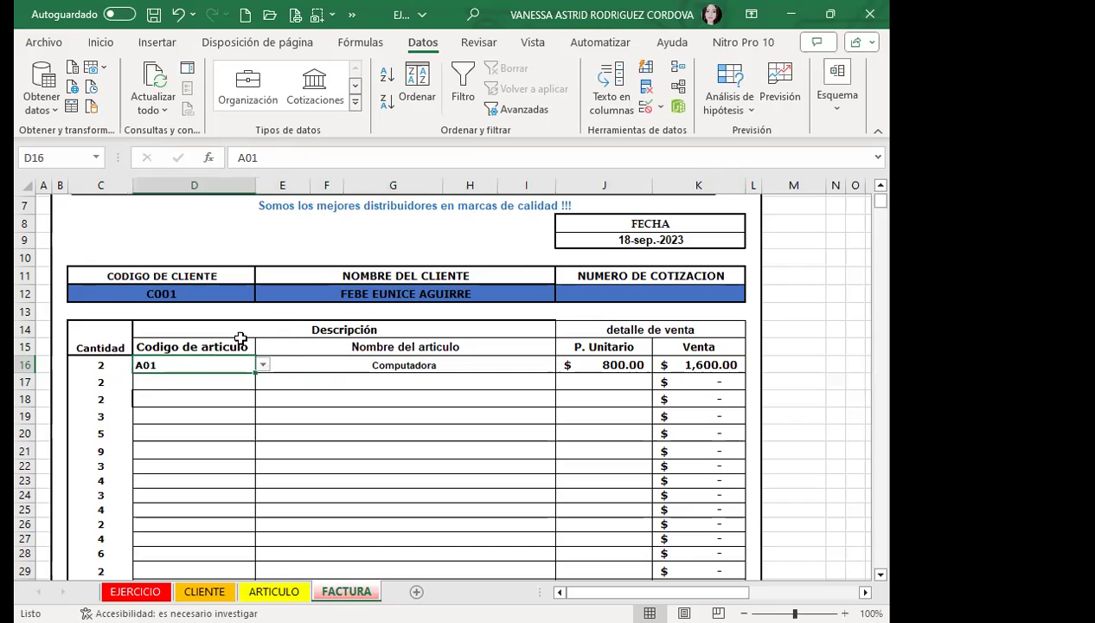
pyautogui.click(264, 366)
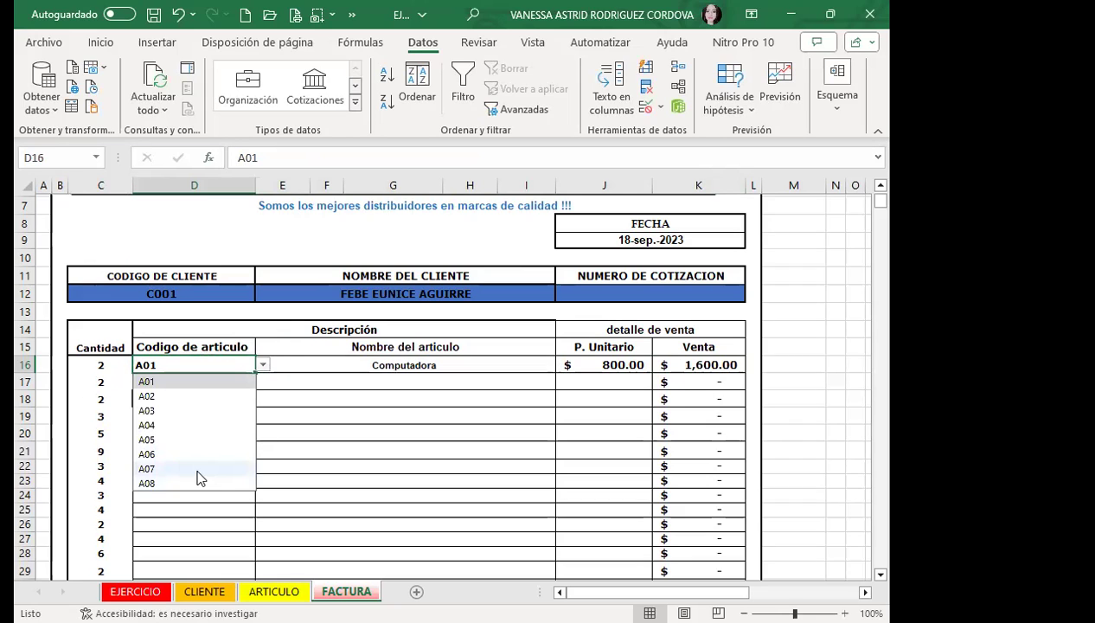
pyautogui.click(234, 365)
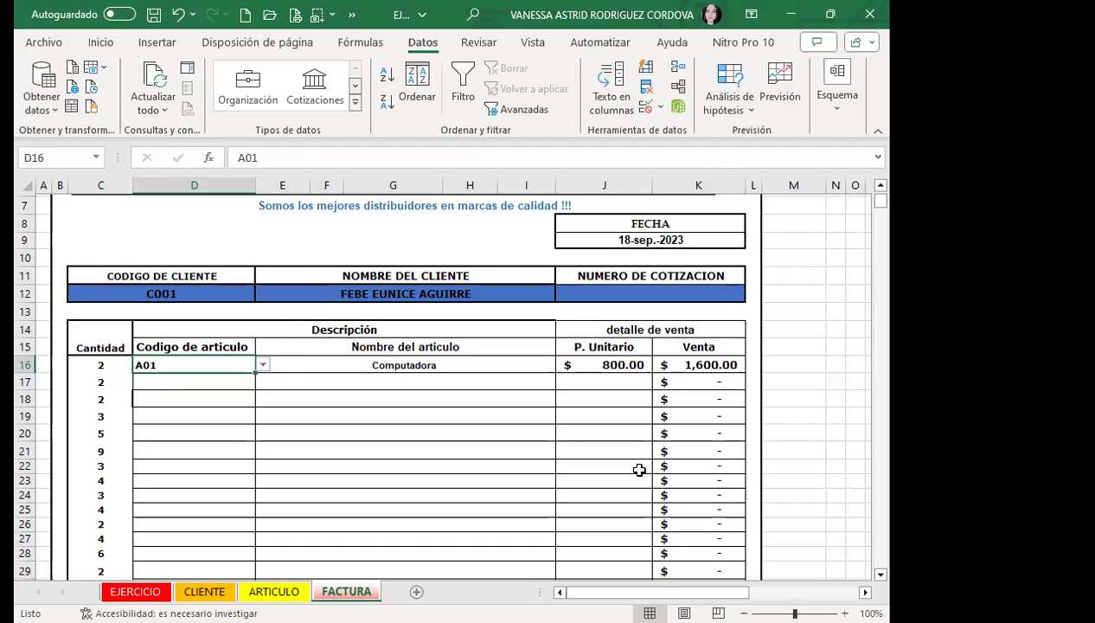
pyautogui.scroll(2, 209, 368)
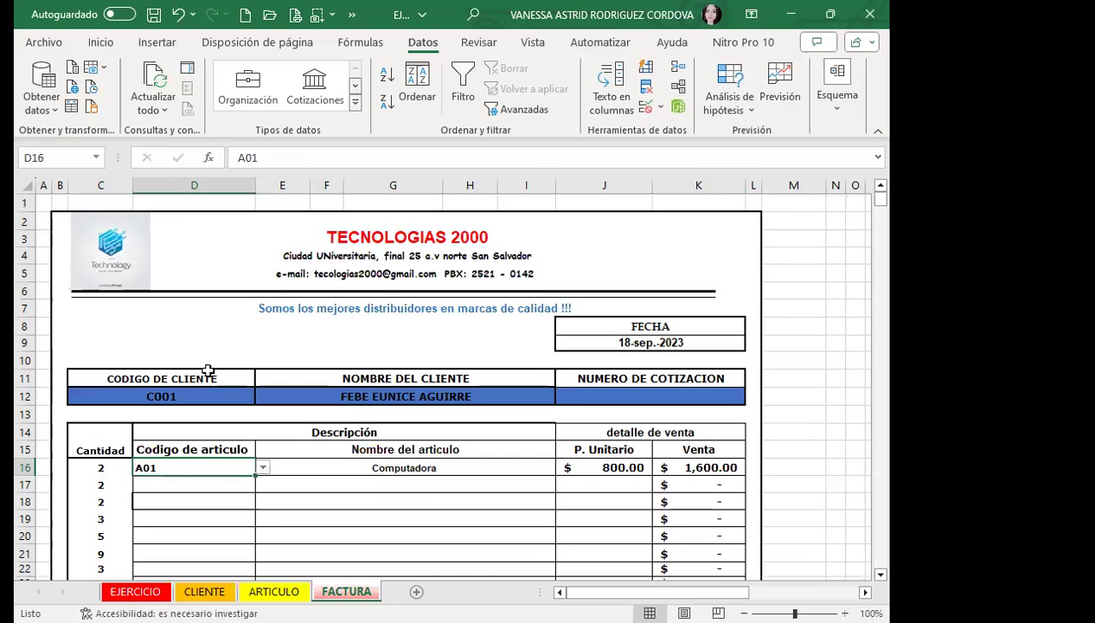
# Check the C12 client-code list and the row lookups, then go to the CLIENTE sheet
pyautogui.click(198, 395)
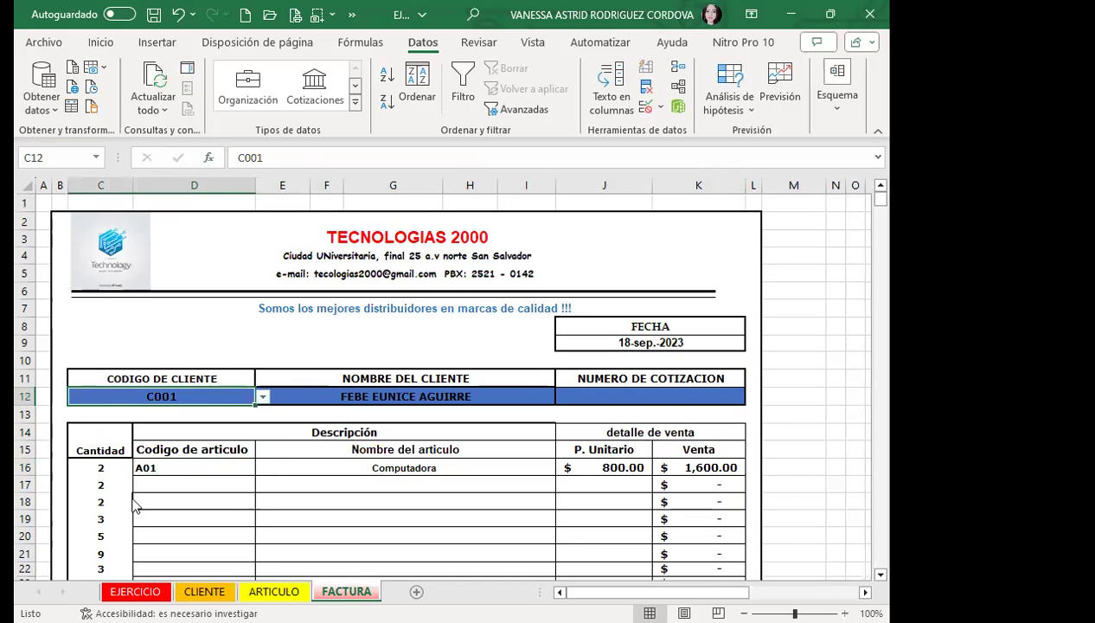
pyautogui.hotkey('alt', 'Down')
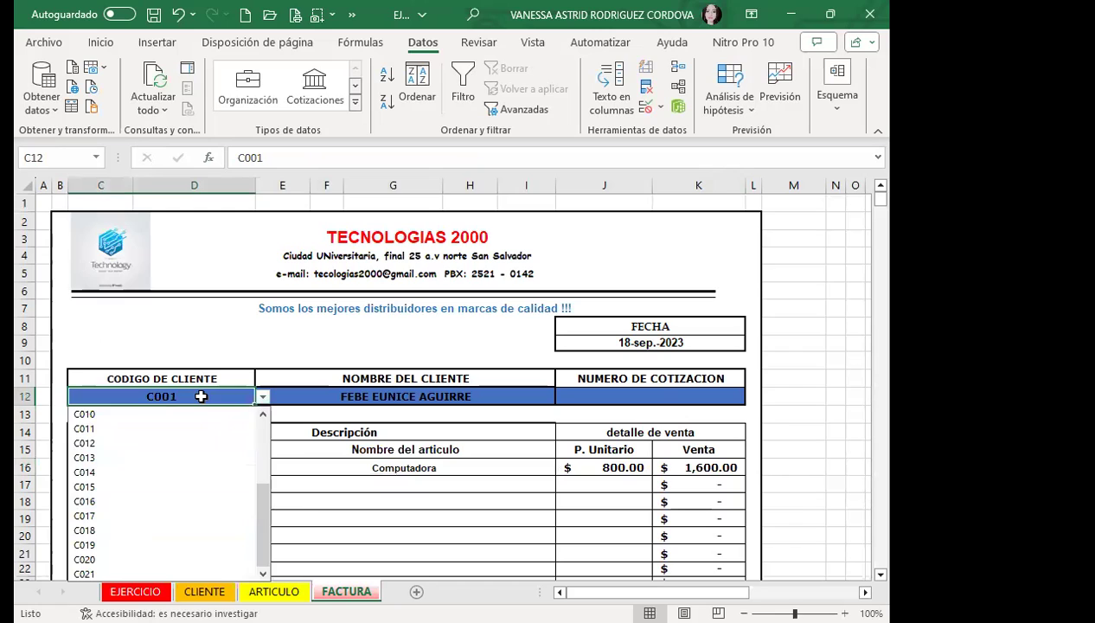
pyautogui.click(312, 505)
pyautogui.click(300, 469)
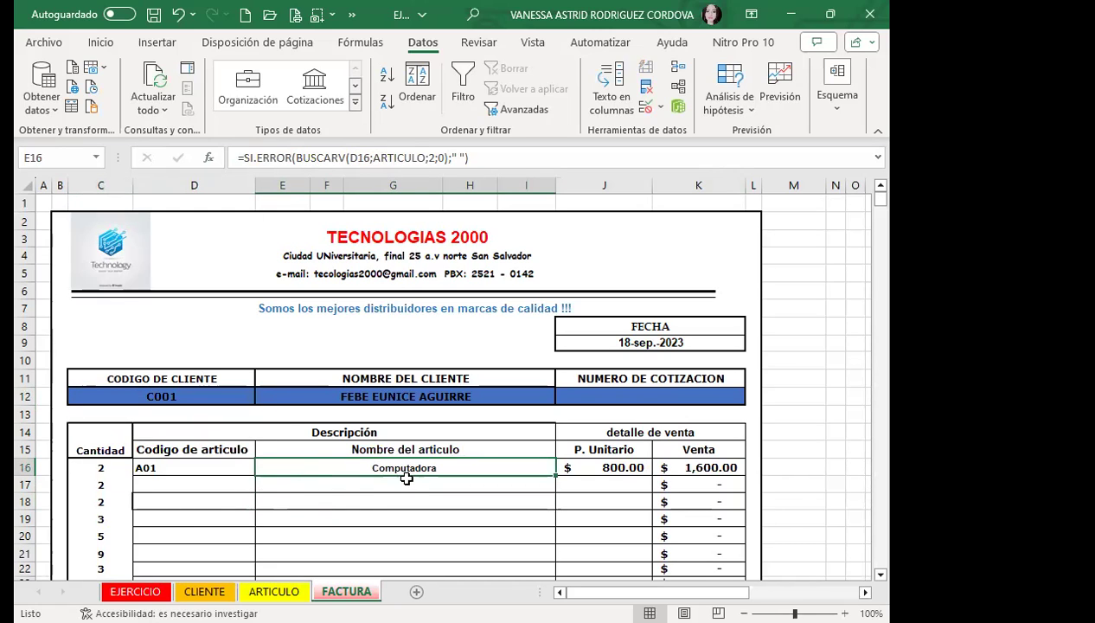
pyautogui.click(463, 508)
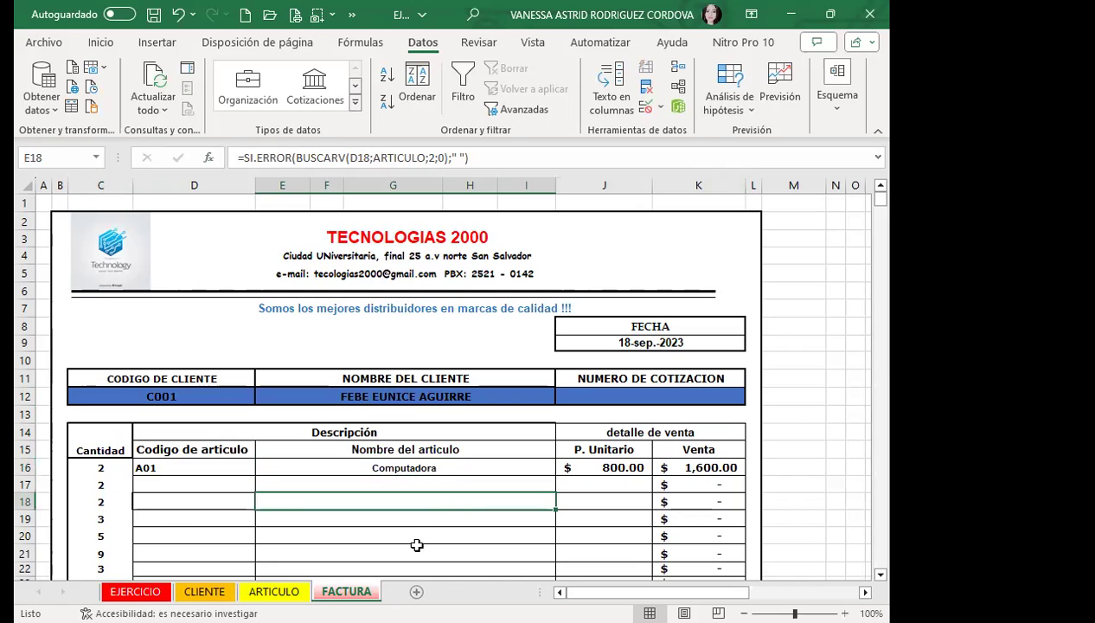
pyautogui.click(197, 592)
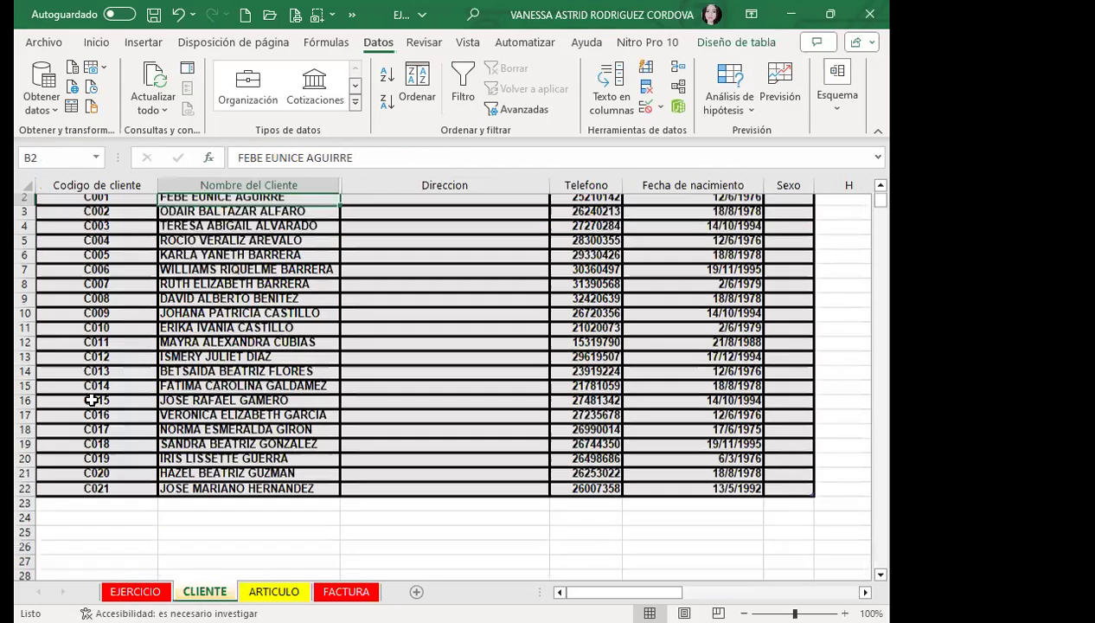
pyautogui.scroll(-5, 91, 396)
# Enter new client codes C022, C023 and C024 below the existing clients
pyautogui.click(95, 284)
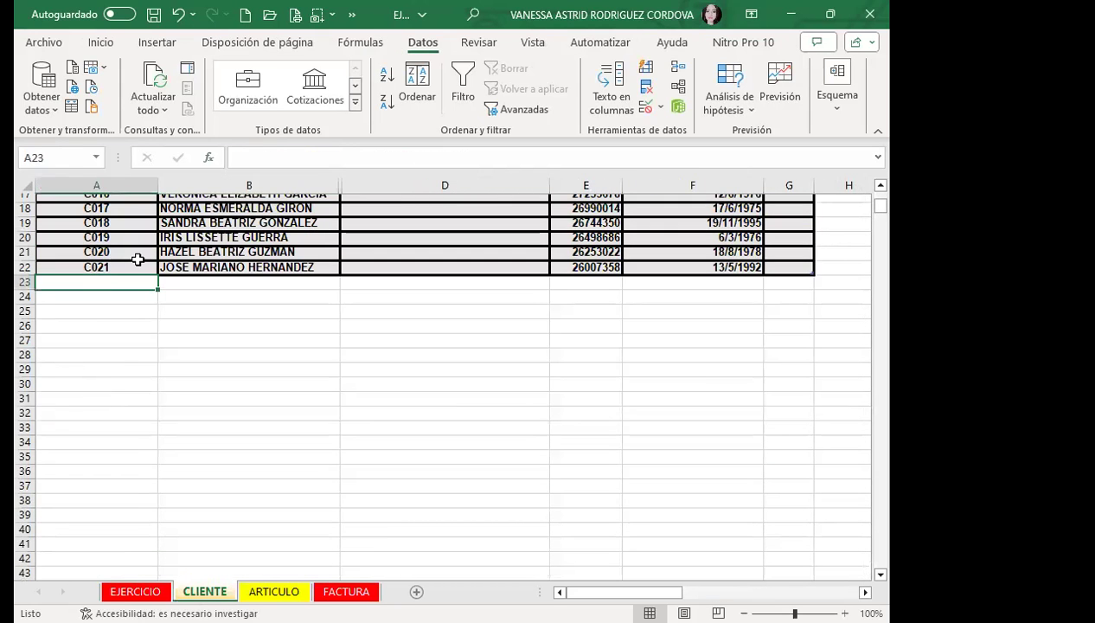
pyautogui.write('C02')
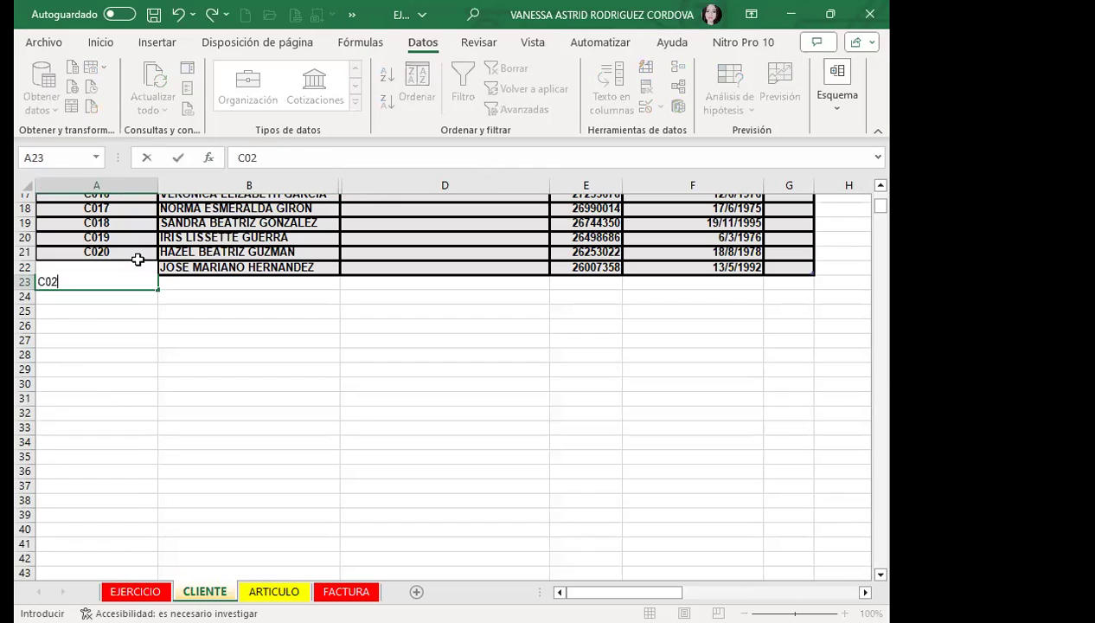
pyautogui.write('2')
pyautogui.press('Return')
pyautogui.write('C023')
pyautogui.press('Return')
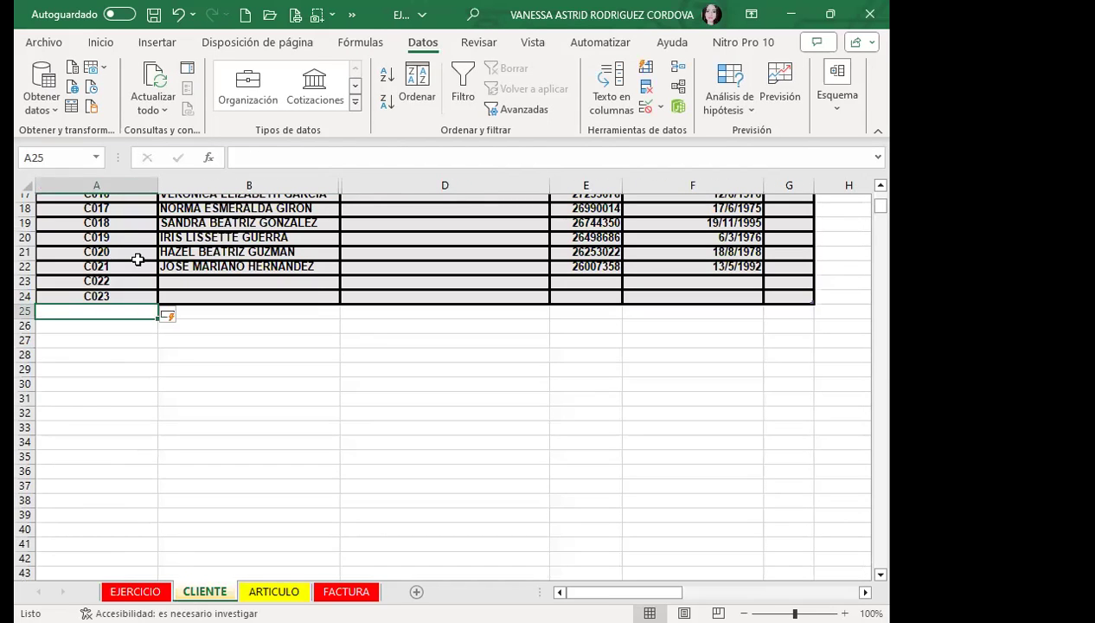
pyautogui.write('C024')
pyautogui.press('Return')
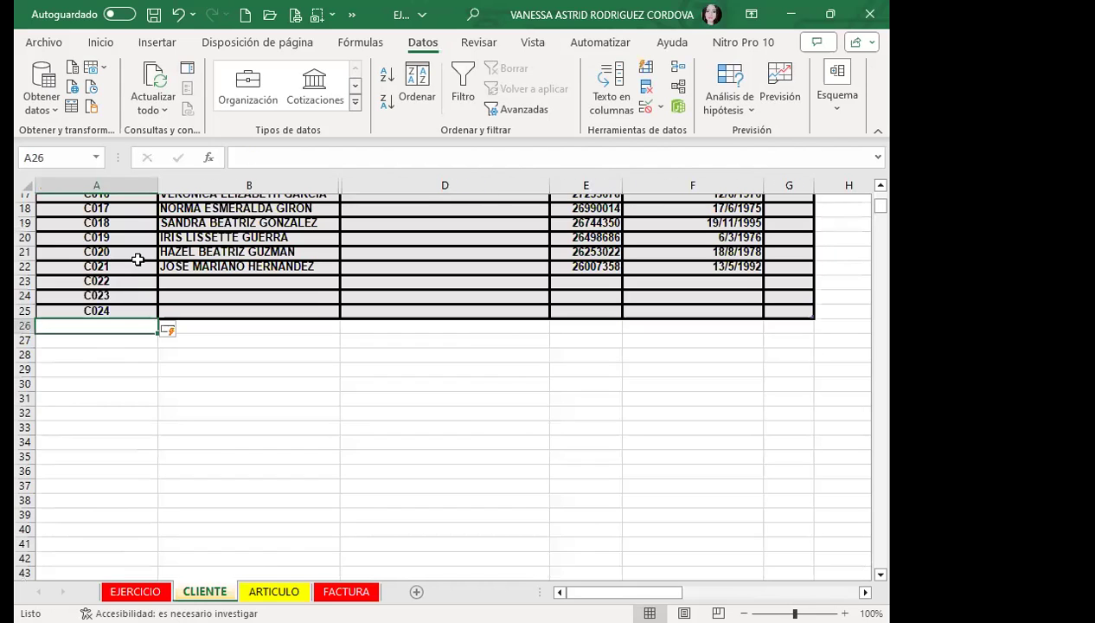
# Verify FACTURA's C12 client-code drop-down now lists the new codes
pyautogui.click(346, 591)
pyautogui.click(186, 396)
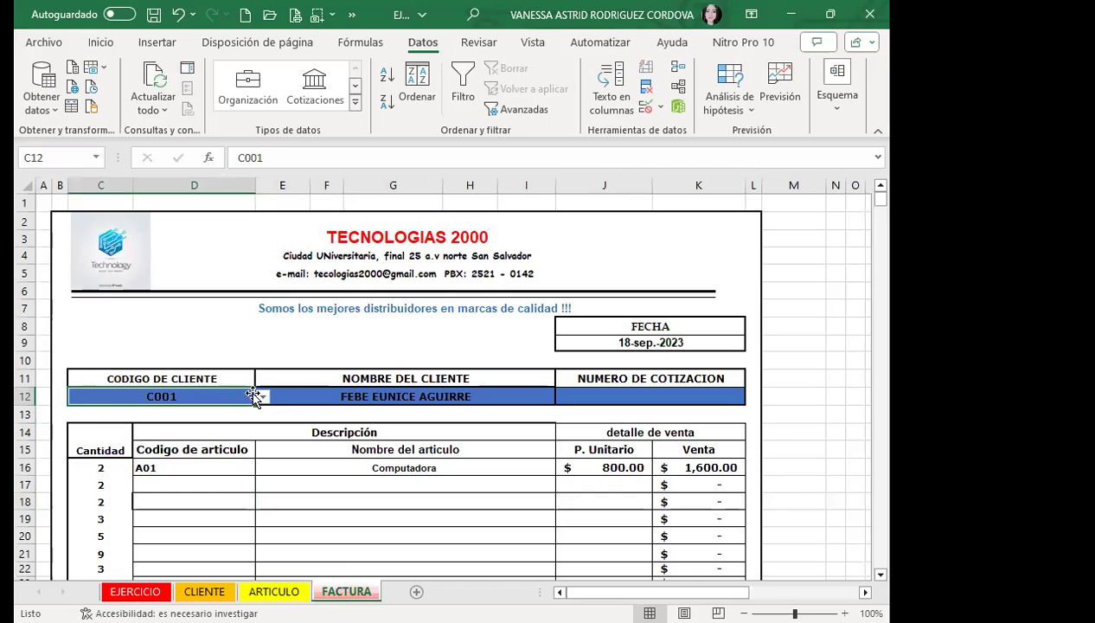
pyautogui.click(262, 397)
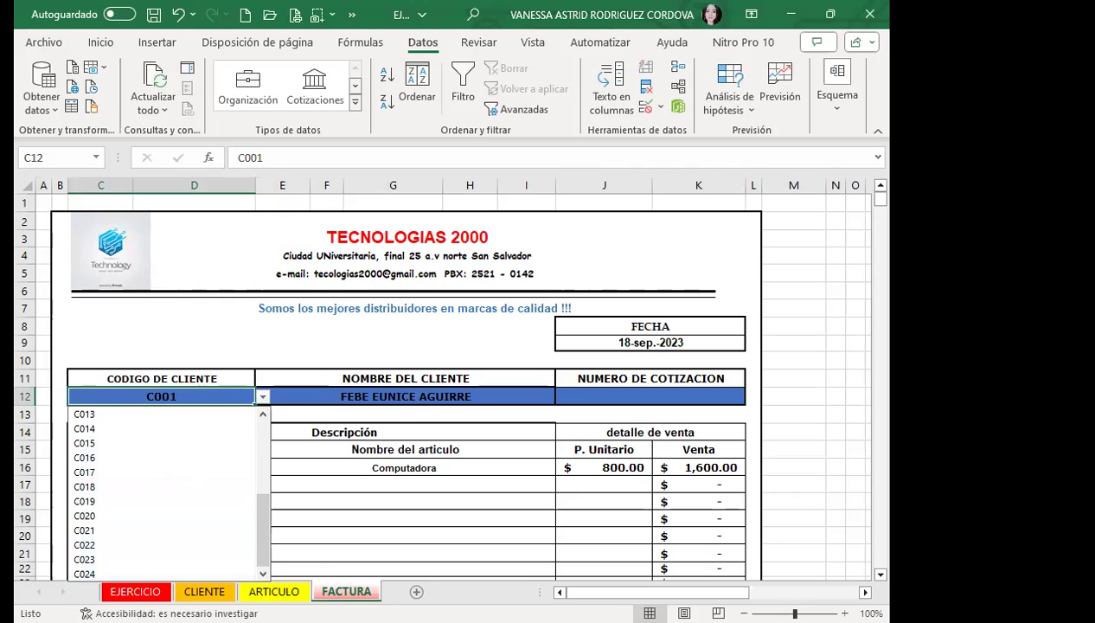
pyautogui.click(204, 591)
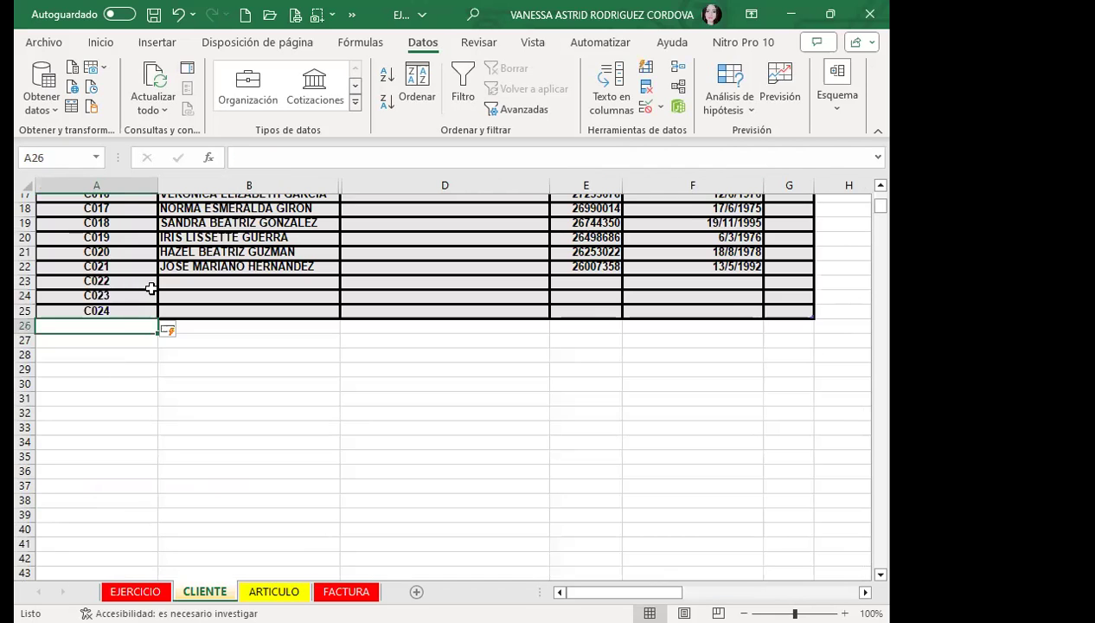
pyautogui.click(169, 311)
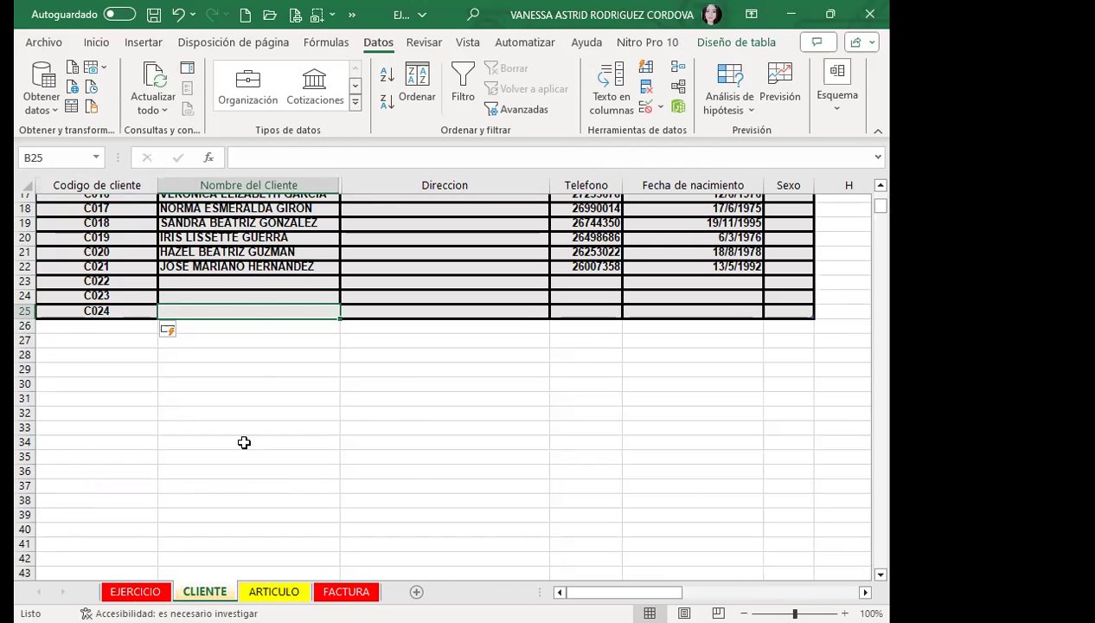
pyautogui.hotkey('ctrl', 'pagedown')
pyautogui.hotkey('ctrl', 'pagedown')
pyautogui.click(262, 396)
pyautogui.scroll(-4, 98, 485)
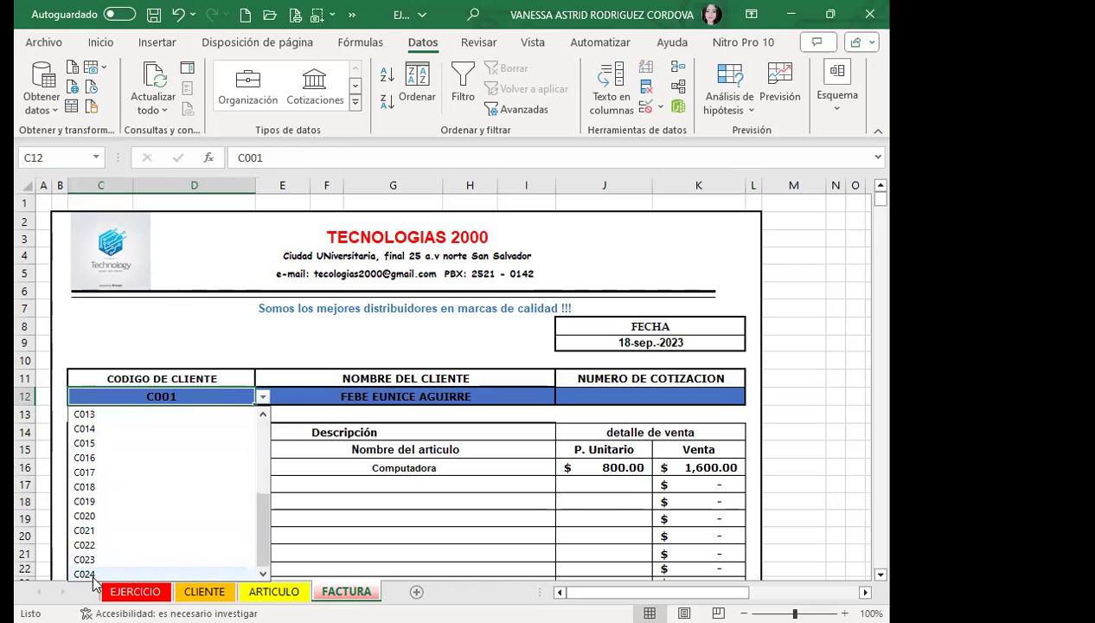
# After briefly trying C024, set FACTURA's client code C12 to C021
pyautogui.click(262, 397)
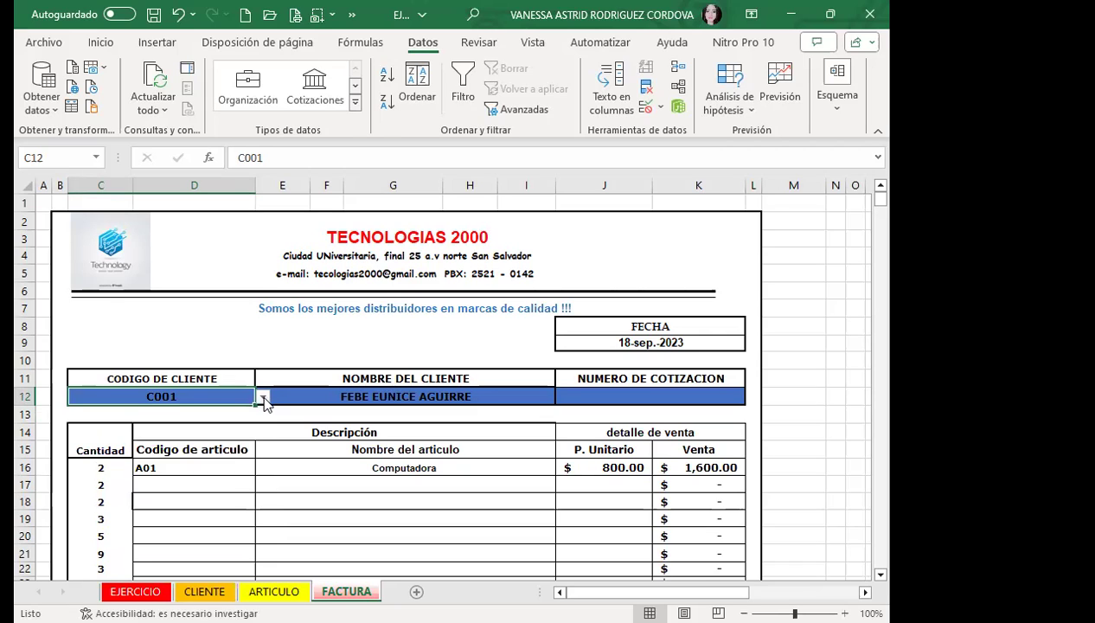
pyautogui.hotkey('alt', 'Down')
pyautogui.scroll(-4, 104, 554)
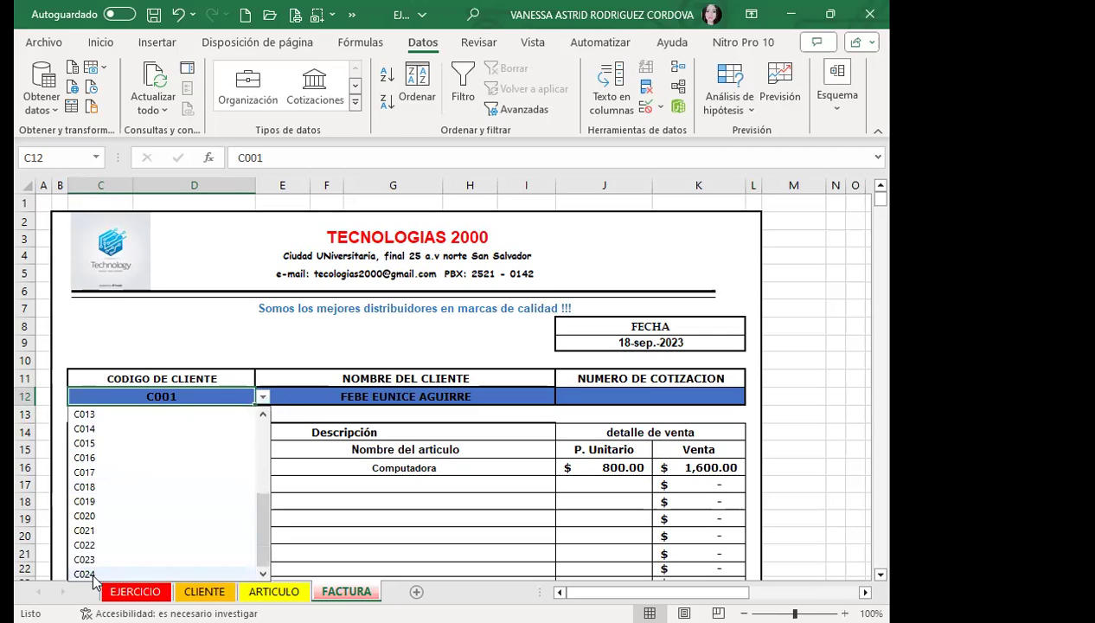
pyautogui.click(90, 574)
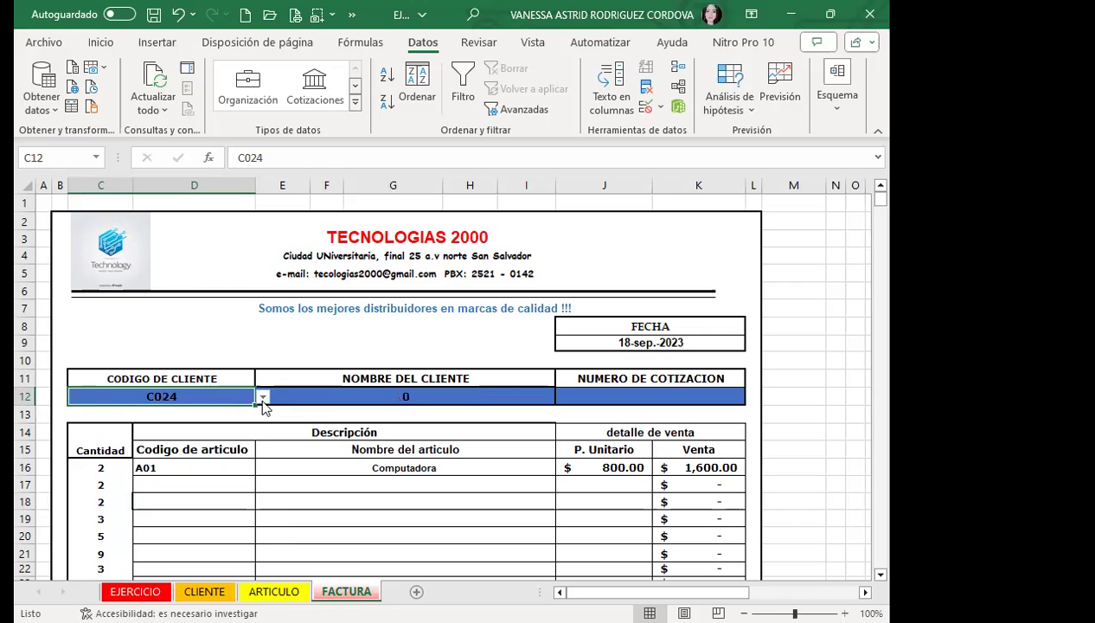
pyautogui.click(262, 398)
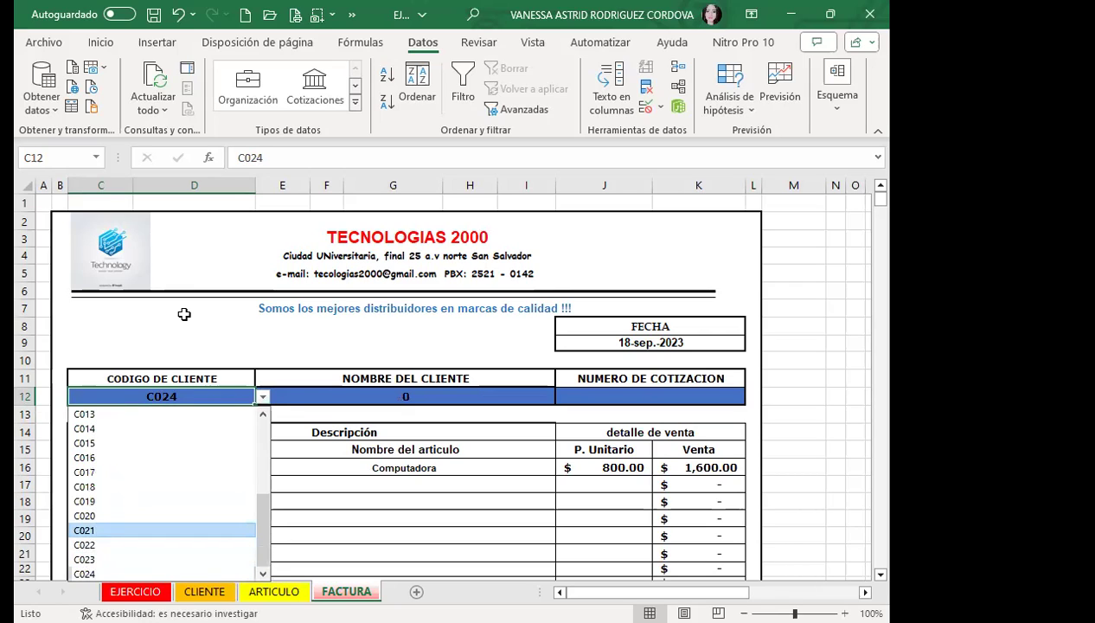
pyautogui.press('Return')
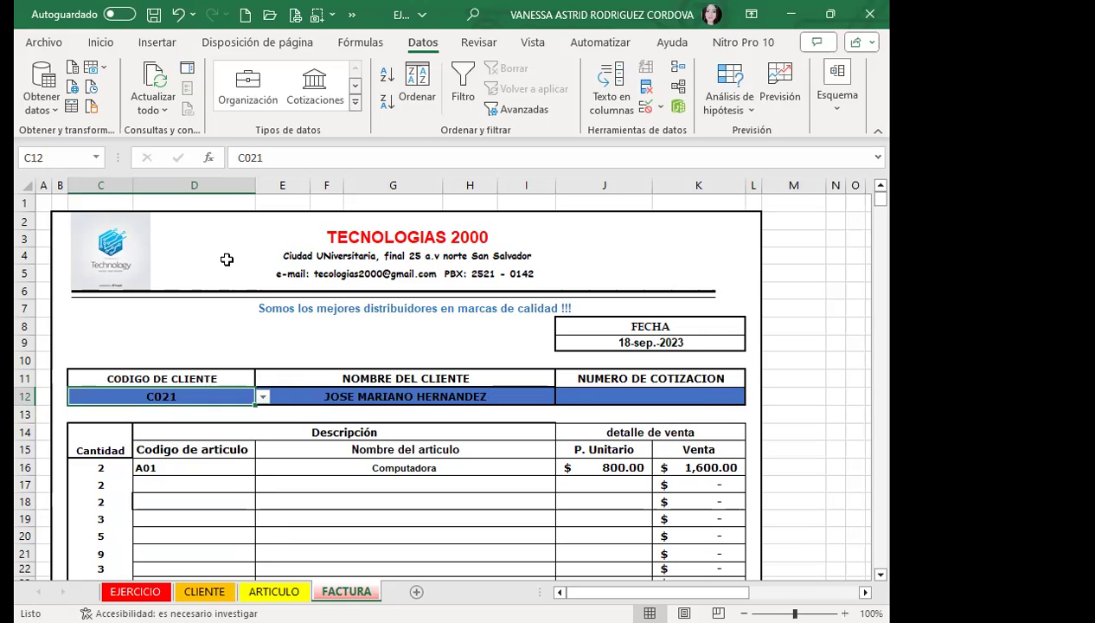
pyautogui.click(211, 467)
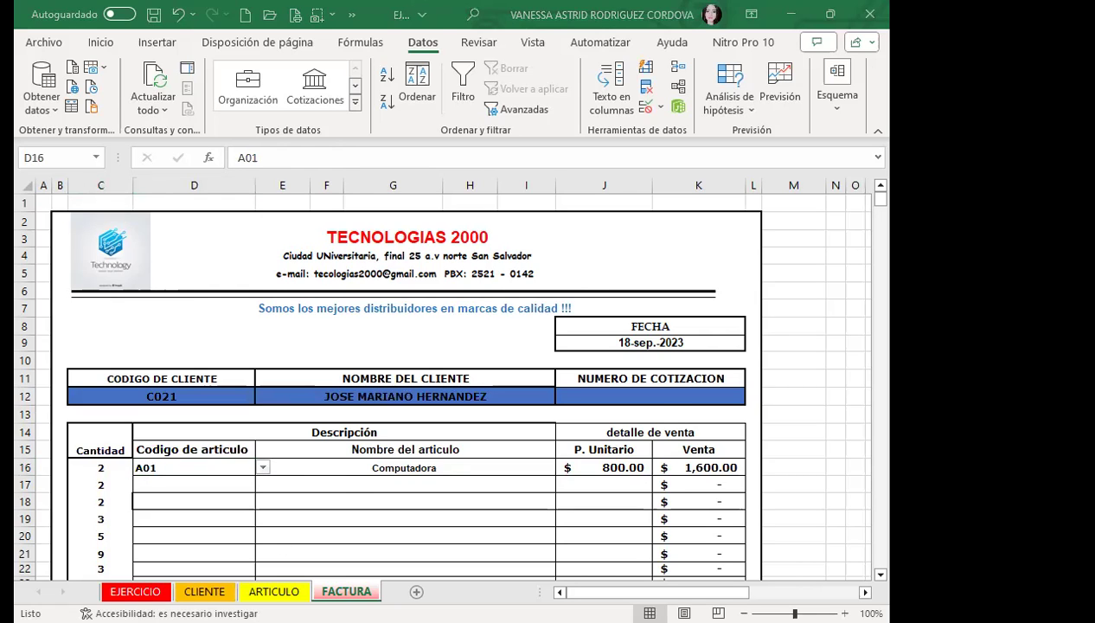
# Enter article code A09 in ARTICULO!A10 and confirm it shows in FACTURA's D16 drop-down
pyautogui.click(273, 591)
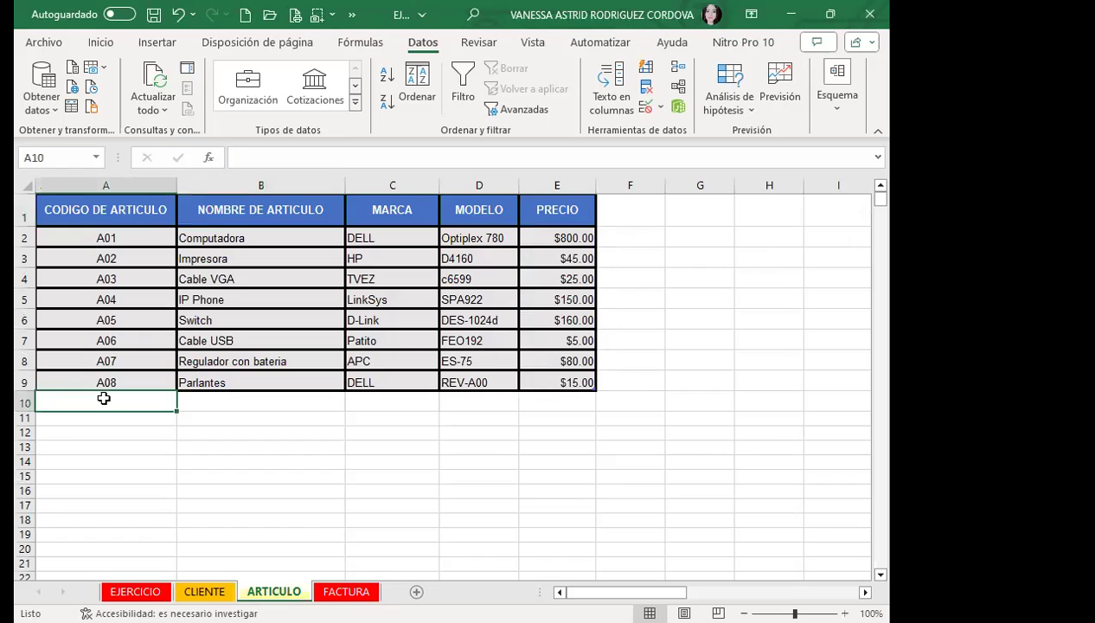
pyautogui.write('A09')
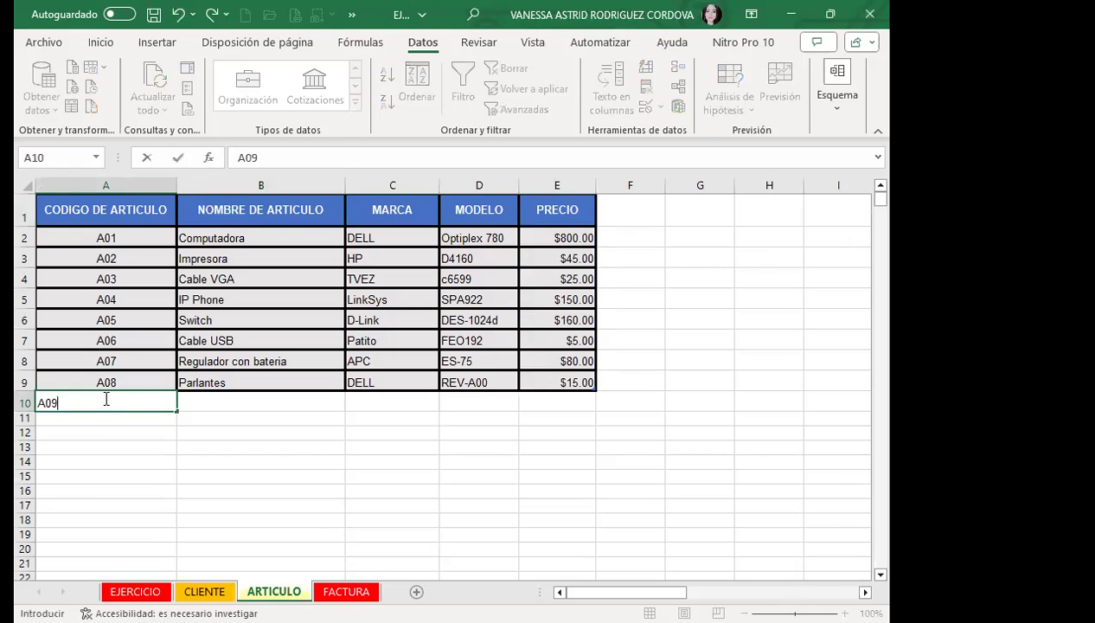
pyautogui.press('Return')
pyautogui.click(346, 591)
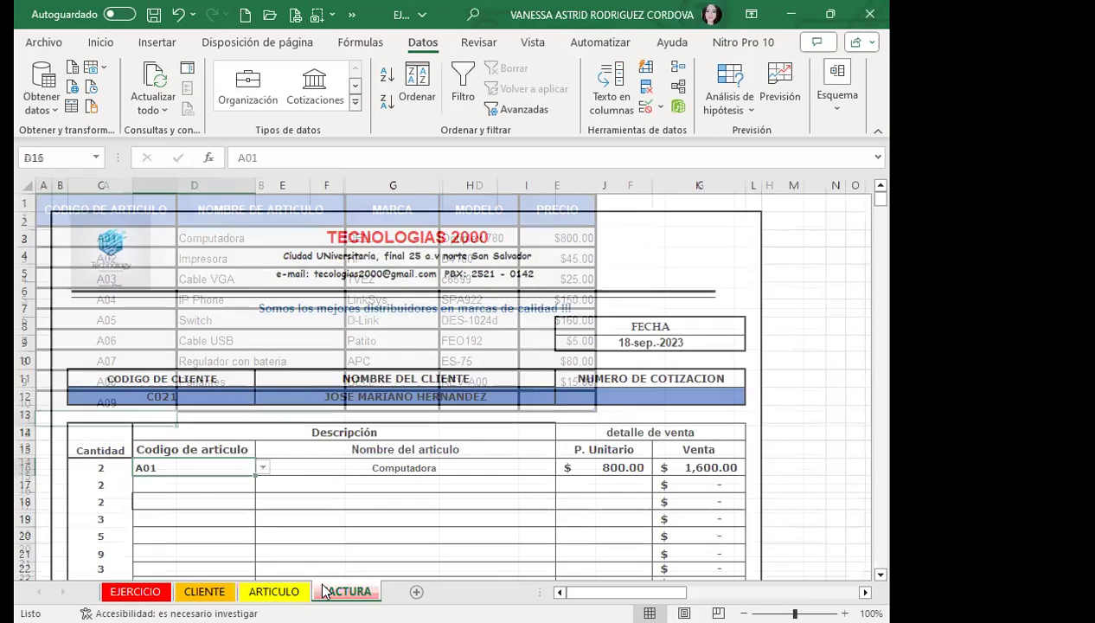
pyautogui.click(262, 468)
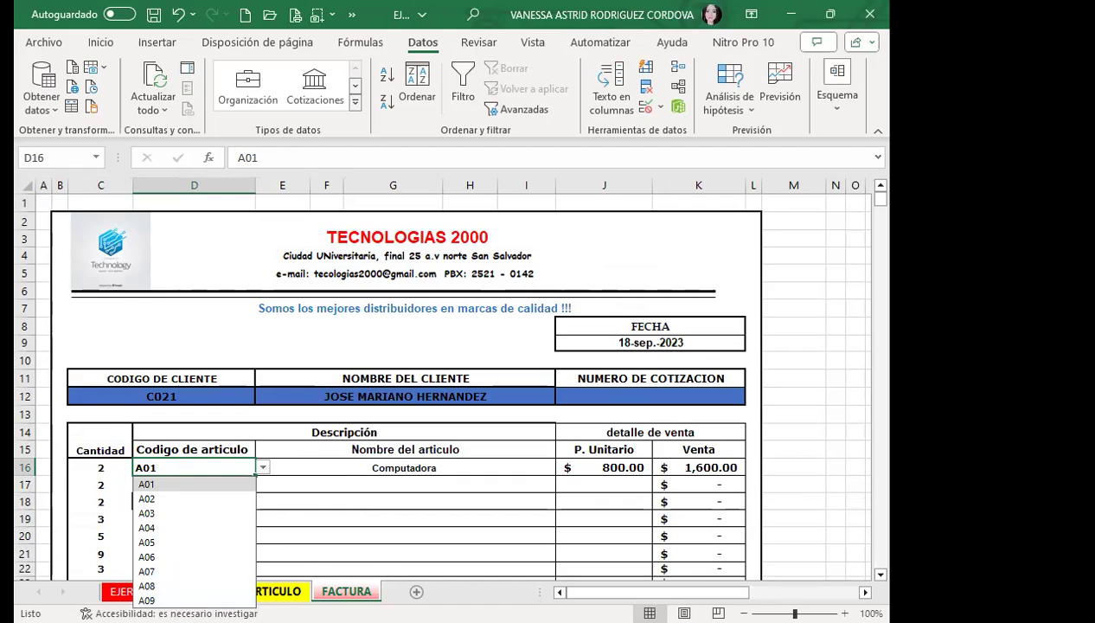
pyautogui.click(275, 591)
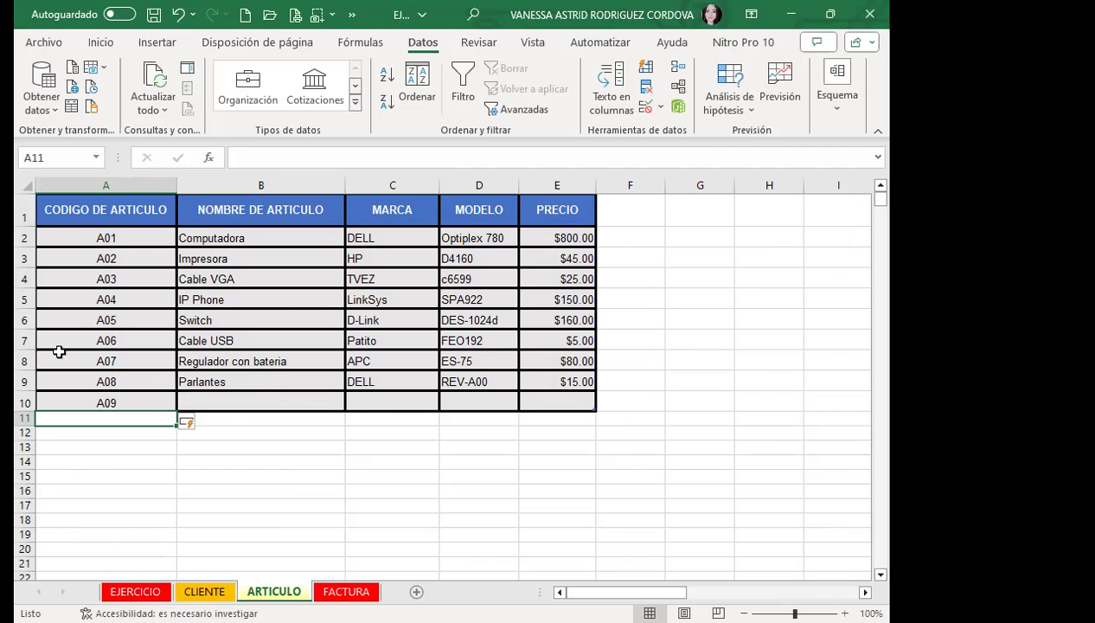
pyautogui.click(117, 403)
pyautogui.click(342, 590)
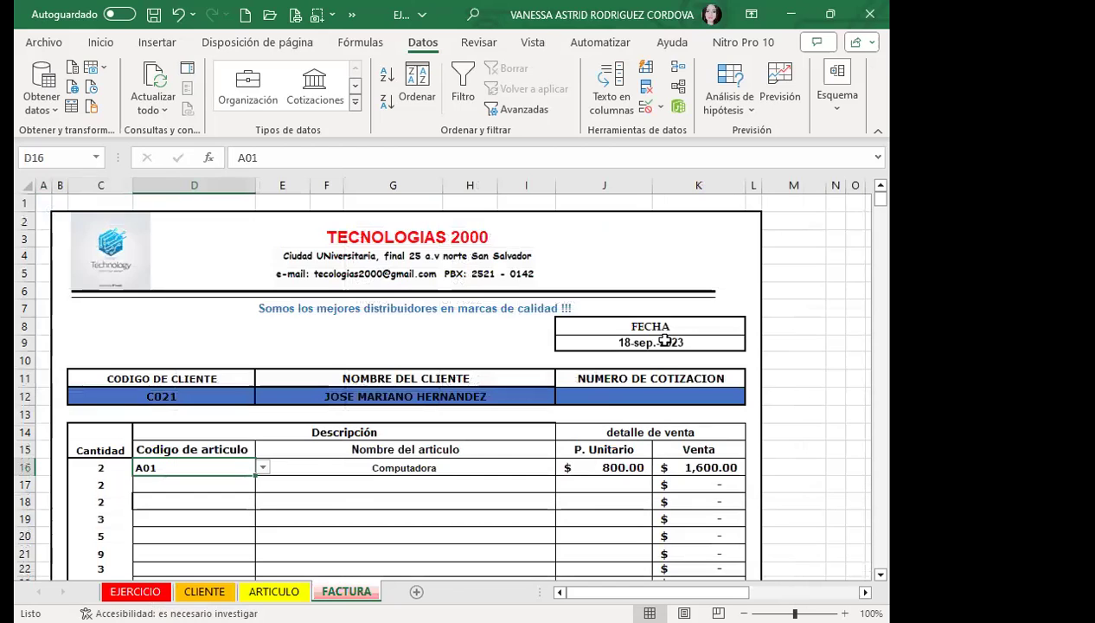
pyautogui.scroll(-3, 343, 357)
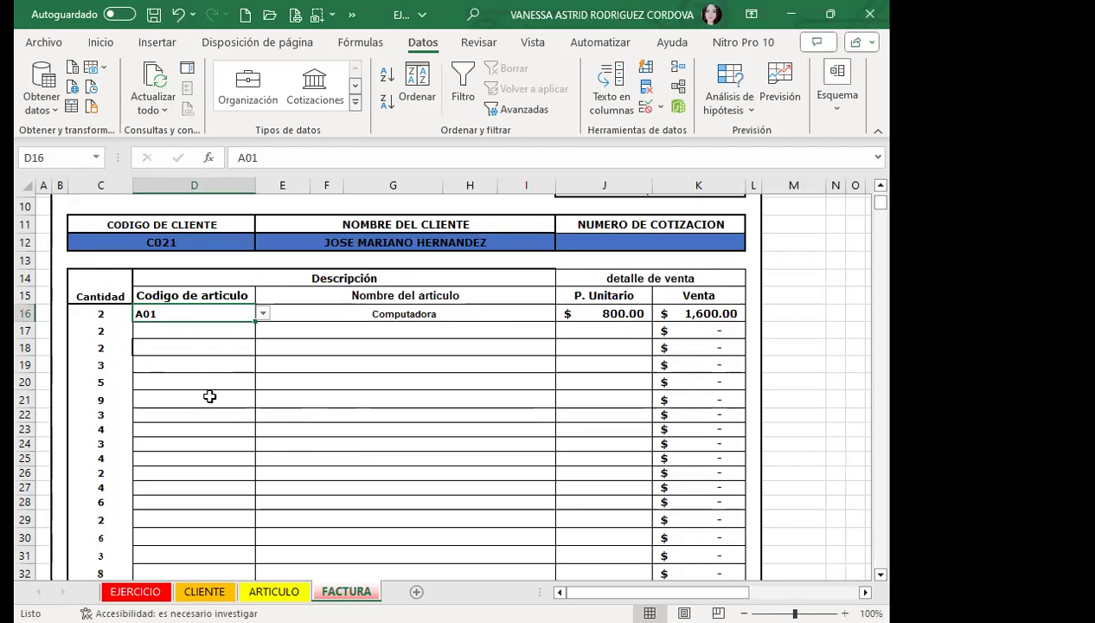
pyautogui.click(264, 318)
pyautogui.click(170, 474)
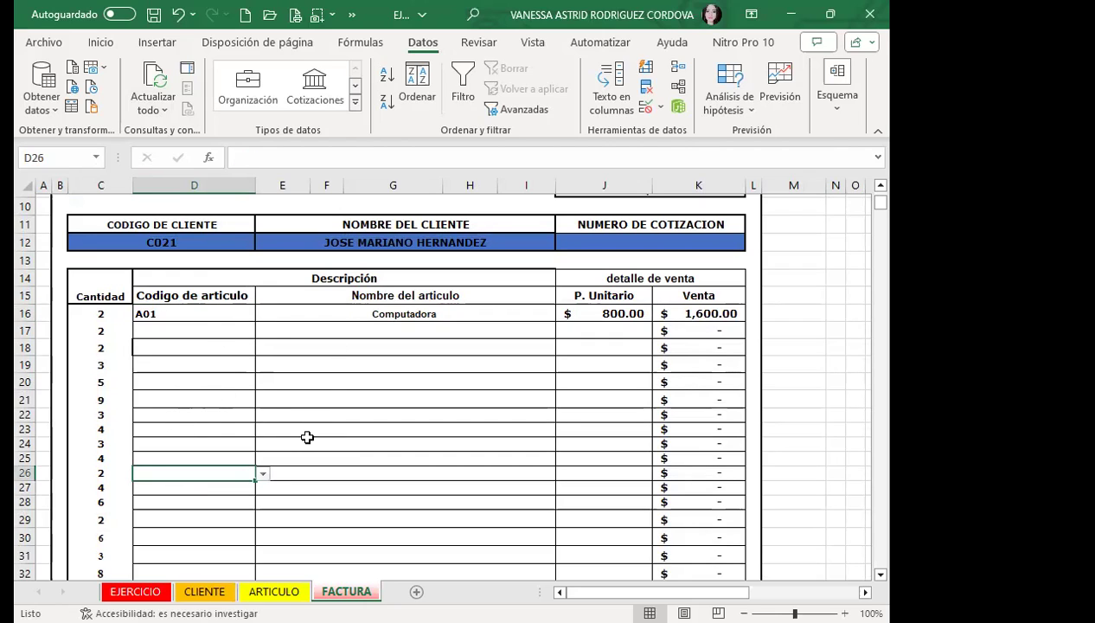
pyautogui.click(213, 313)
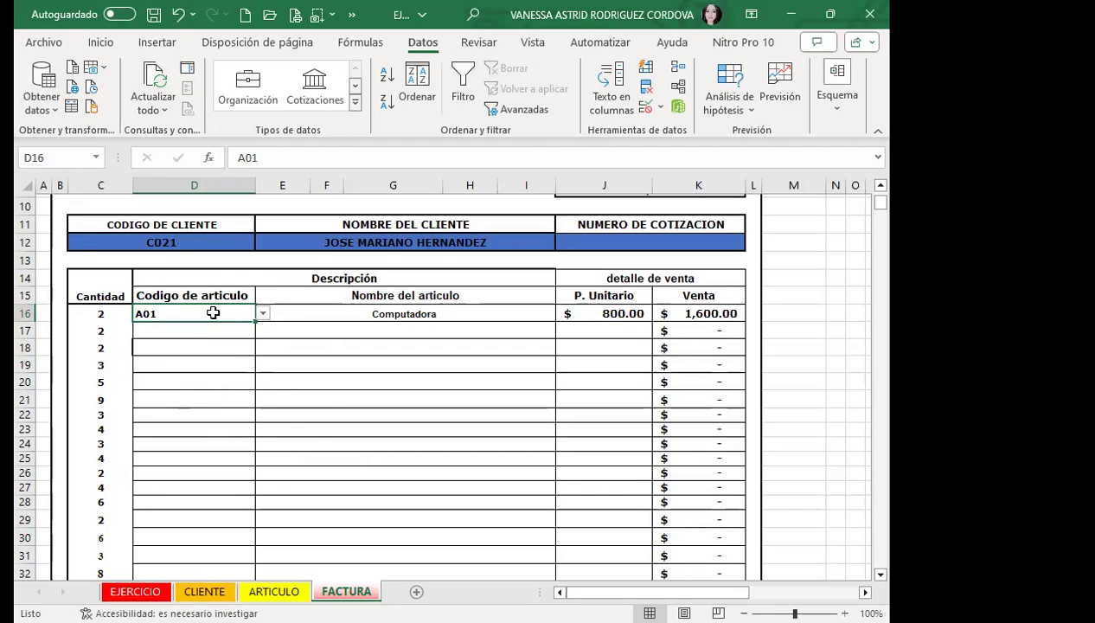
pyautogui.click(301, 323)
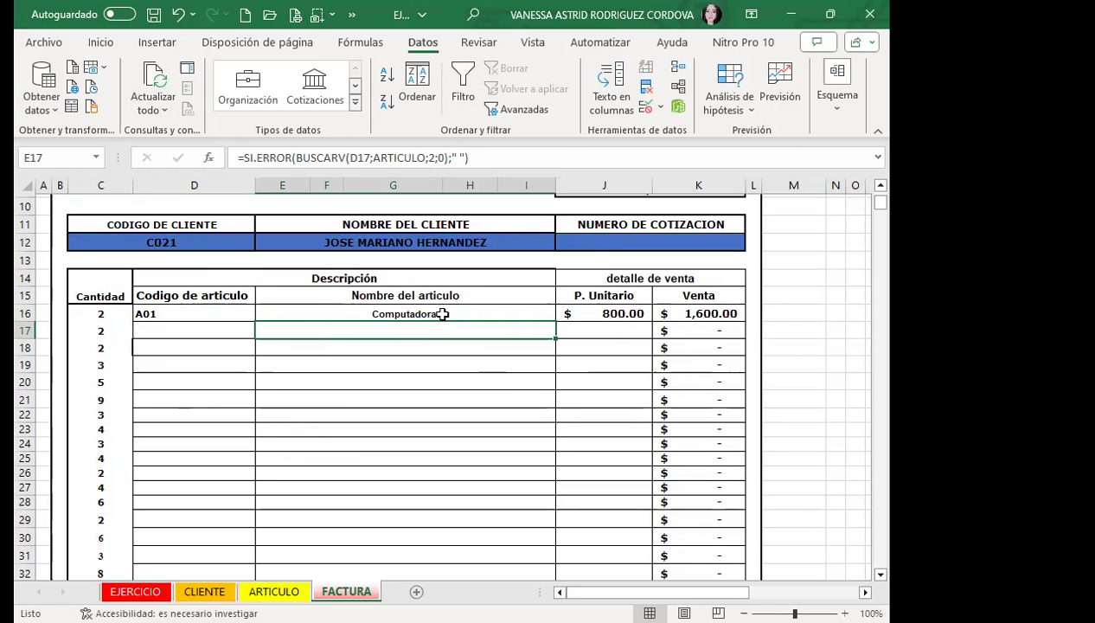
pyautogui.click(445, 313)
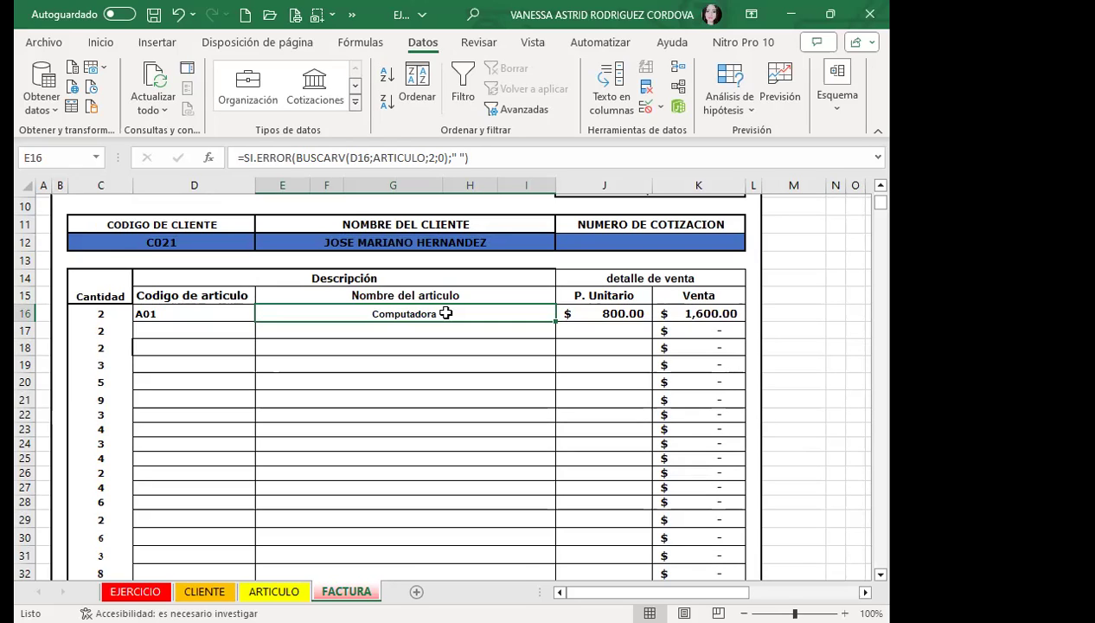
pyautogui.click(411, 379)
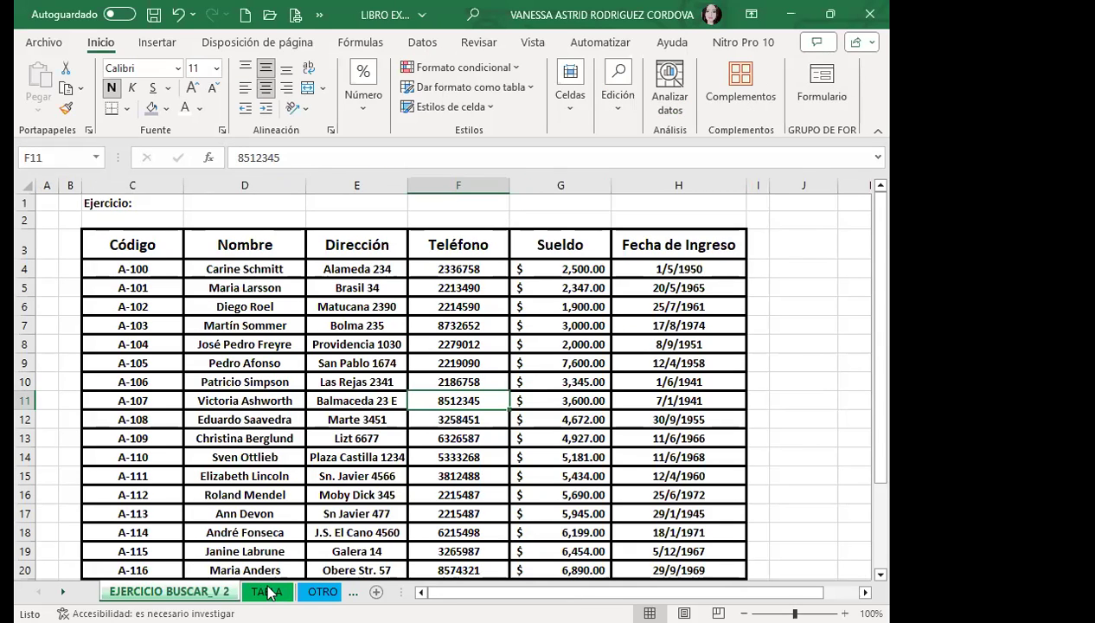
# Format the EJERCICIO BUSCAR_V 2 employee data as table Tabla1 with a gold style
pyautogui.click(267, 592)
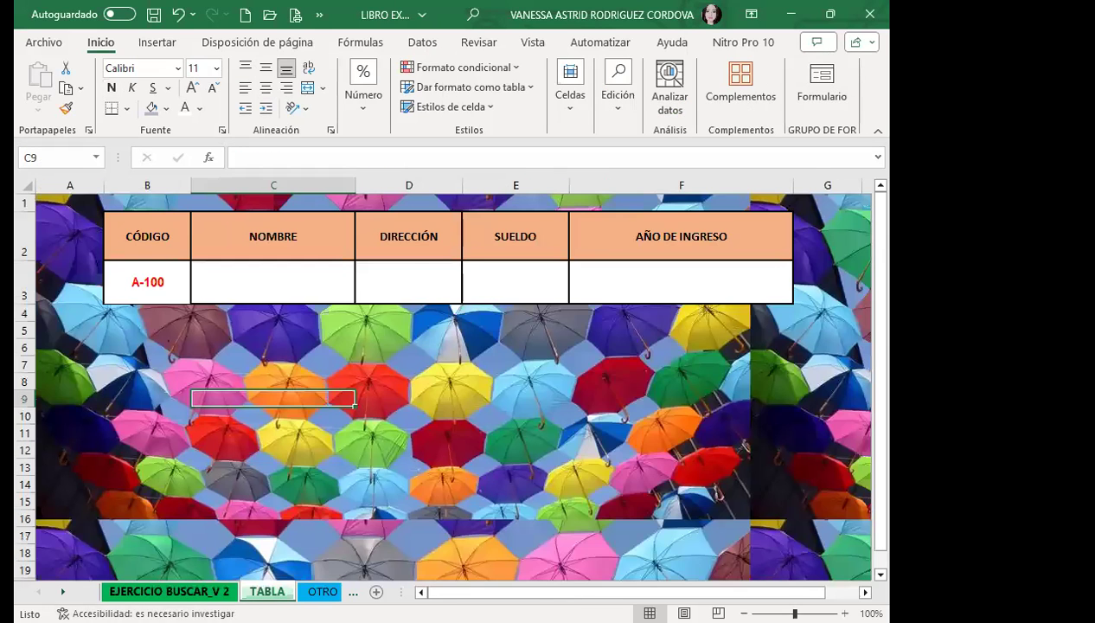
pyautogui.click(192, 593)
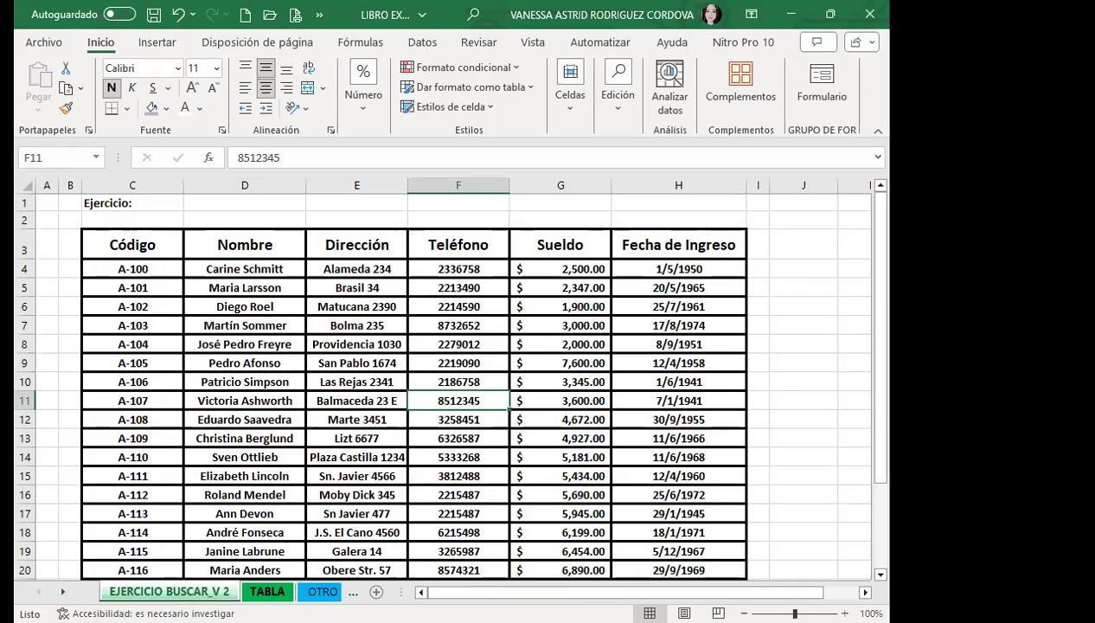
pyautogui.hotkey('ctrl', 'pagedown')
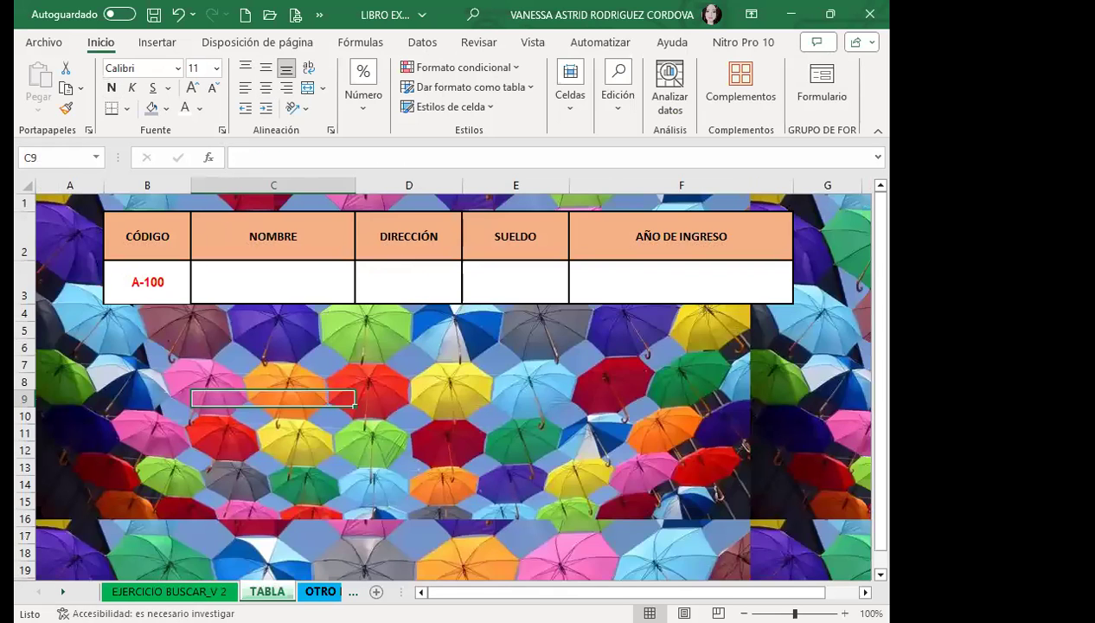
pyautogui.click(192, 592)
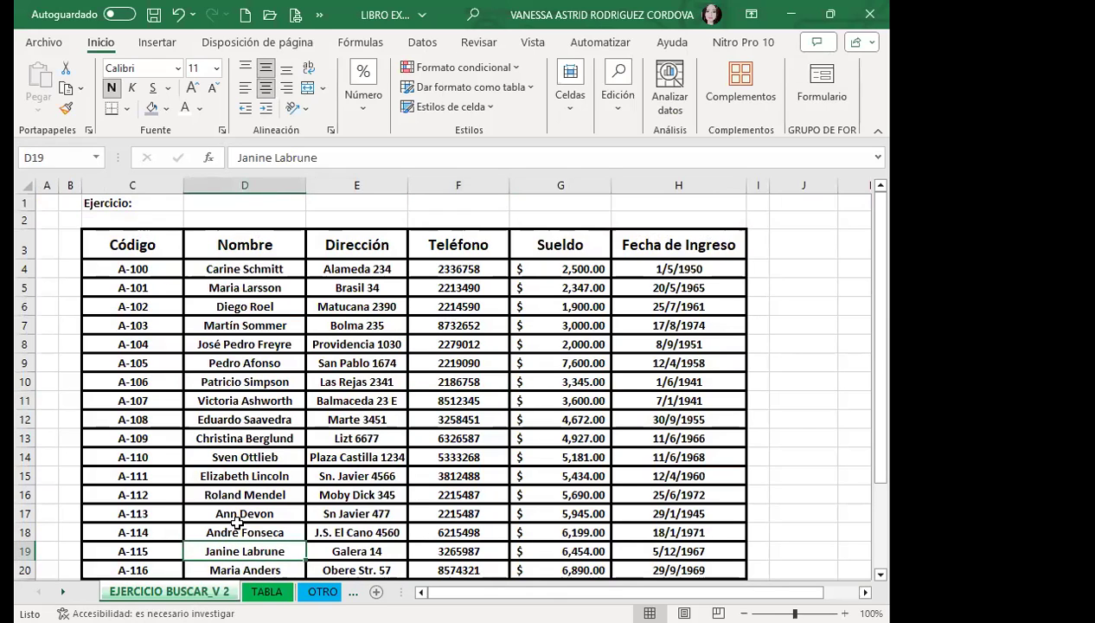
pyautogui.click(333, 268)
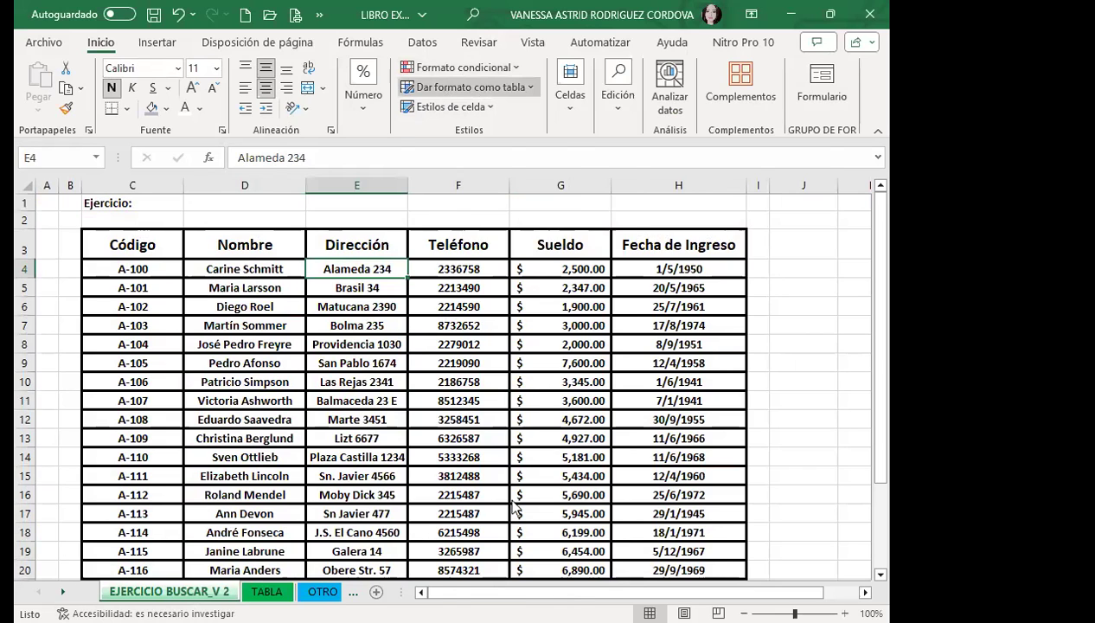
pyautogui.click(537, 543)
pyautogui.click(571, 421)
pyautogui.click(399, 322)
pyautogui.scroll(-3, 311, 336)
pyautogui.scroll(-2, 270, 346)
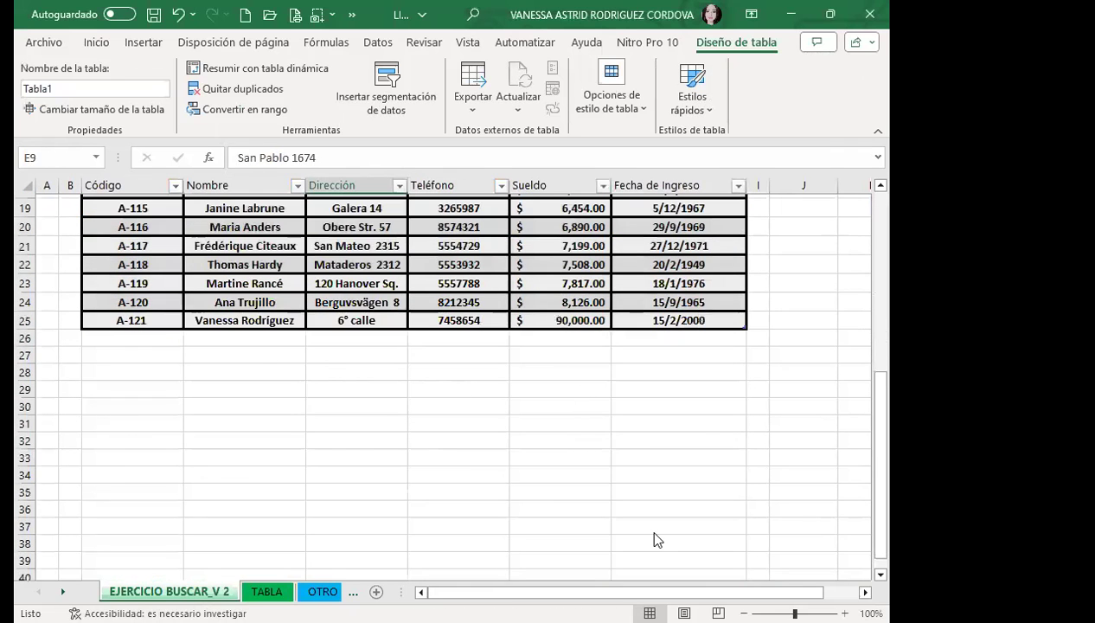
# Switch off Tabla1's filter arrows with the Filtro button on the Datos tab
pyautogui.scroll(6, 654, 540)
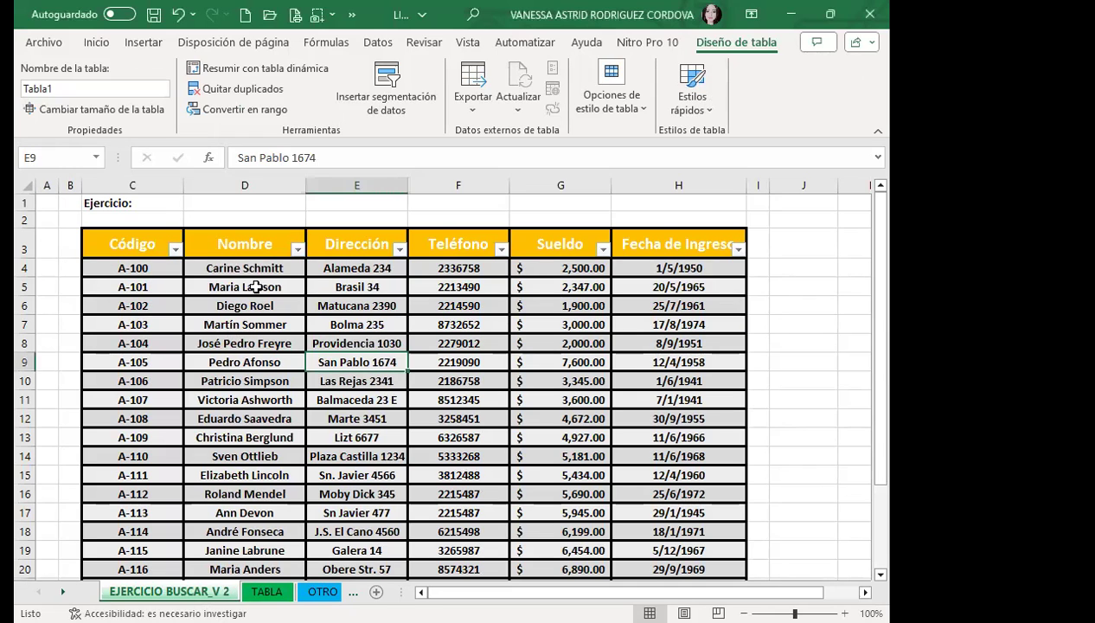
pyautogui.click(256, 287)
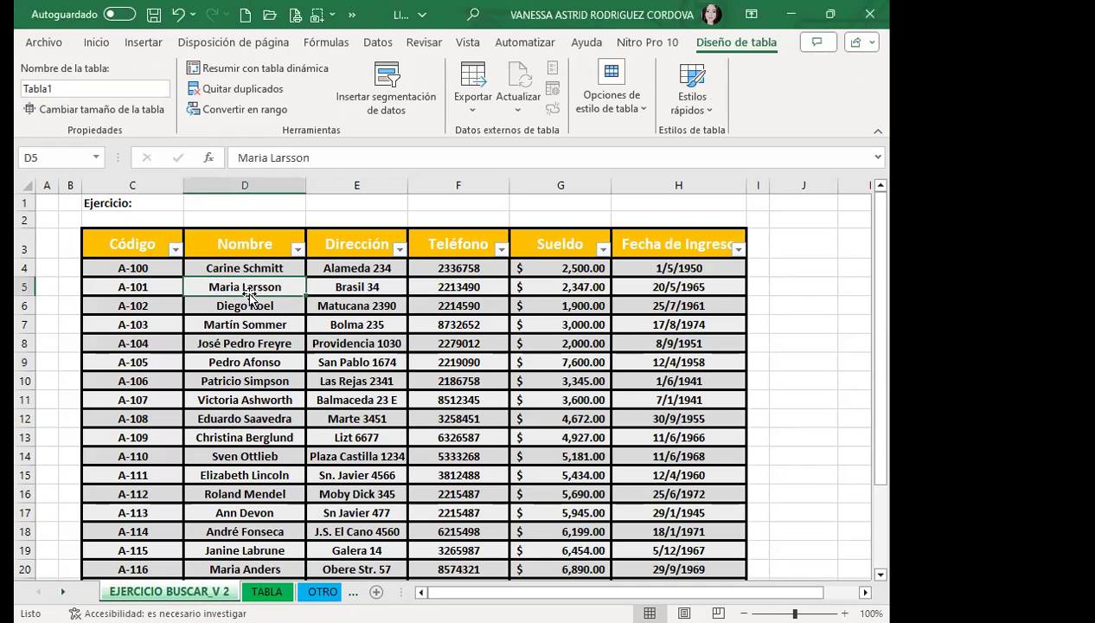
pyautogui.click(267, 320)
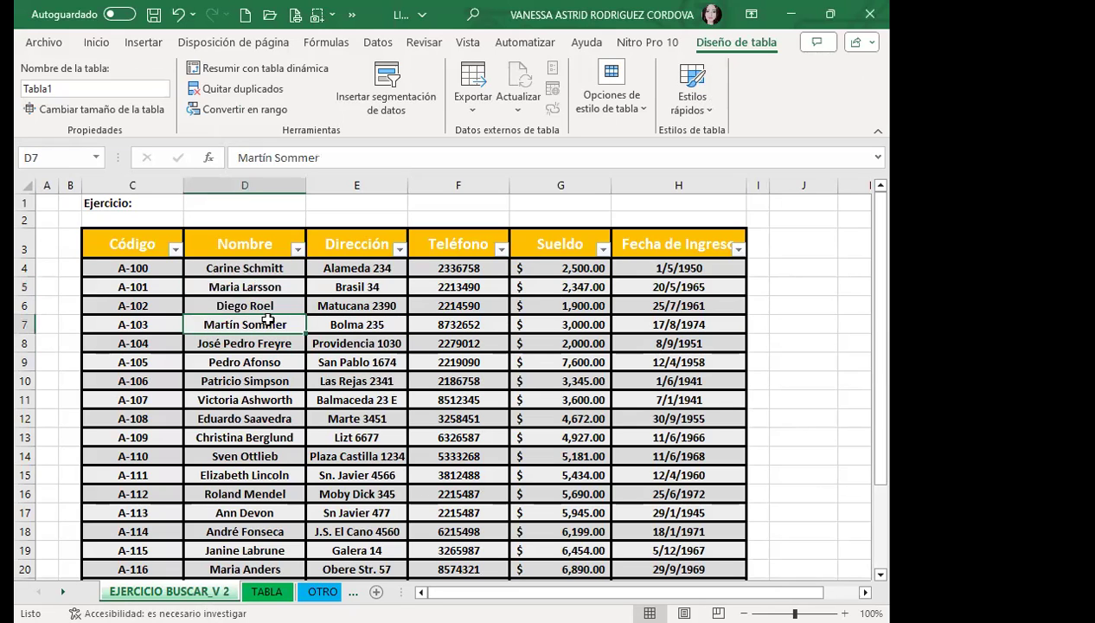
pyautogui.click(378, 41)
pyautogui.click(462, 87)
pyautogui.click(149, 270)
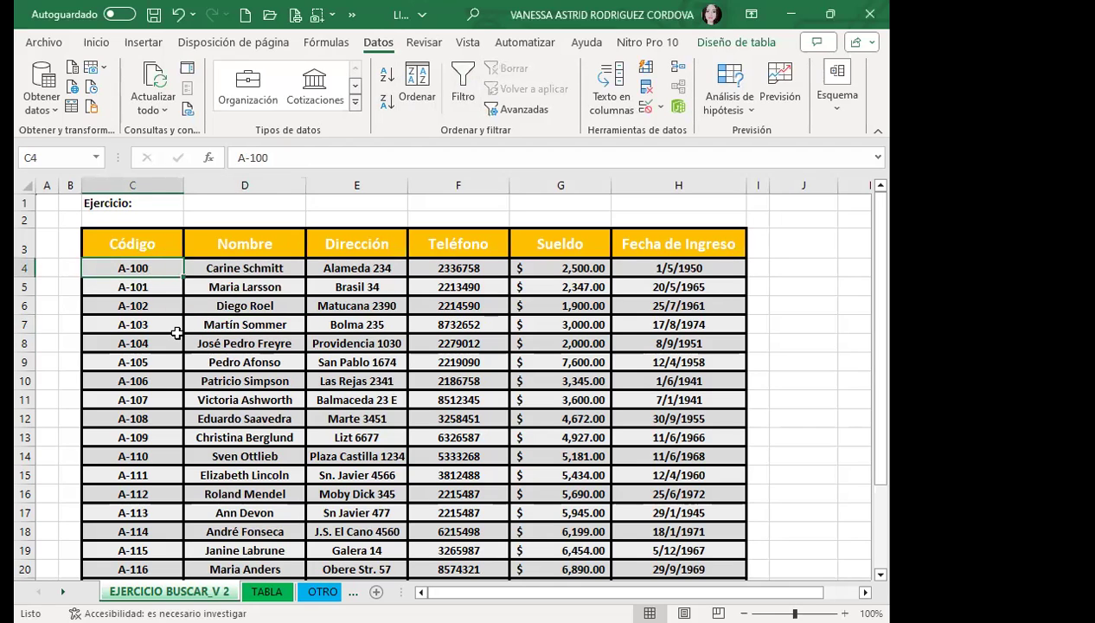
pyautogui.click(217, 318)
pyautogui.click(325, 346)
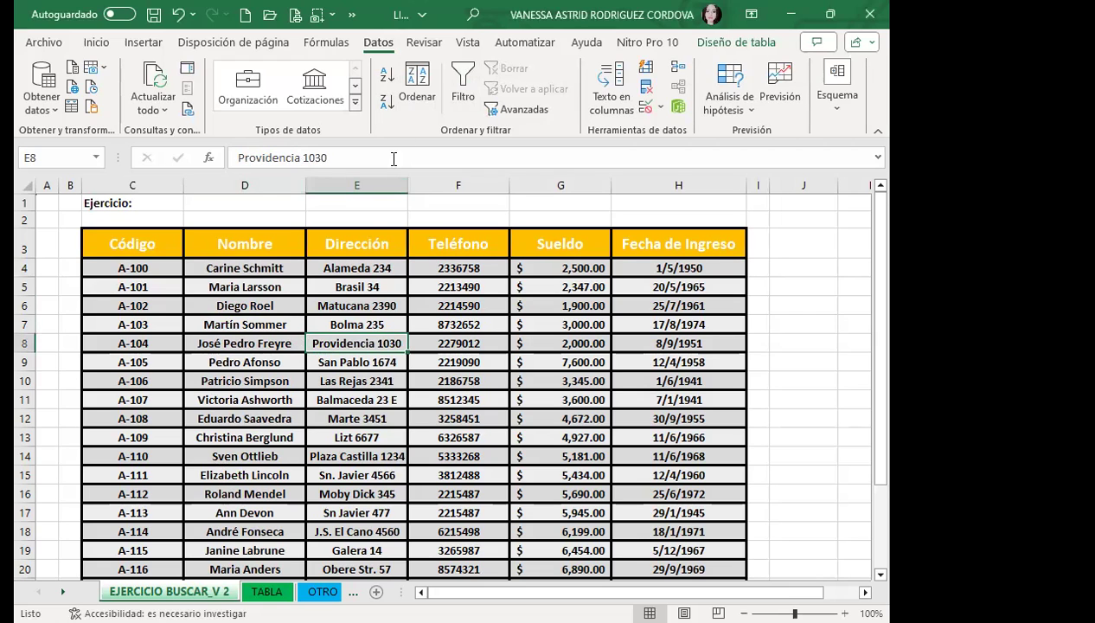
# Review the defined names (BUSCARV, BUSCARV_2, CODIGO_TABLA, CODIGO, Tabla1), then select the employee table
pyautogui.click(316, 43)
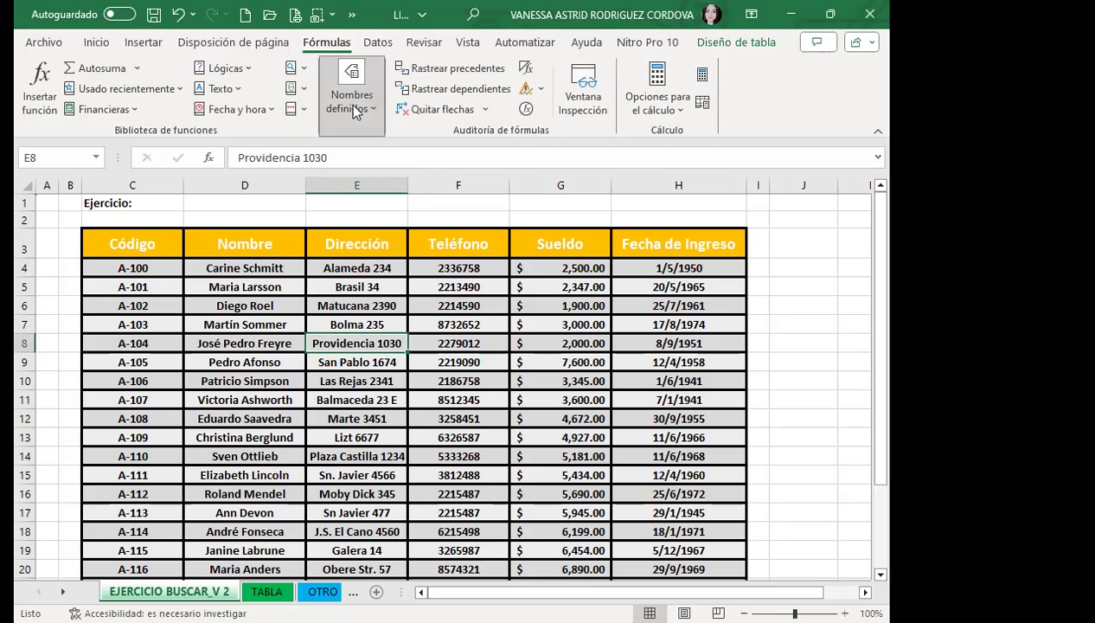
pyautogui.hotkey('ctrl', 'F3')
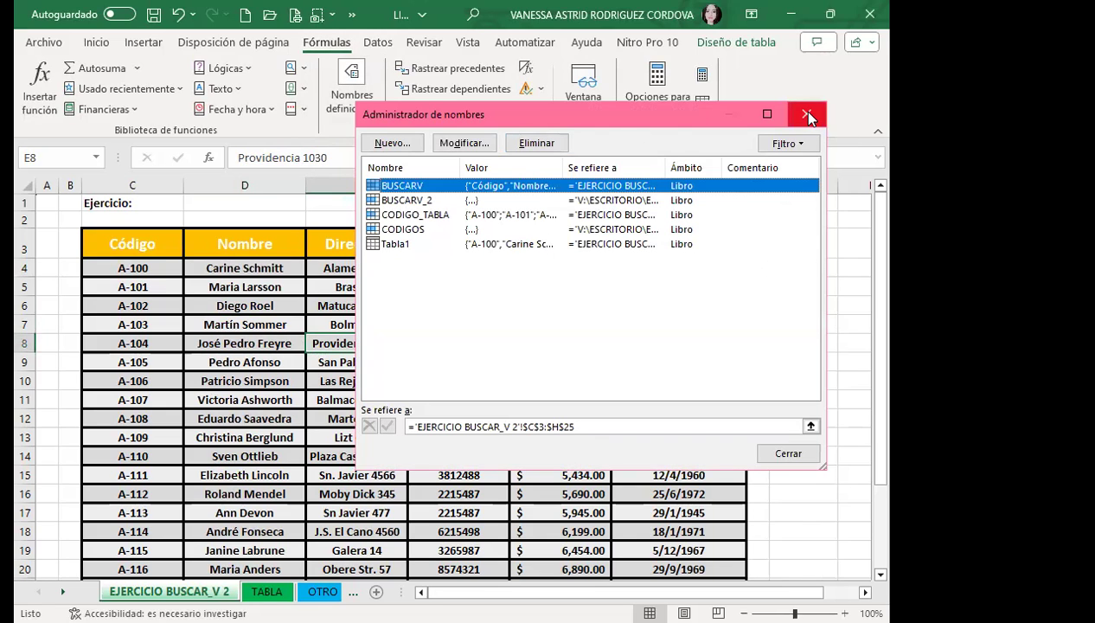
pyautogui.press('Escape')
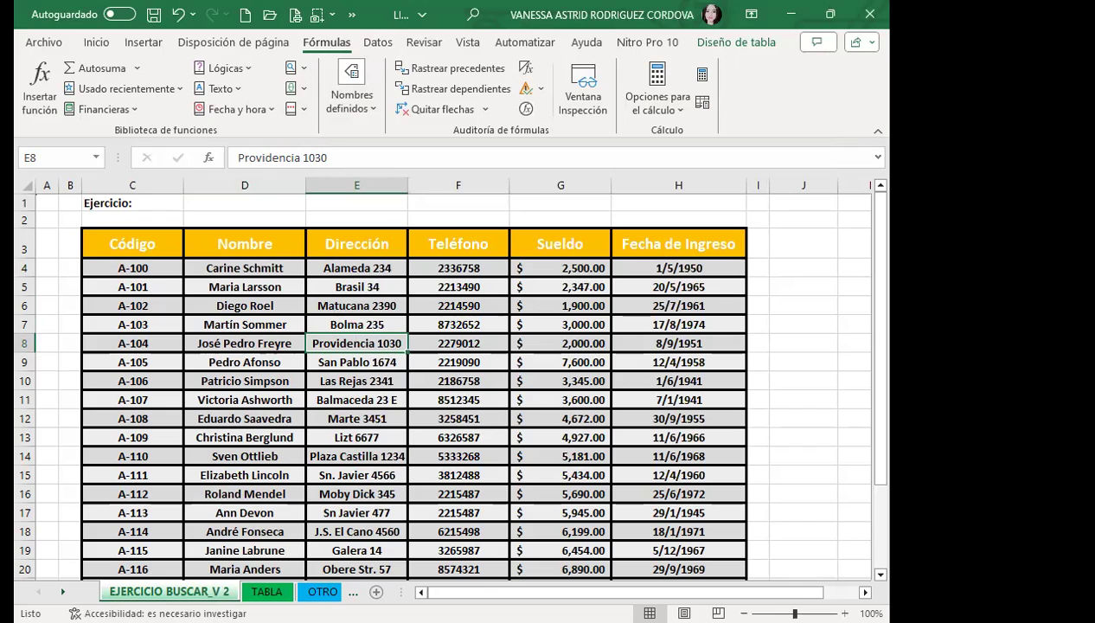
pyautogui.click(387, 374)
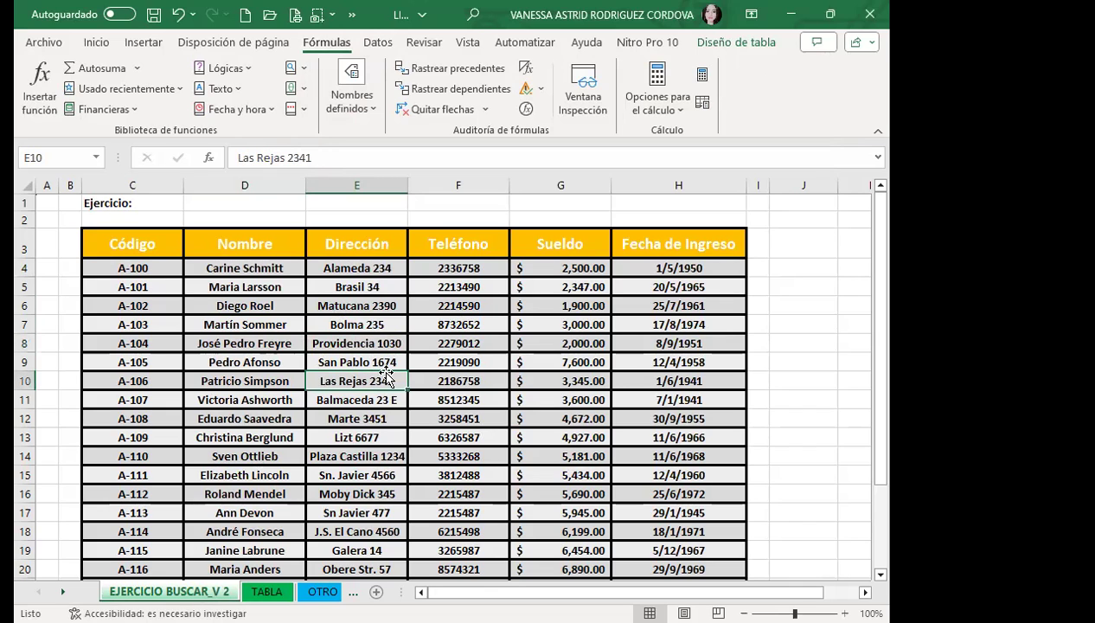
pyautogui.moveTo(130, 252); pyautogui.dragTo(643, 461)
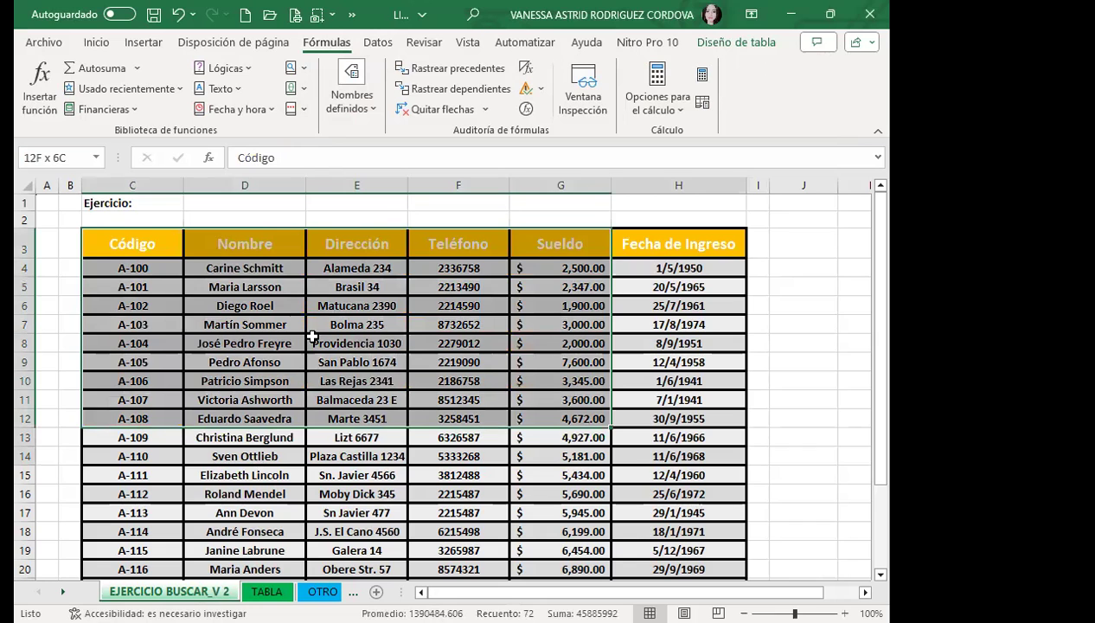
pyautogui.click(260, 590)
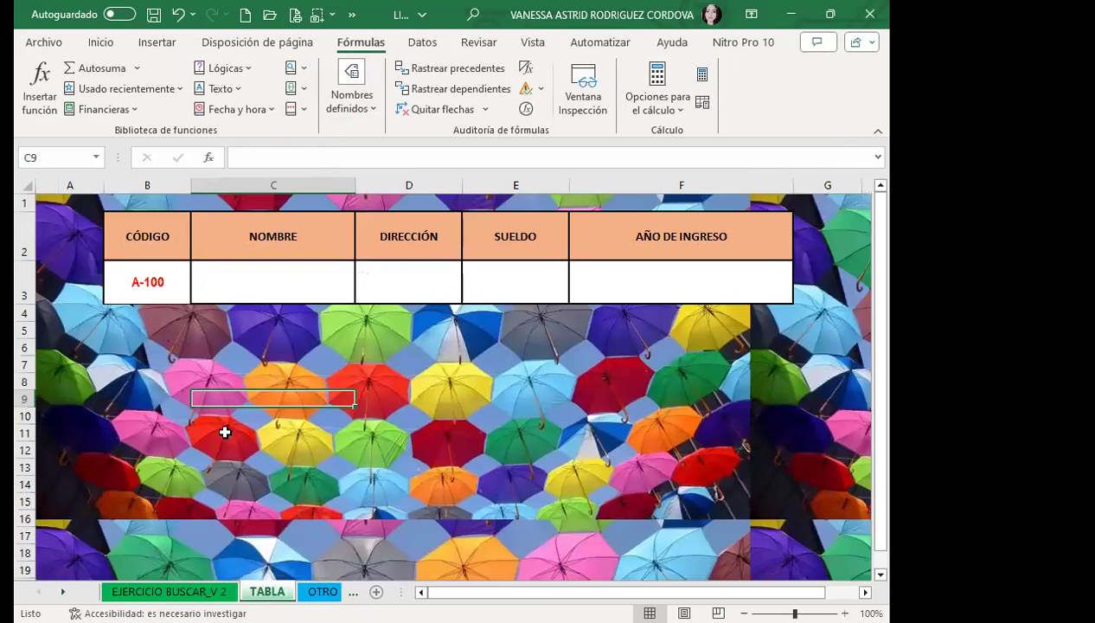
pyautogui.click(161, 289)
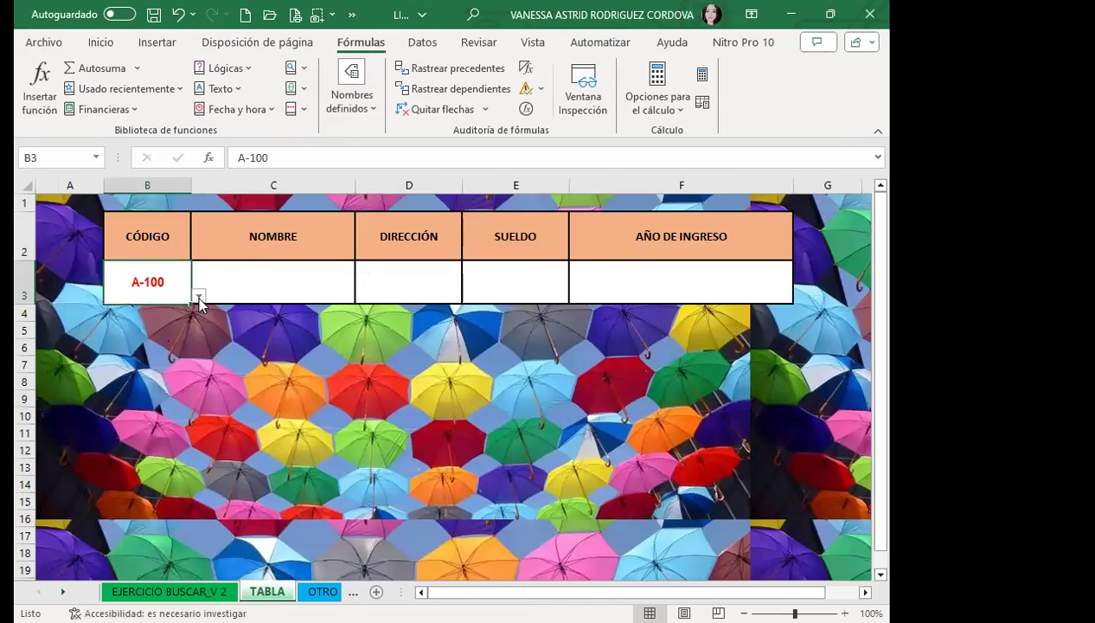
pyautogui.click(199, 296)
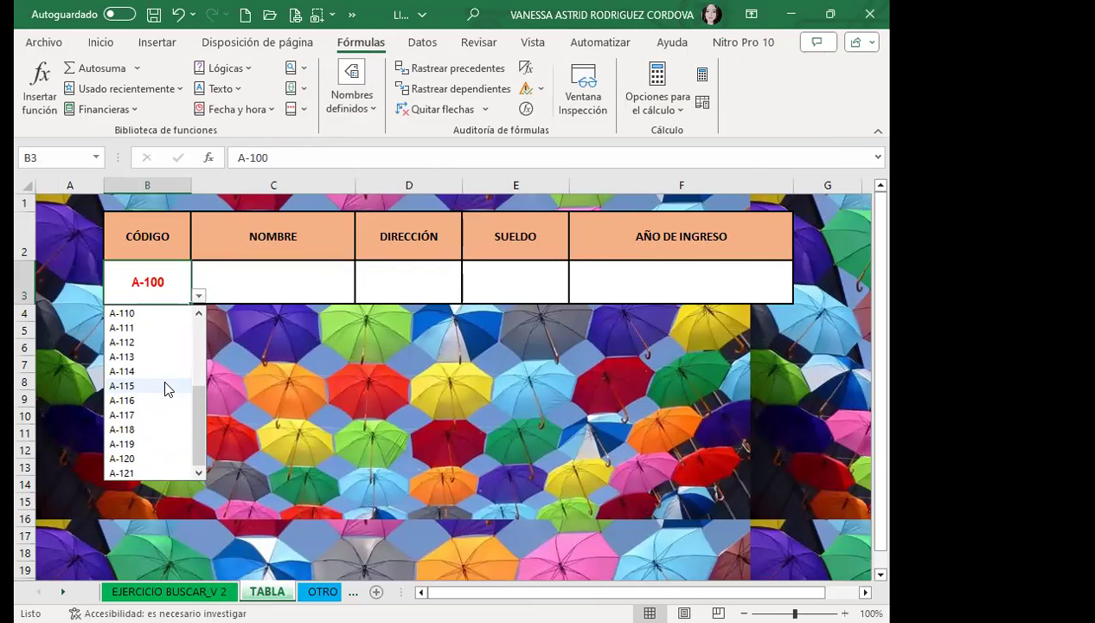
pyautogui.click(244, 283)
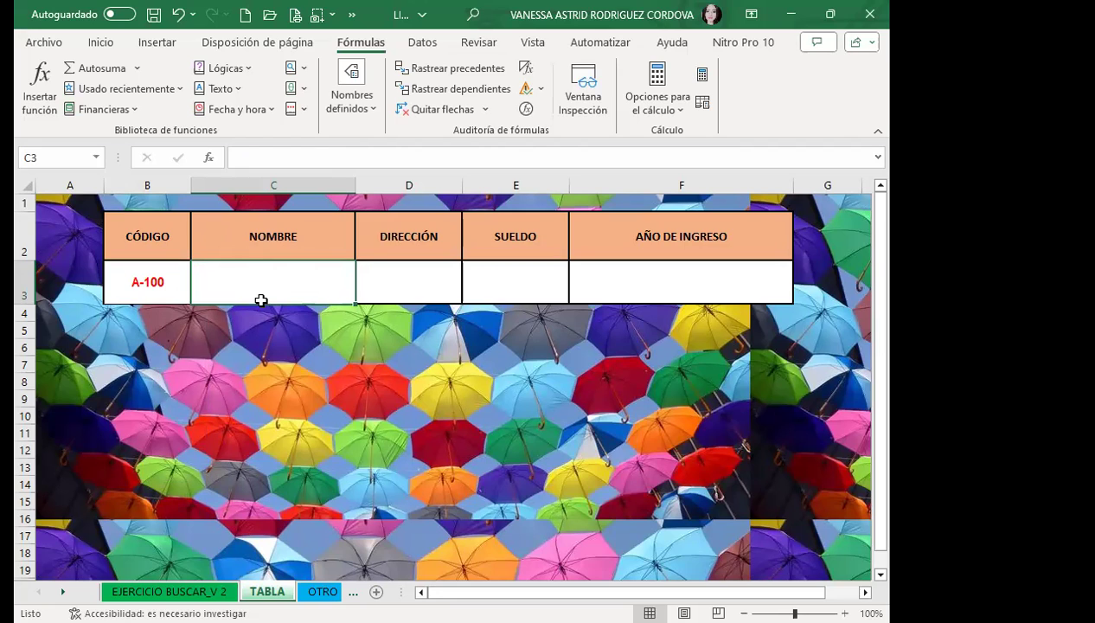
pyautogui.hotkey('shift', 'F8')
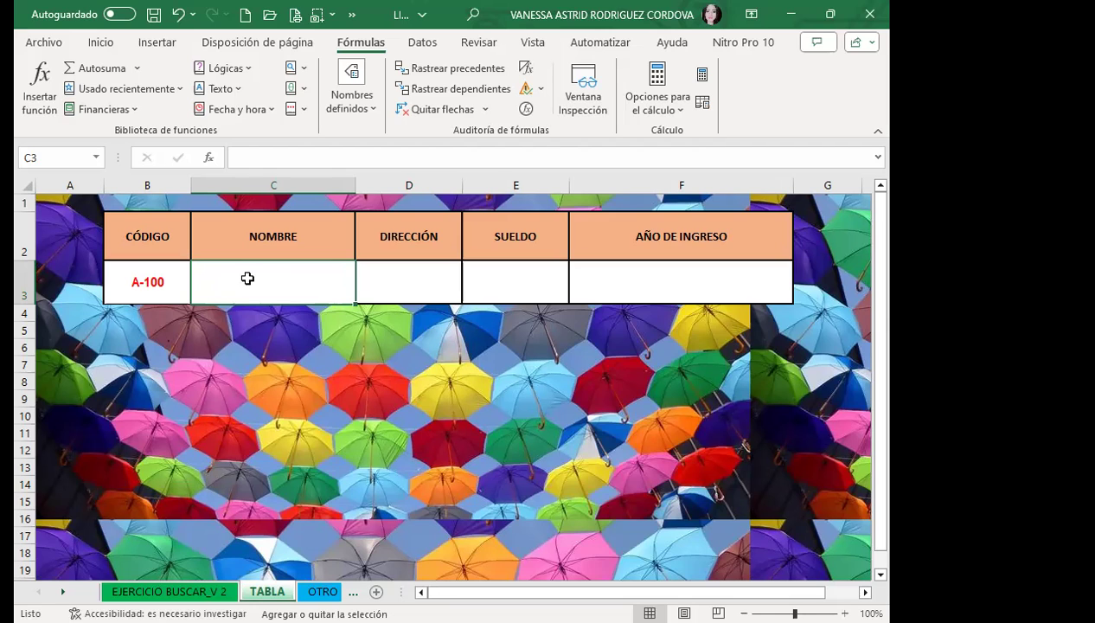
pyautogui.write('=B')
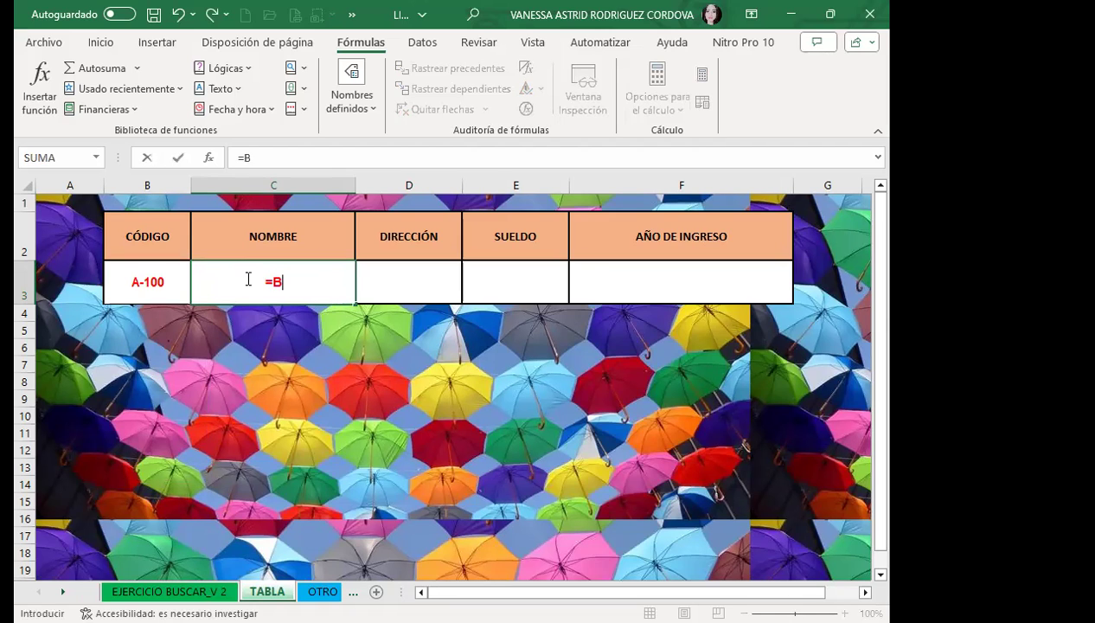
pyautogui.write('USC')
pyautogui.press('Down')
pyautogui.press('Down')
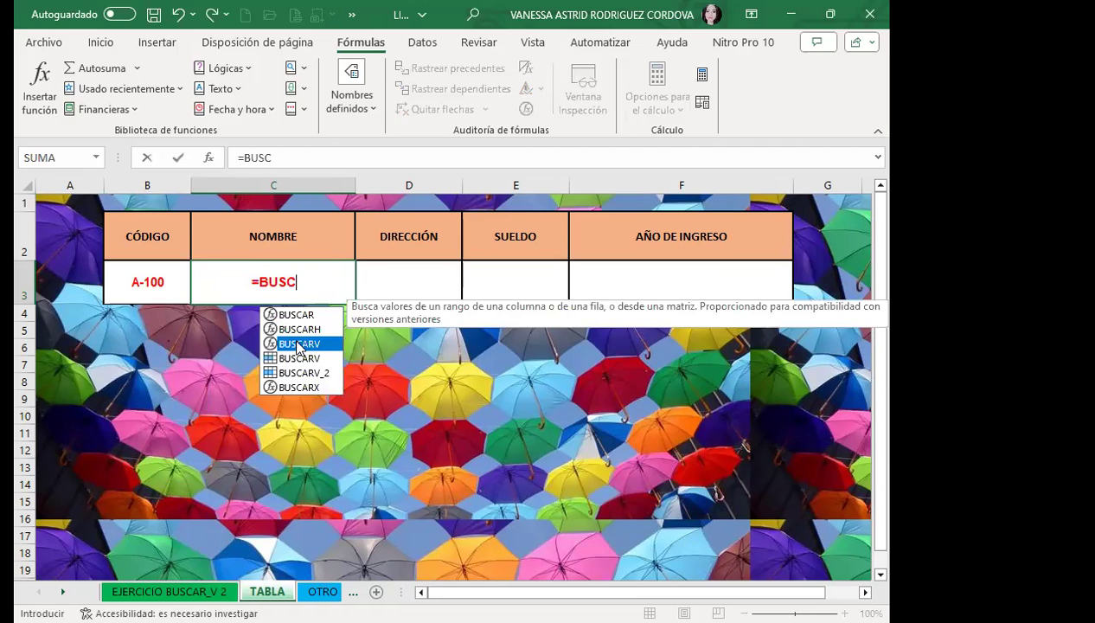
pyautogui.press('Tab')
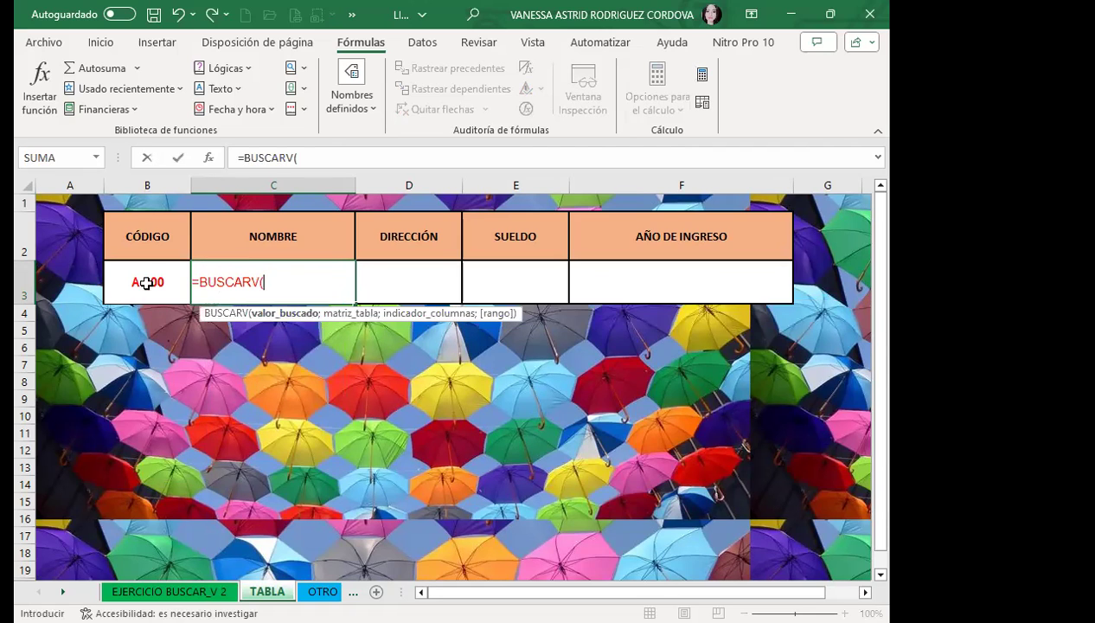
pyautogui.click(137, 278)
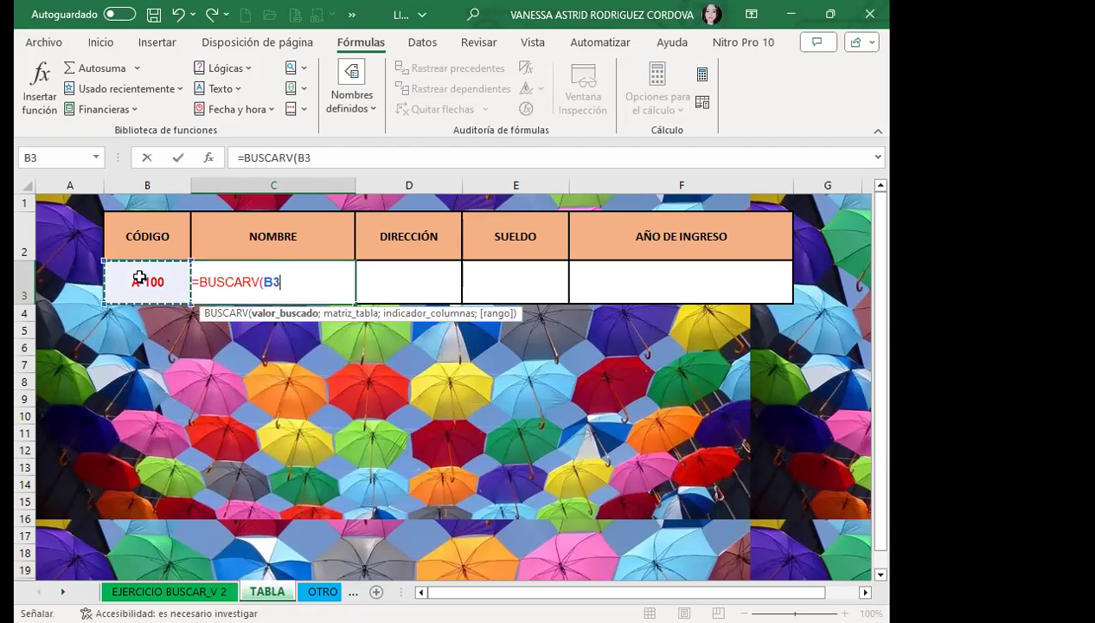
pyautogui.write(';')
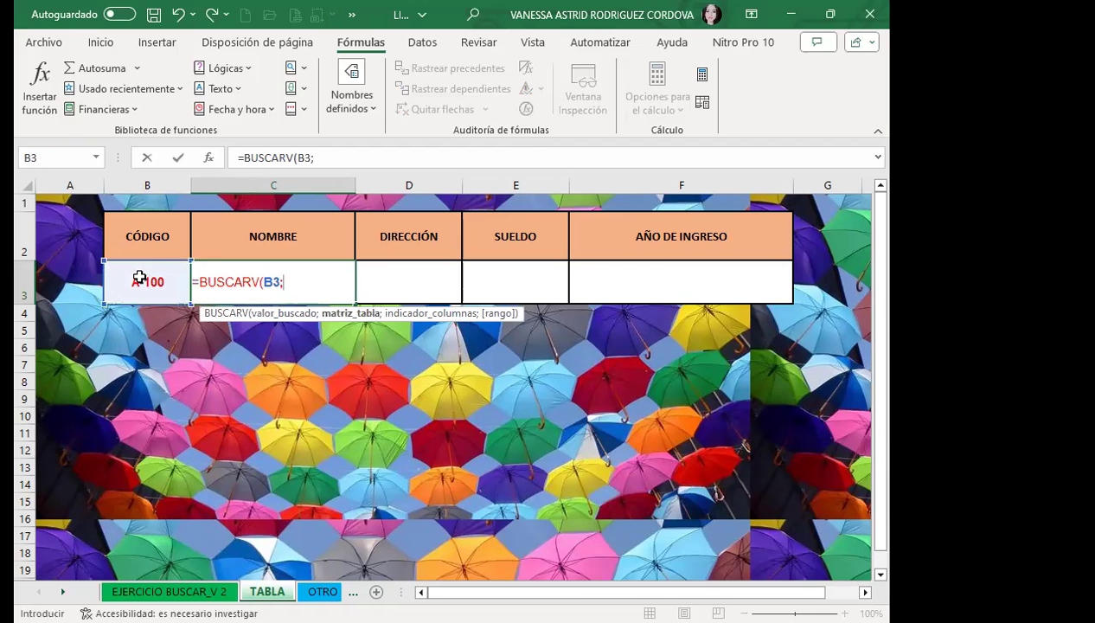
pyautogui.write('B')
pyautogui.write('USC')
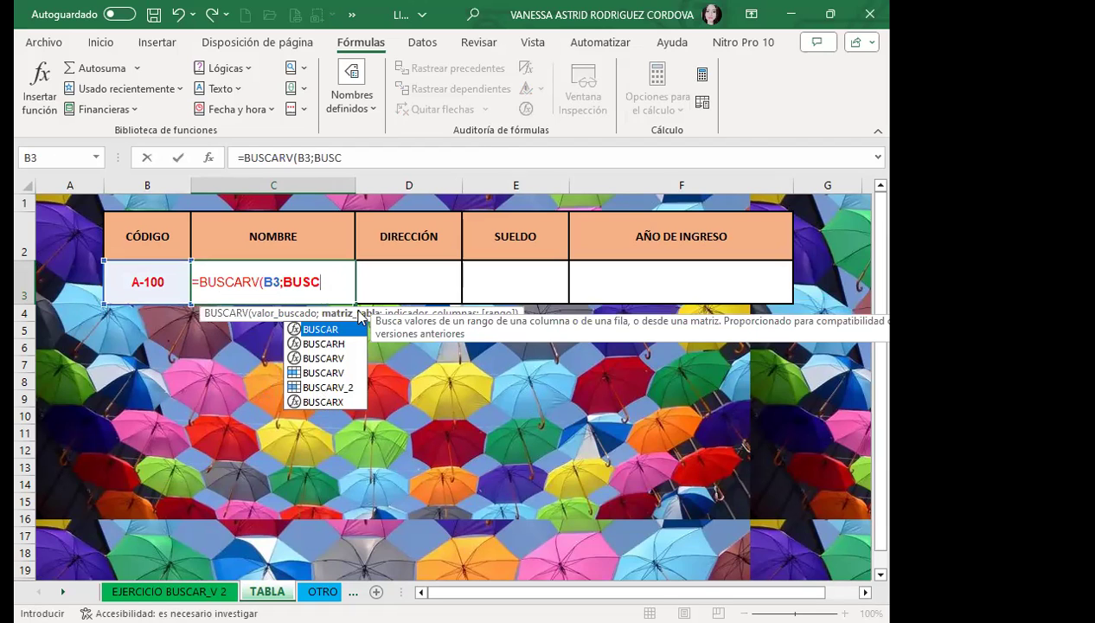
pyautogui.moveTo(320, 281); pyautogui.dragTo(159, 268)
# Confirm BUSCARV refers to 'EJERCICIO BUSCAR_V 2'!$C$3:$H$25, then start =BUSC in C3
pyautogui.press('Escape')
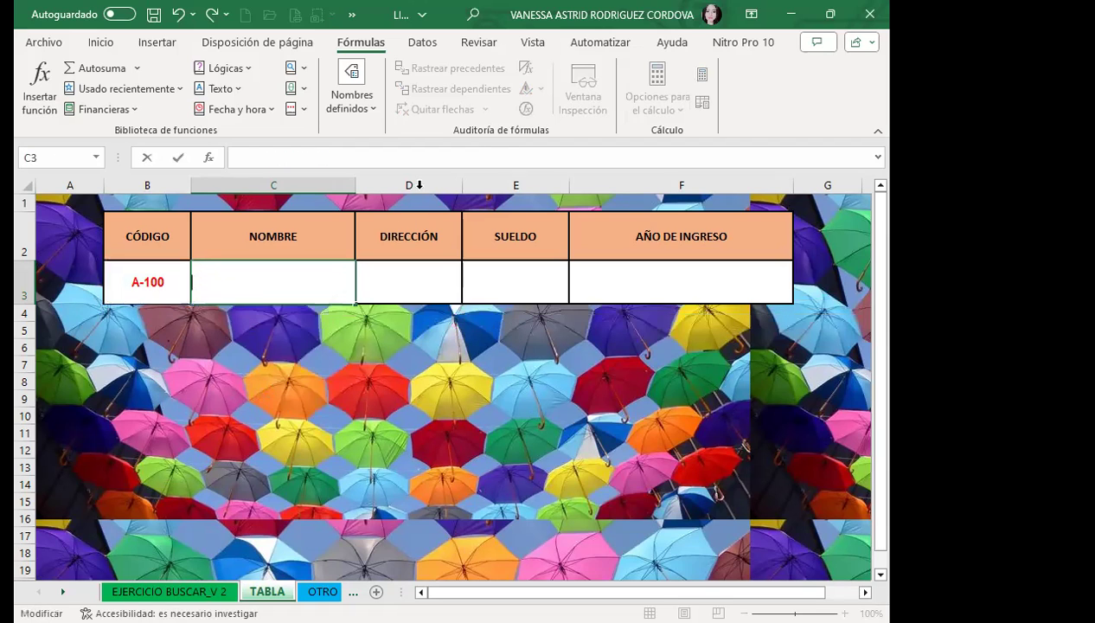
pyautogui.click(351, 86)
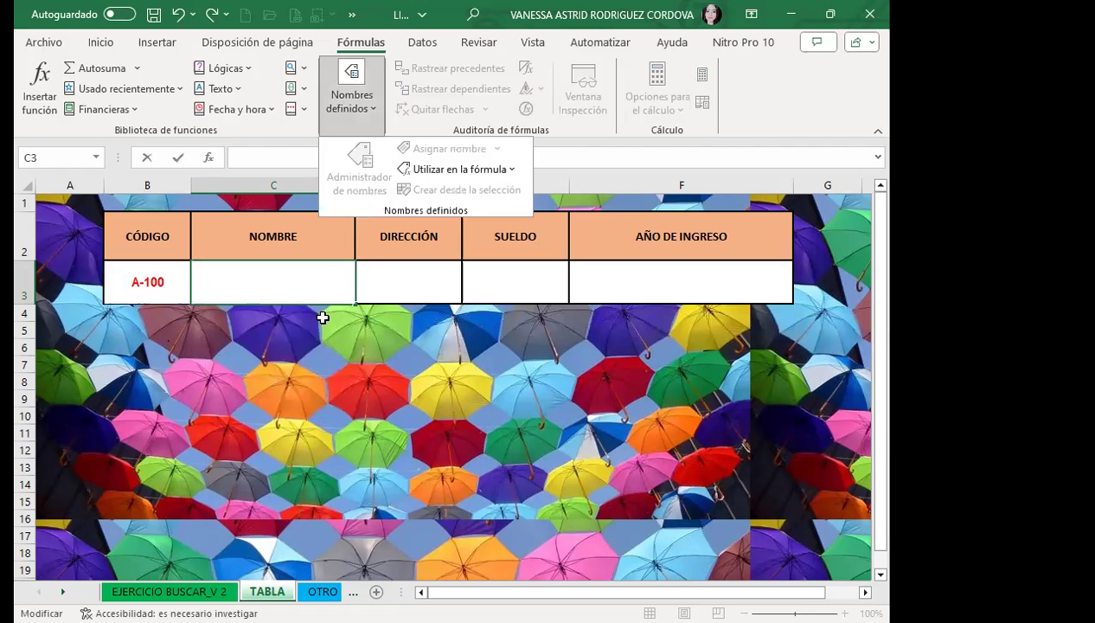
pyautogui.press('Escape')
pyautogui.press('Escape')
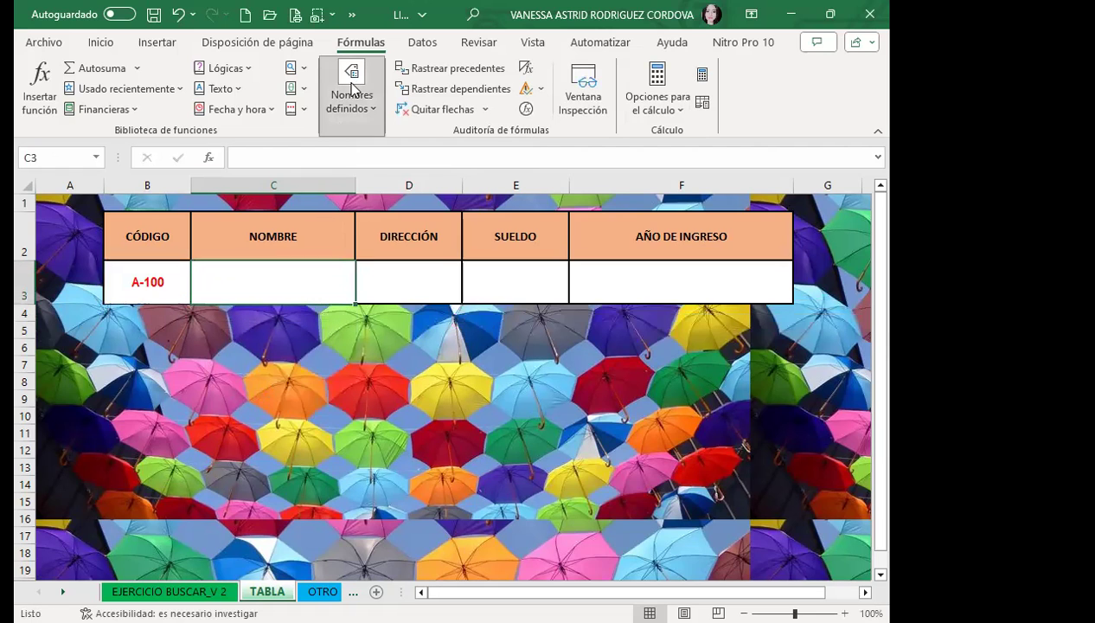
pyautogui.hotkey('ctrl', 'F3')
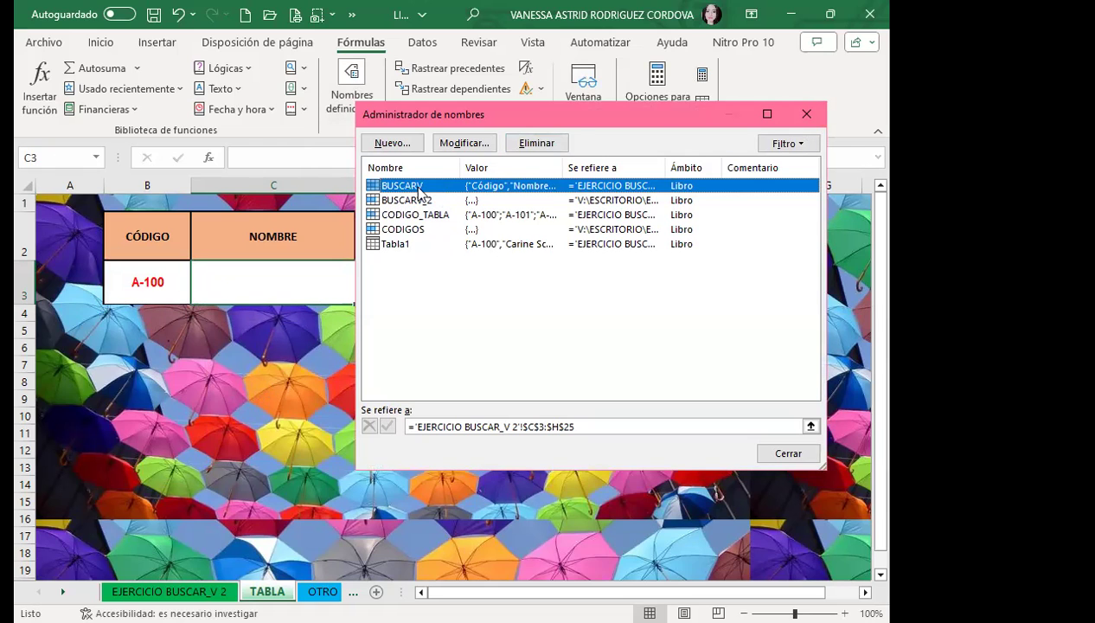
pyautogui.moveTo(563, 167); pyautogui.dragTo(803, 174)
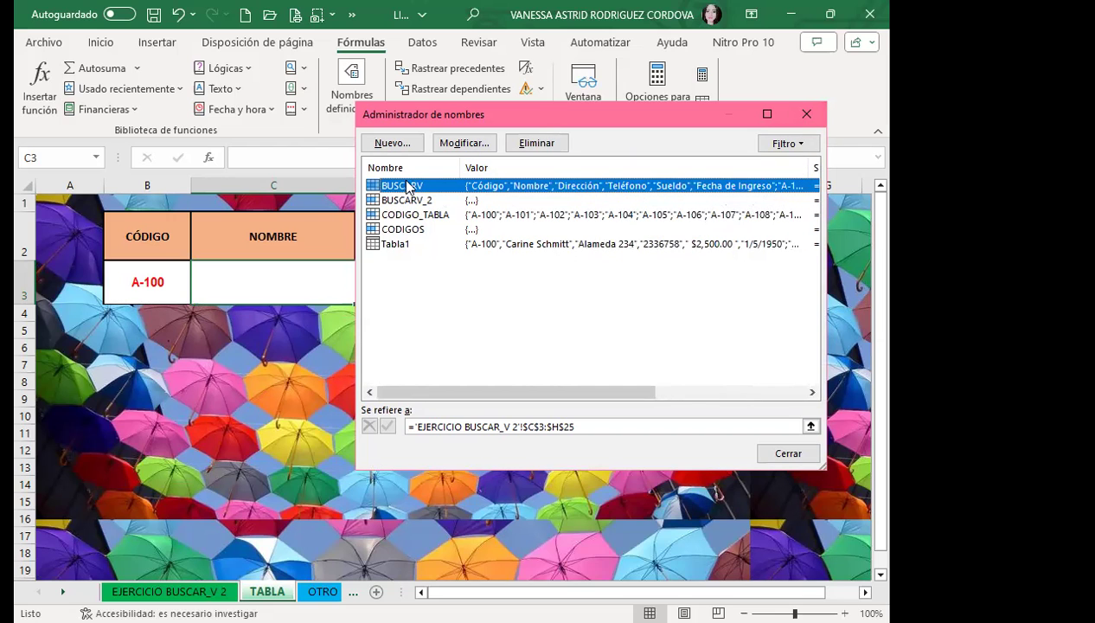
pyautogui.click(807, 116)
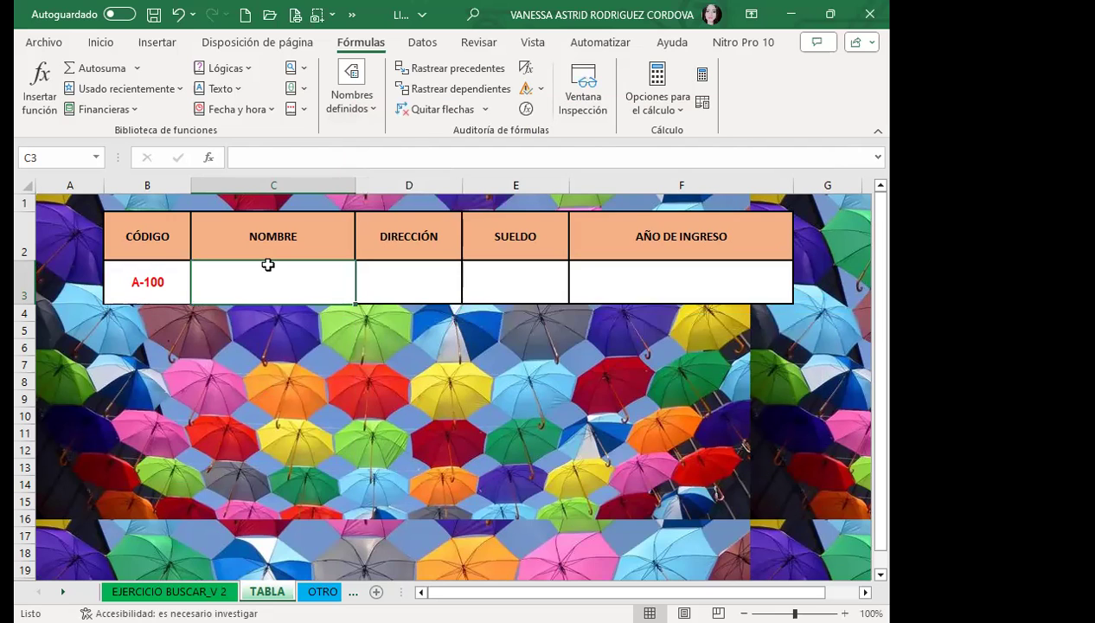
pyautogui.write('=B')
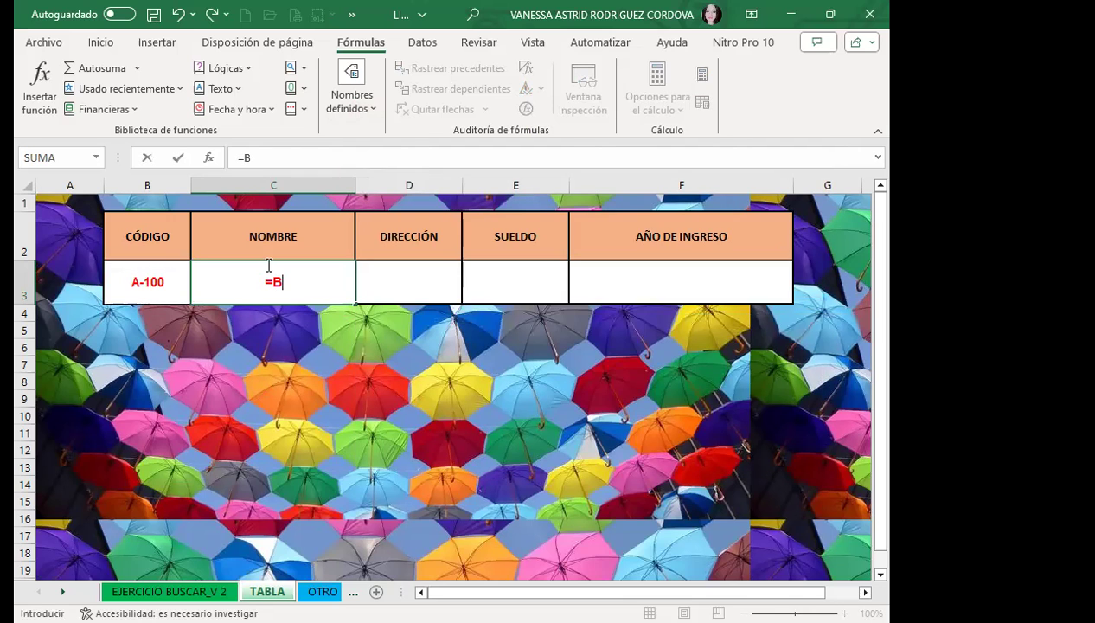
pyautogui.write('USC')
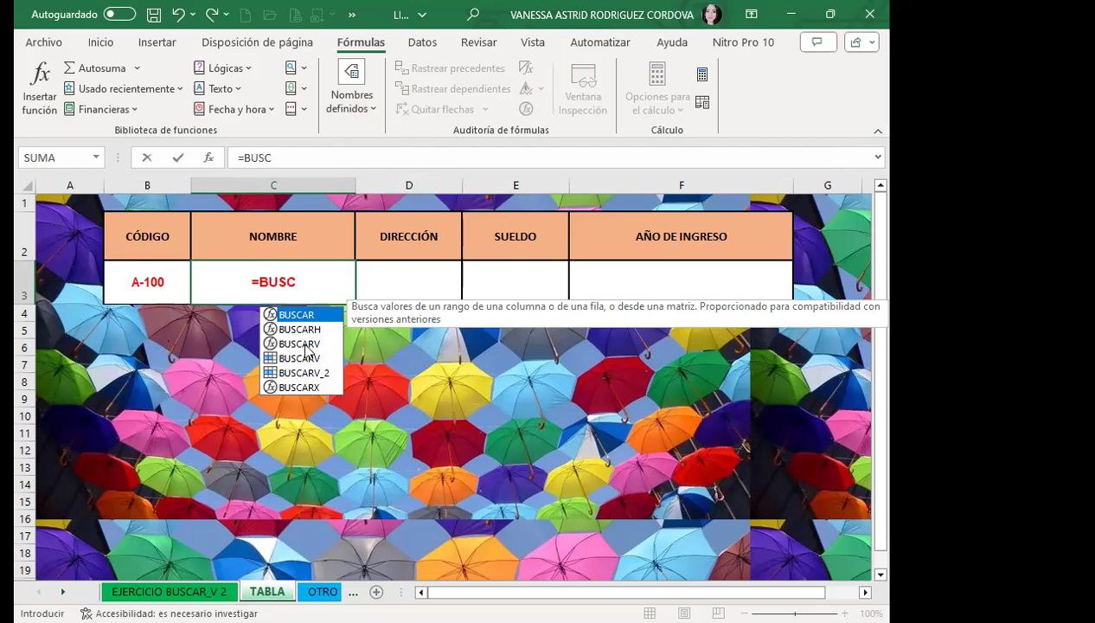
# Enter =BUSCARV(B3;BUSCARV;2;0) in C3 to return the employee name for code A-100
pyautogui.click(305, 344)
pyautogui.press('Tab')
pyautogui.click(129, 277)
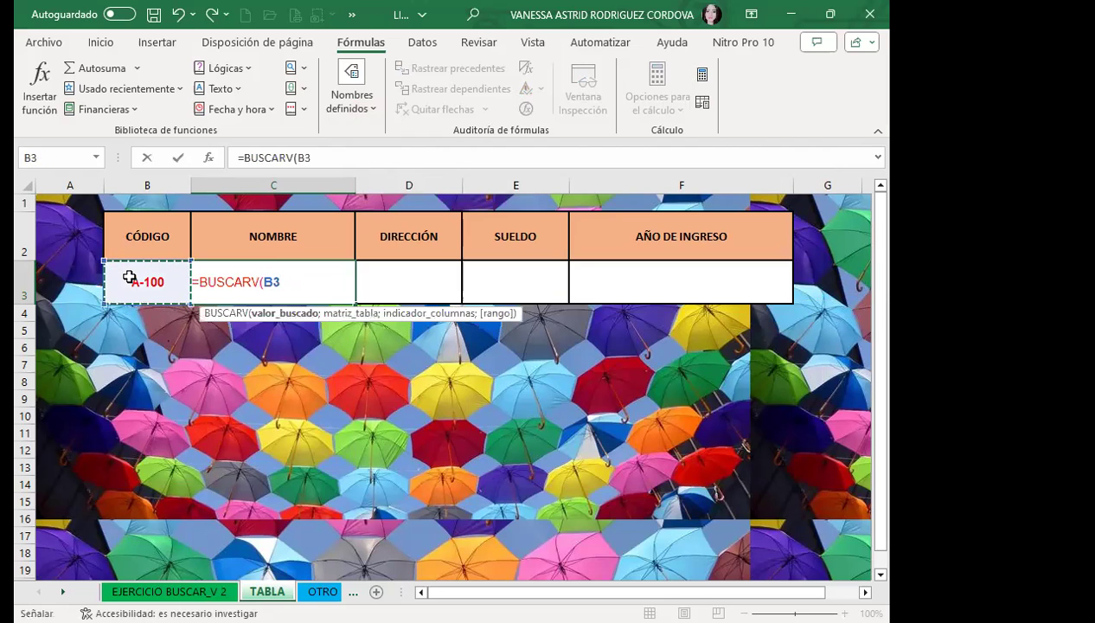
pyautogui.write(';BUS')
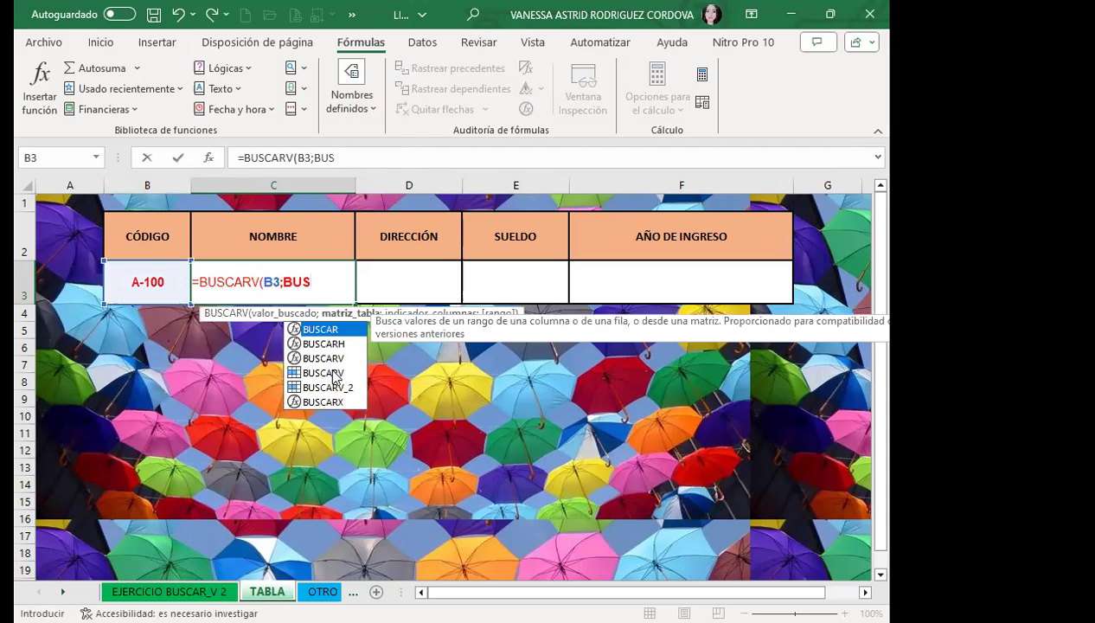
pyautogui.doubleClick(335, 372)
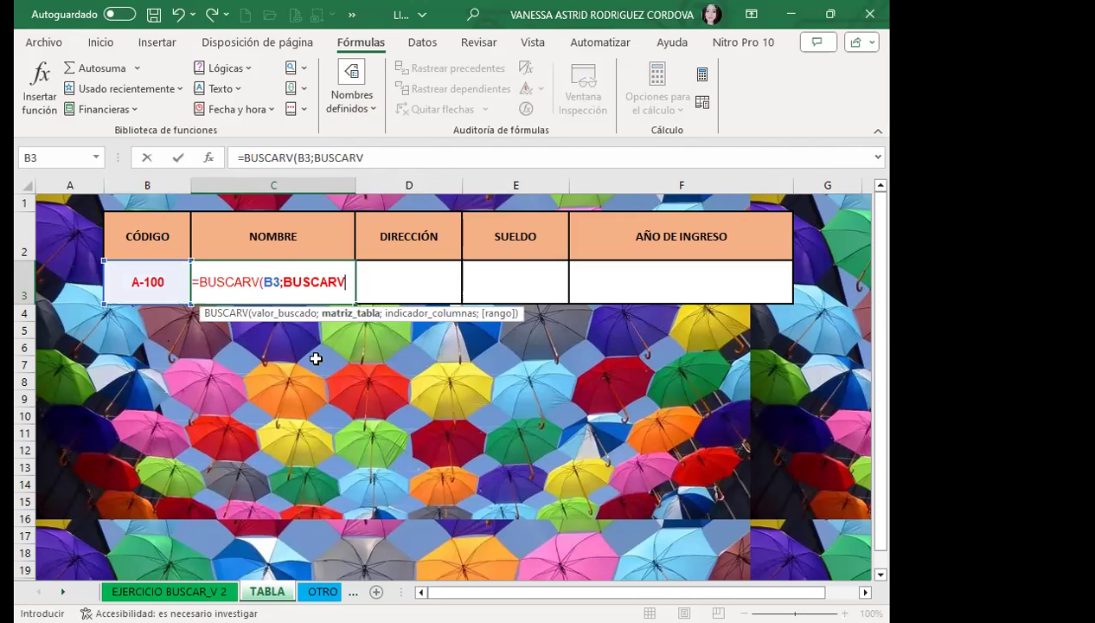
pyautogui.write(';')
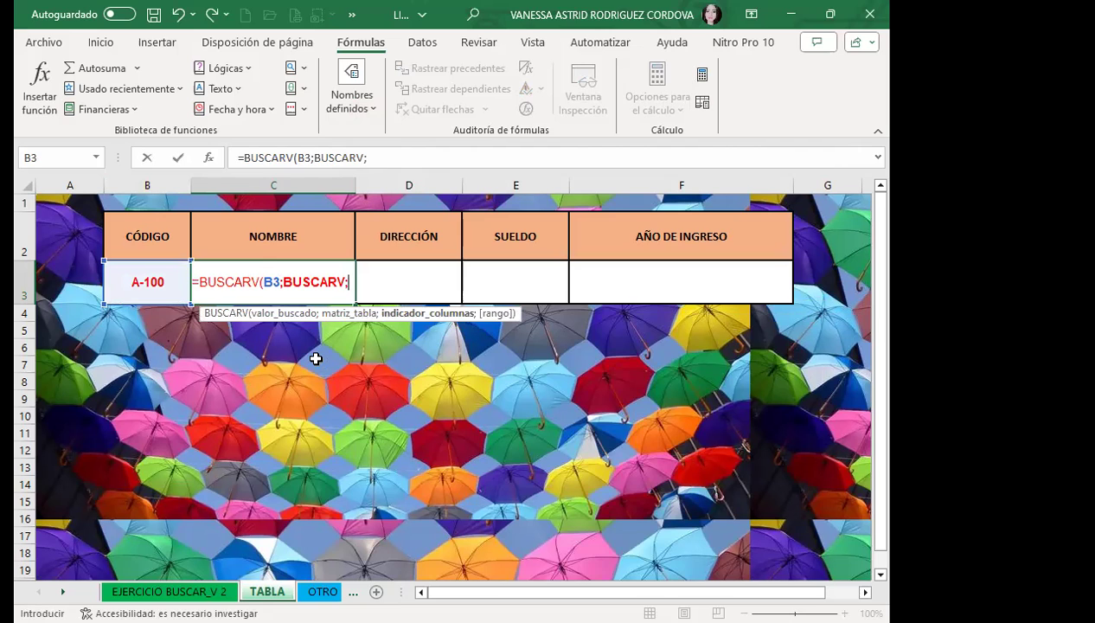
pyautogui.write('2;0')
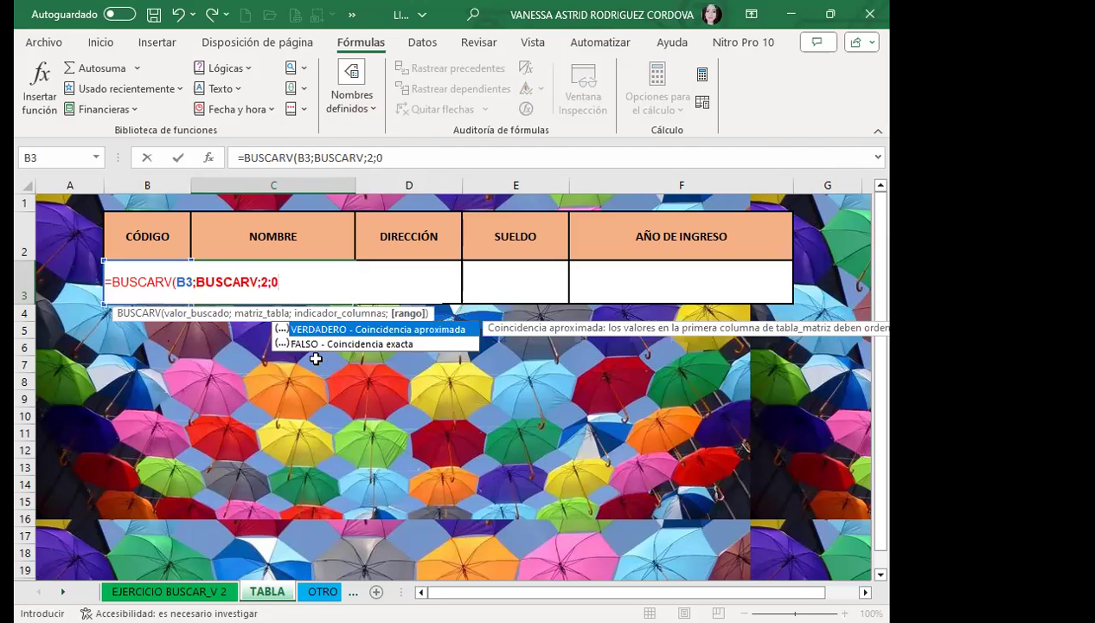
pyautogui.write(')')
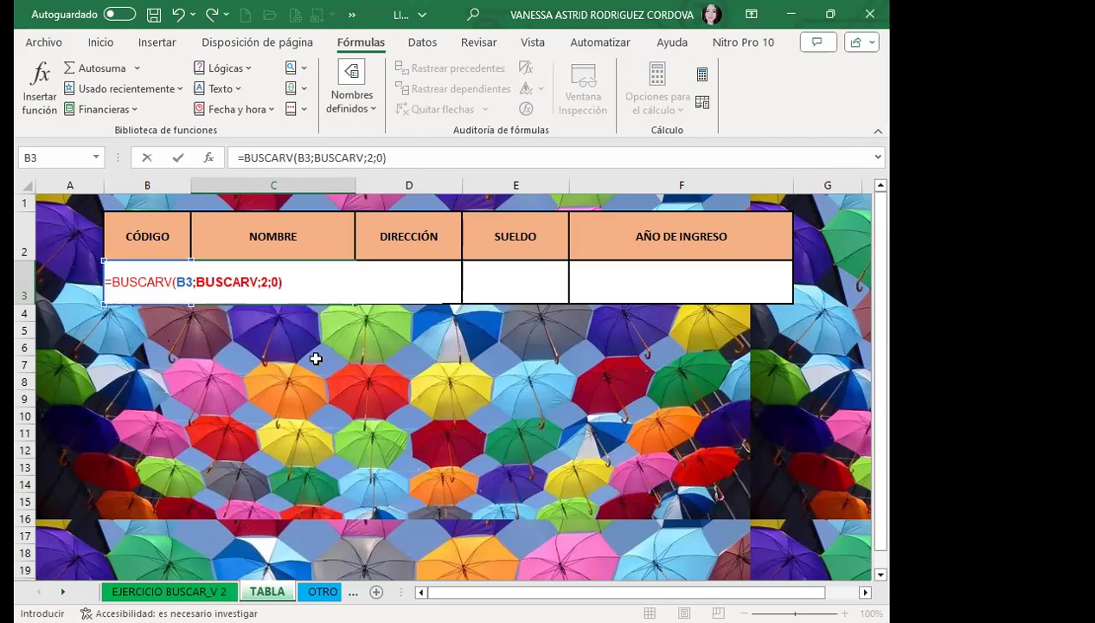
pyautogui.press('Return')
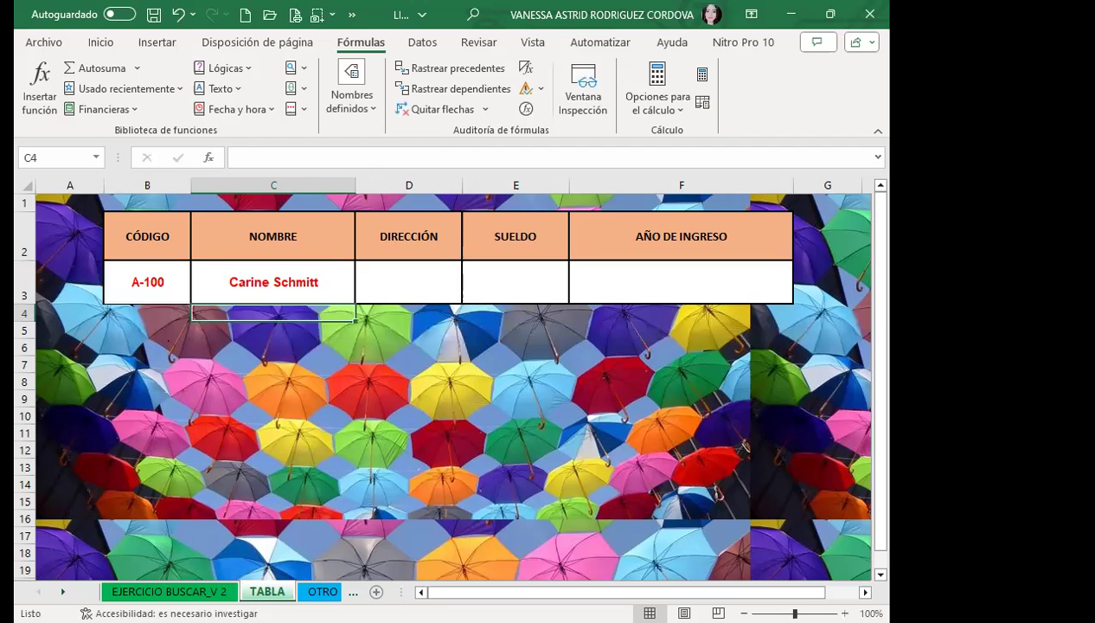
pyautogui.click(168, 592)
pyautogui.click(207, 269)
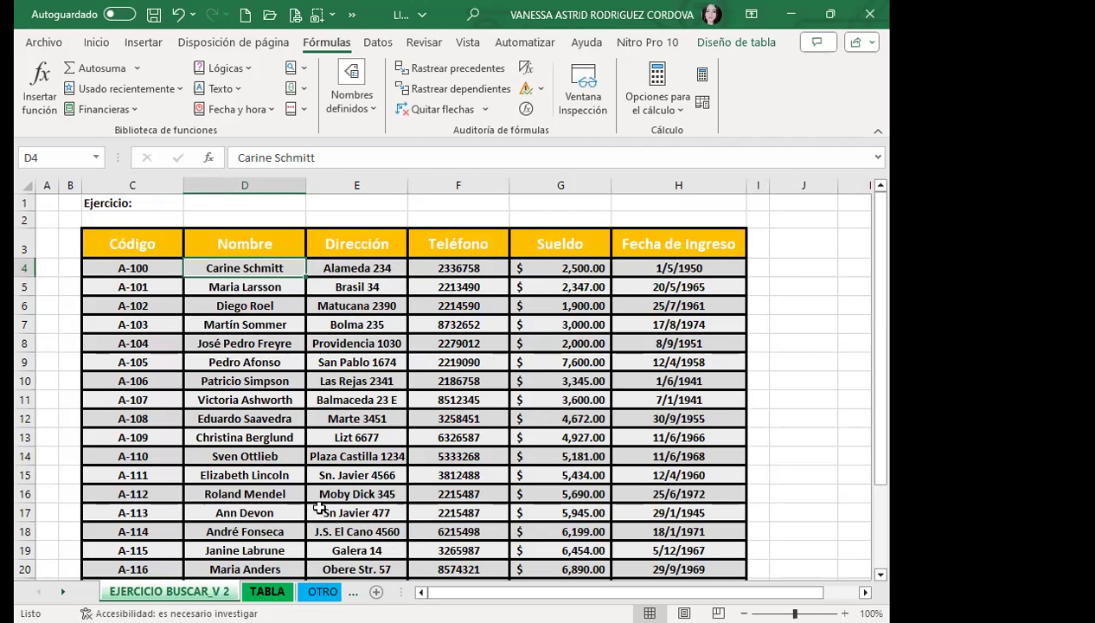
pyautogui.click(266, 590)
pyautogui.click(301, 292)
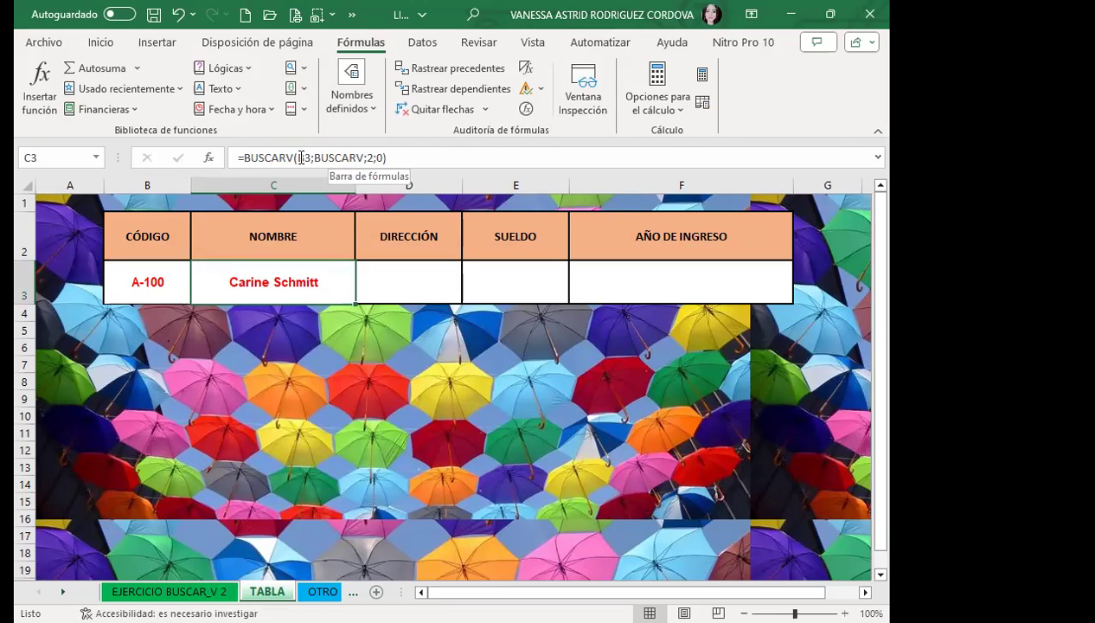
# Change C3's formula to =BUSCARV($B$3;BUSCARV;2;0) using an absolute code reference
pyautogui.click(300, 157)
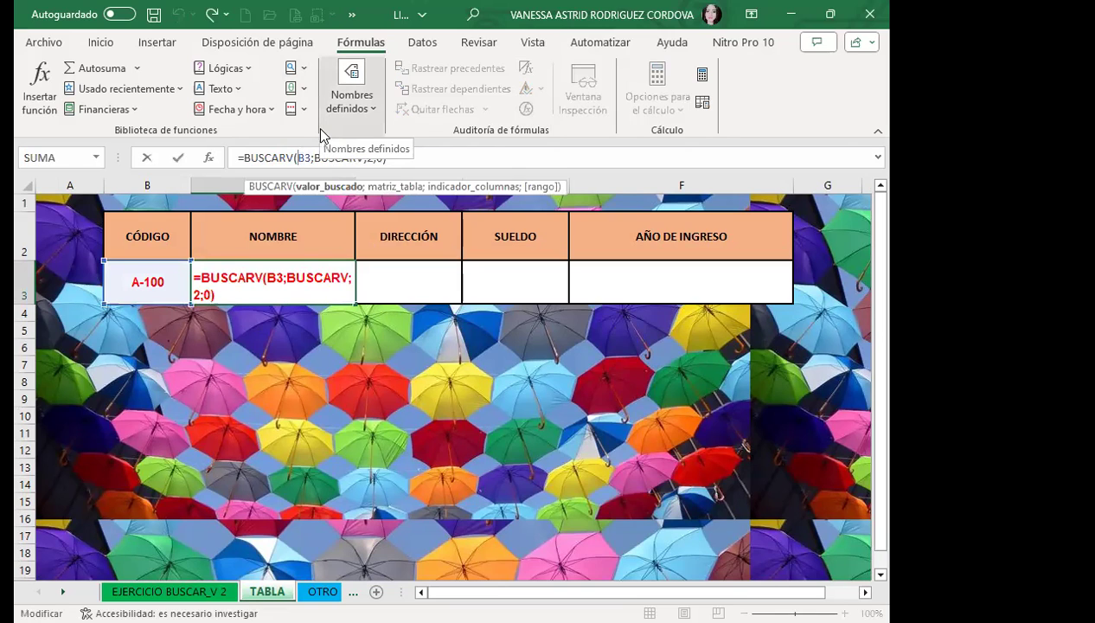
pyautogui.press('F4')
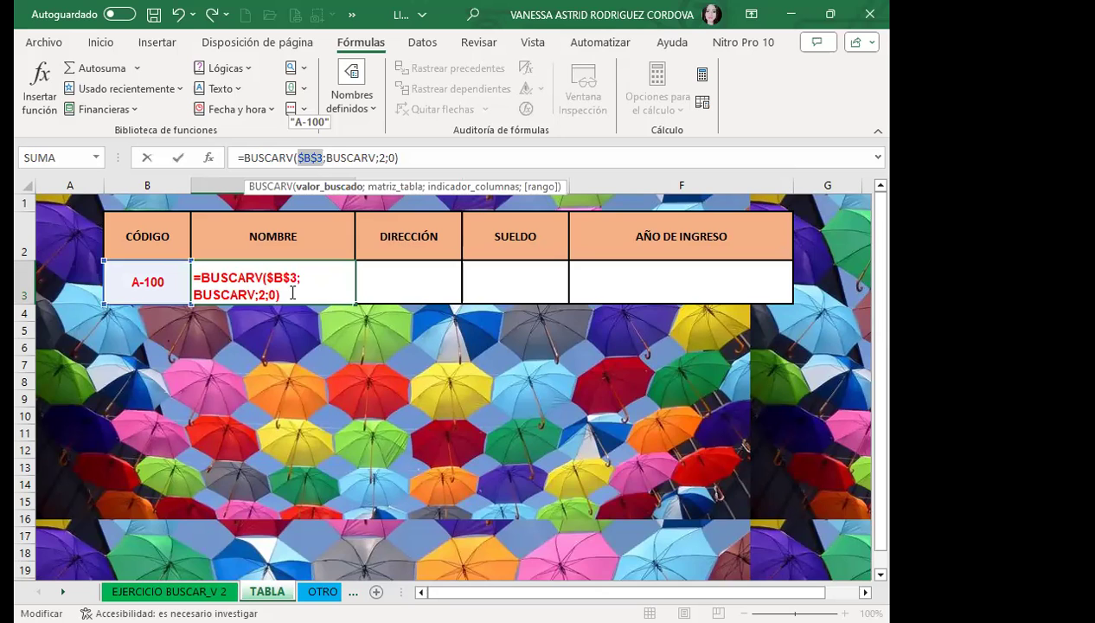
pyautogui.press('Return')
pyautogui.click(290, 287)
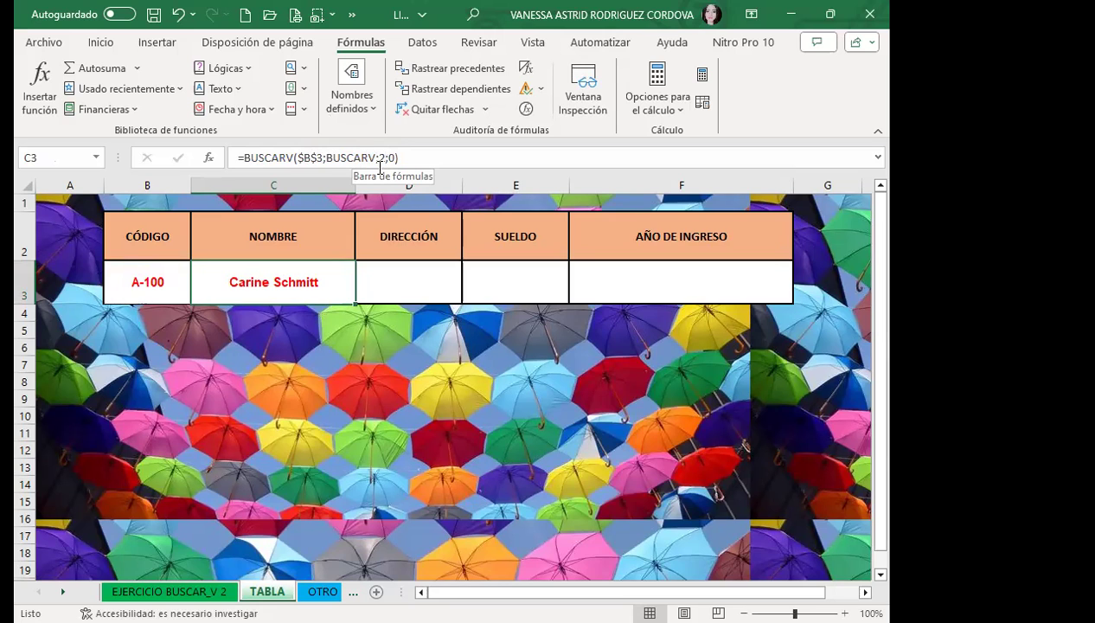
# Check the source table's column headers on the EJERCICIO BUSCAR_V 2 sheet
pyautogui.click(212, 592)
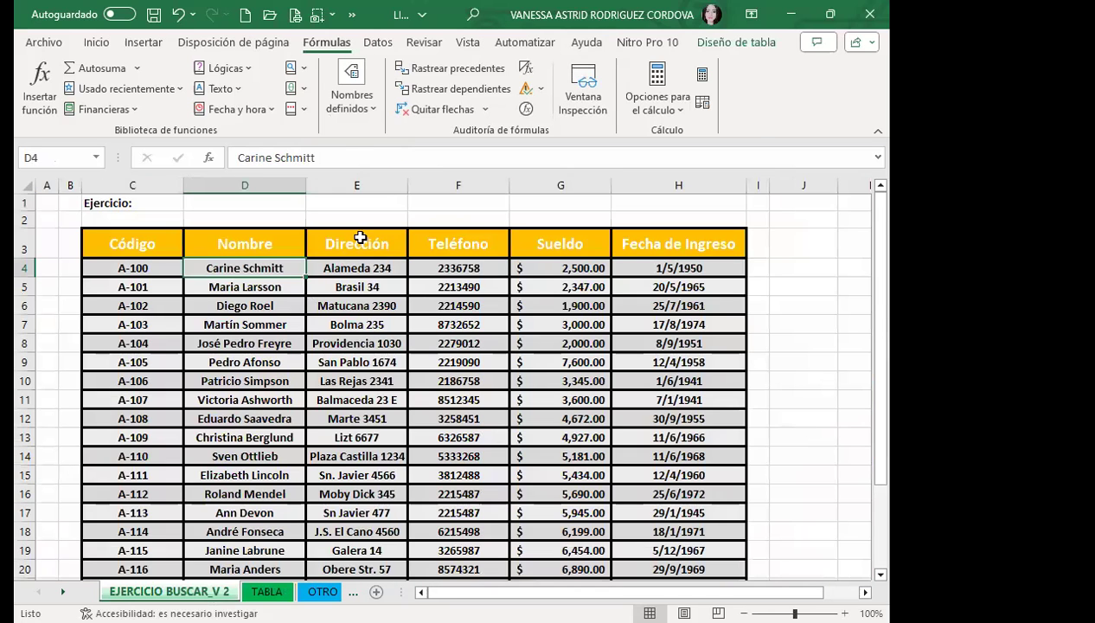
pyautogui.click(363, 238)
pyautogui.click(484, 241)
pyautogui.click(571, 242)
pyautogui.click(641, 243)
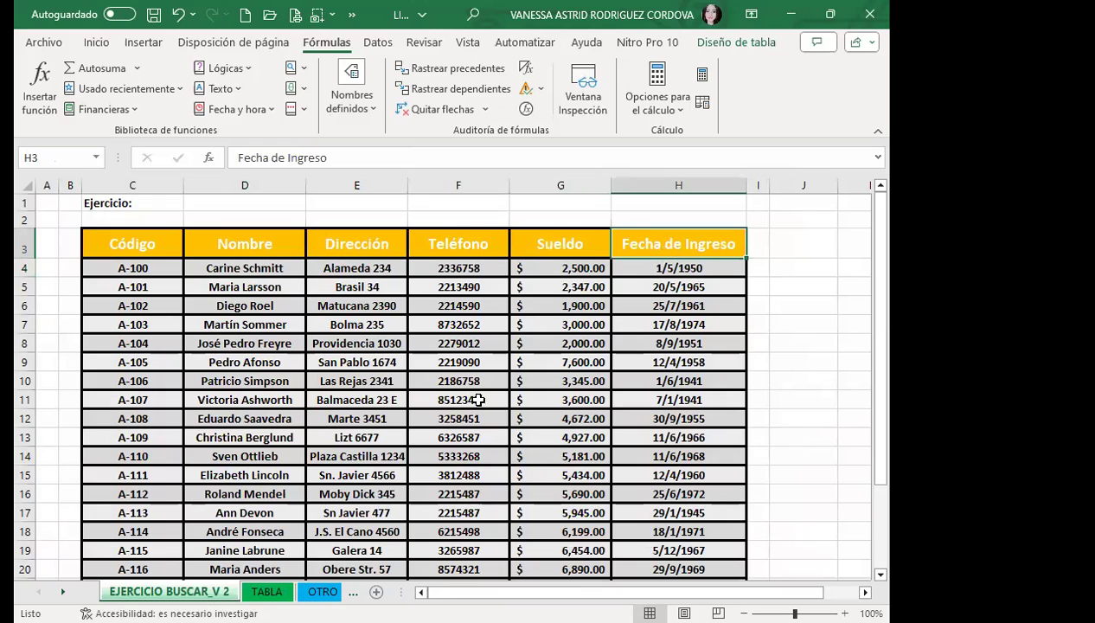
pyautogui.click(266, 591)
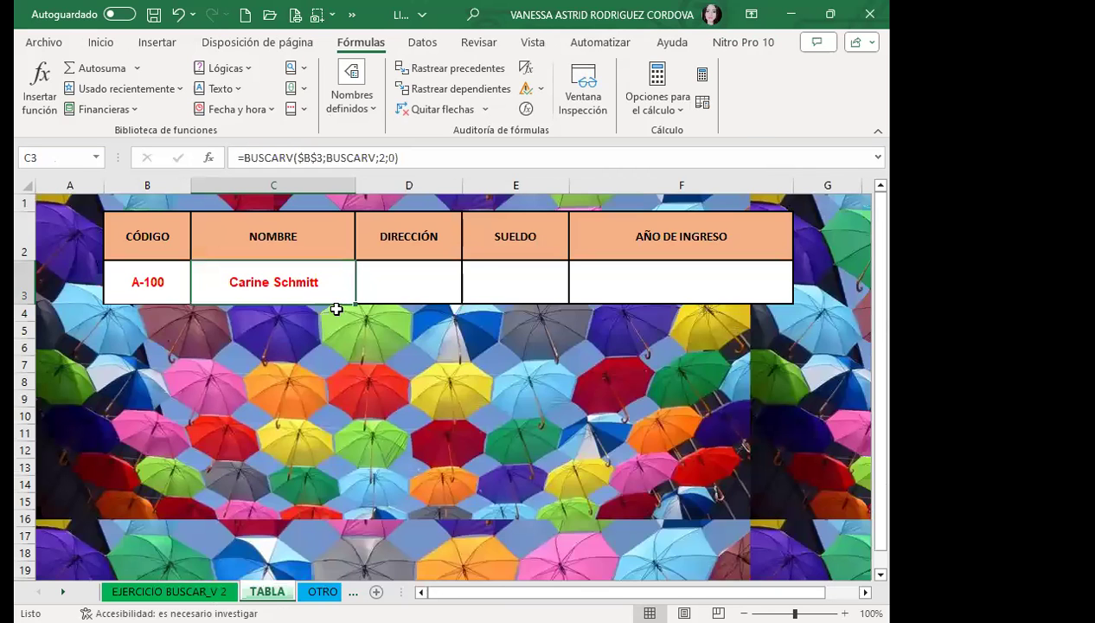
# Copy the name formula across D3:F3 and set Dirección's column index to 3
pyautogui.moveTo(355, 303)
pyautogui.mouseDown()
pyautogui.moveTo(722, 304)
pyautogui.moveTo(745, 293)
pyautogui.mouseUp()
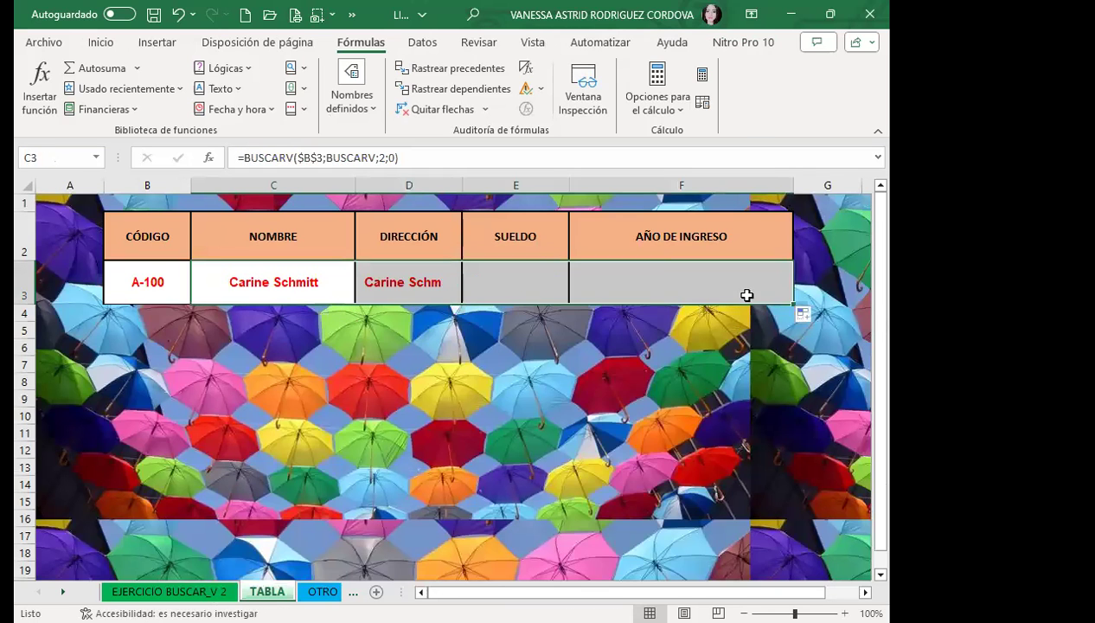
pyautogui.click(410, 294)
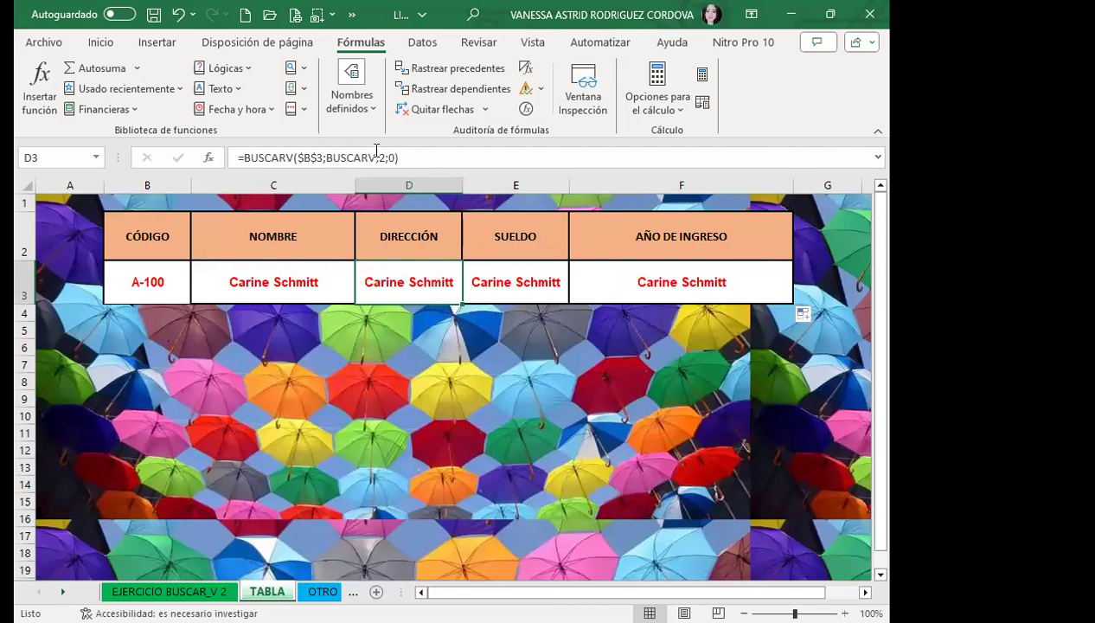
pyautogui.press('F2')
pyautogui.press('Left')
pyautogui.press('Left')
pyautogui.press('Left')
pyautogui.press('BackSpace')
pyautogui.write('3')
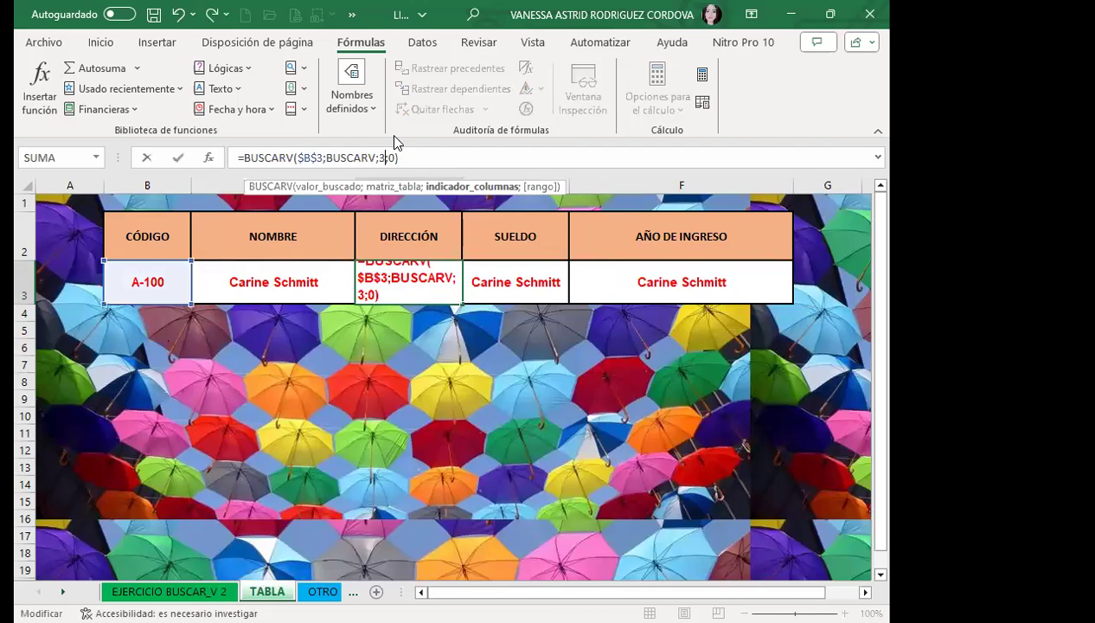
pyautogui.press('Return')
# Set the column index to 4 for Sueldo and 5 for Año de ingreso
pyautogui.click(470, 271)
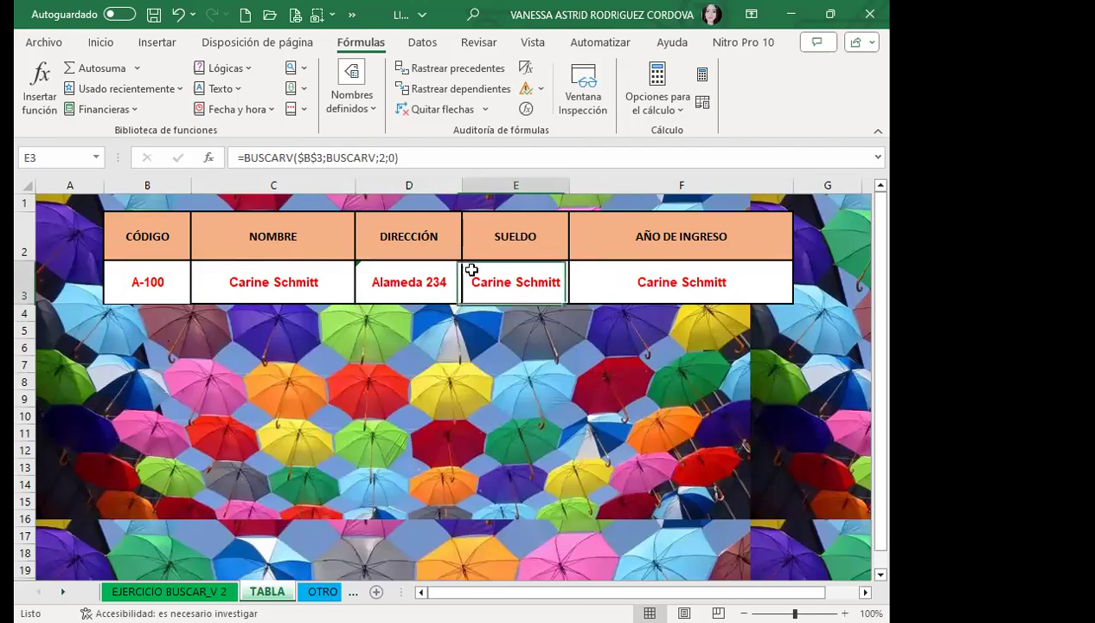
pyautogui.click(385, 156)
pyautogui.press('BackSpace')
pyautogui.write('4')
pyautogui.press('Return')
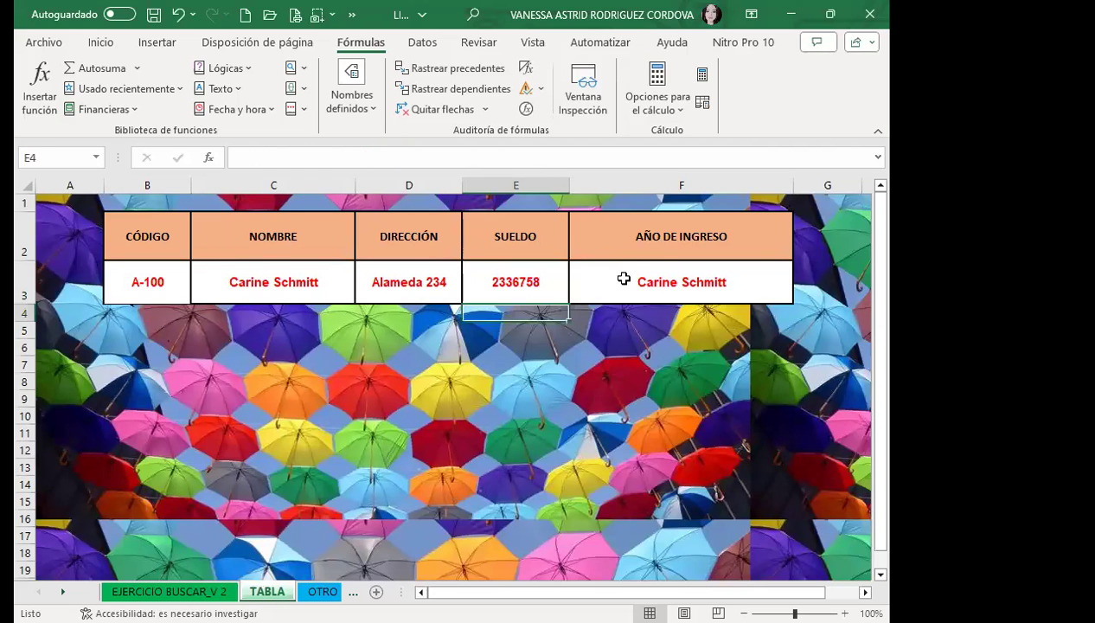
pyautogui.click(615, 275)
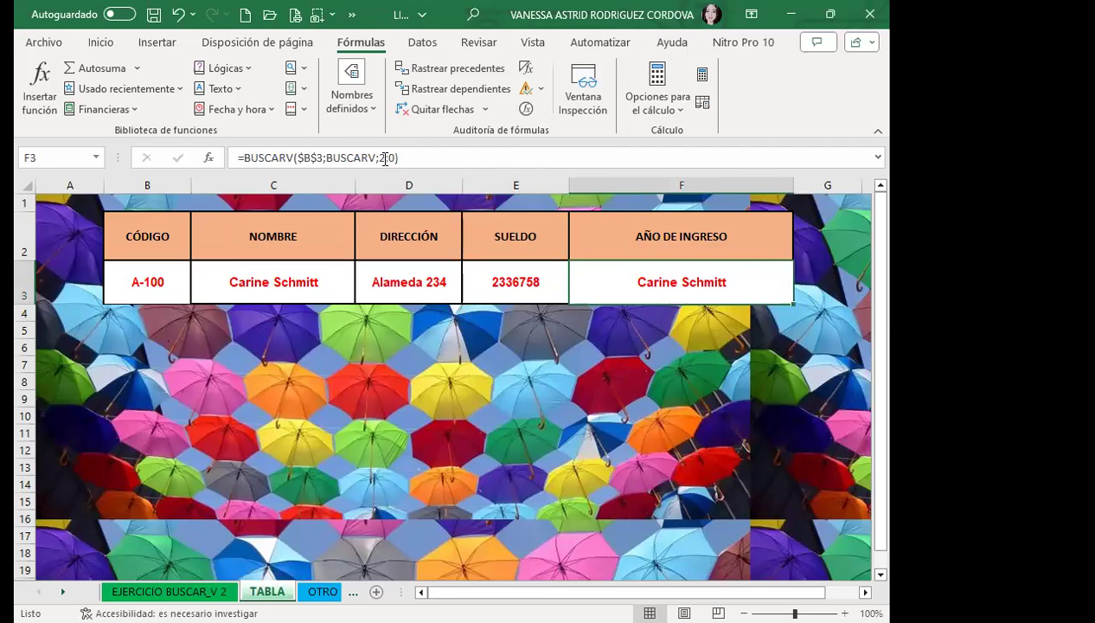
pyautogui.write('5')
pyautogui.press('Return')
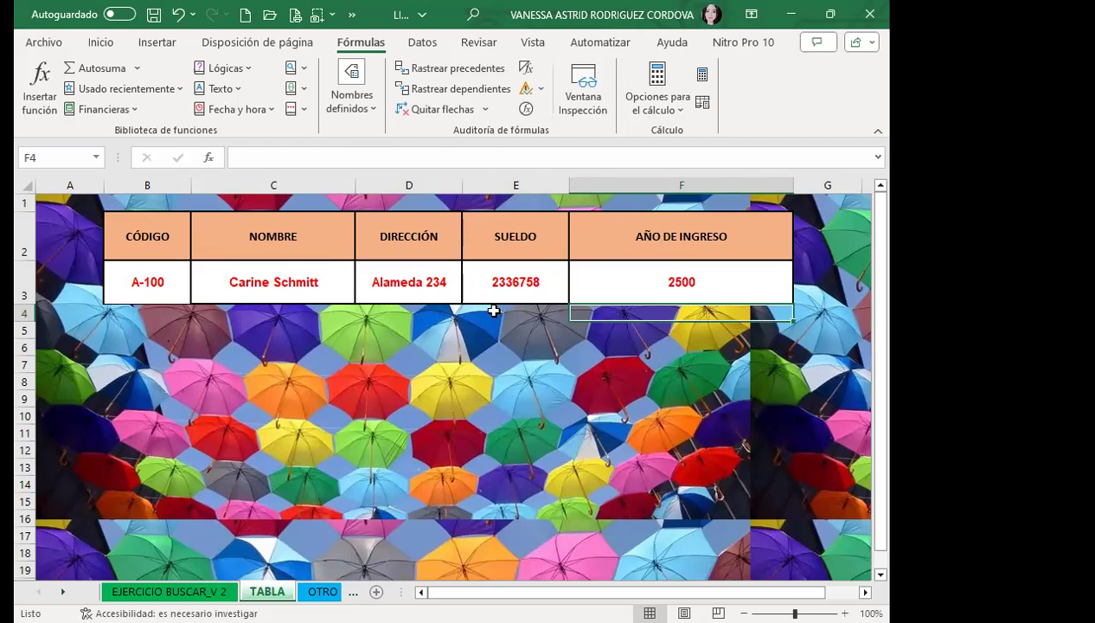
pyautogui.click(510, 294)
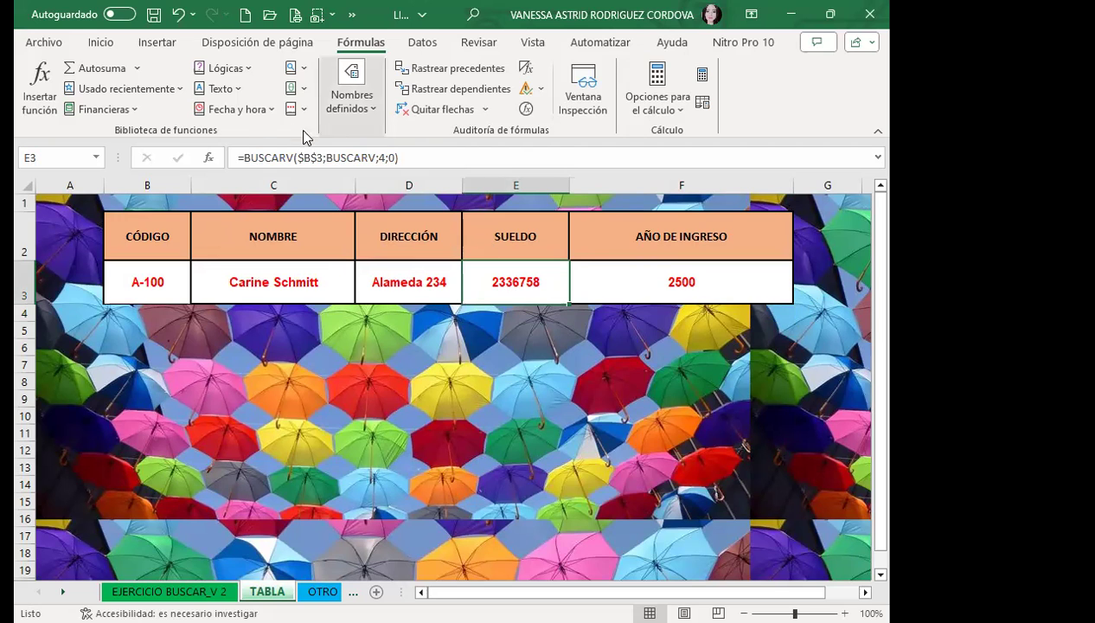
# Give the Sueldo cell accounting format and change its column index to 5, showing $ 2,500.00
pyautogui.click(110, 49)
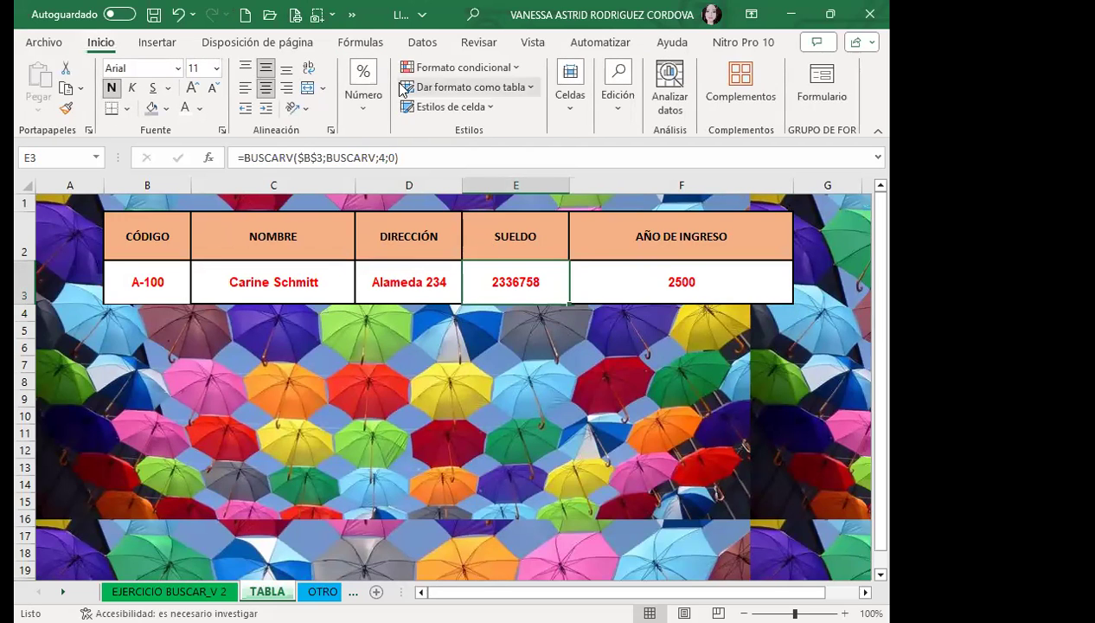
pyautogui.click(364, 111)
pyautogui.click(353, 183)
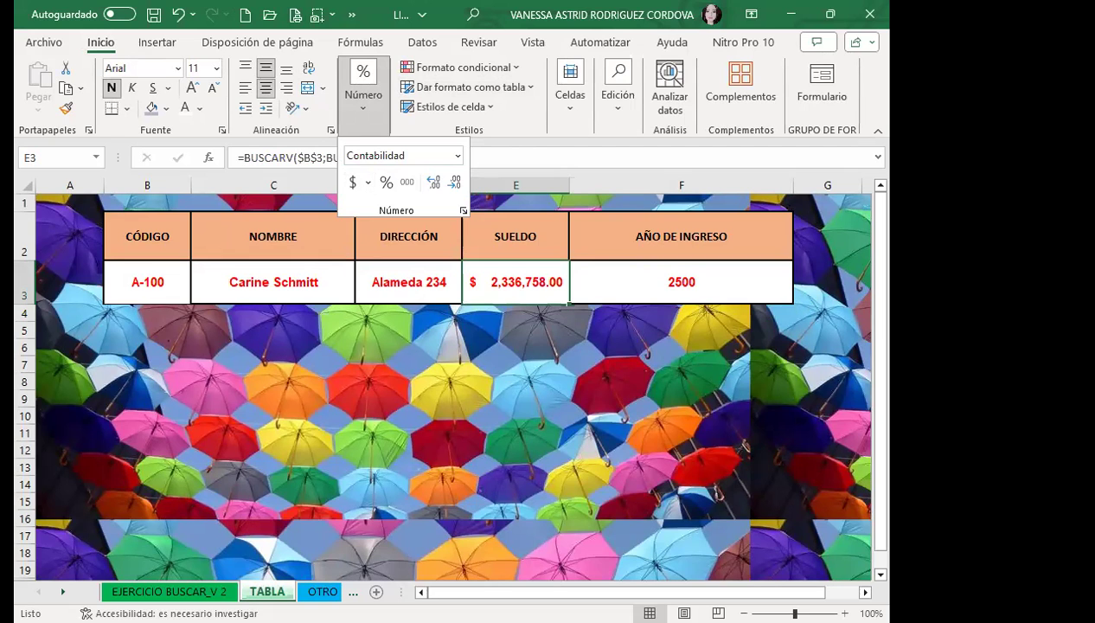
pyautogui.click(165, 592)
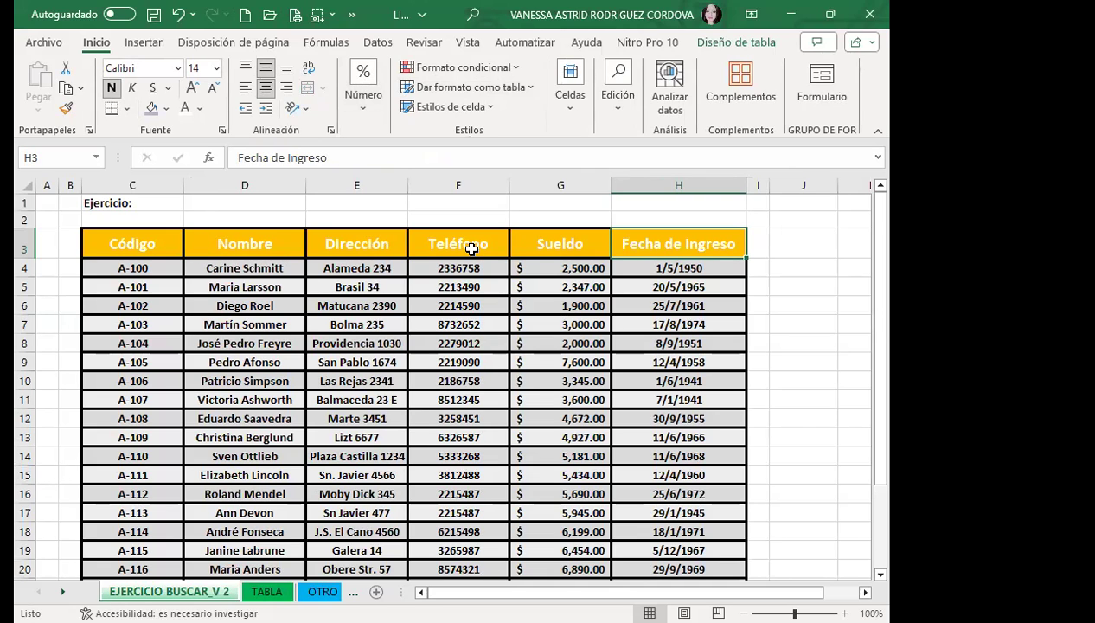
pyautogui.click(268, 591)
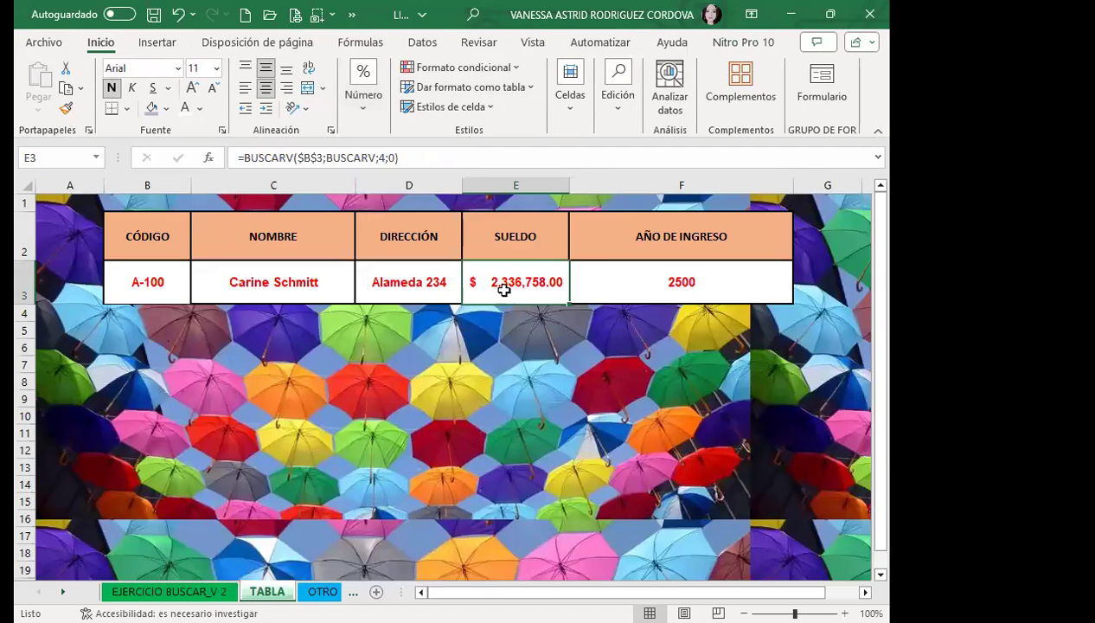
pyautogui.doubleClick(379, 159)
pyautogui.write('5')
pyautogui.click(471, 286)
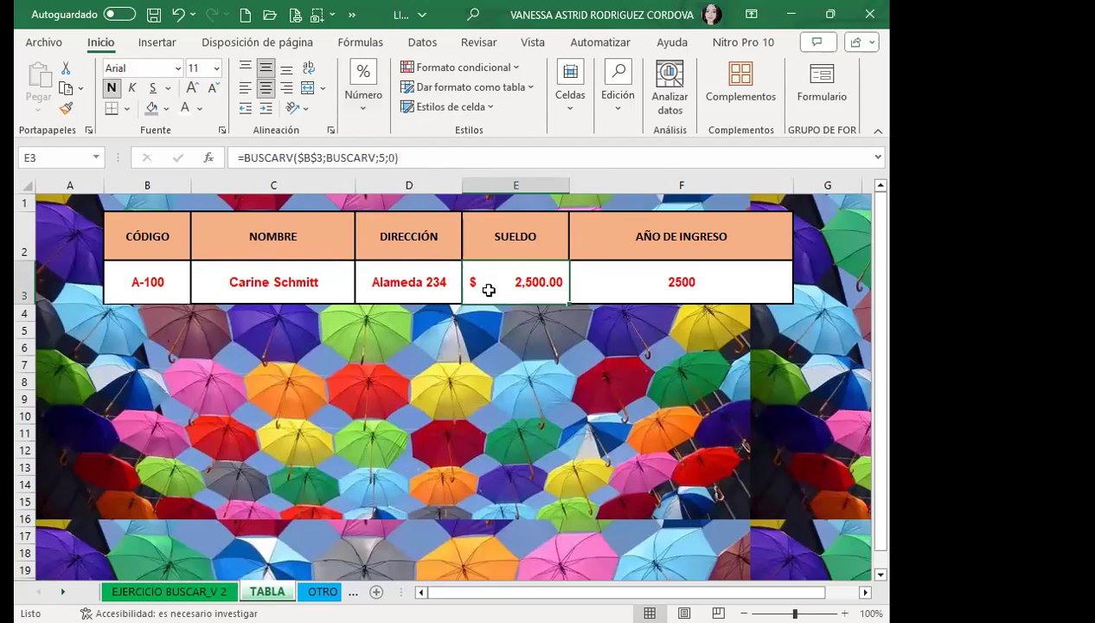
# Commit Año de ingreso's lookup with column index 6, returning 18384
pyautogui.click(169, 591)
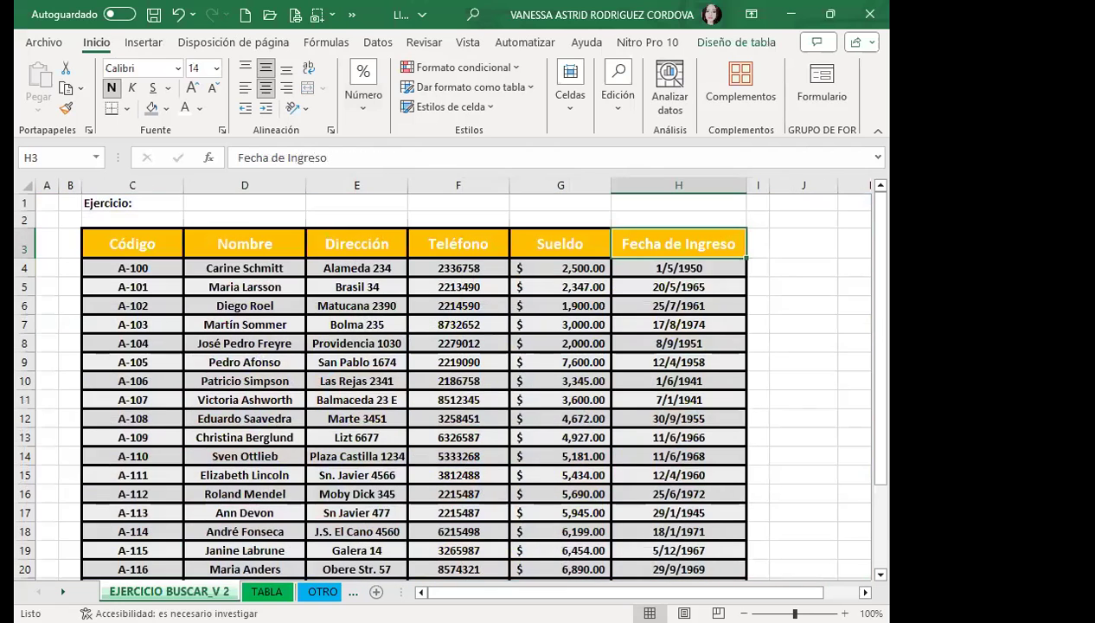
pyautogui.click(266, 591)
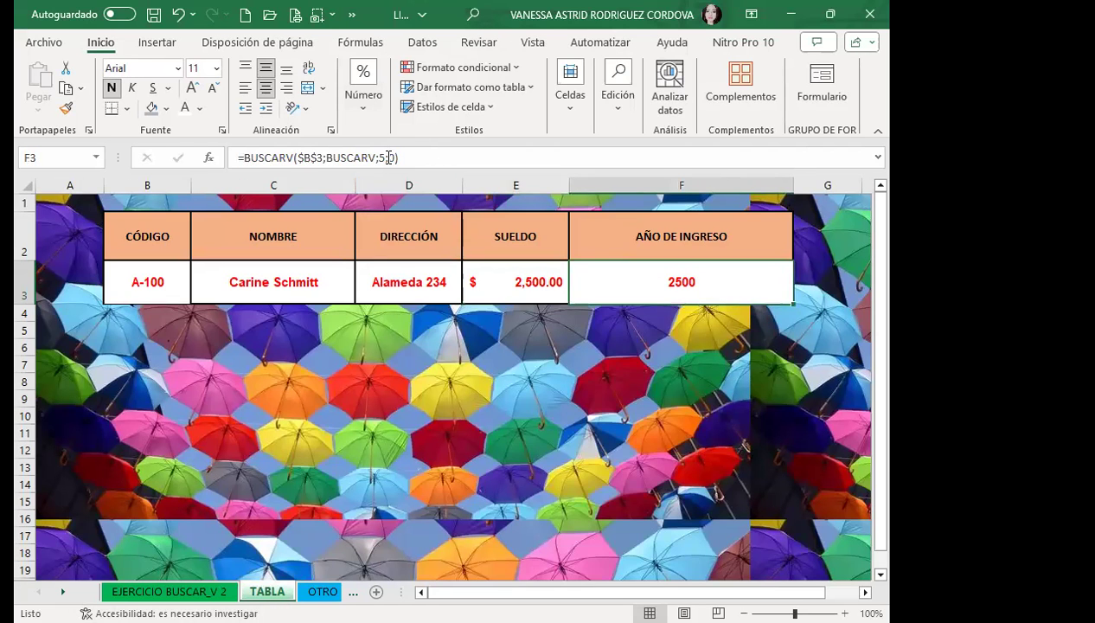
pyautogui.press('Return')
pyautogui.click(641, 268)
pyautogui.click(492, 277)
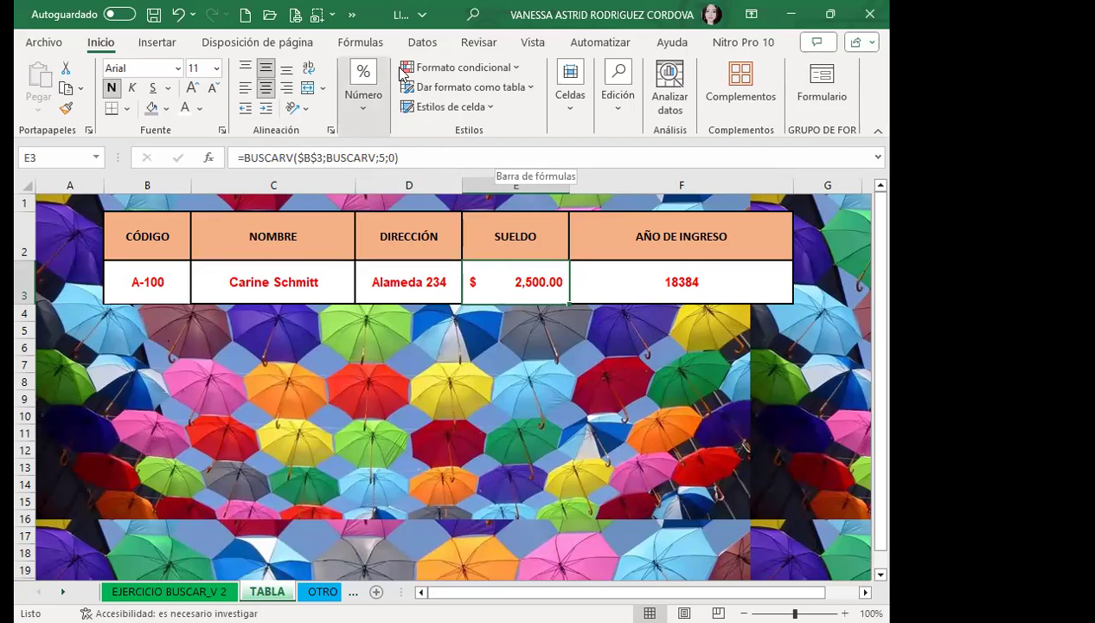
pyautogui.click(360, 111)
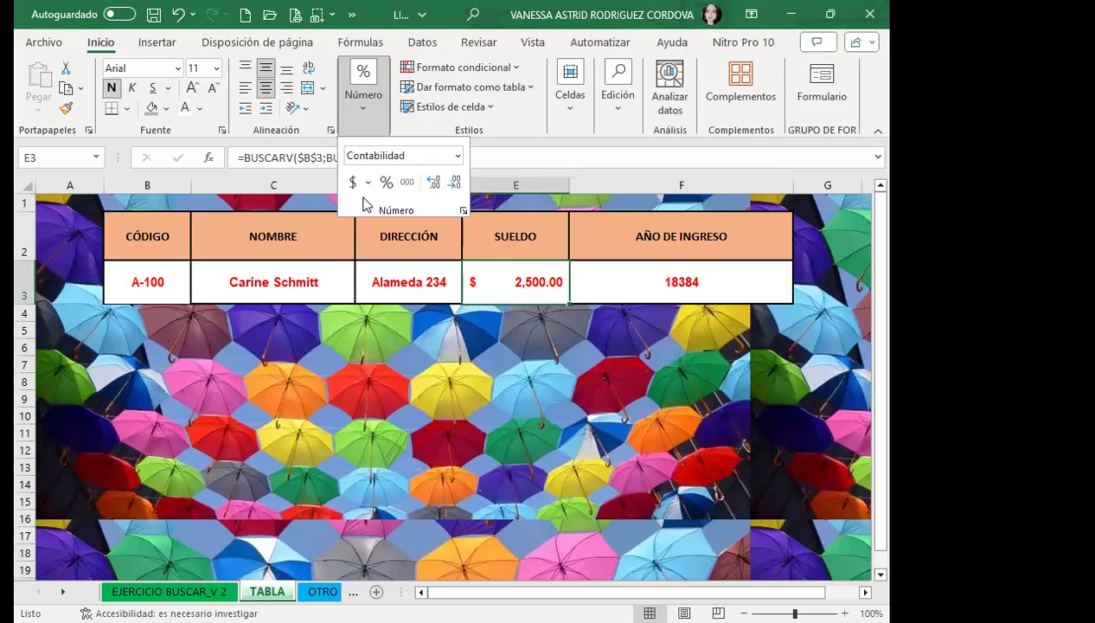
pyautogui.click(617, 277)
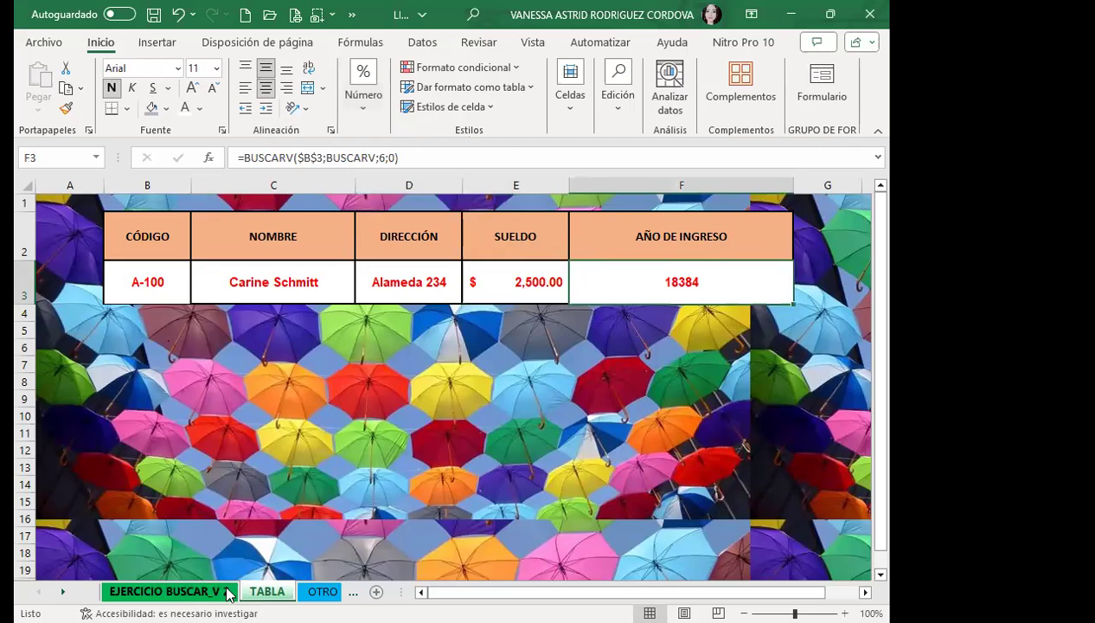
# Format the Año de ingreso cell F3 as Fecha larga
pyautogui.click(228, 591)
pyautogui.click(656, 307)
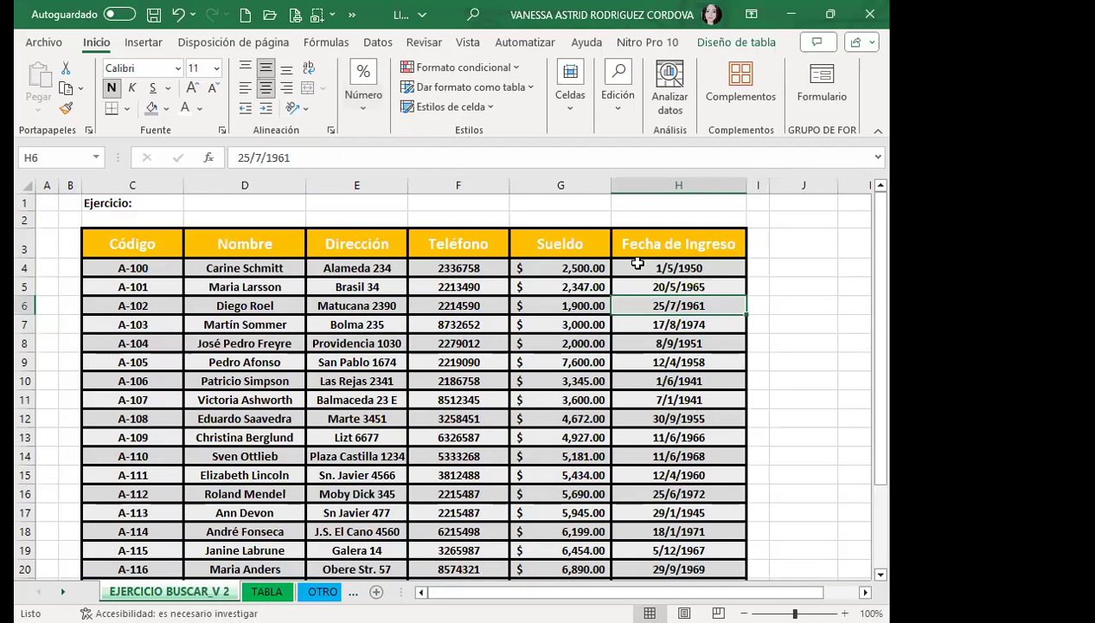
pyautogui.click(638, 264)
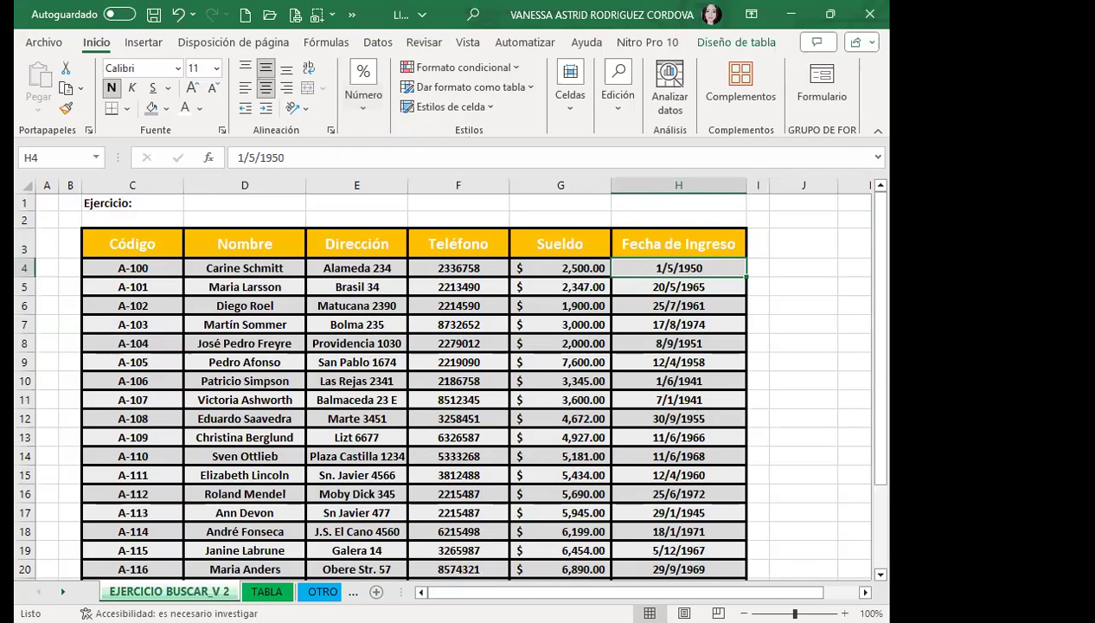
pyautogui.hotkey('ctrl', 'pagedown')
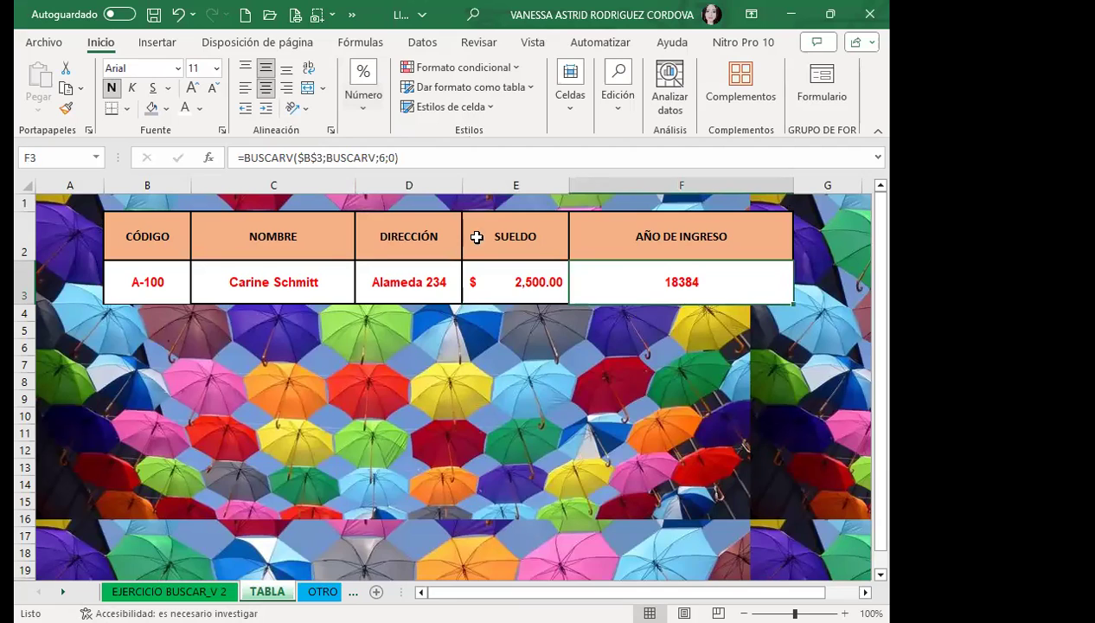
pyautogui.click(370, 123)
pyautogui.click(455, 155)
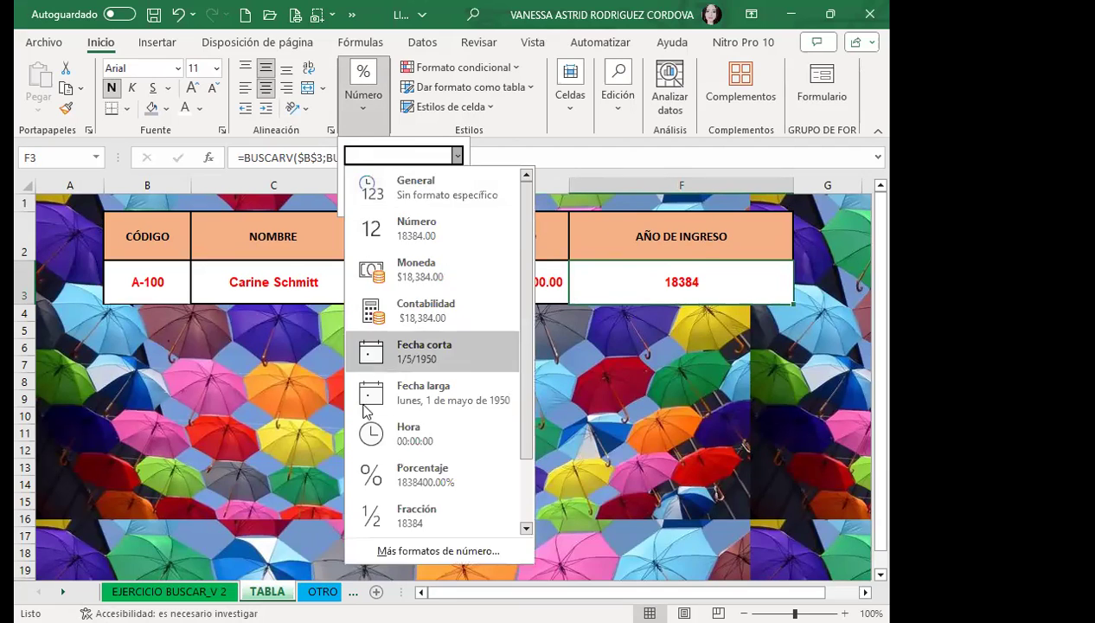
pyautogui.click(428, 400)
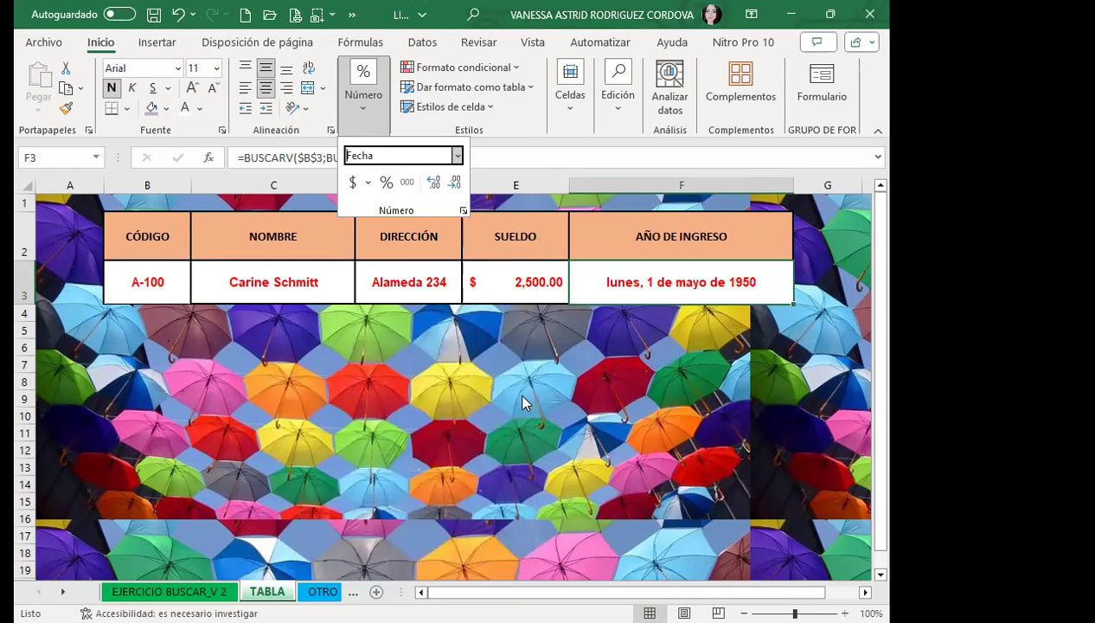
pyautogui.click(166, 498)
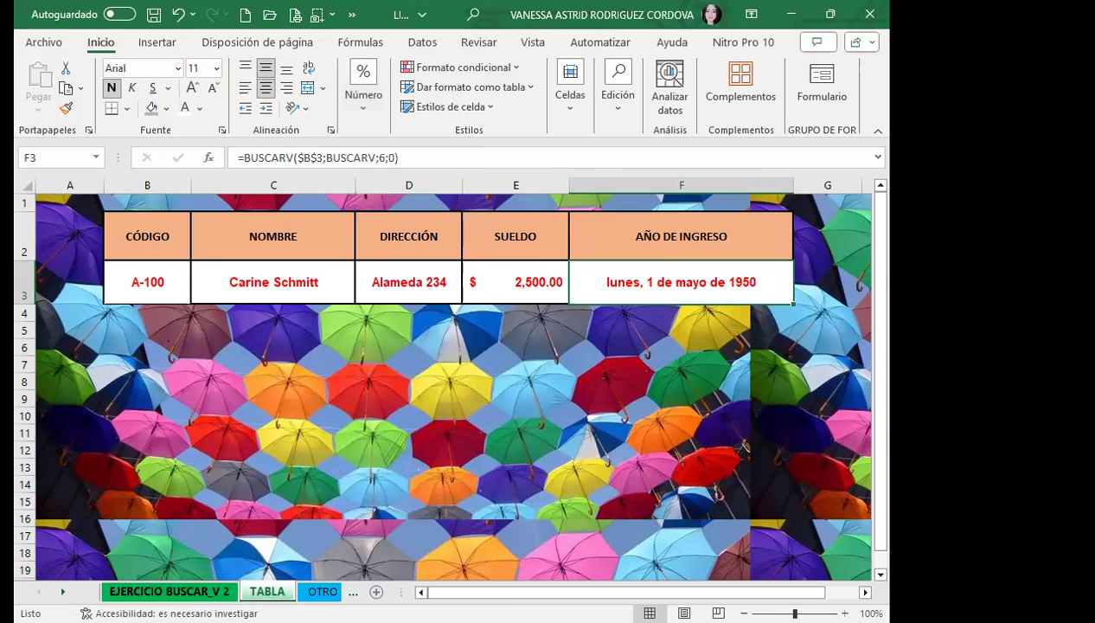
# Pick employee code A-111 in B3, showing $ 5,434.00 and martes, 12 de abril de 1960
pyautogui.hotkey('ctrl', 'pageup')
pyautogui.click(640, 283)
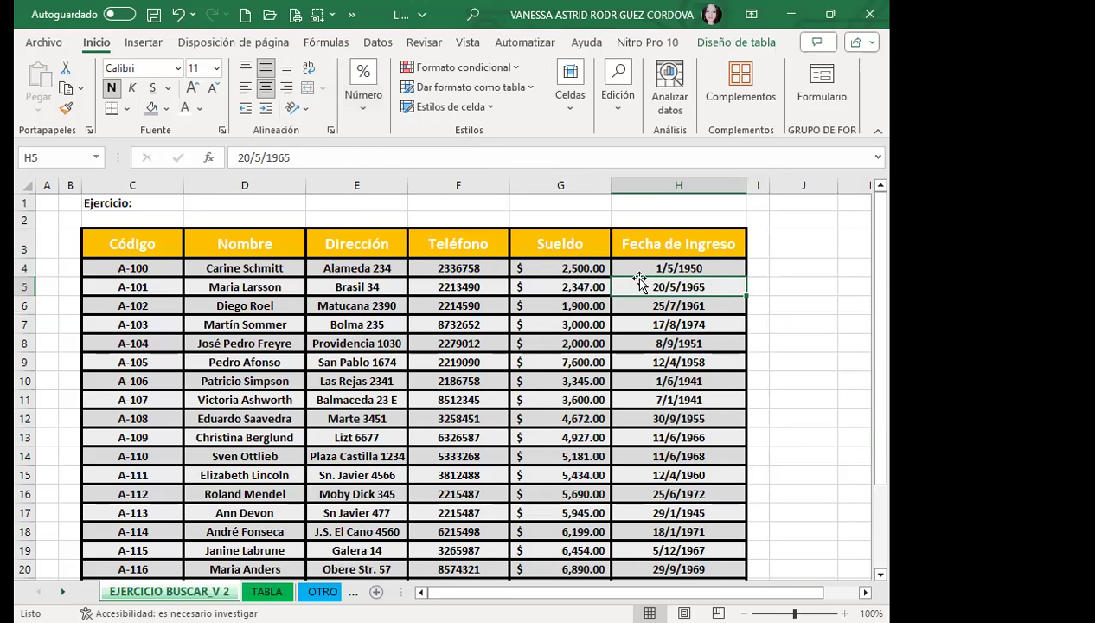
pyautogui.click(267, 592)
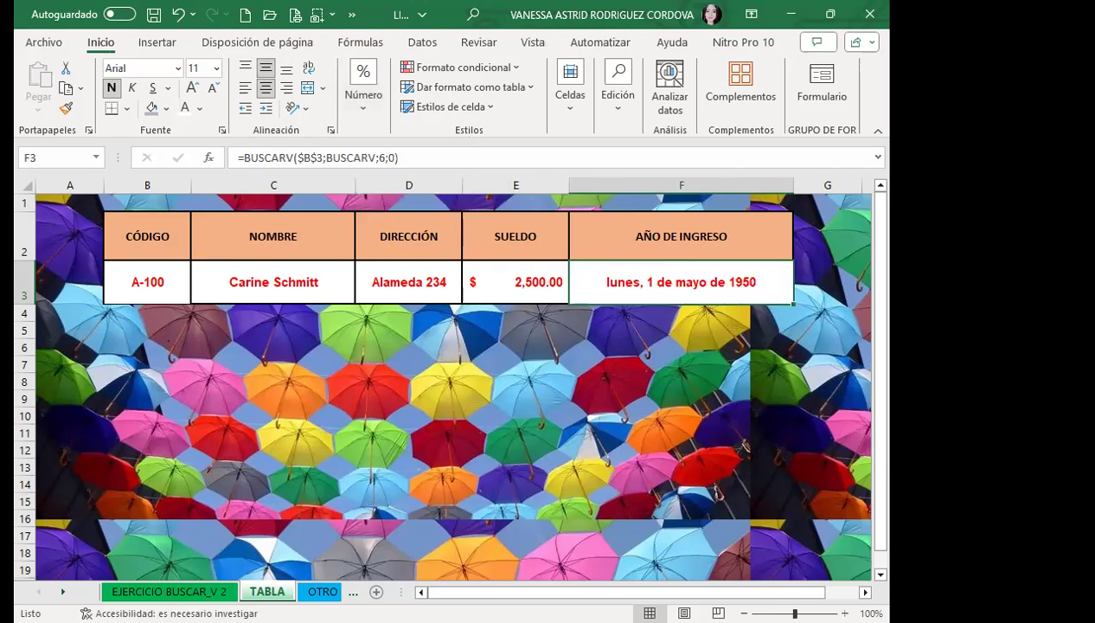
pyautogui.click(408, 285)
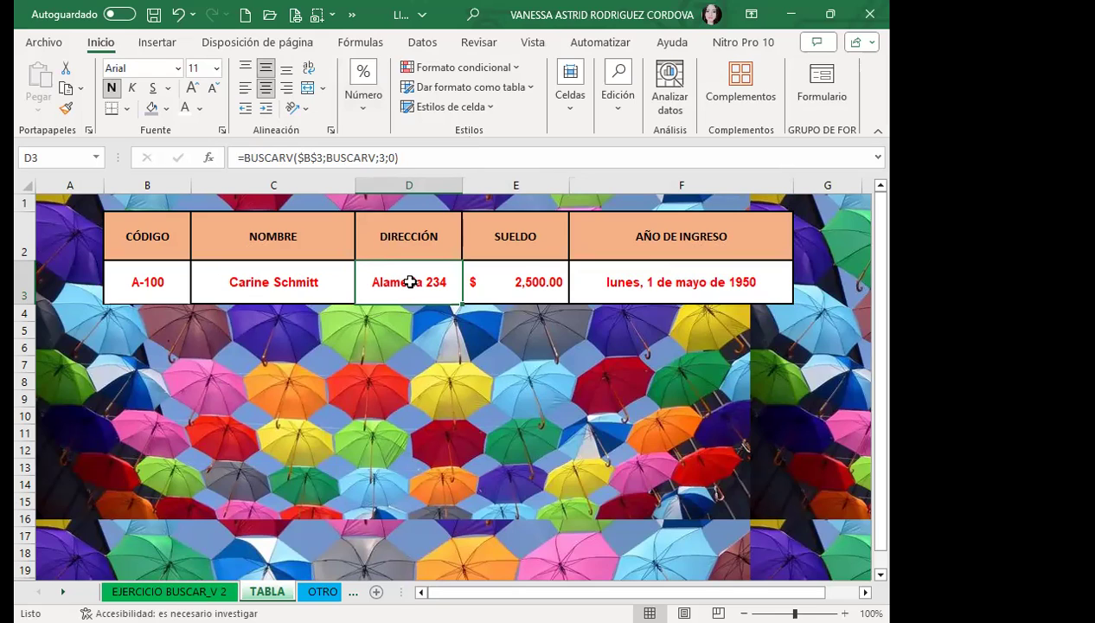
pyautogui.click(156, 274)
pyautogui.click(199, 296)
pyautogui.click(122, 468)
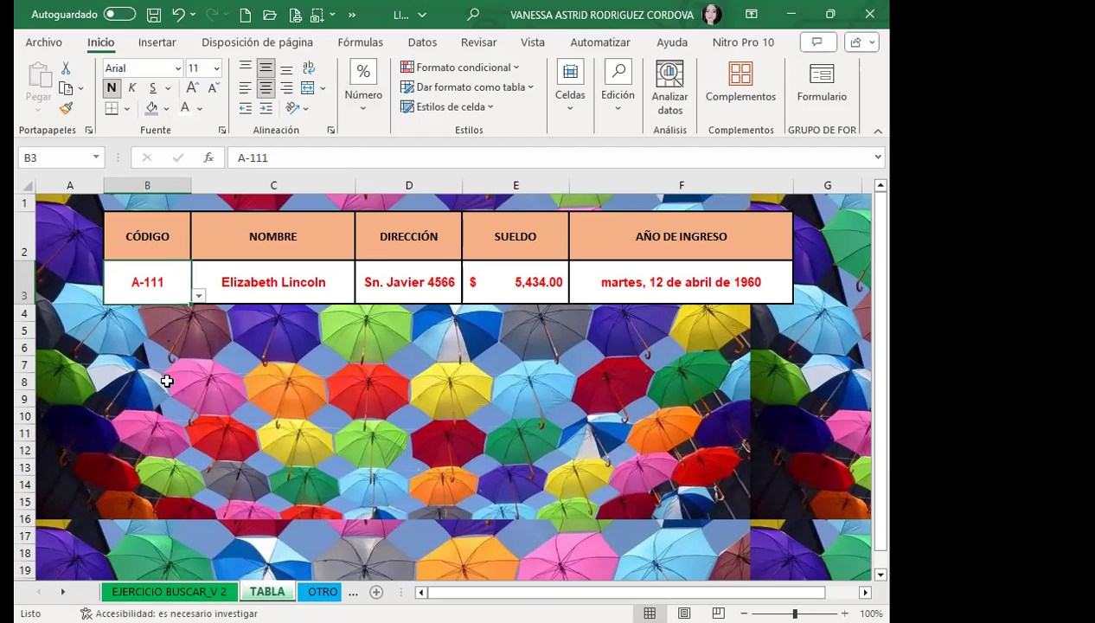
# Add row 26 to the EJERCICIO BUSCAR_V 2 table with code A-122 and the new employee's full name
pyautogui.click(165, 591)
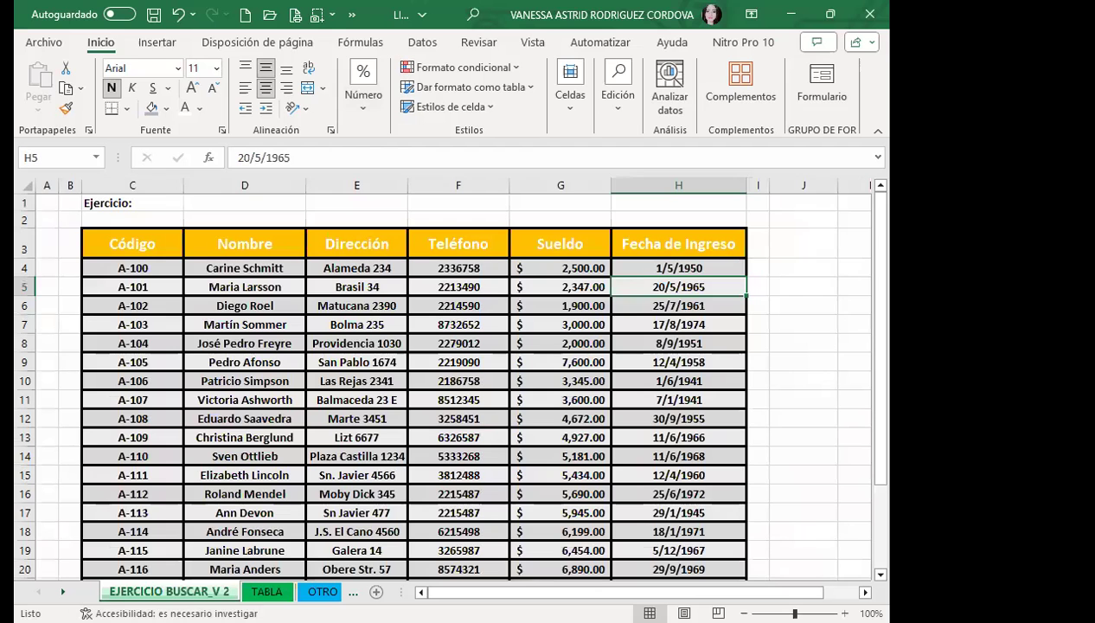
pyautogui.scroll(-5, 163, 415)
pyautogui.click(137, 370)
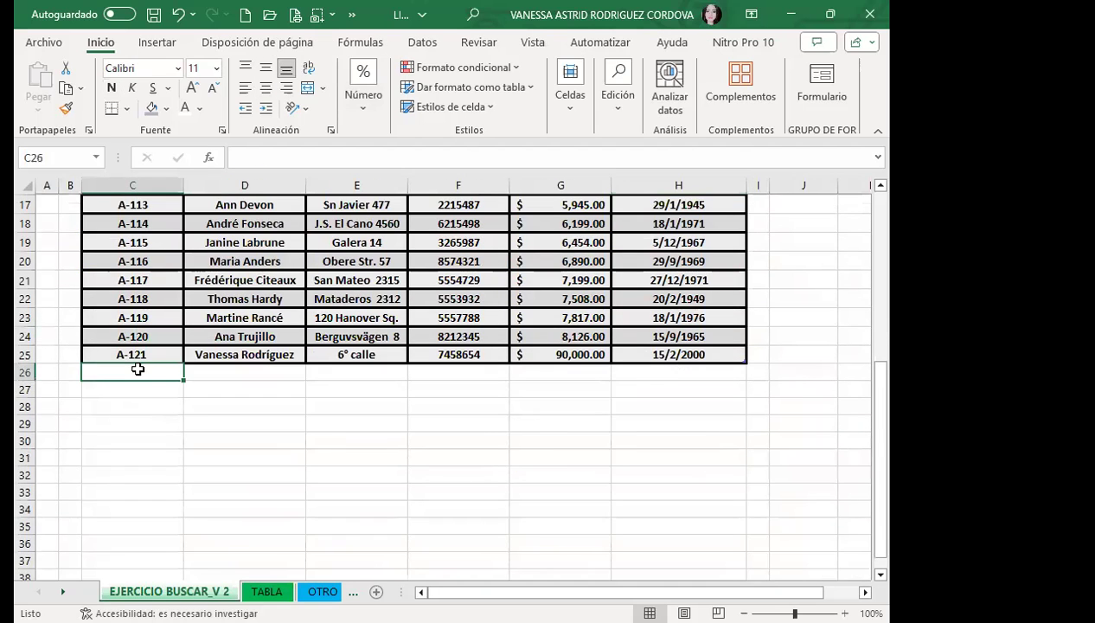
pyautogui.write('A-')
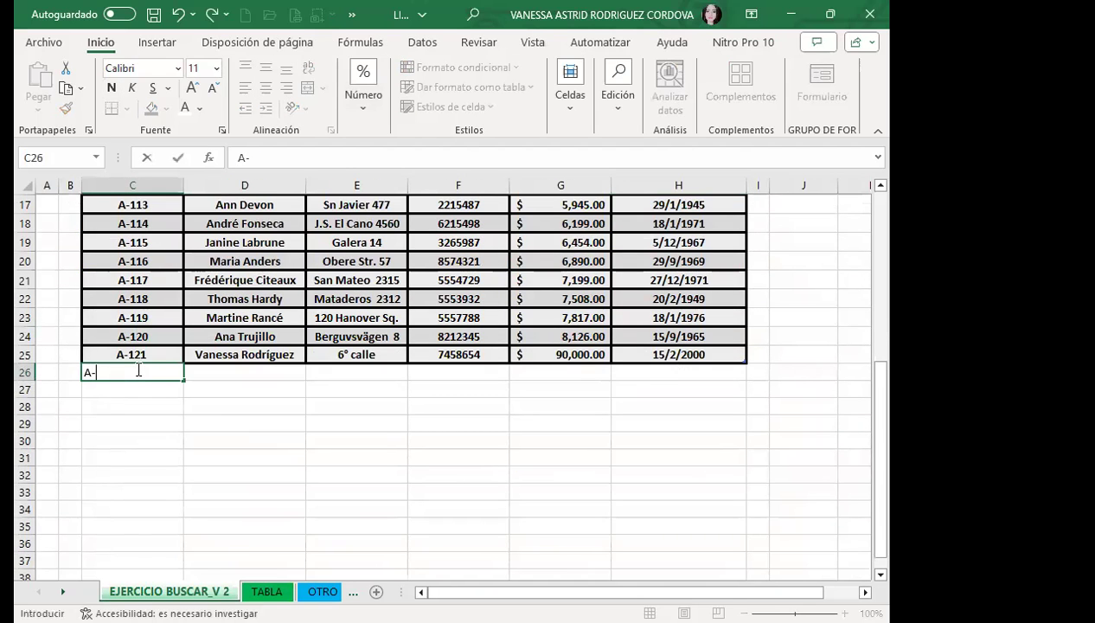
pyautogui.write('122')
pyautogui.press('Return')
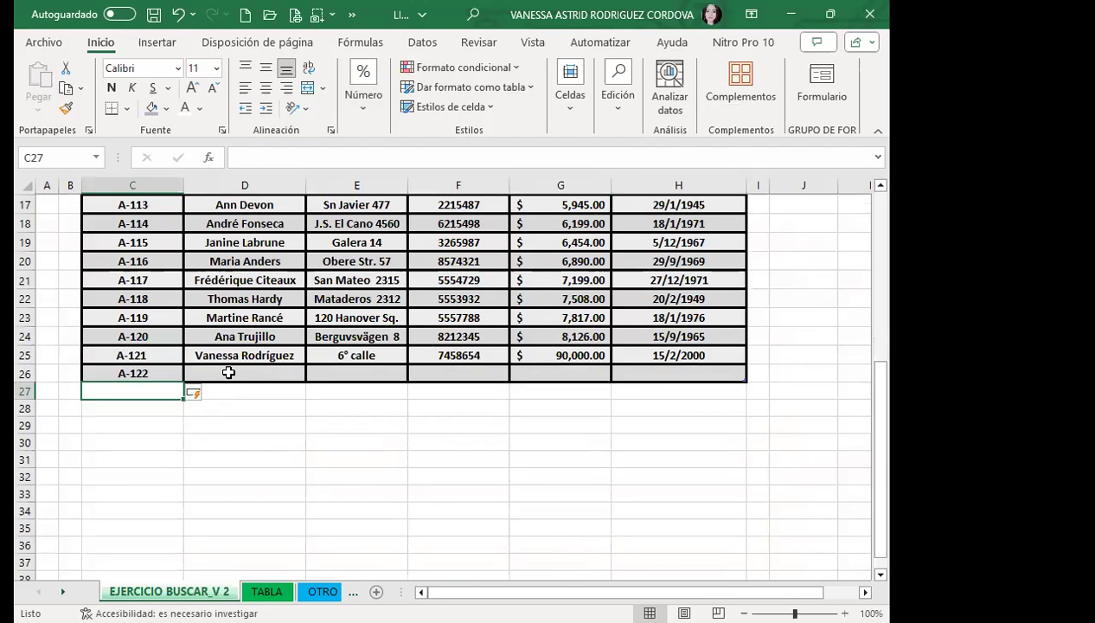
pyautogui.click(202, 369)
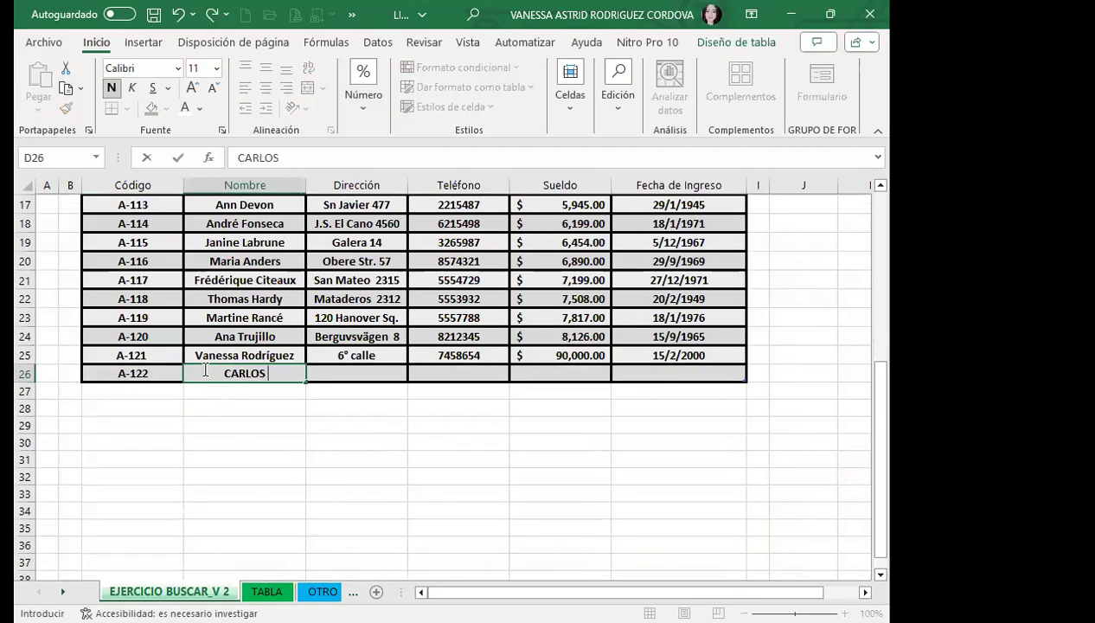
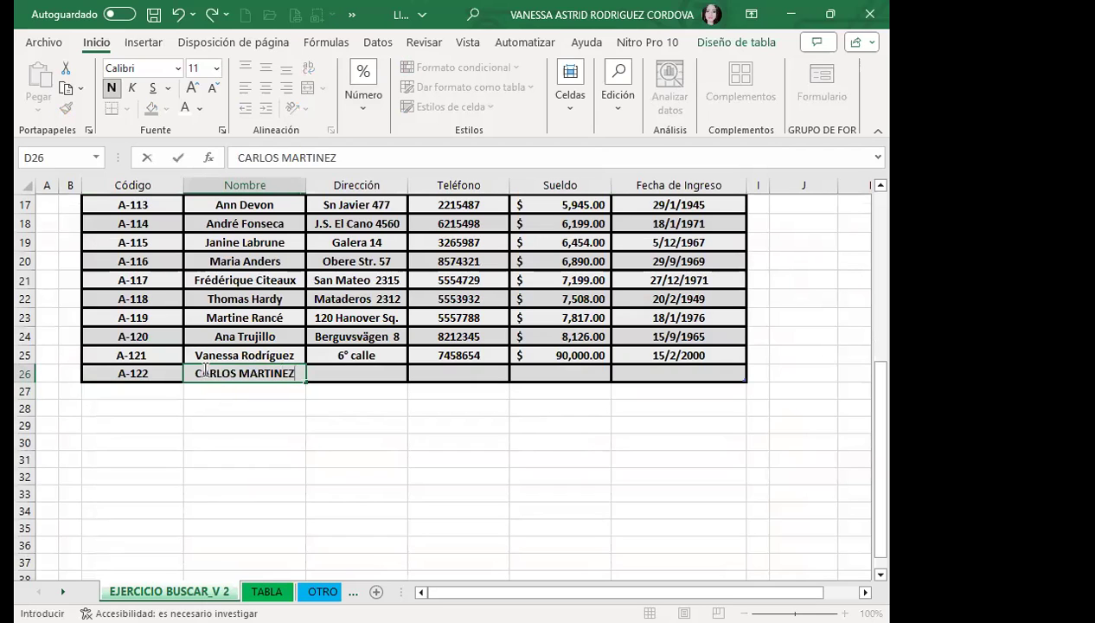
pyautogui.press('Return')
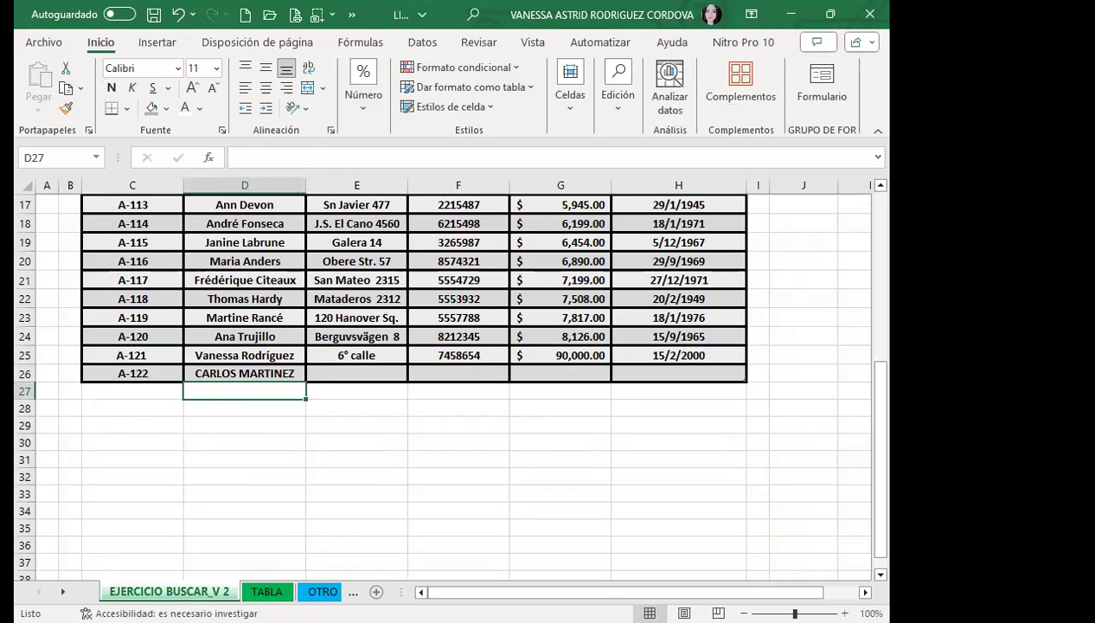
pyautogui.click(266, 591)
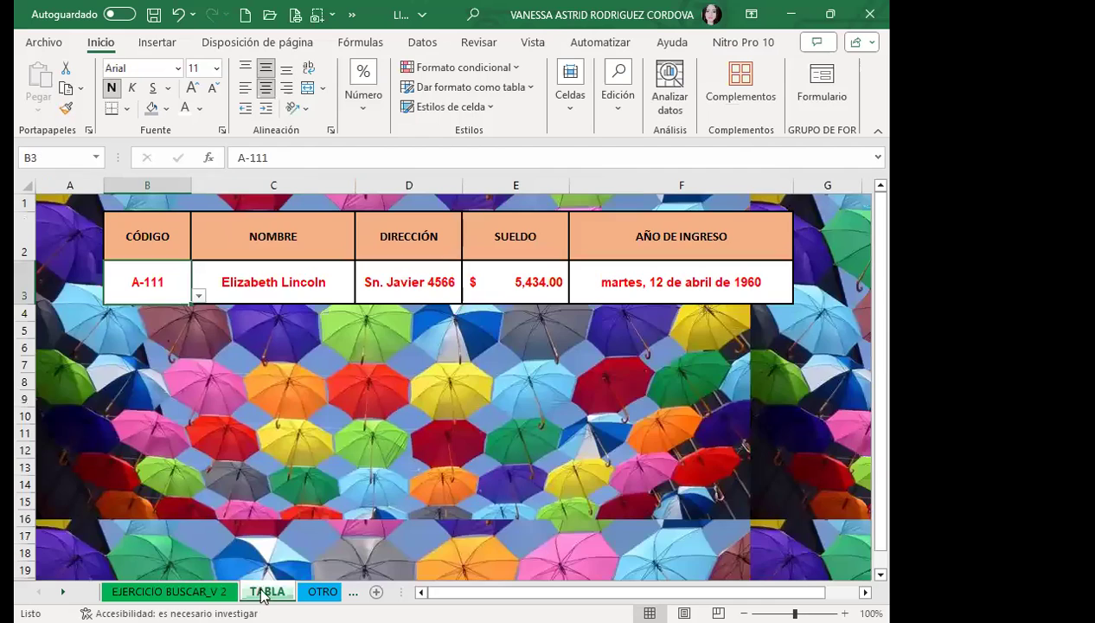
# Choose A-122 in B3's code dropdown to check the lookup, then change it to A-112
pyautogui.click(199, 299)
pyautogui.scroll(-2, 142, 441)
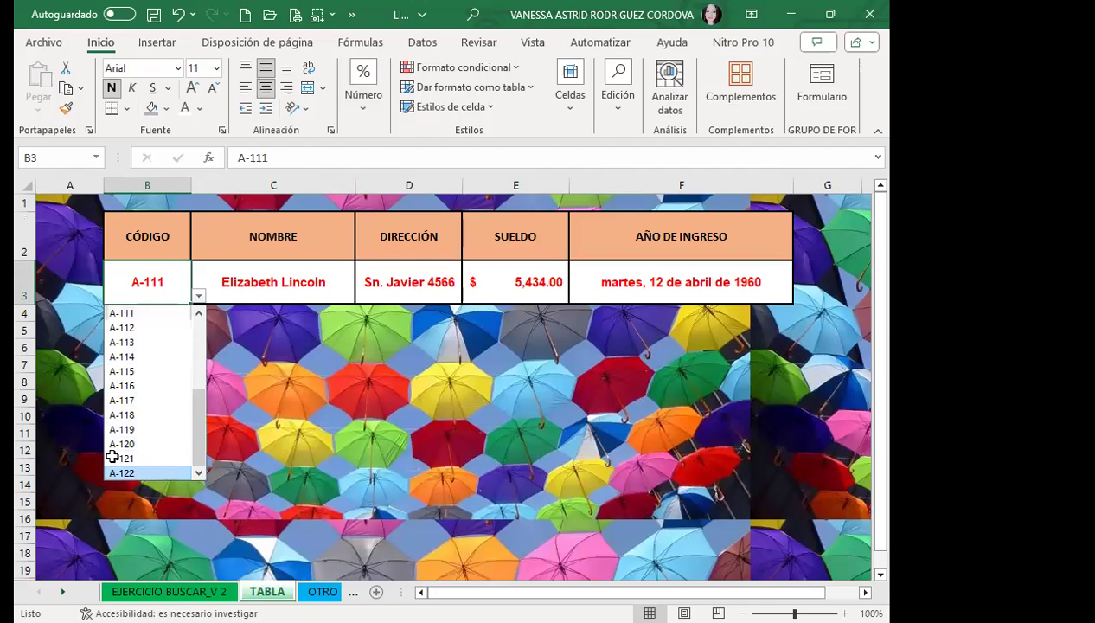
pyautogui.click(116, 472)
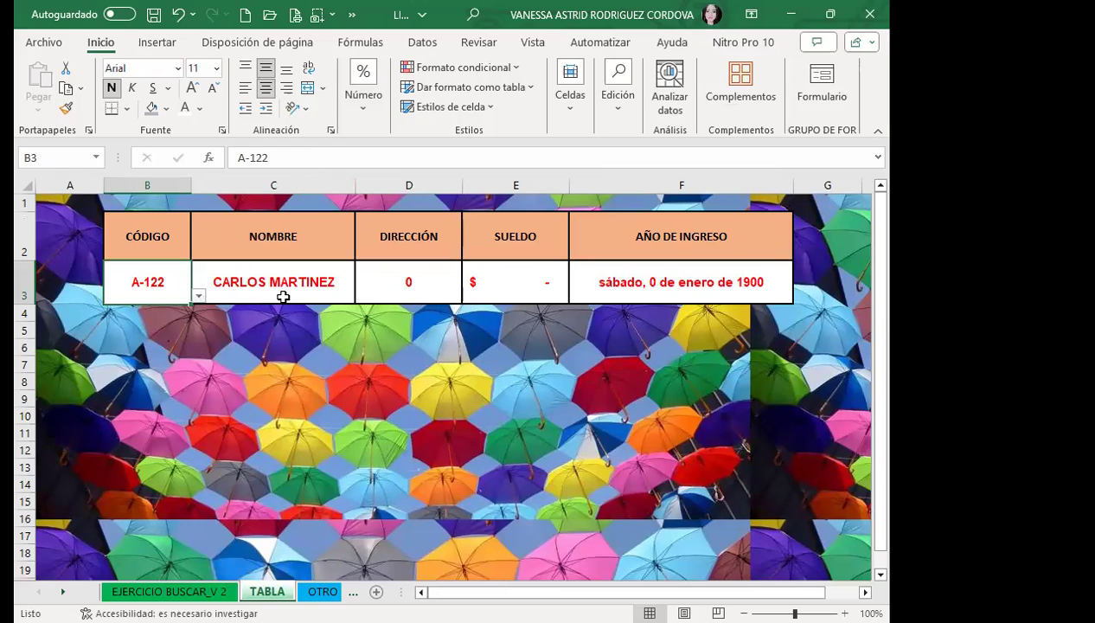
pyautogui.click(199, 296)
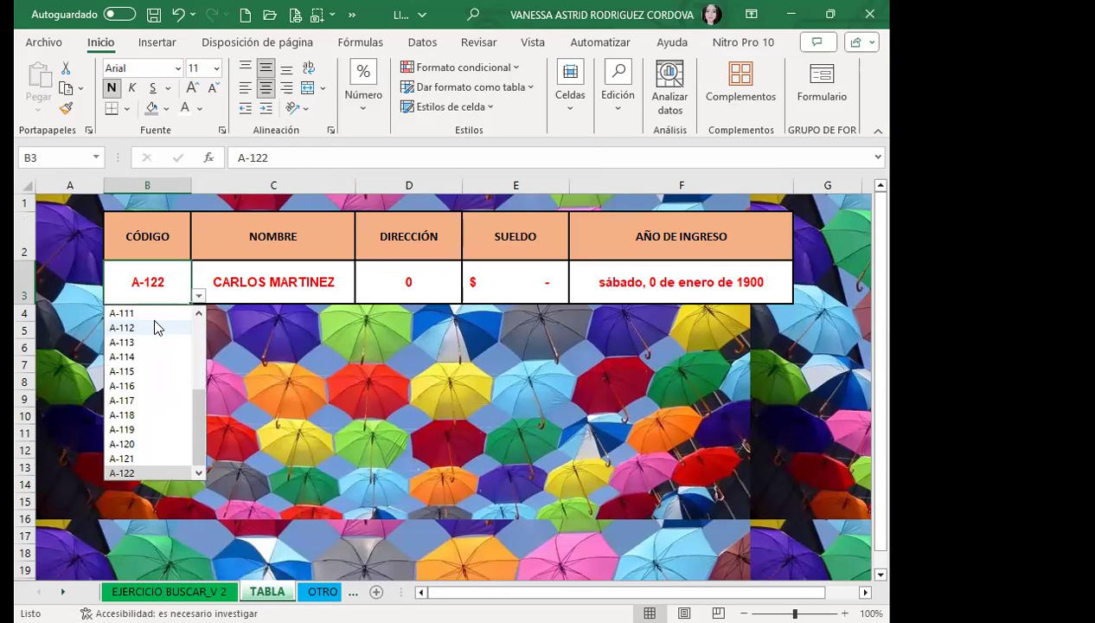
pyautogui.click(147, 323)
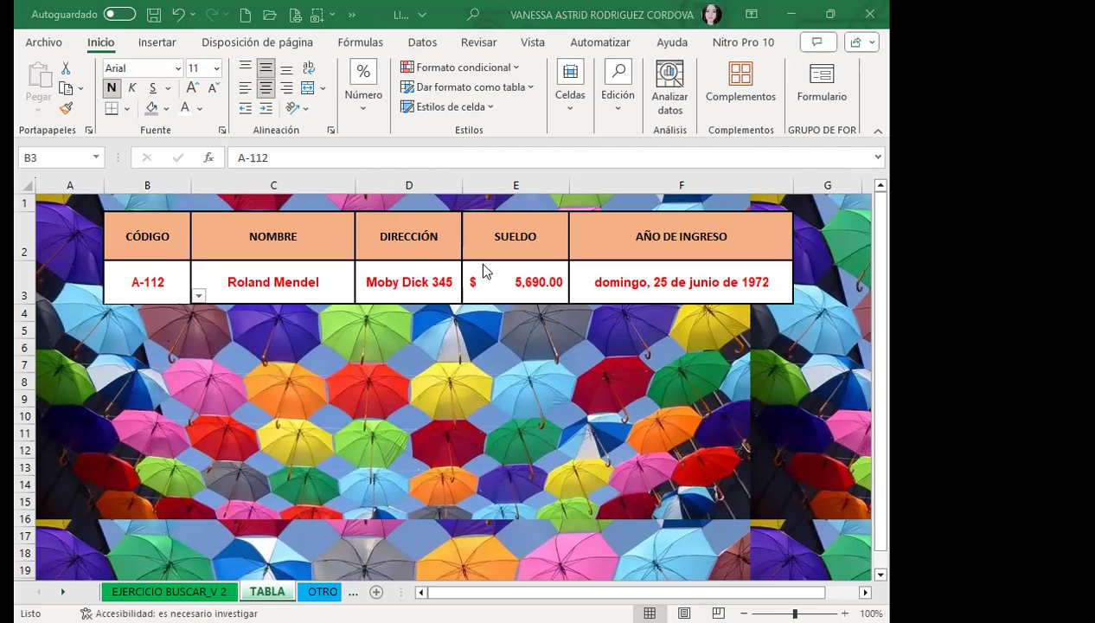
pyautogui.click(318, 291)
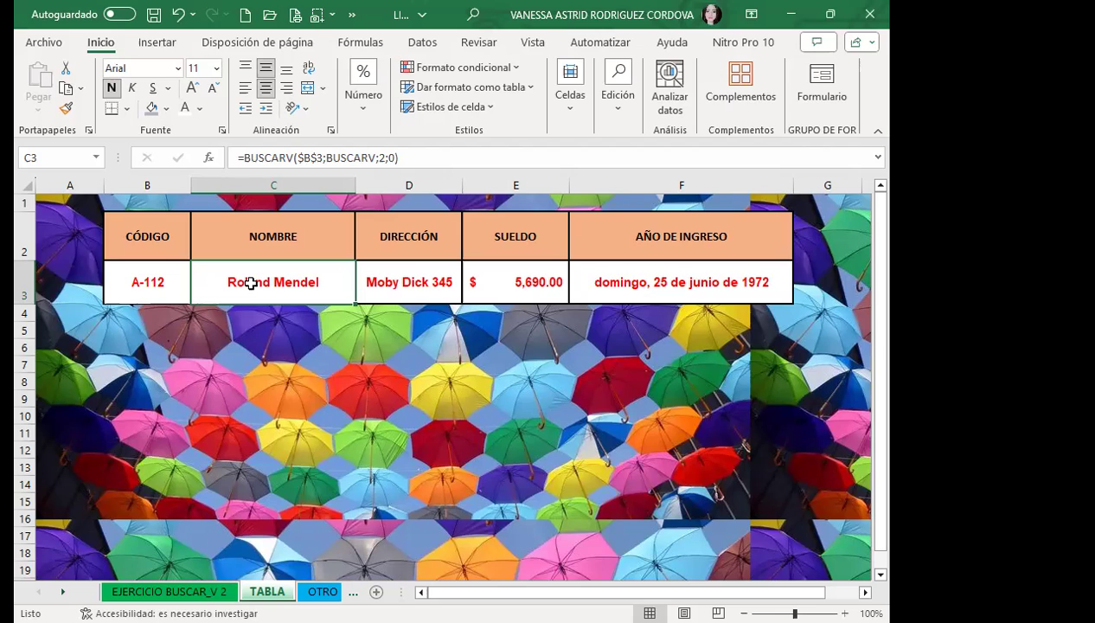
pyautogui.click(126, 281)
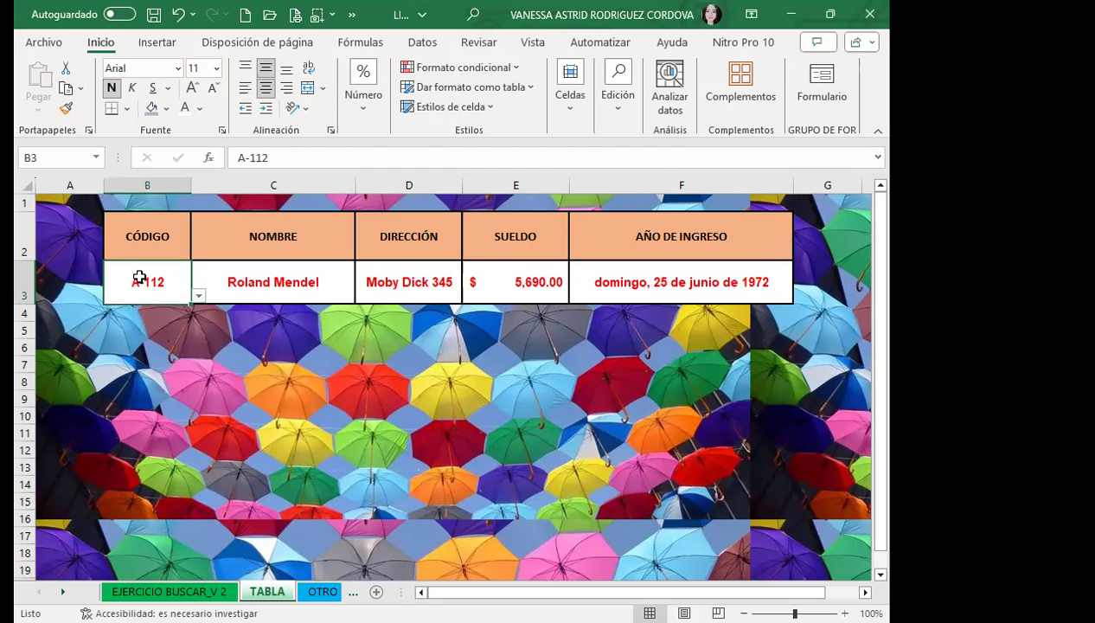
pyautogui.click(269, 281)
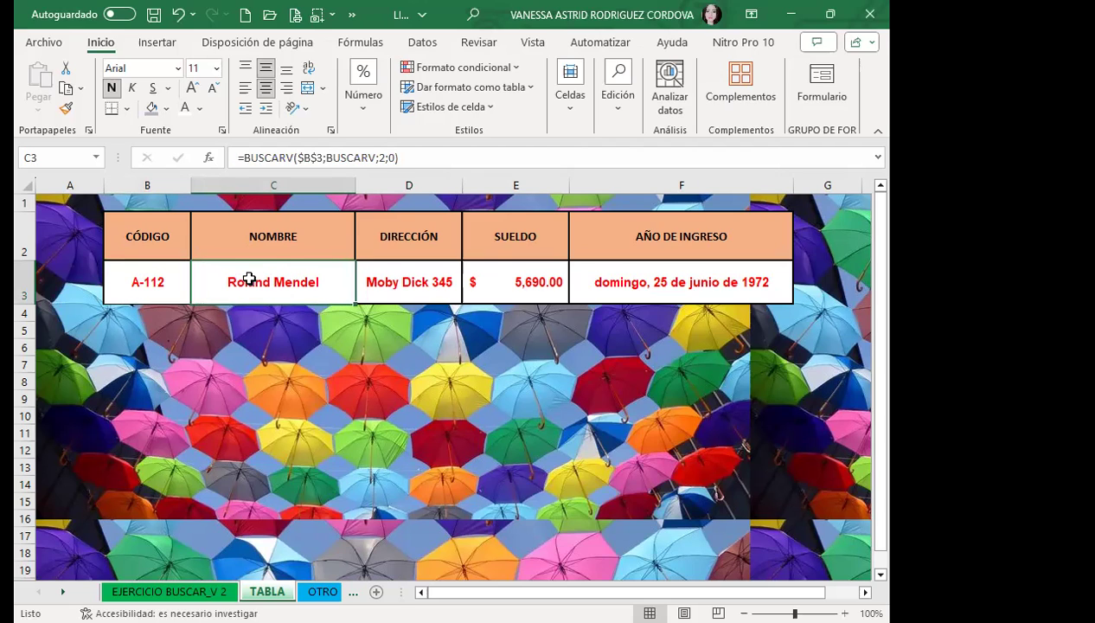
pyautogui.click(154, 292)
pyautogui.moveTo(237, 312)
pyautogui.mouseDown()
pyautogui.moveTo(675, 431)
pyautogui.moveTo(738, 505)
pyautogui.mouseUp()
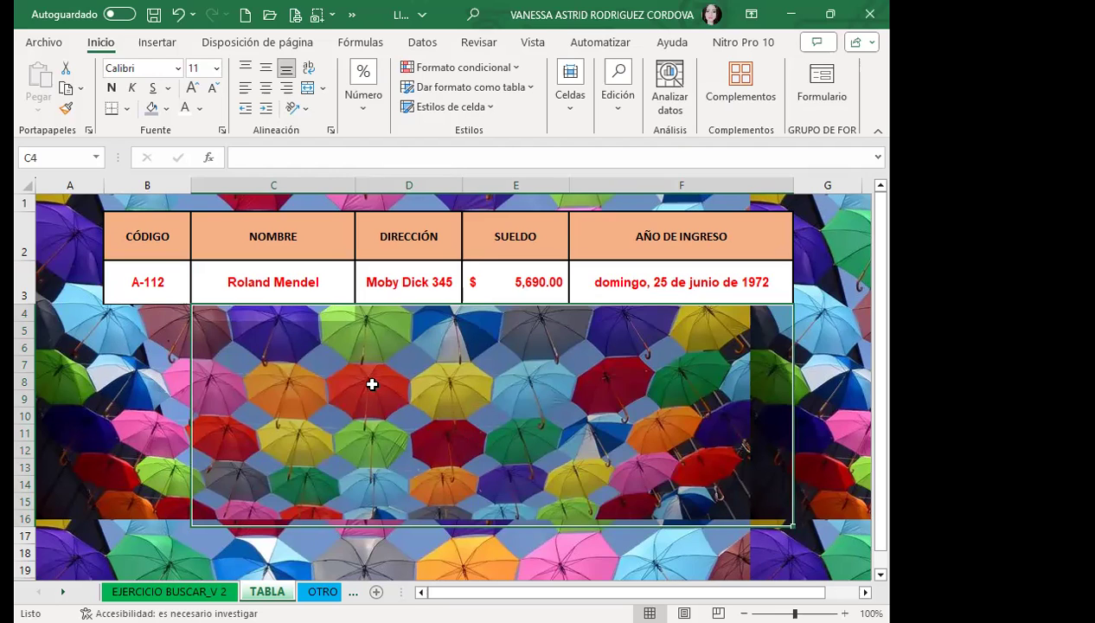
pyautogui.click(320, 278)
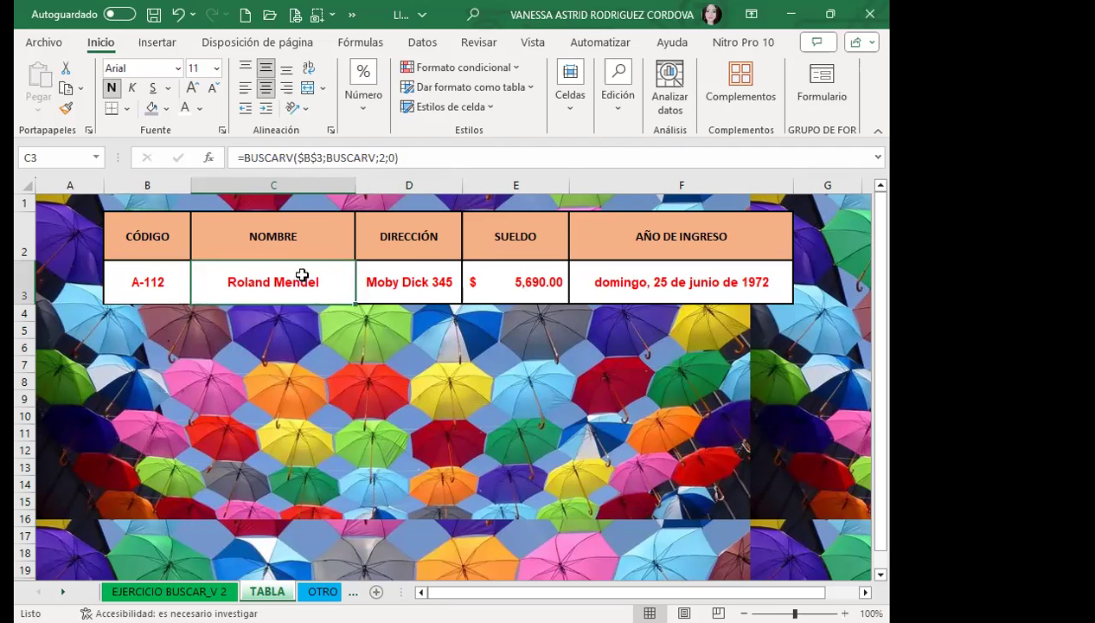
pyautogui.click(144, 293)
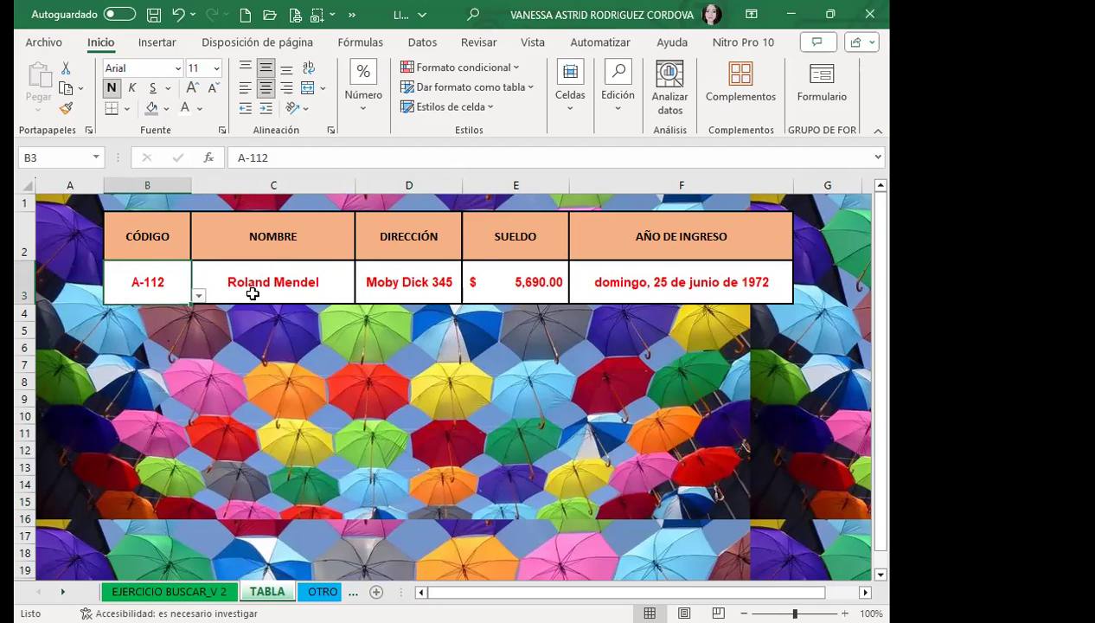
pyautogui.moveTo(163, 275); pyautogui.dragTo(152, 499)
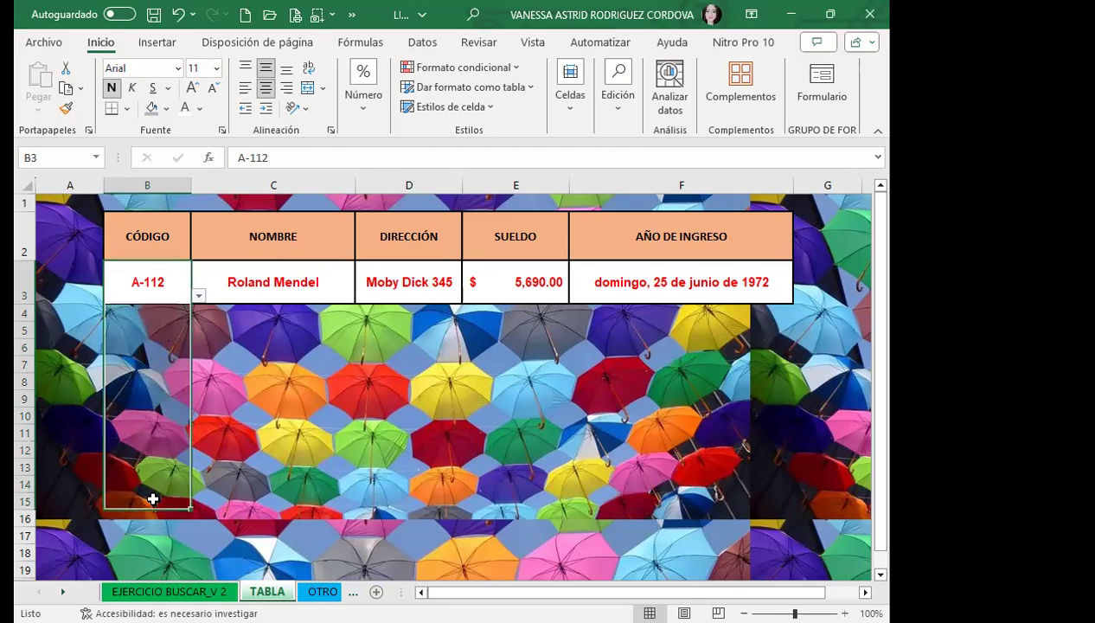
pyautogui.click(266, 278)
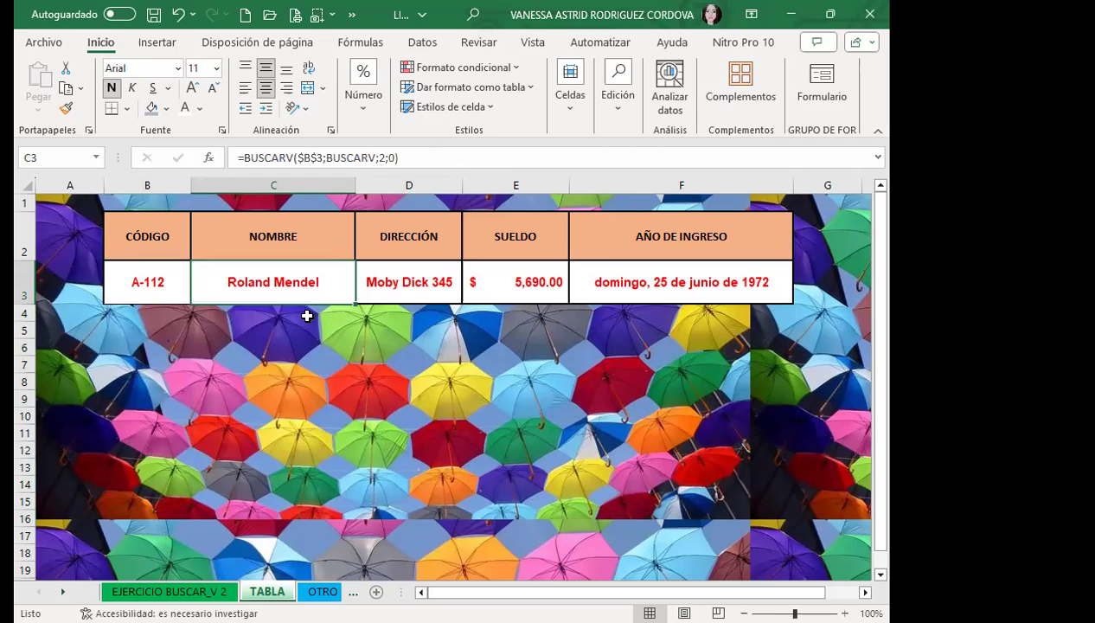
pyautogui.moveTo(307, 316); pyautogui.dragTo(293, 483)
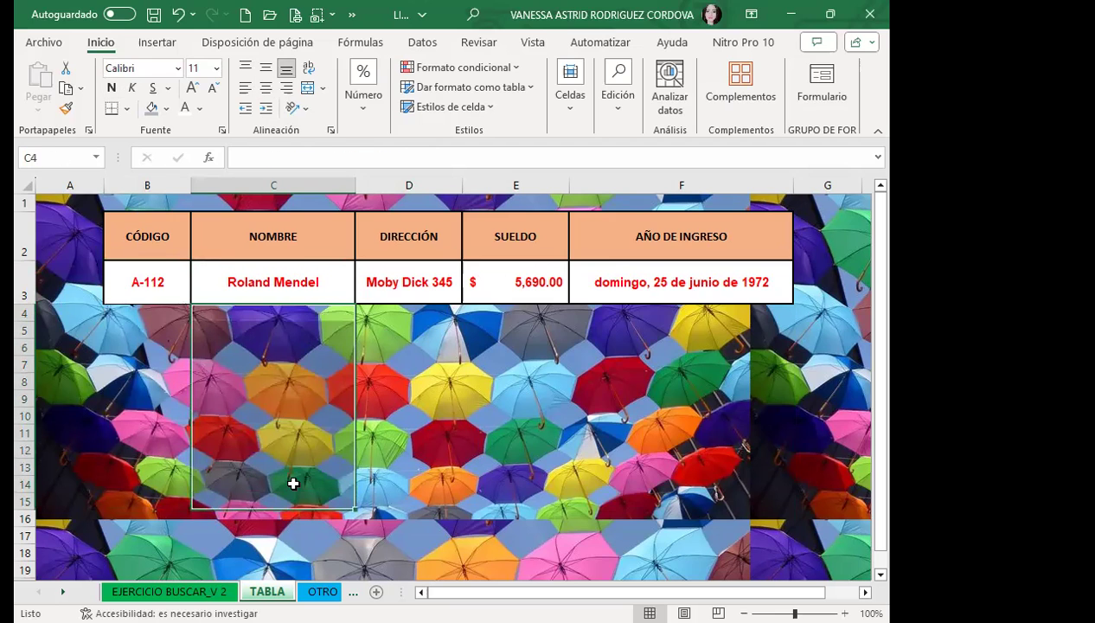
pyautogui.click(320, 298)
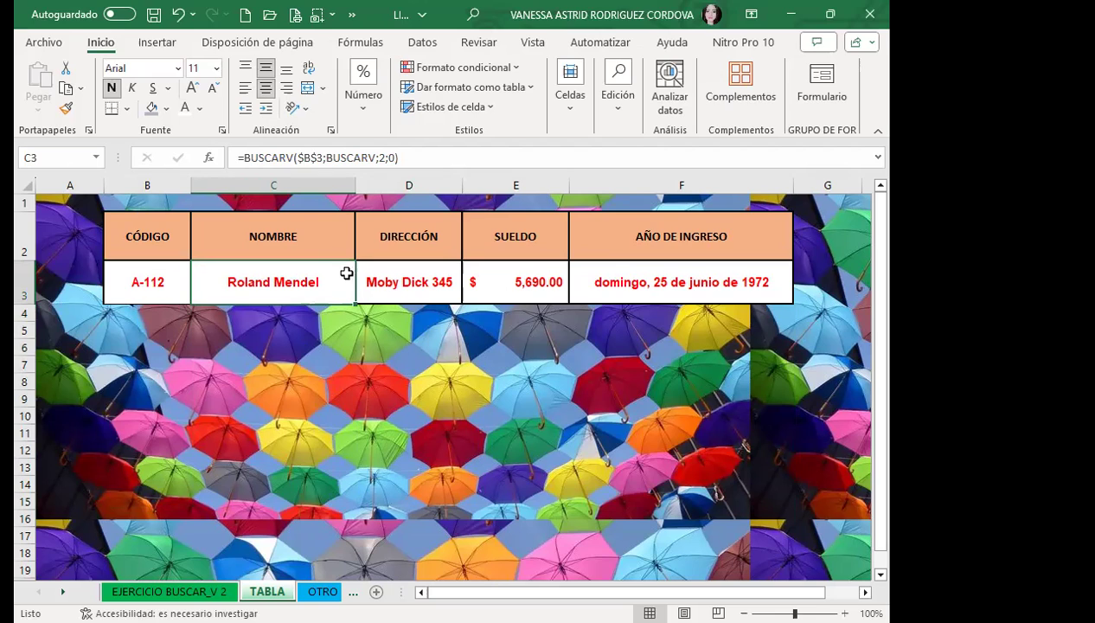
pyautogui.click(393, 282)
pyautogui.click(481, 286)
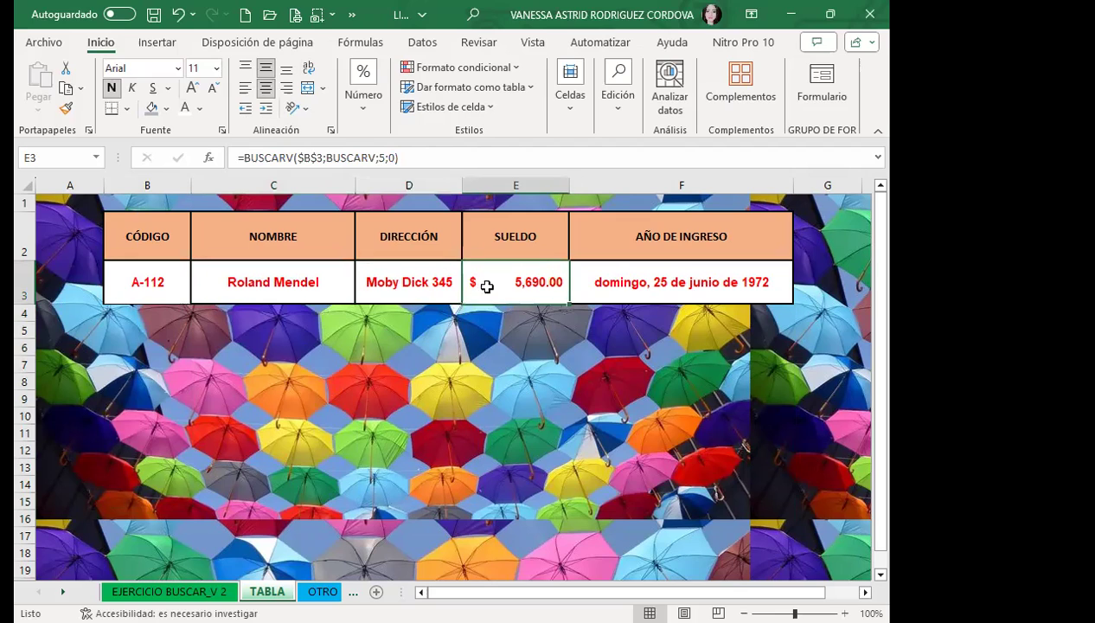
pyautogui.click(581, 282)
pyautogui.click(303, 282)
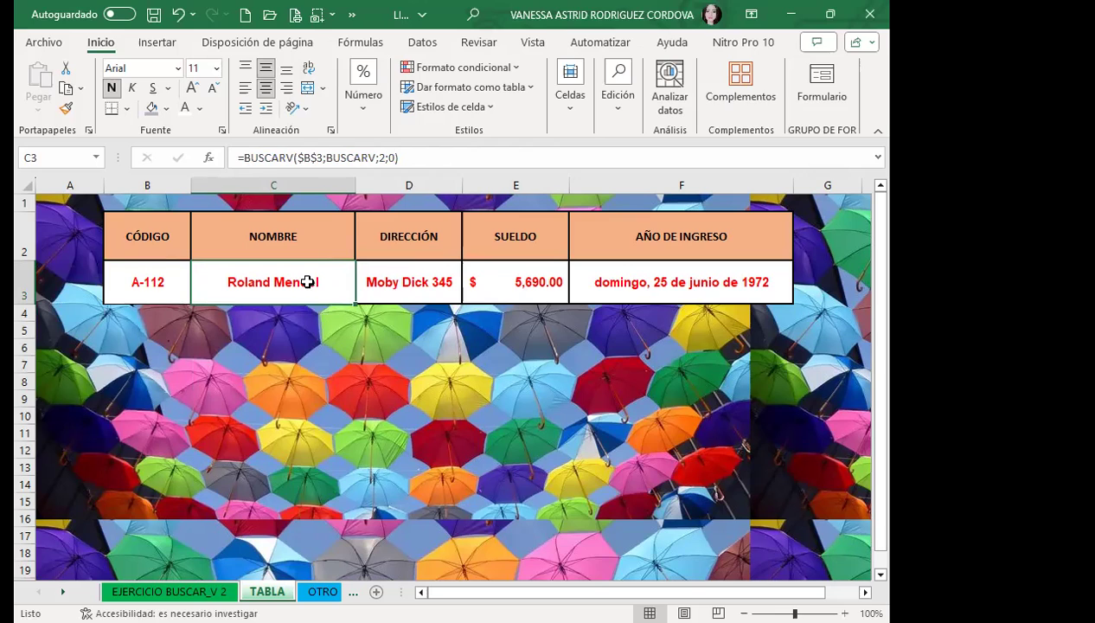
pyautogui.click(326, 508)
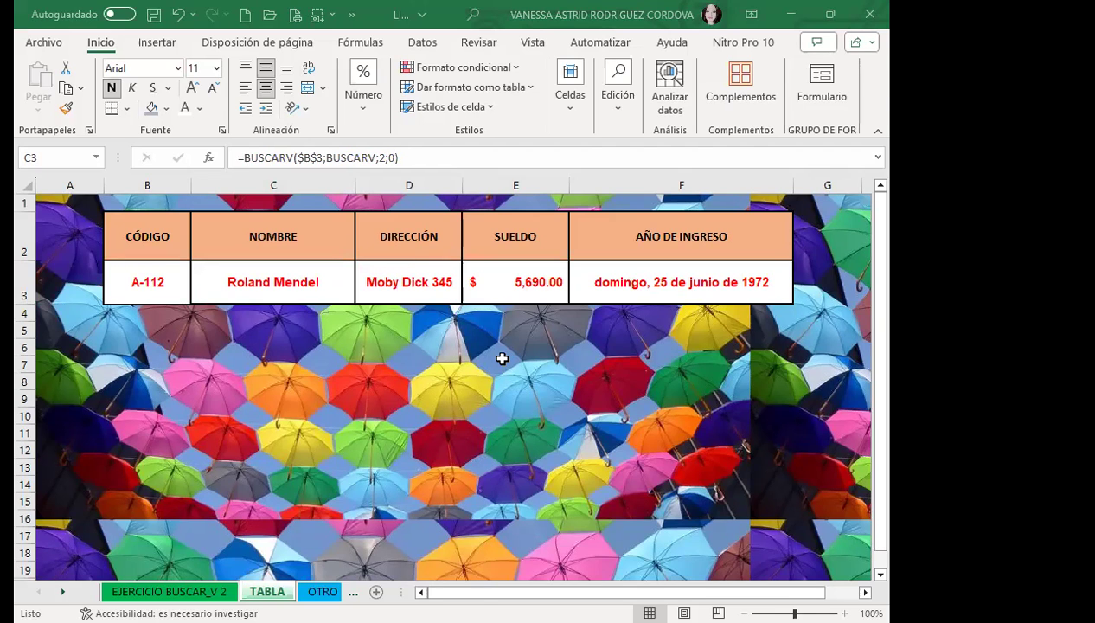
pyautogui.hotkey('alt', 'Tab')
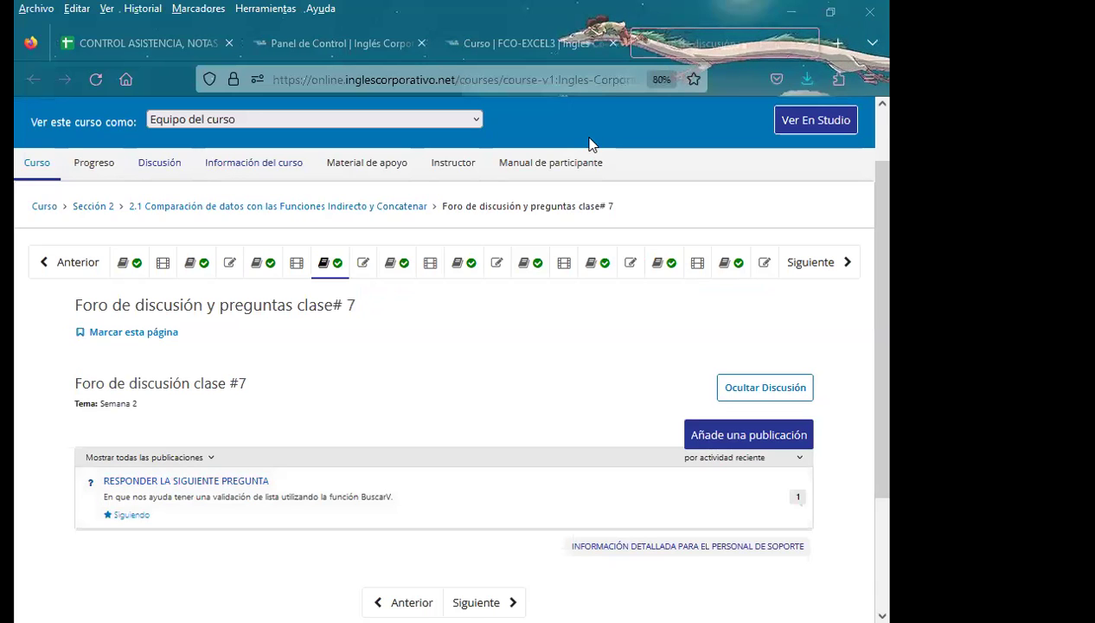
# Scroll down the class 7 discussion forum page to reveal its BuscarV question
pyautogui.scroll(-3, 465, 370)
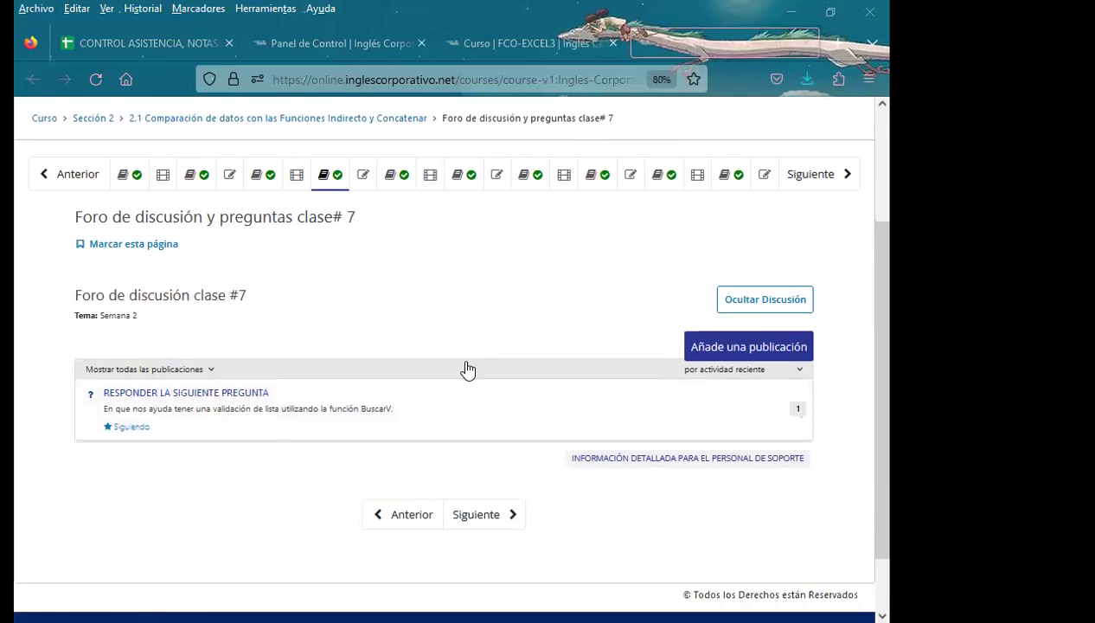